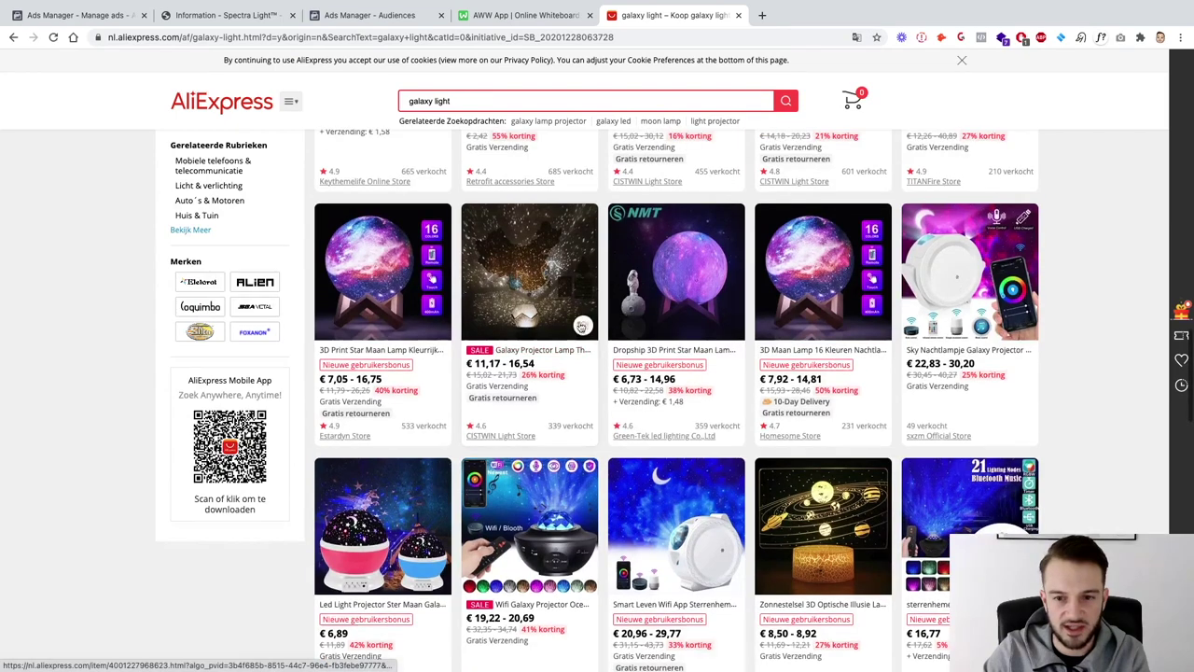
Look over the AliExpress galaxy light listings and the ad funnel sketch on the AWW whiteboard
scroll(616, 336, "up", 6)
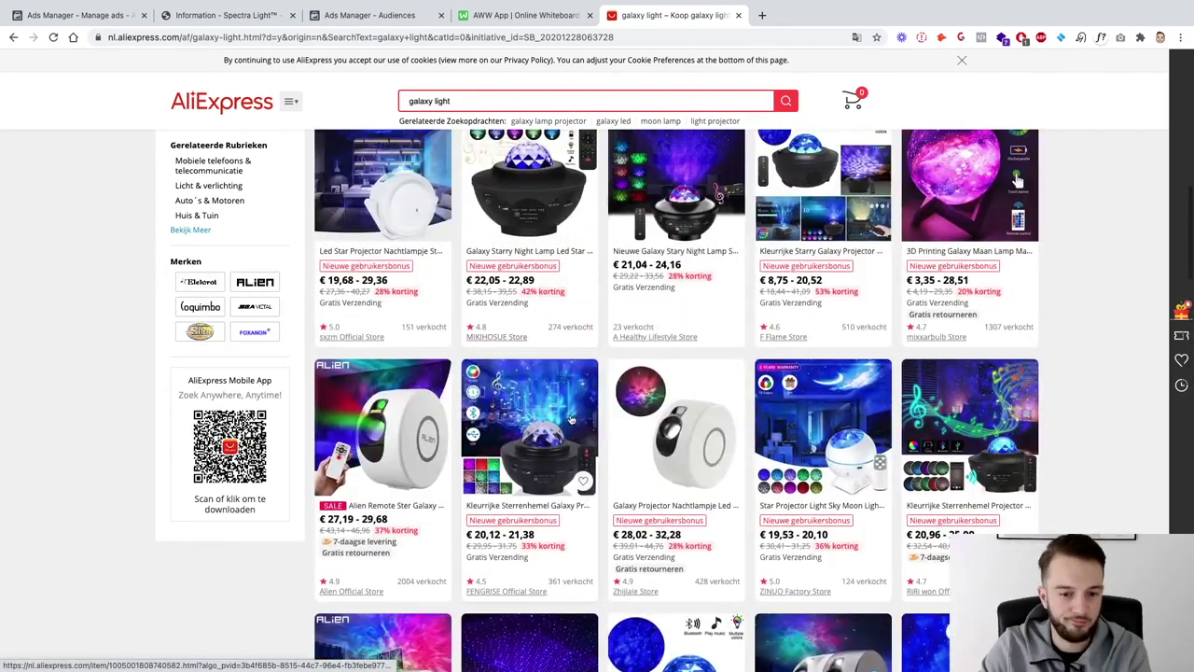
scroll(571, 417, "up", 1)
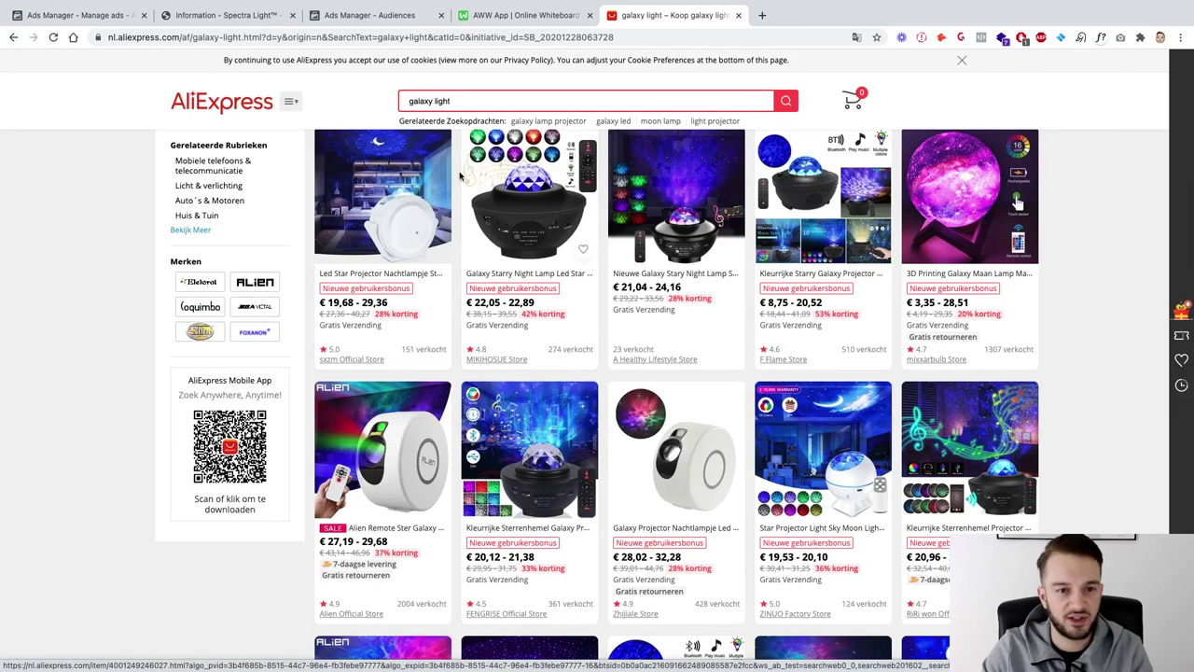
left_click(258, 22)
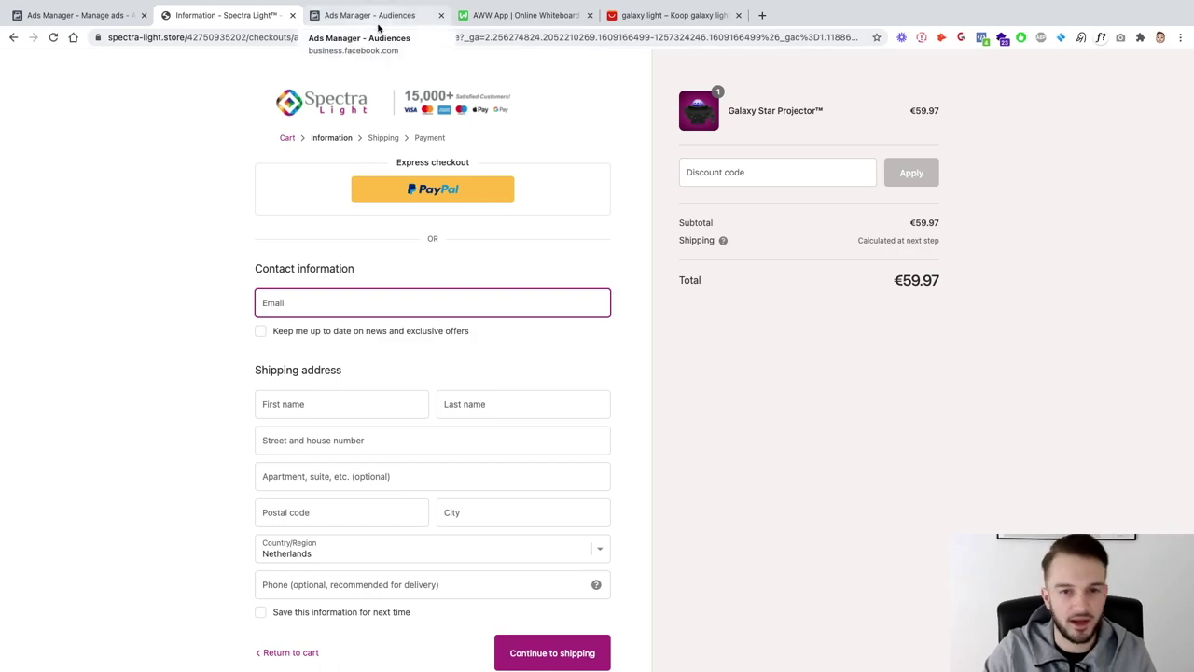
left_click(484, 18)
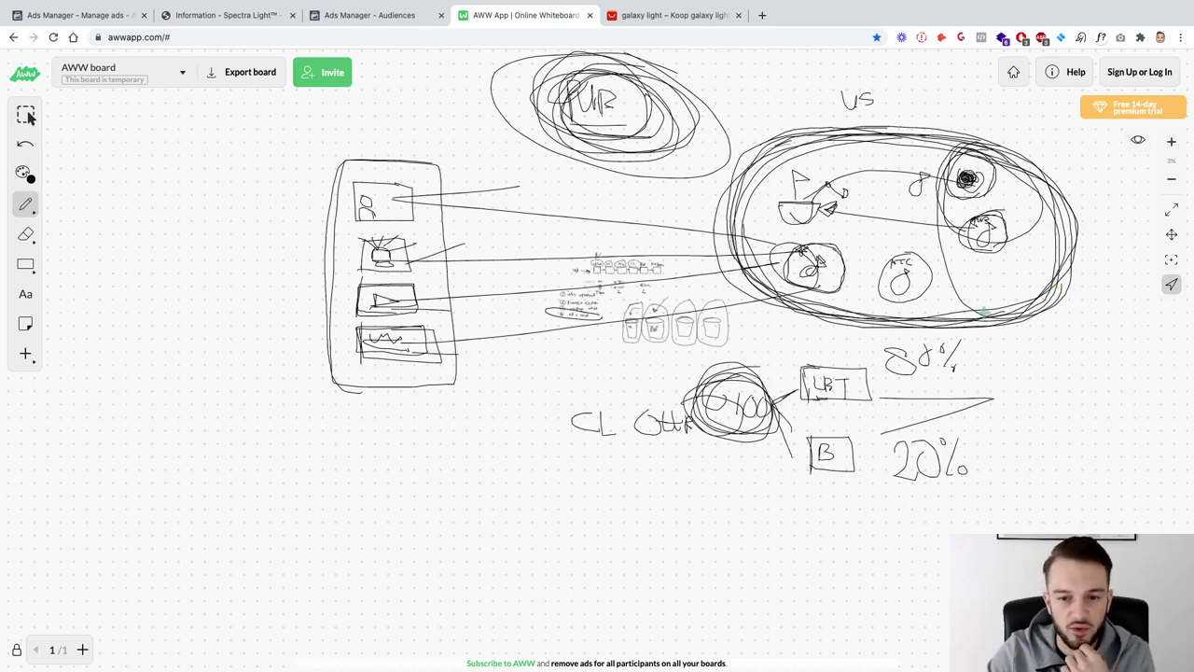
scroll(651, 350, "up", 5)
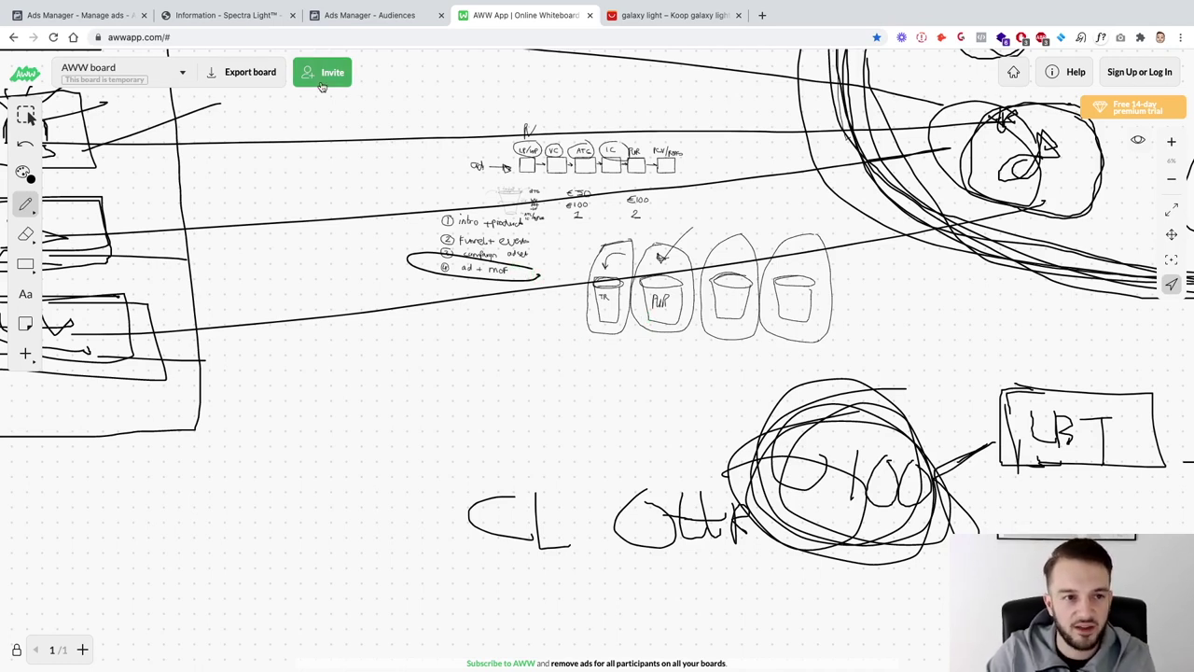
Switch to Ads Manager and examine the Image 1 ad's setup and creative fields down to the website URL
left_click(102, 23)
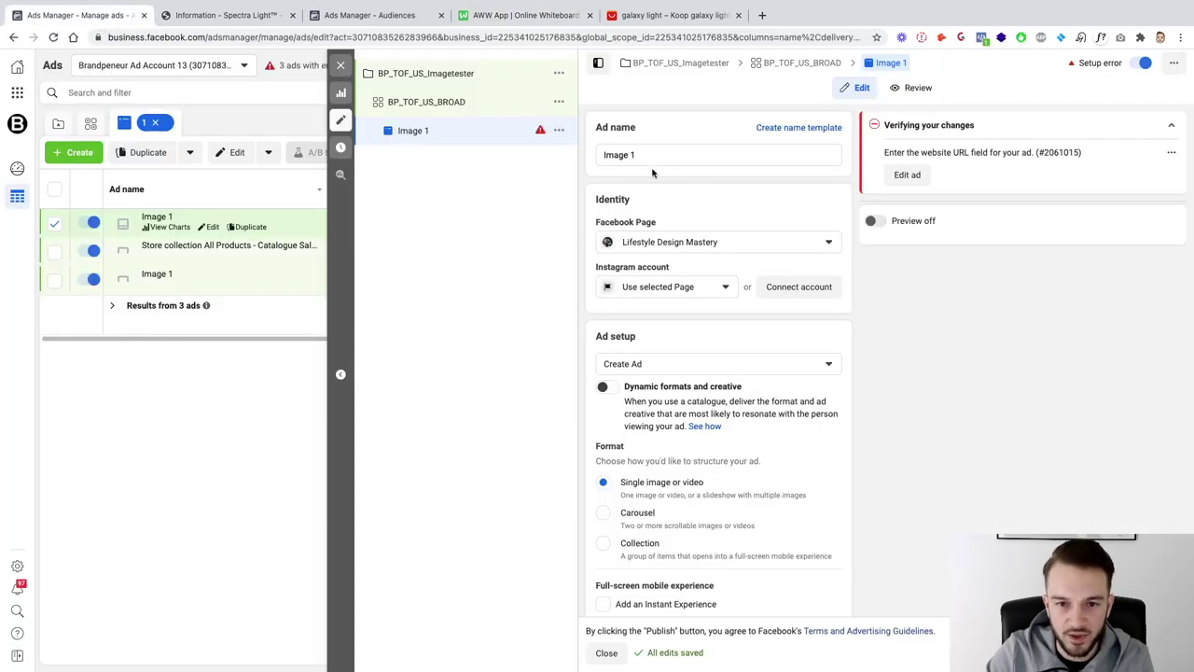
scroll(802, 326, "down", 5)
scroll(829, 382, "up", 3)
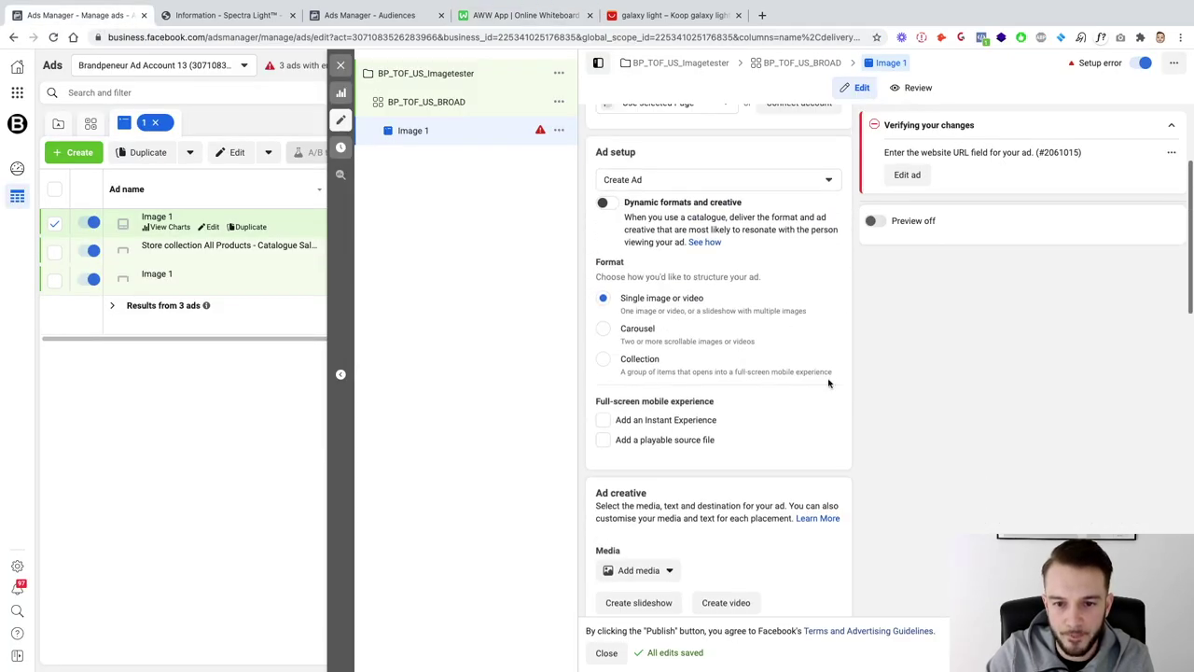
scroll(698, 397, "down", 2)
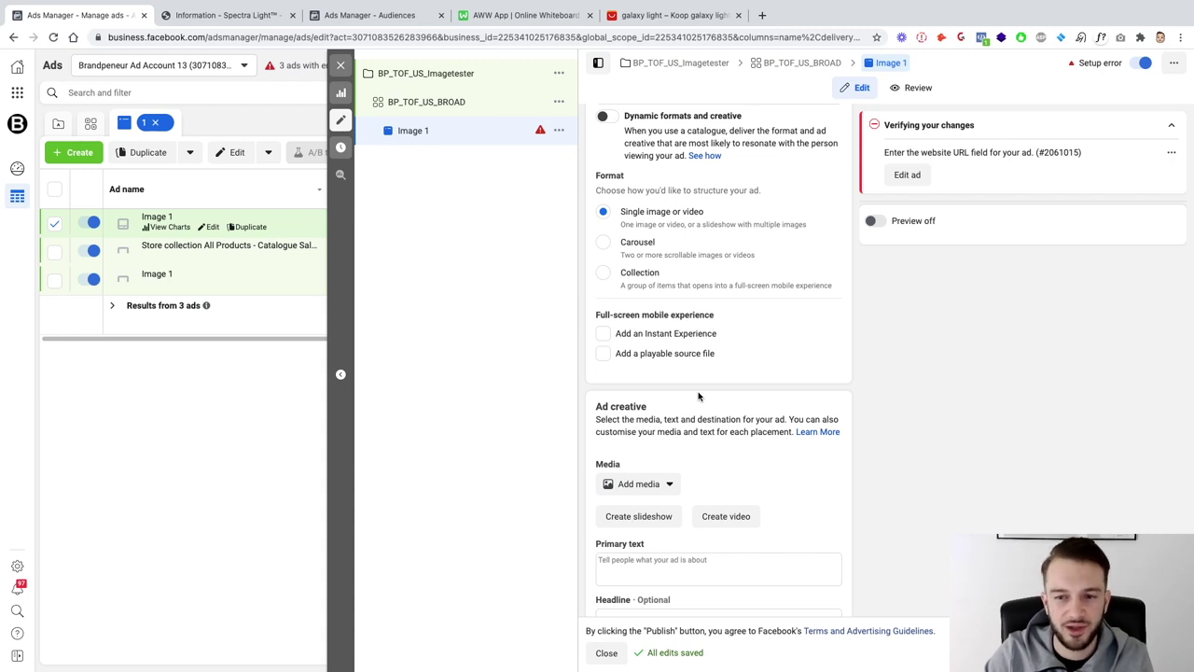
scroll(698, 396, "down", 5)
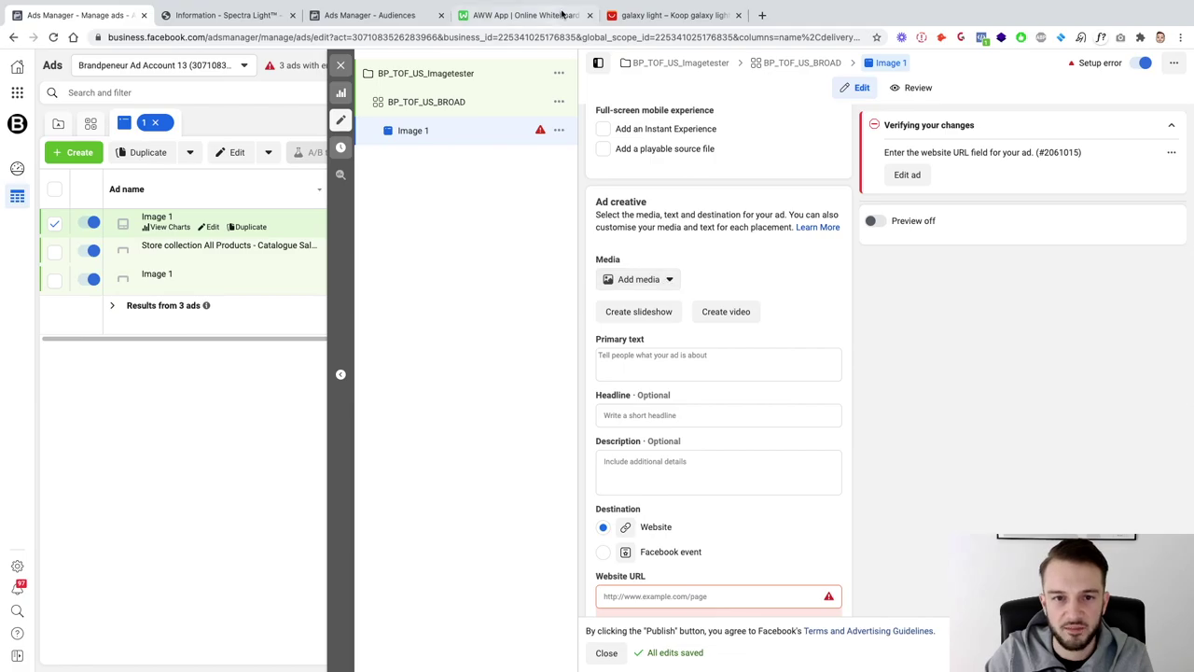
Return to the AliExpress galaxy light results and open the starry-sky ocean projector listing from Pookin Official Store
left_click(639, 17)
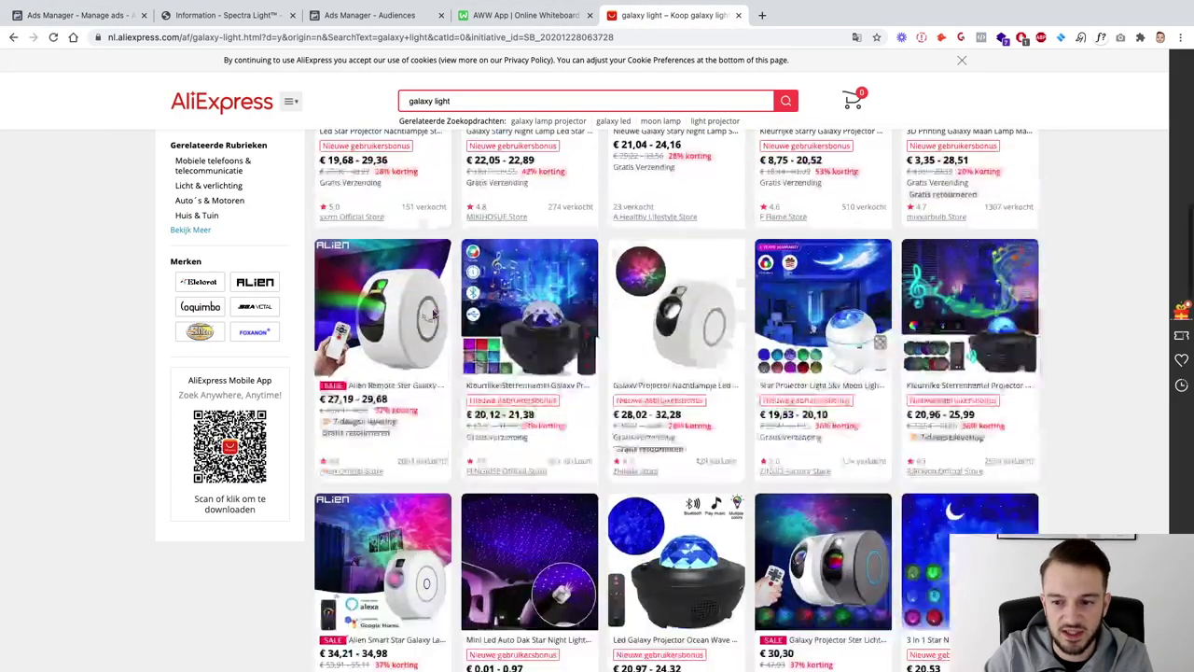
scroll(439, 308, "down", 4)
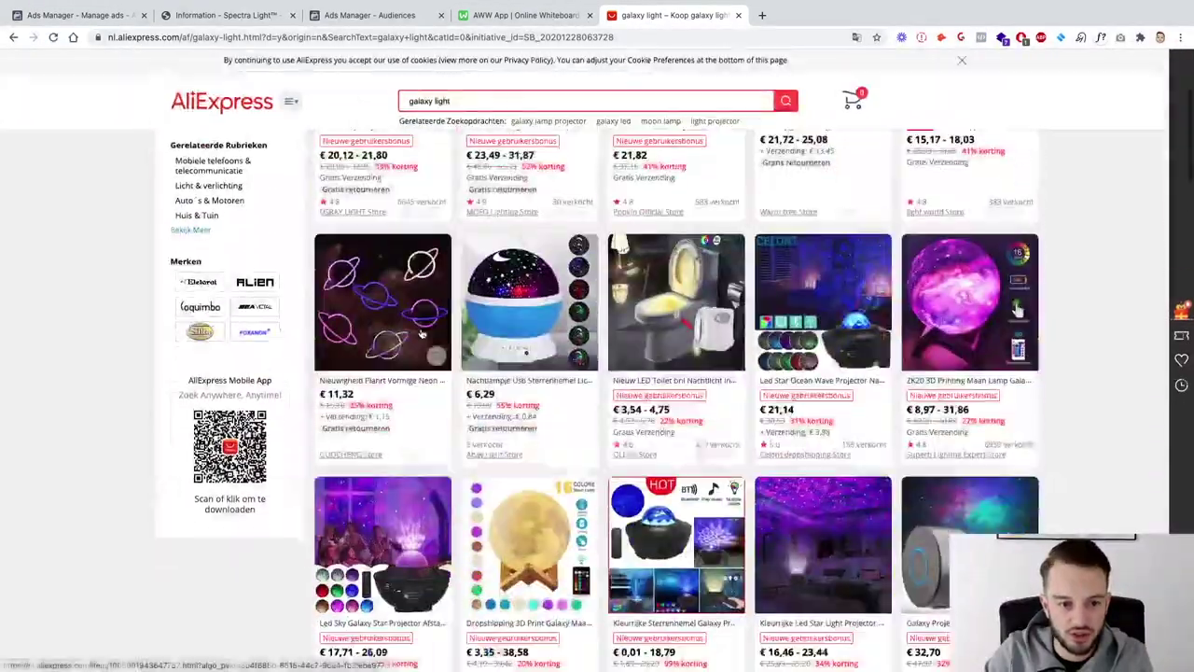
scroll(421, 332, "up", 4)
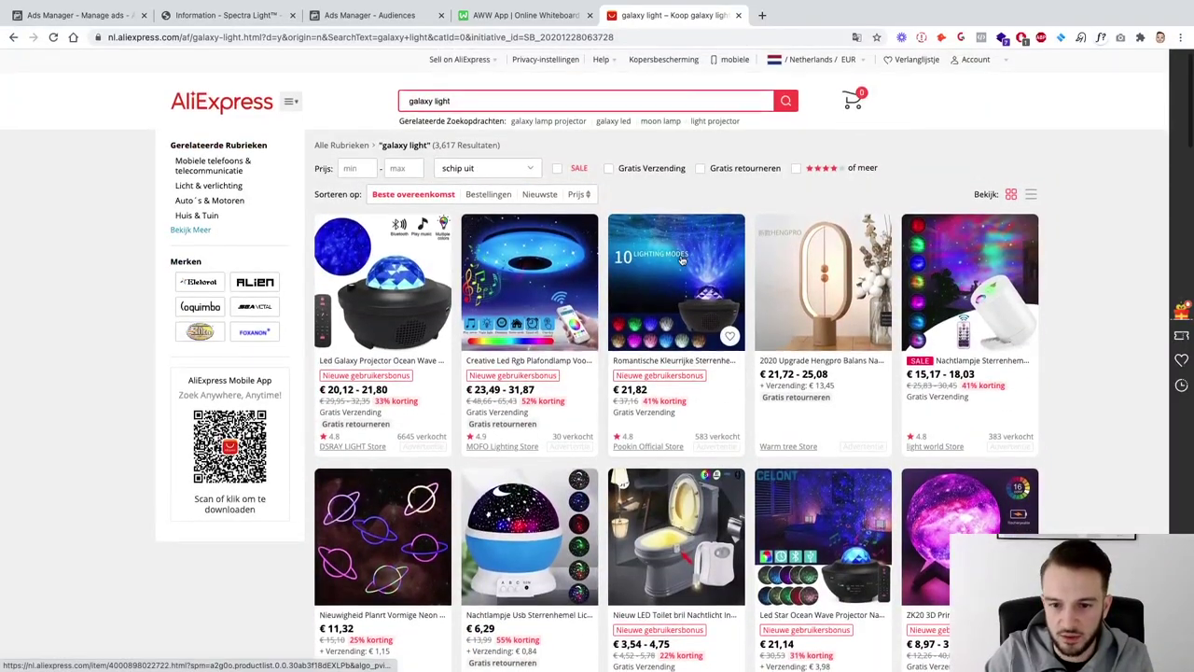
left_click(687, 257)
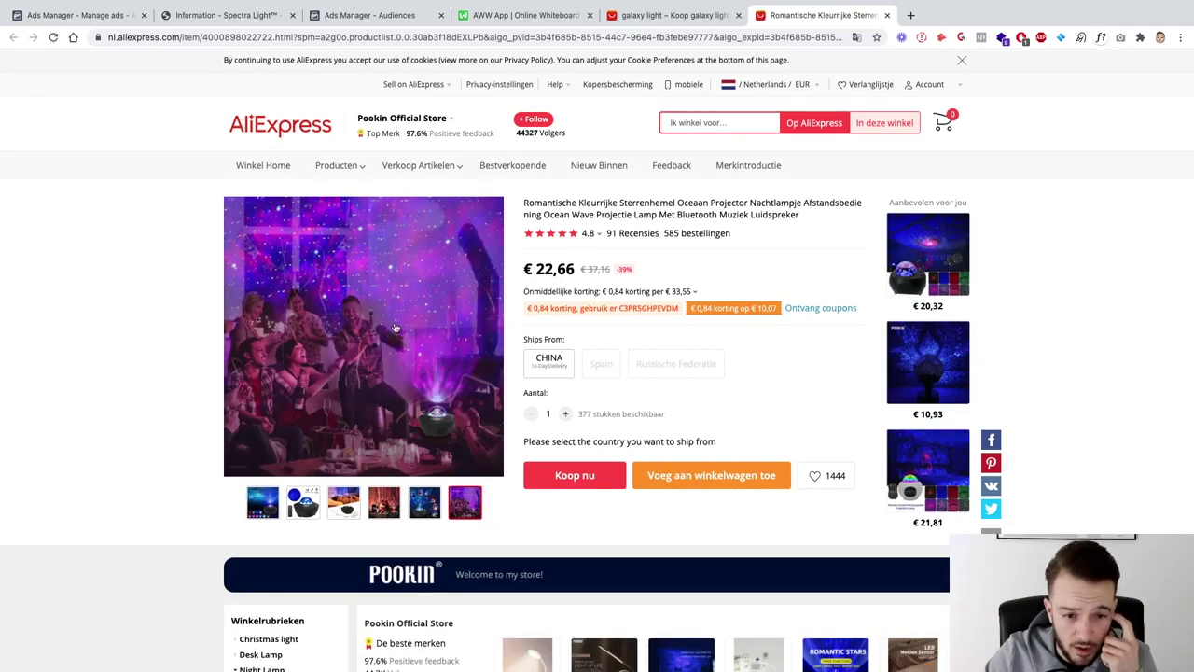
Try to save the listing's photo of friends in a purple-lit room
right_click(395, 328)
left_click(435, 383)
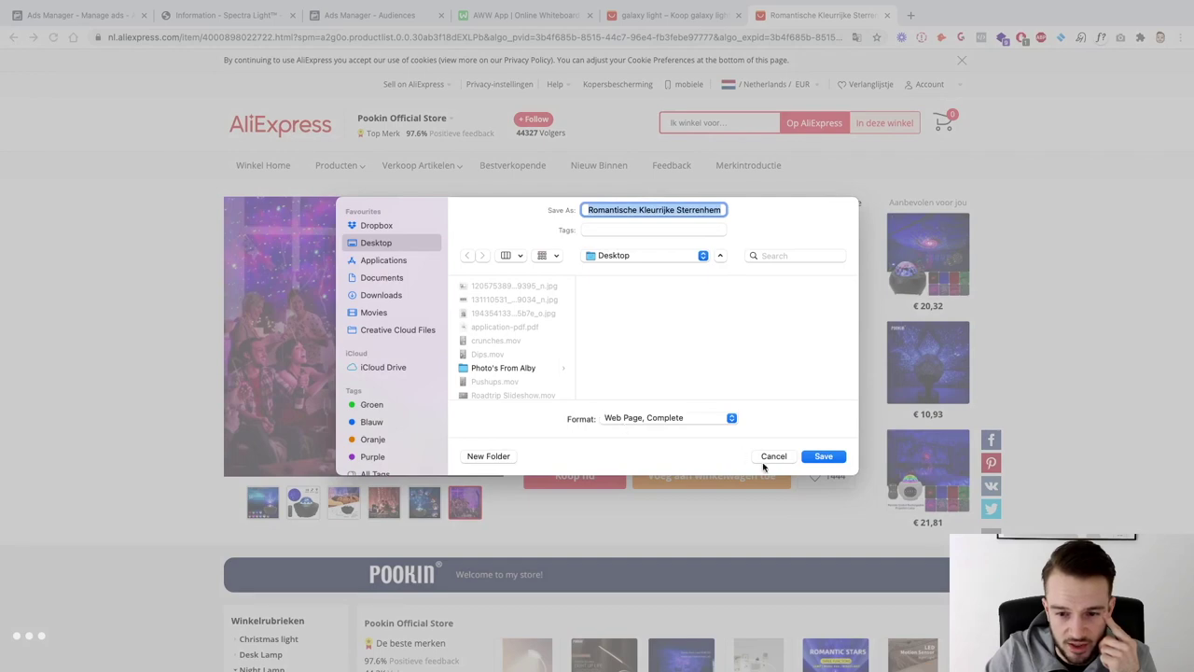
left_click(769, 457)
Load google.com in place of the product listing
left_click(466, 37)
type("go")
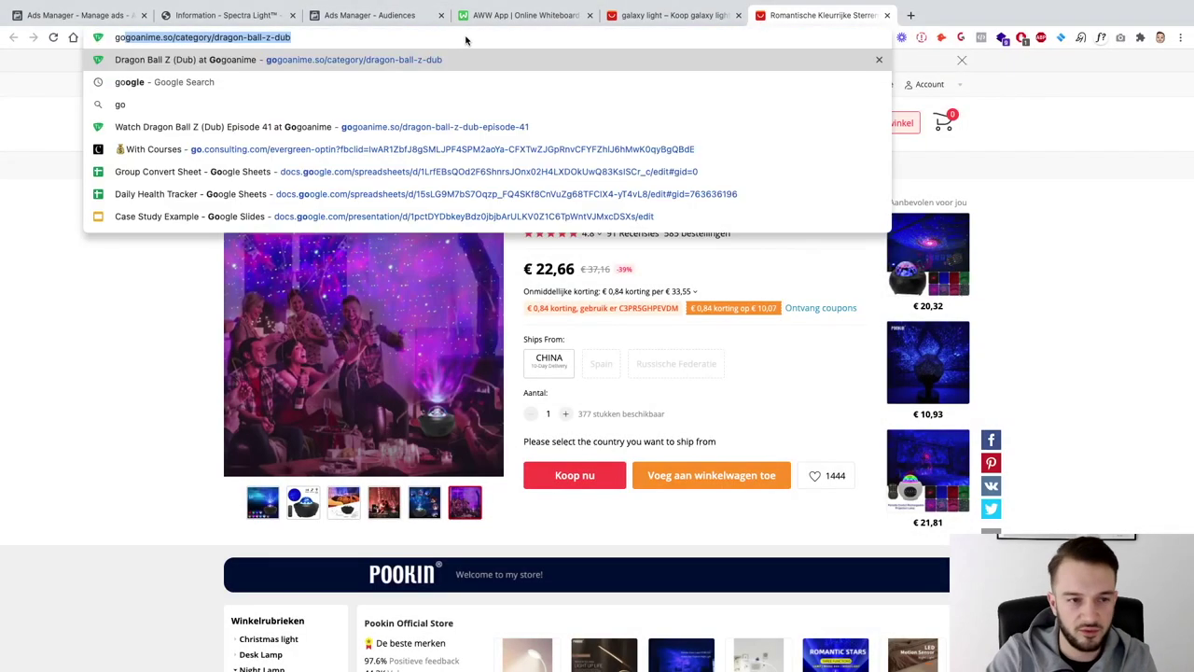
type("ogle.com")
key("Return")
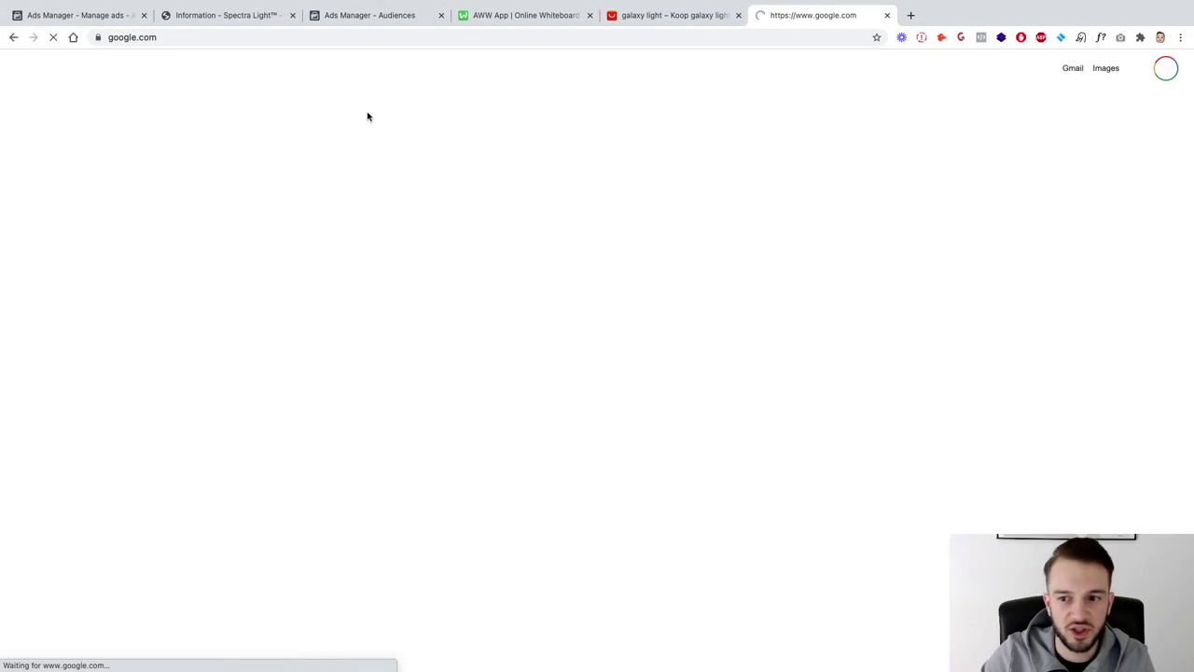
Search Google for "galaxy projector light" and show the image results
type("galaxy ")
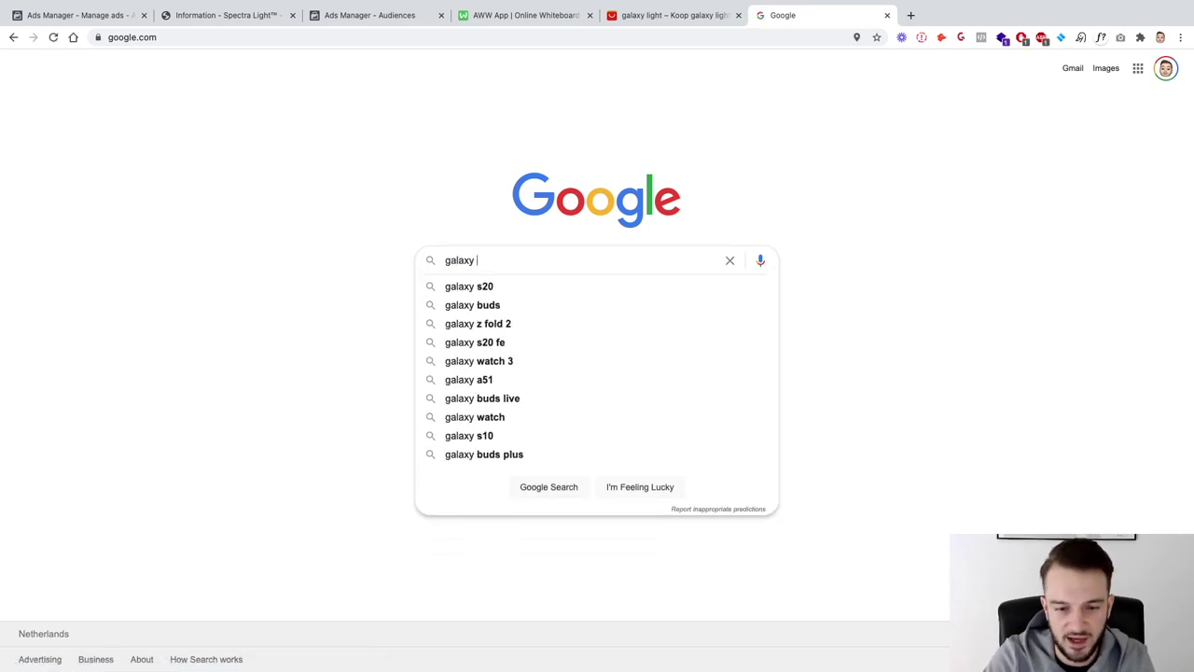
type("l")
key("BackSpace")
type("projector li")
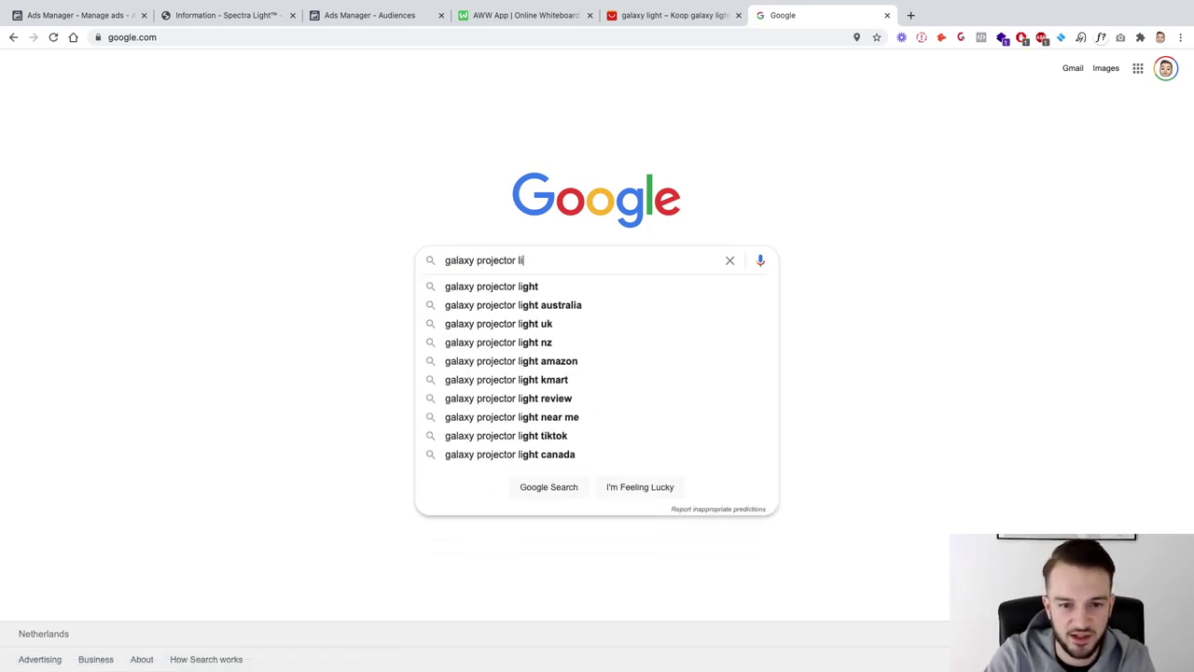
type("ght")
key("Return")
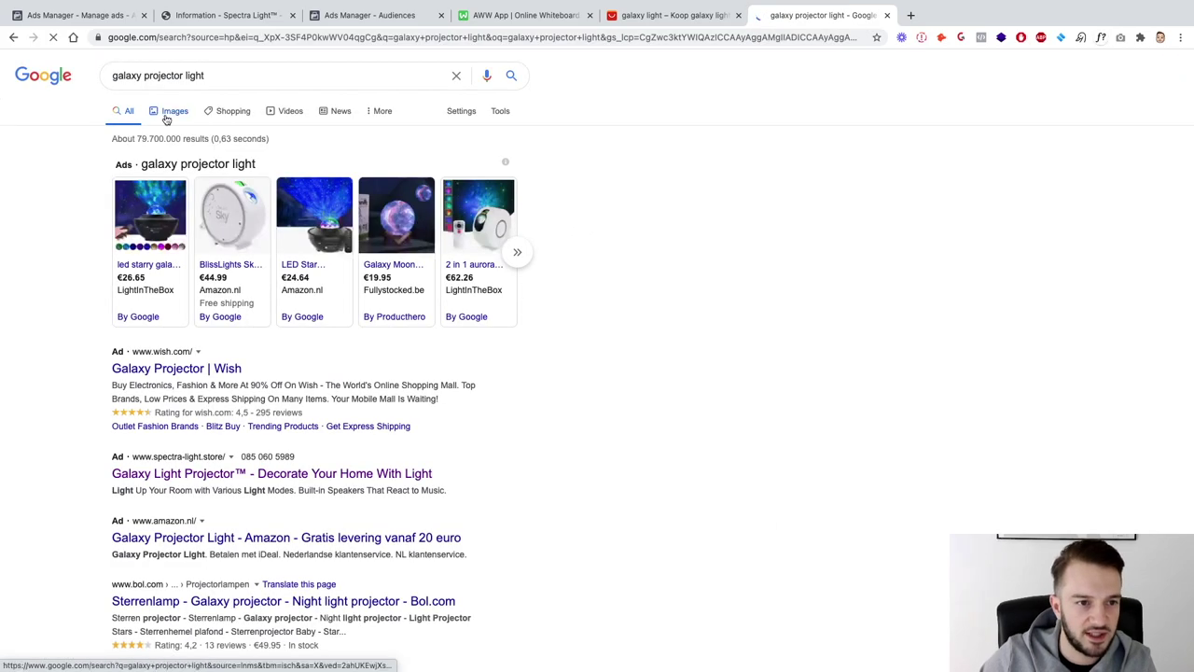
left_click(158, 113)
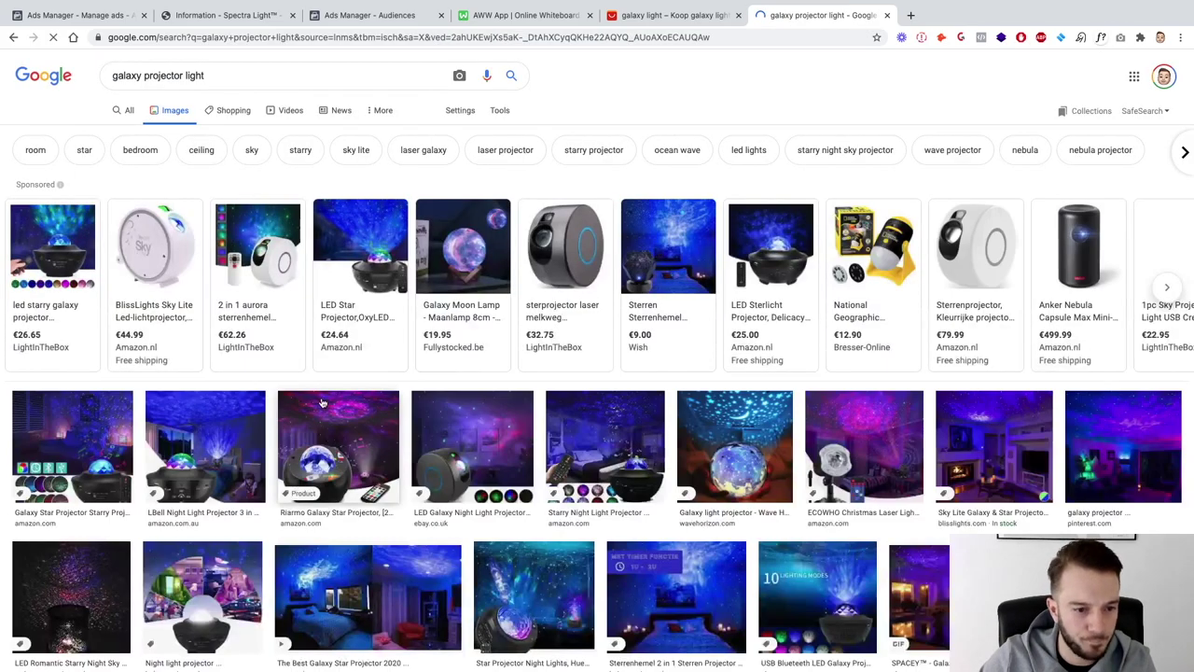
Preview the image results one by one, from the first Amazon projector to the Wave Horizon galaxy light projector
scroll(277, 336, "down", 2)
left_click(71, 350)
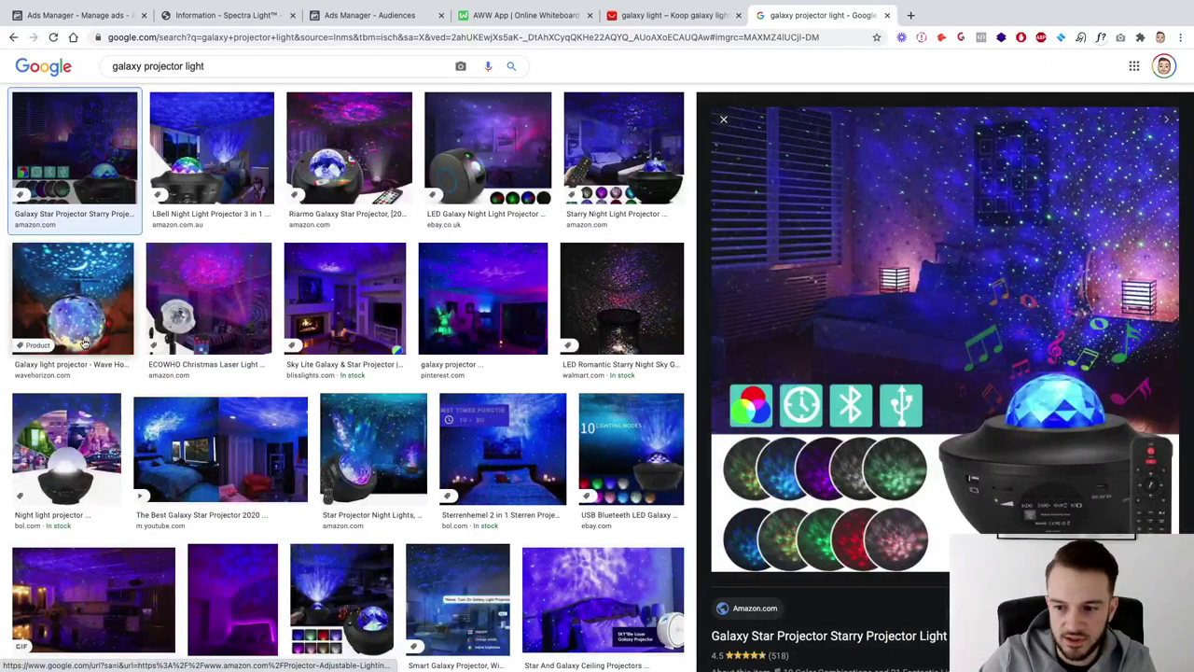
key("Right")
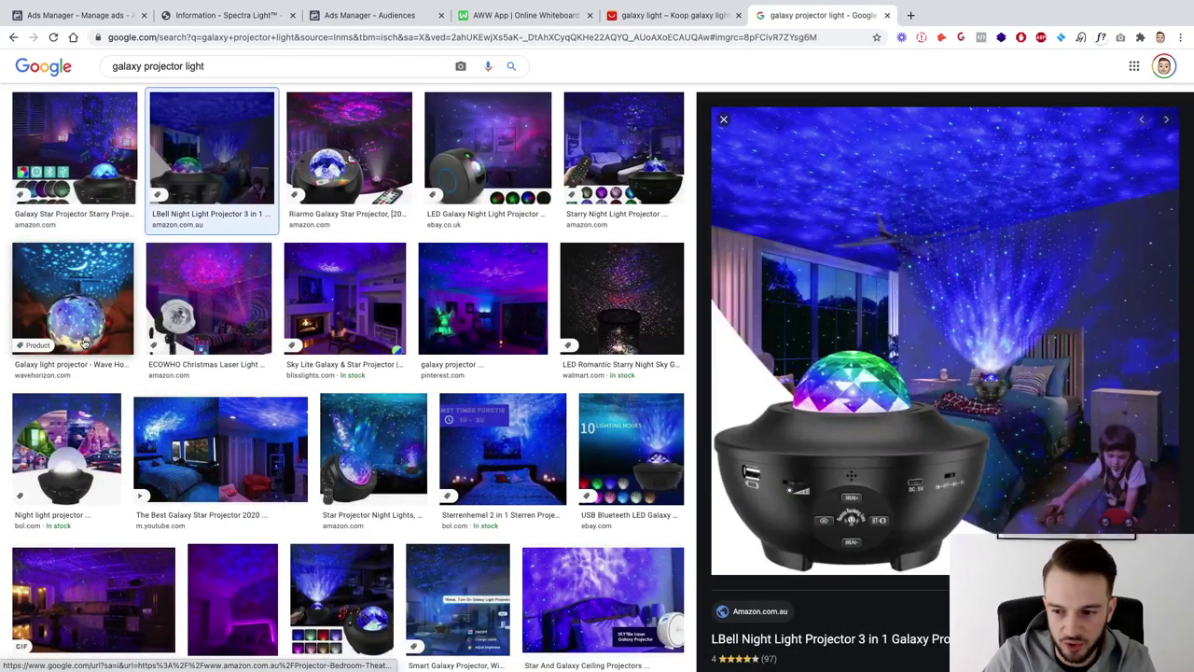
key("Right")
key("Right")
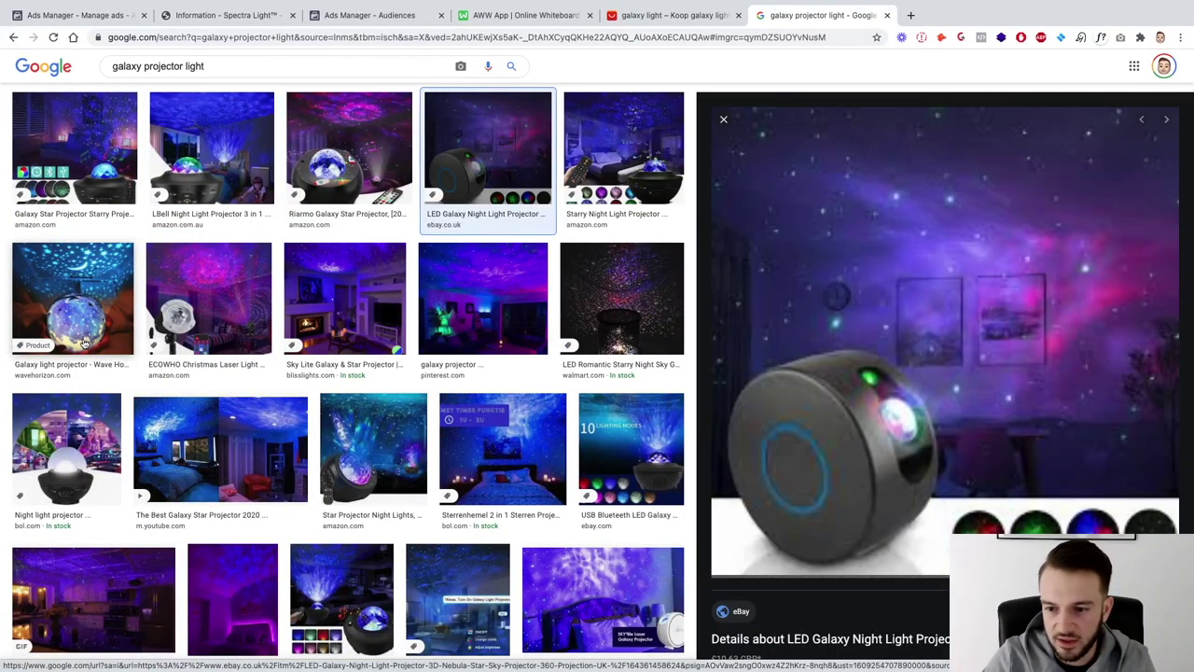
key("Right")
key("Right")
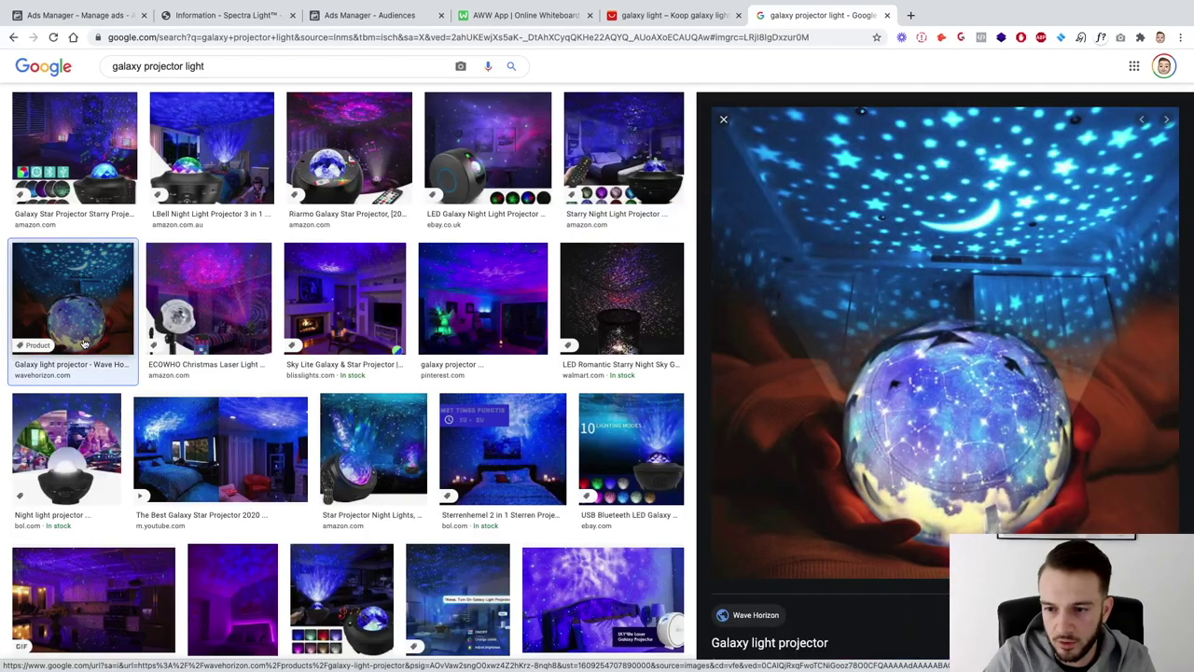
Try to save the Wave Horizon projector image, checking which file formats are offered
right_click(966, 128)
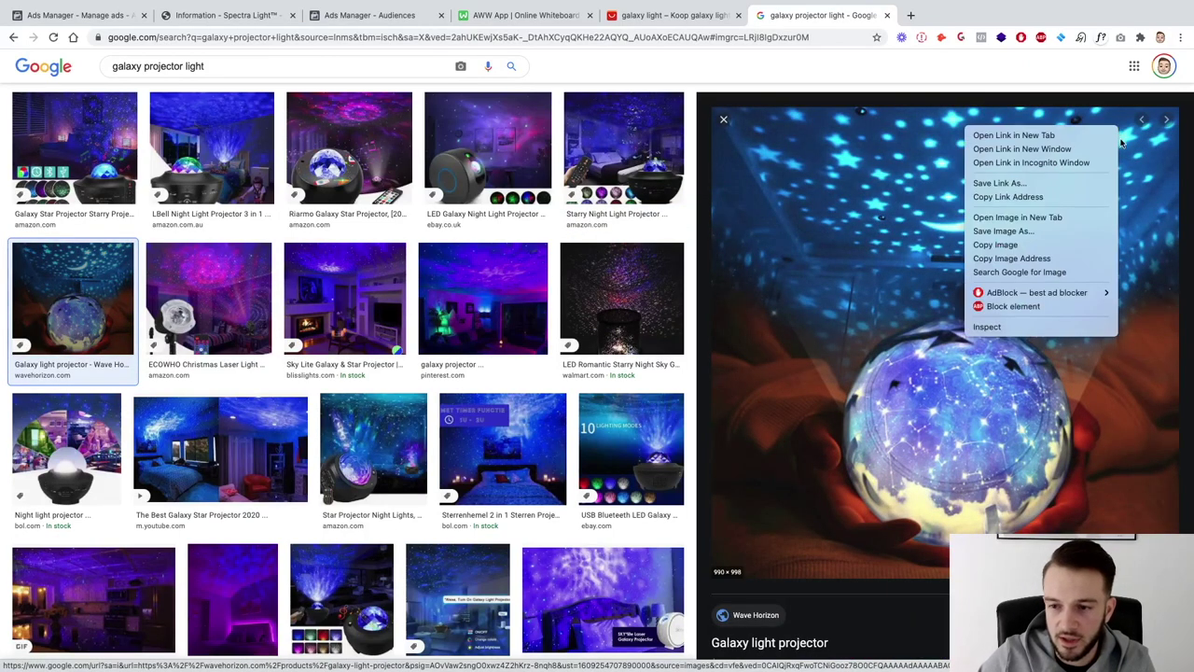
left_click(1059, 231)
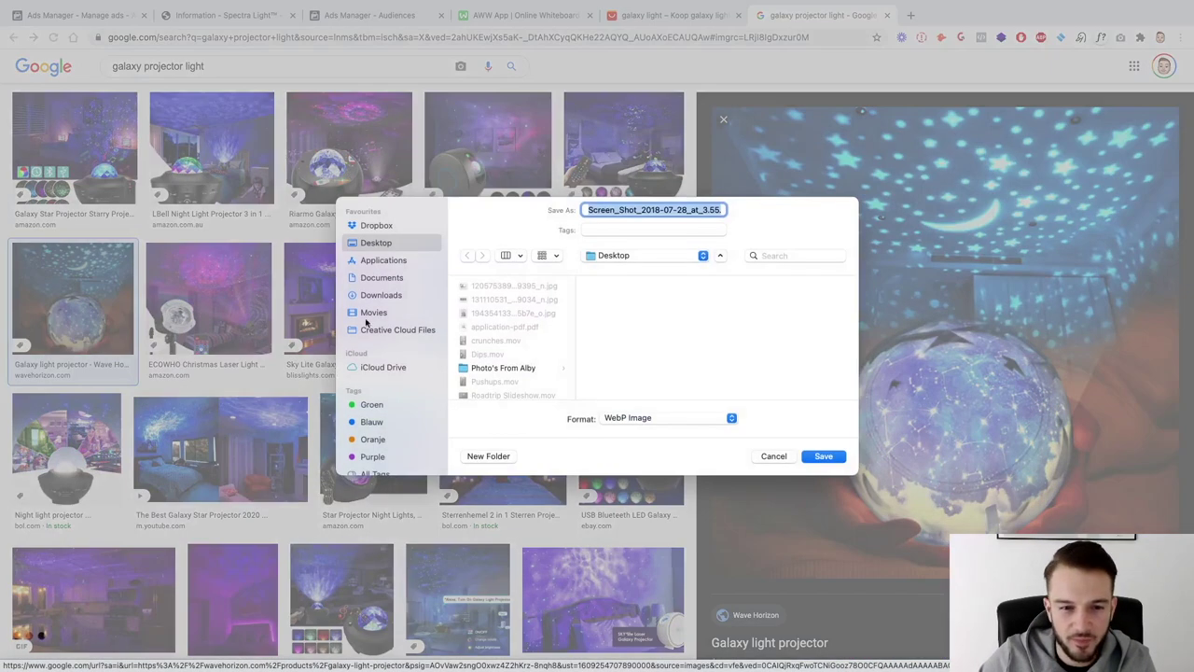
left_click(686, 420)
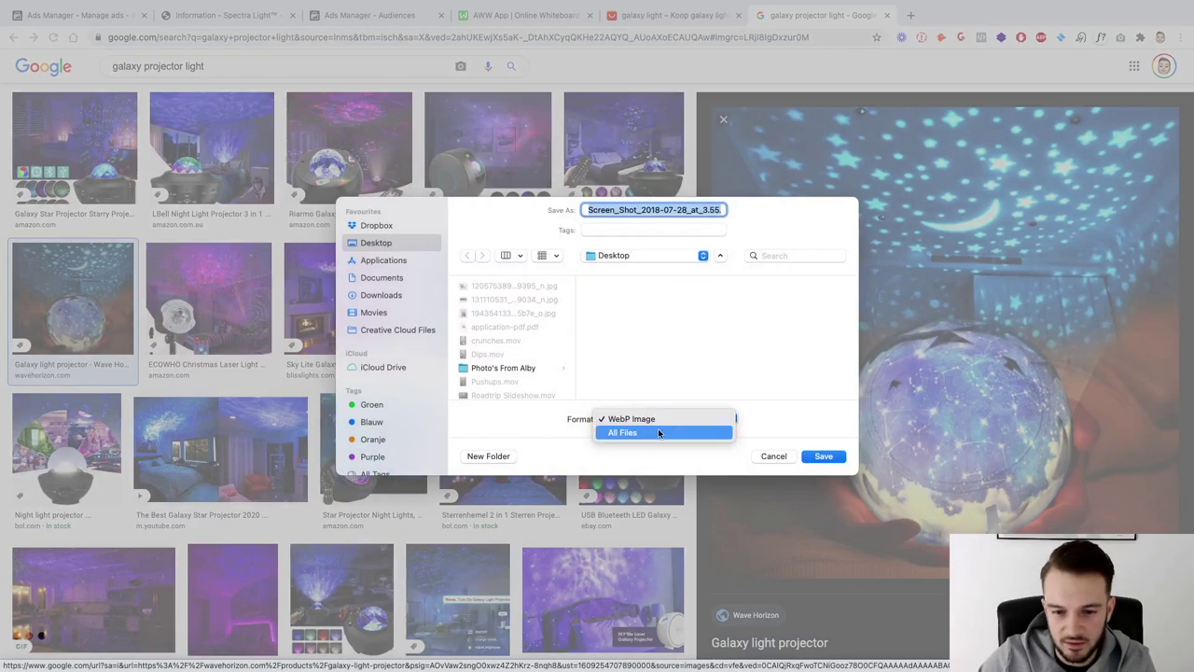
left_click(626, 455)
left_click(758, 457)
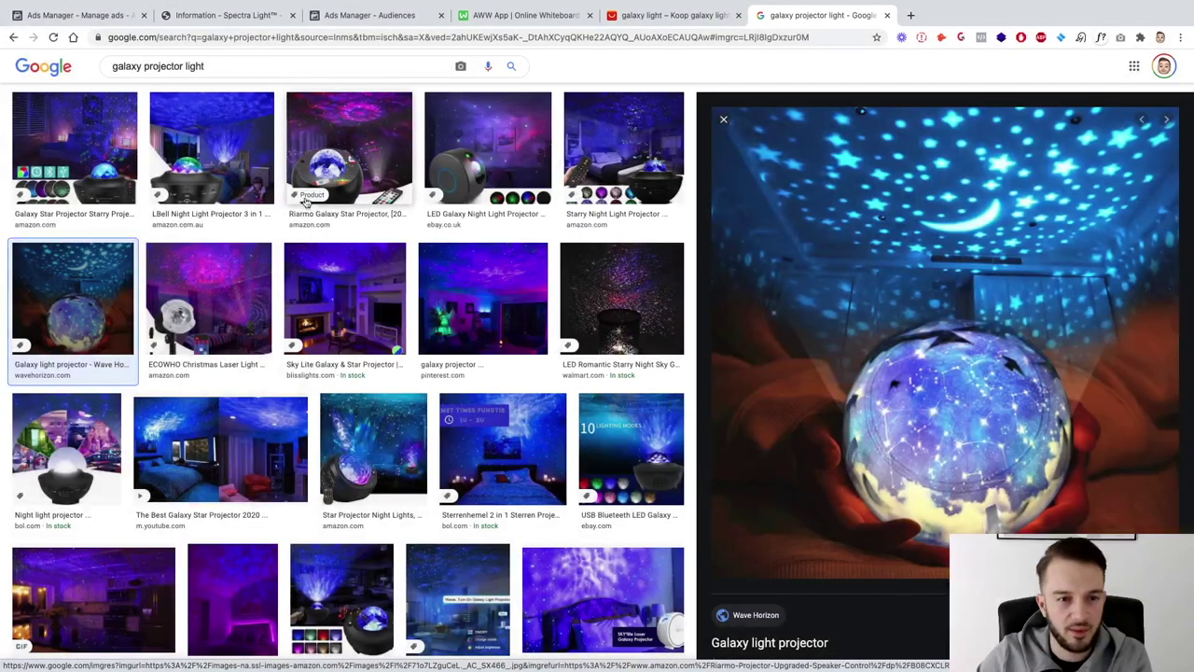
Preview the BlissLights Sky Lite living-room image and try to save it, checking the available file formats
key("Right")
key("Right")
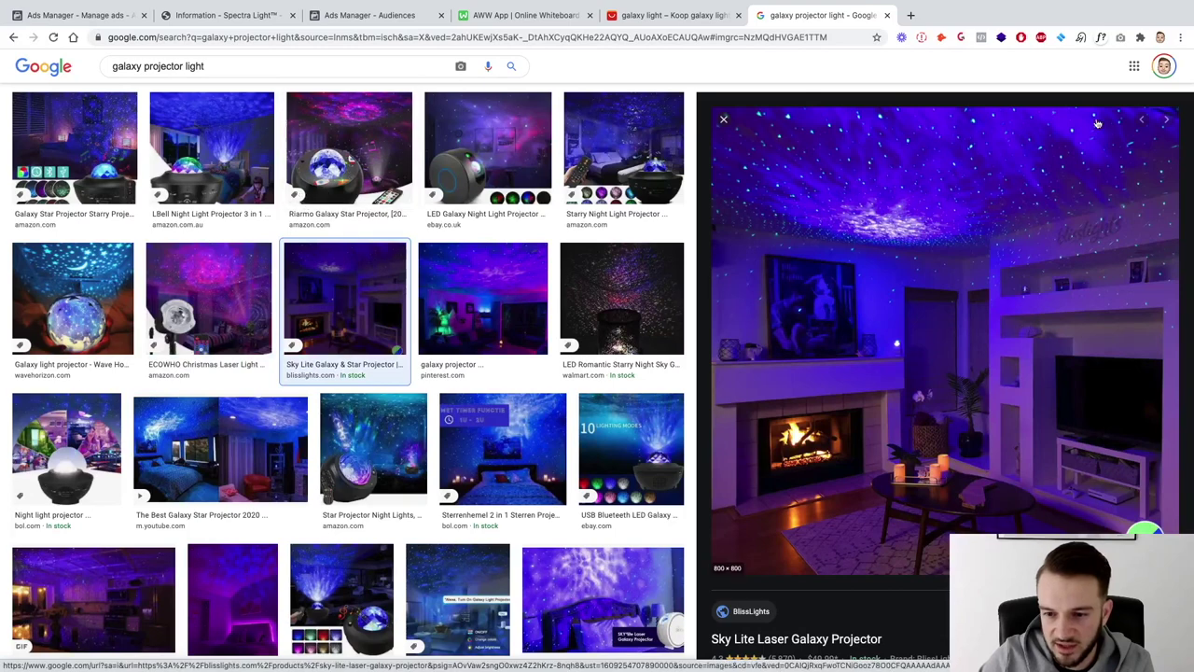
right_click(977, 189)
left_click(1017, 290)
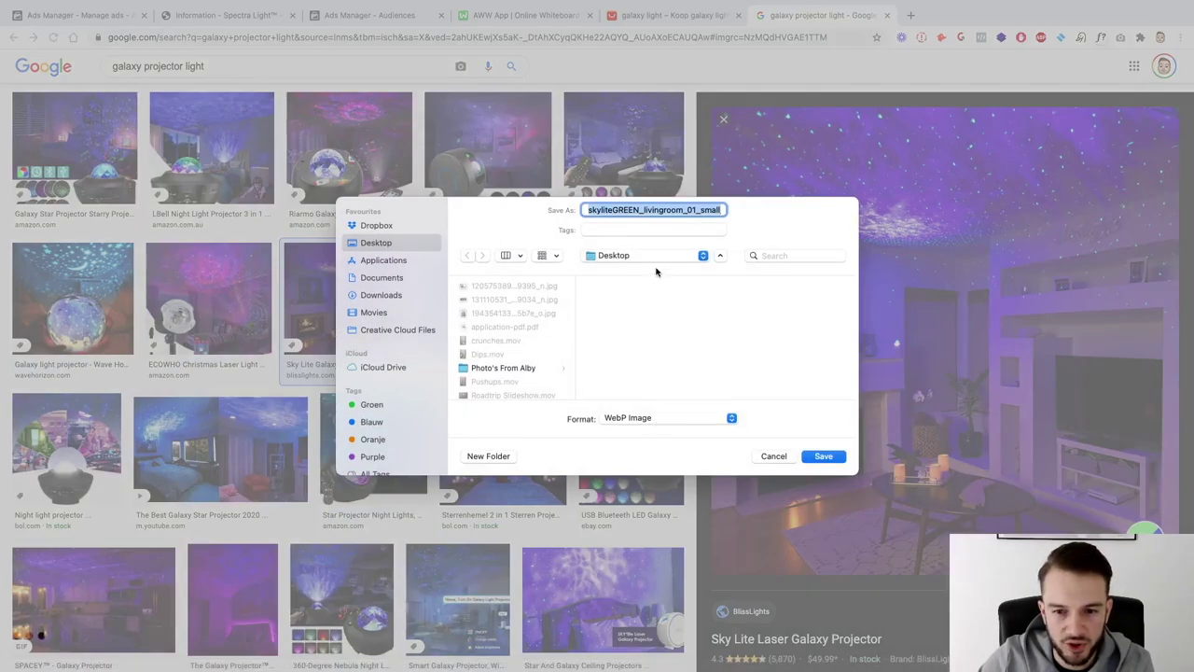
left_click(616, 417)
left_click(698, 459)
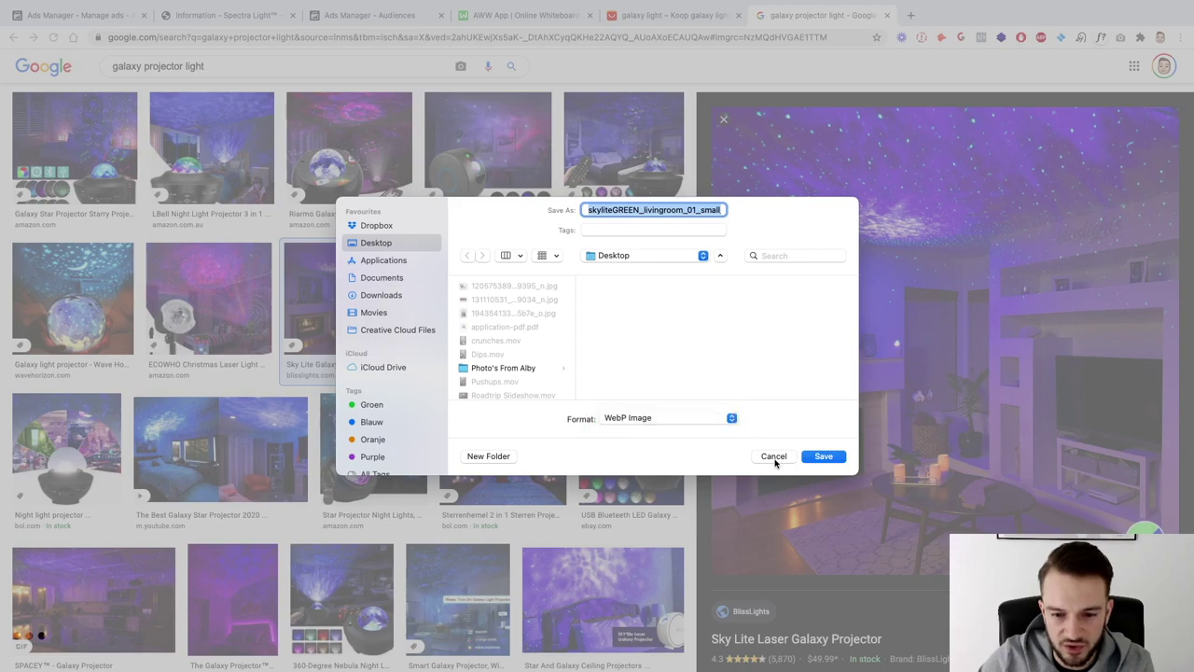
left_click(773, 456)
Open the BlissLights Sky Lite Laser Galaxy Projector page and try to save its blue bedroom photo
left_click(813, 309)
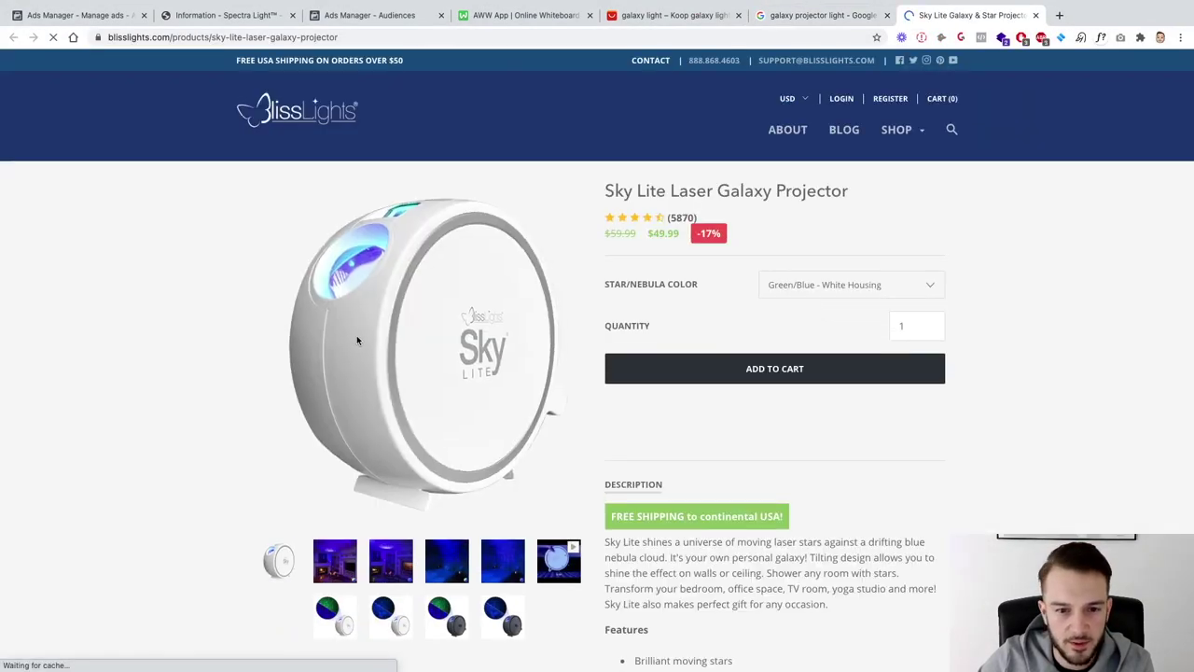
right_click(360, 333)
left_click(207, 324)
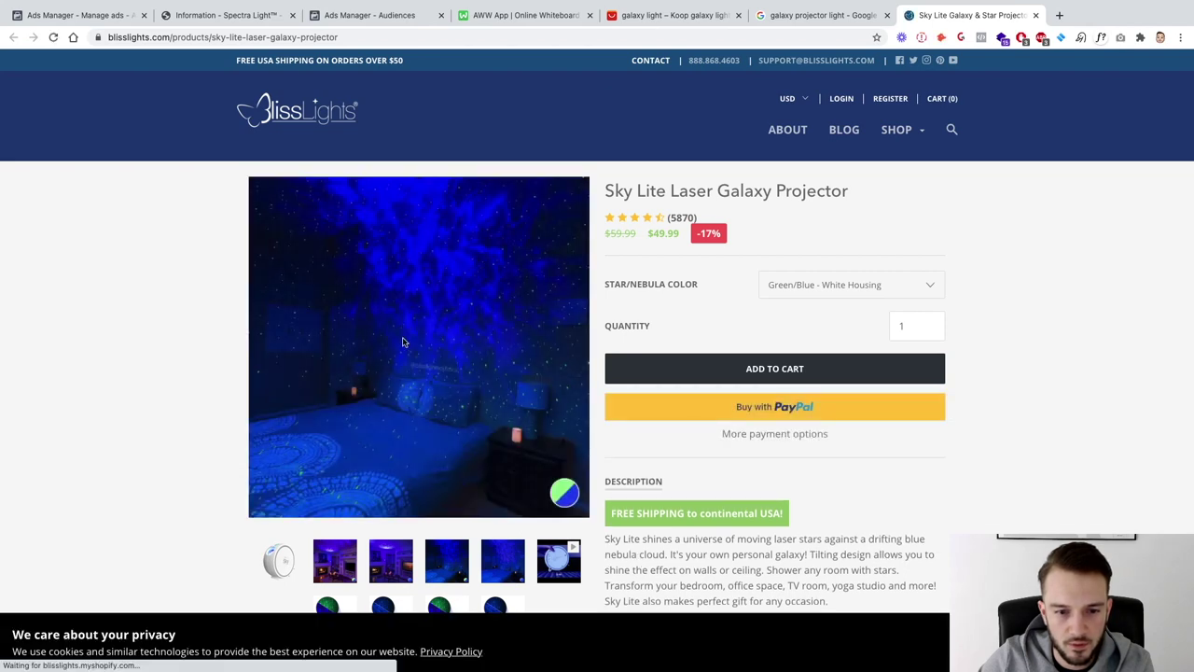
right_click(405, 338)
left_click(432, 361)
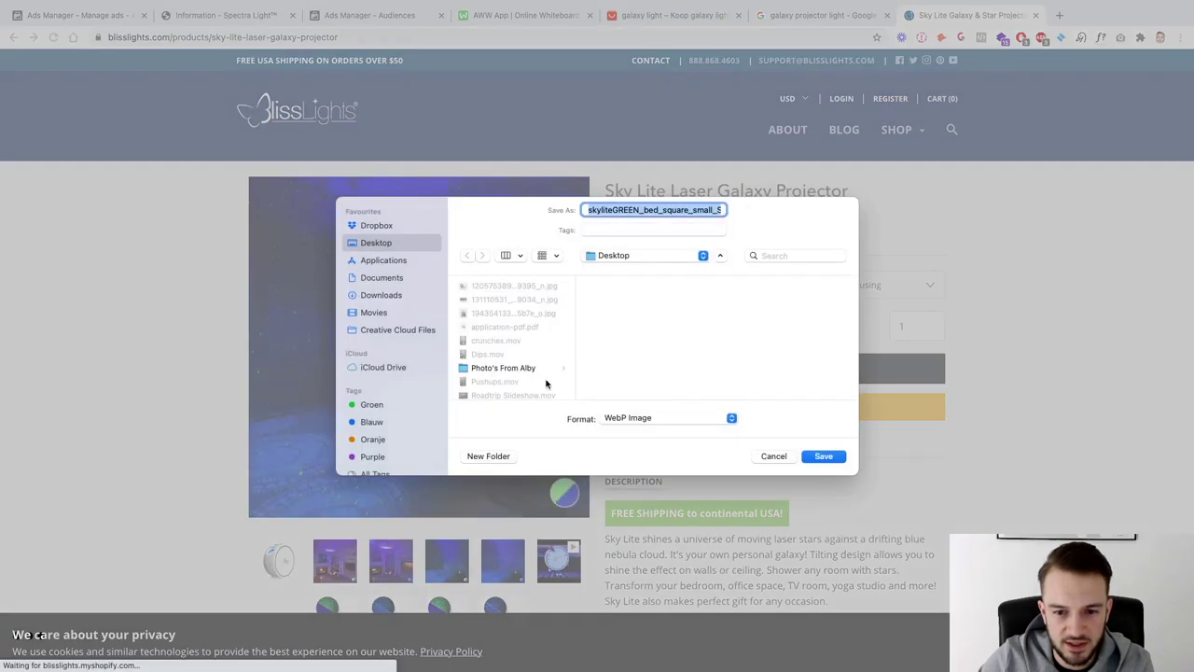
left_click(800, 461)
Return to the Google image results and save the Pinterest galaxy projector living-room image to the Desktop as a JPEG
left_click(775, 15)
left_click(483, 299)
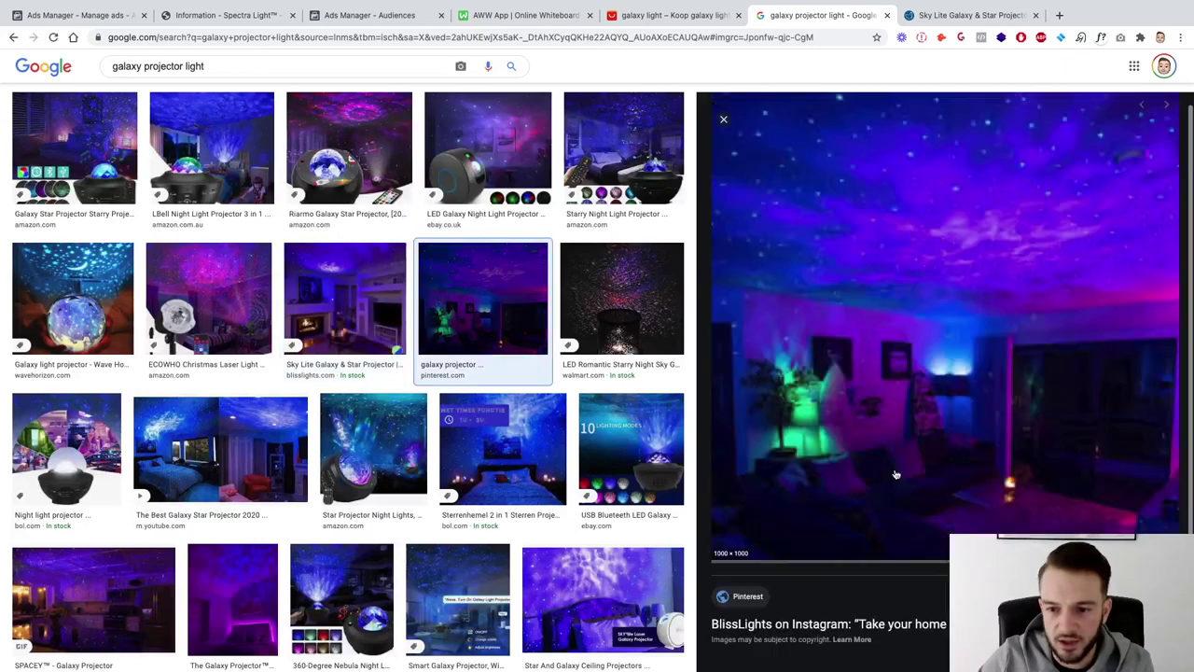
right_click(854, 279)
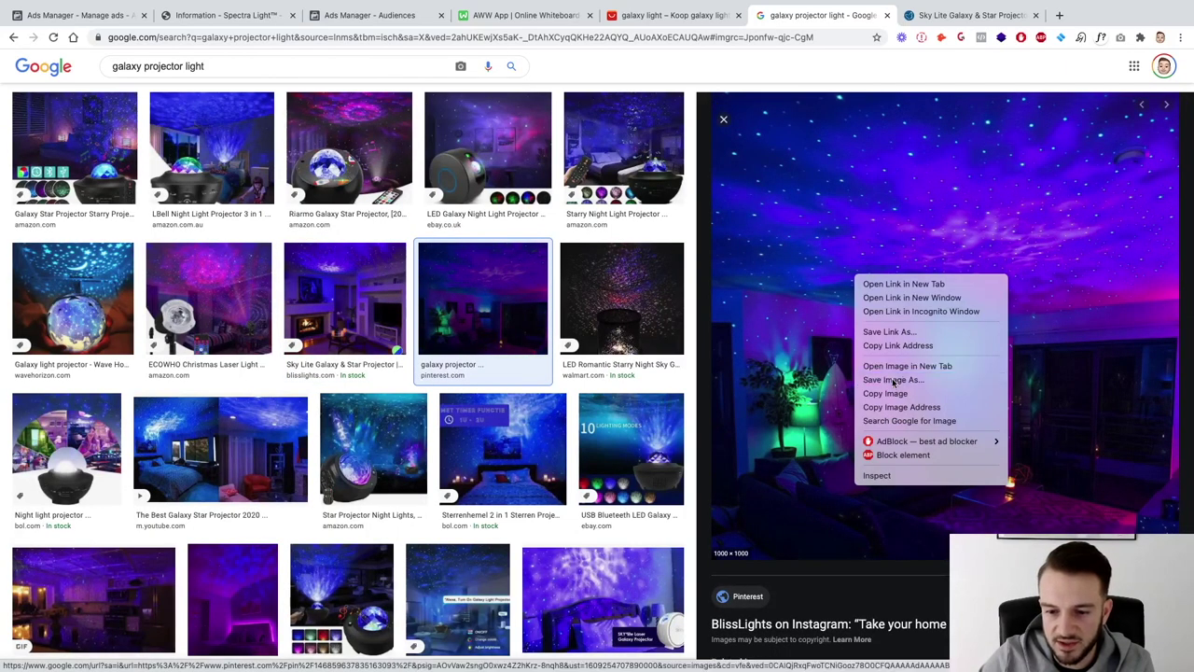
left_click(867, 379)
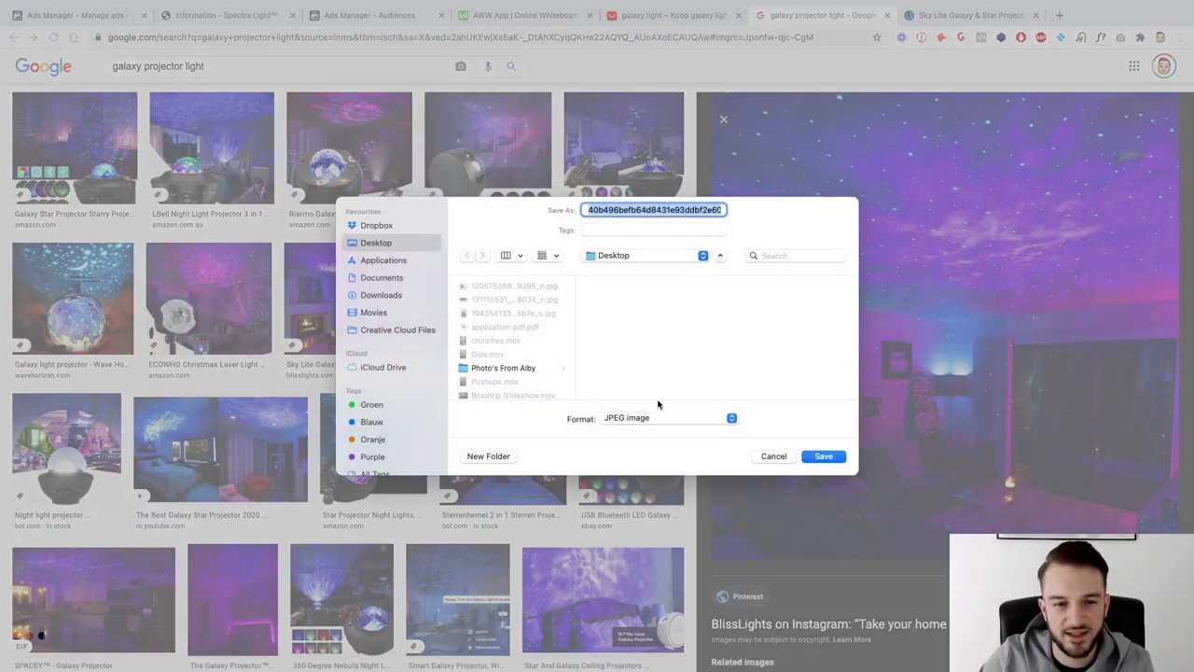
left_click(824, 456)
Preview the next image results one by one, from the Walmart starry night projector to the SPACEY Galaxy Projector
key("Right")
key("Right")
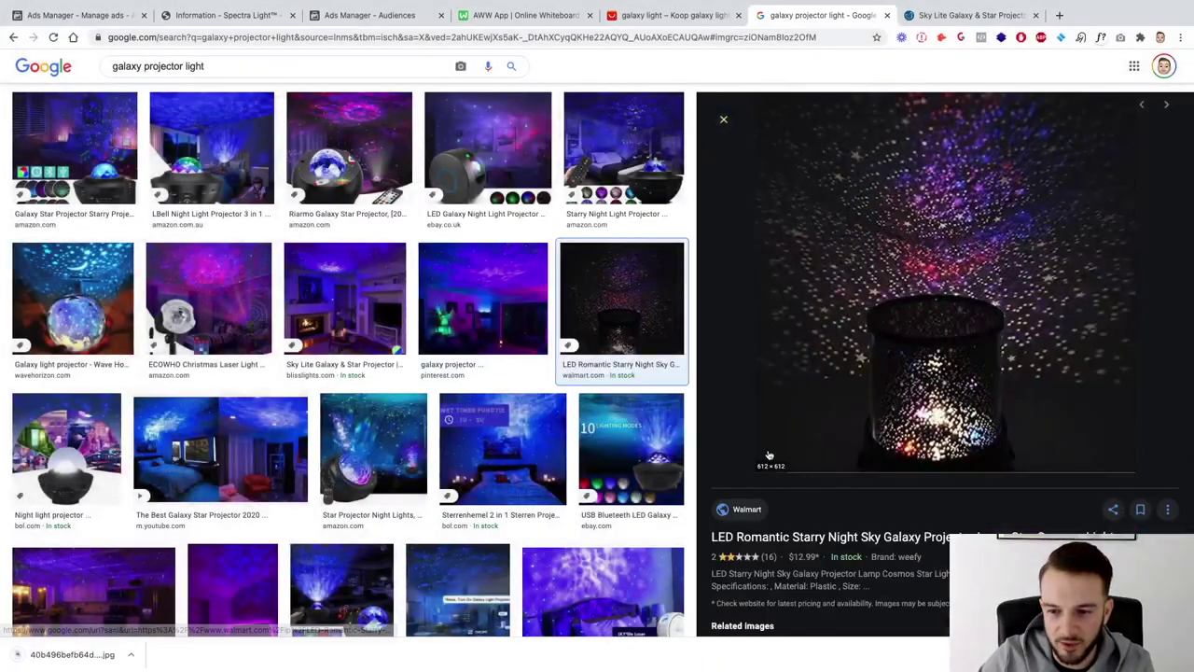
key("Right")
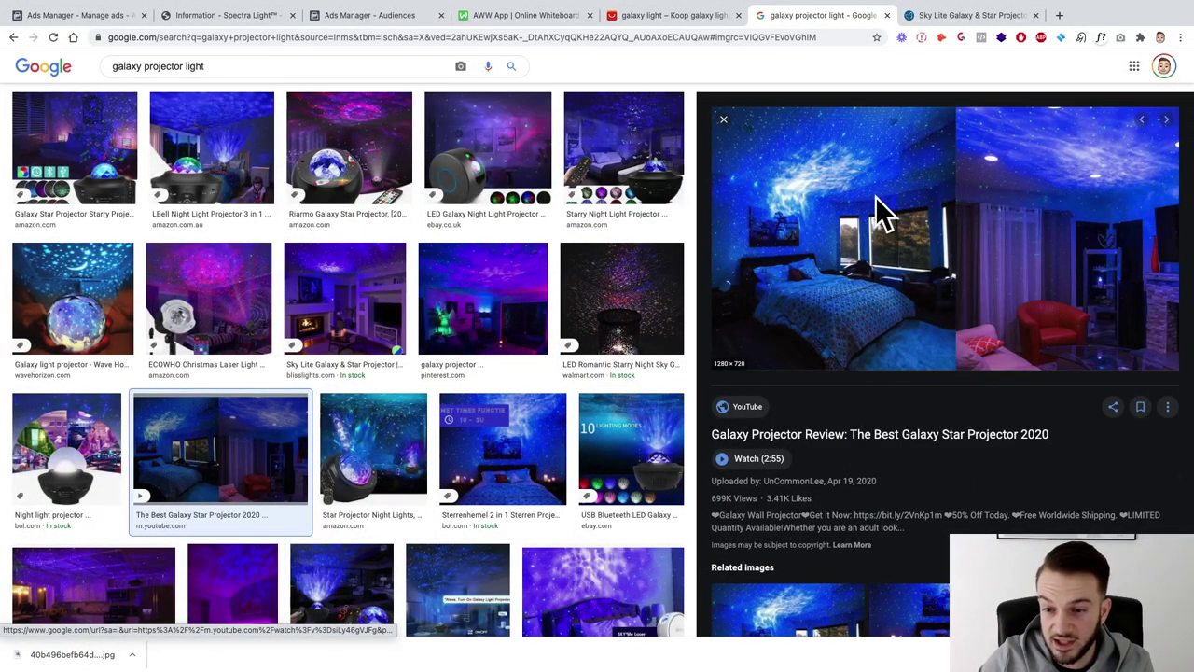
key("Right")
key("Right")
key("Right")
key("Right")
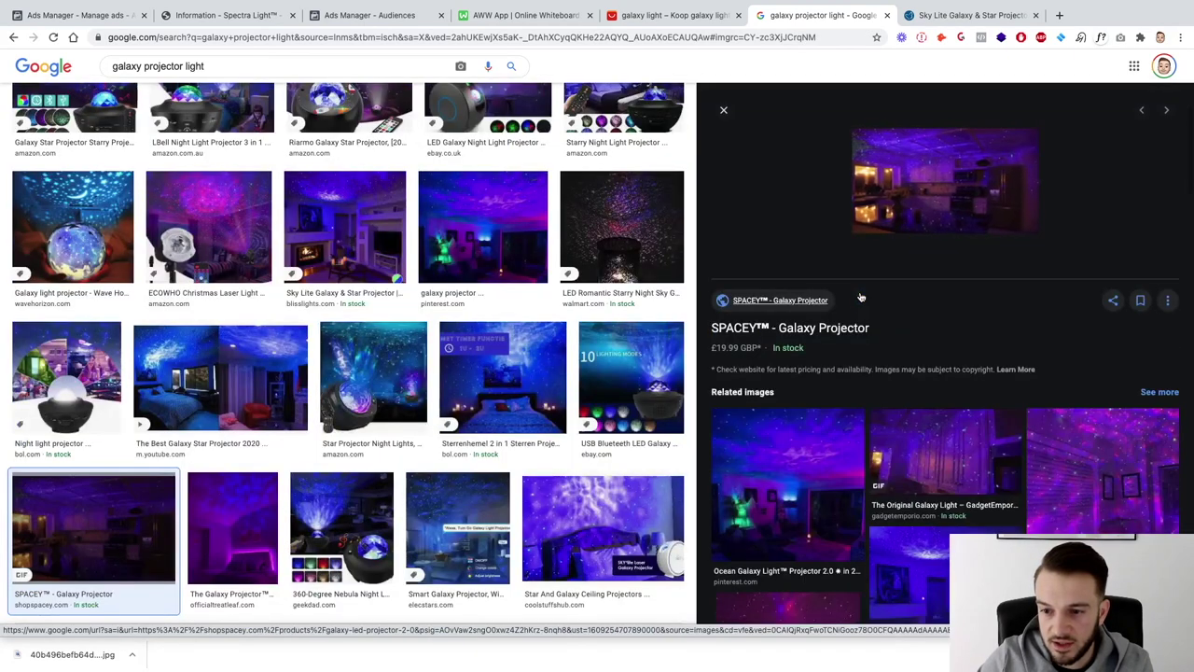
Follow the related images through Ocean Galaxy Light Projector 2.0 to the Reddit bedroom photo with the moon and save it to the Desktop as a JPEG
scroll(845, 378, "down", 3)
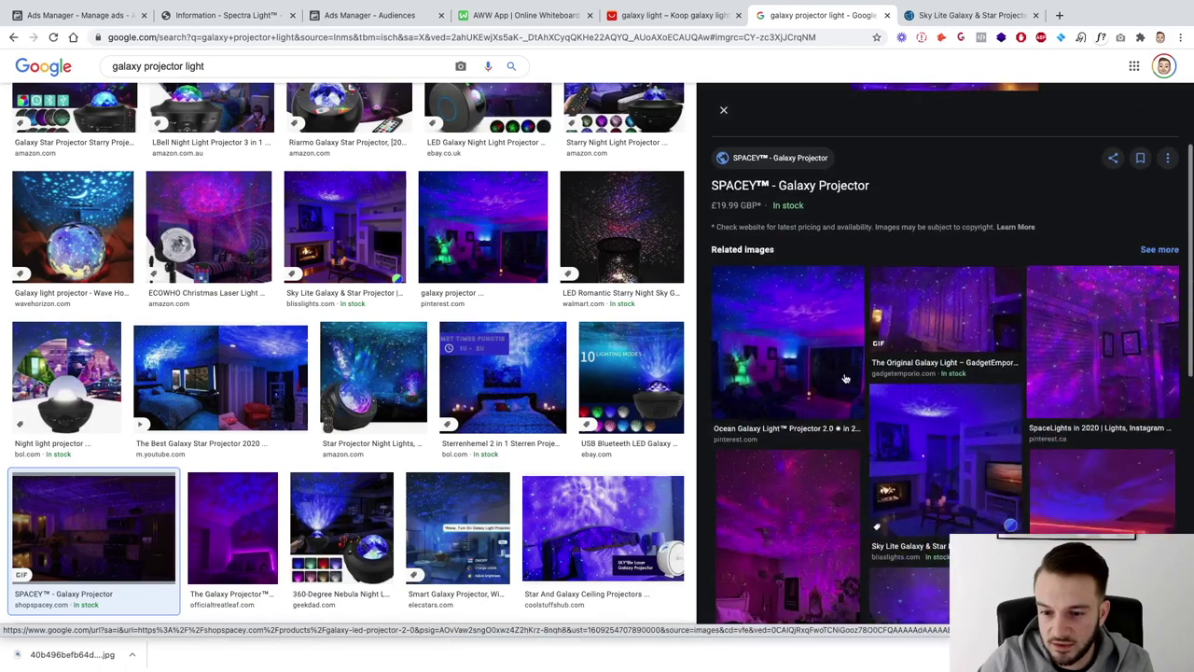
left_click(813, 343)
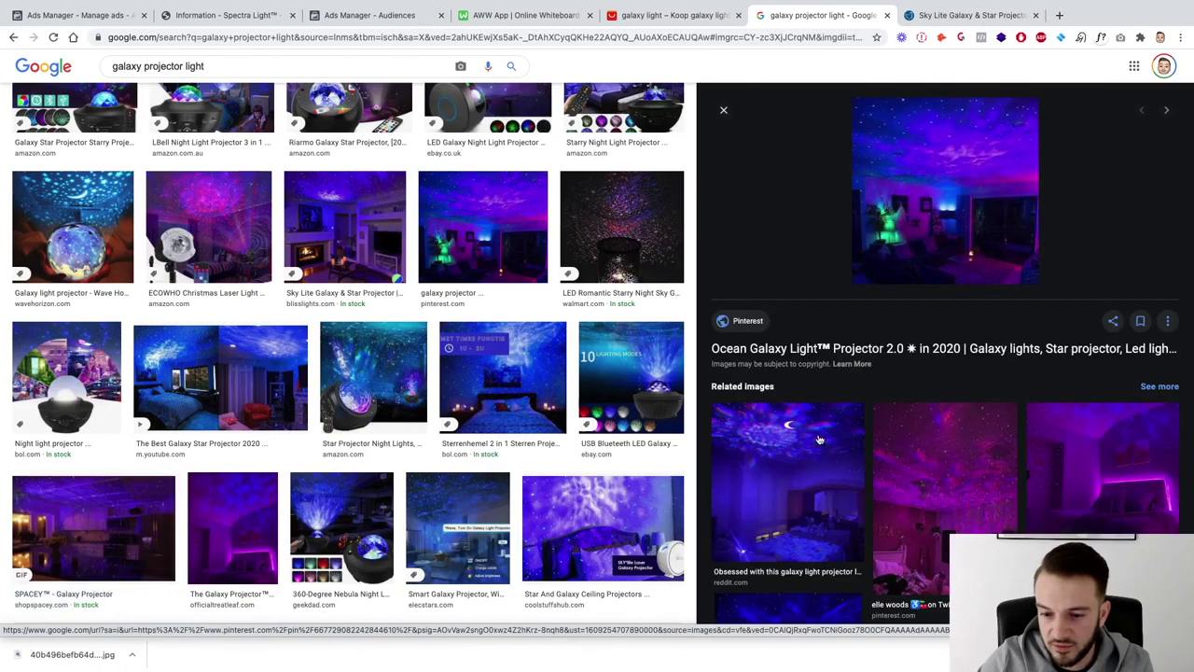
left_click(819, 438)
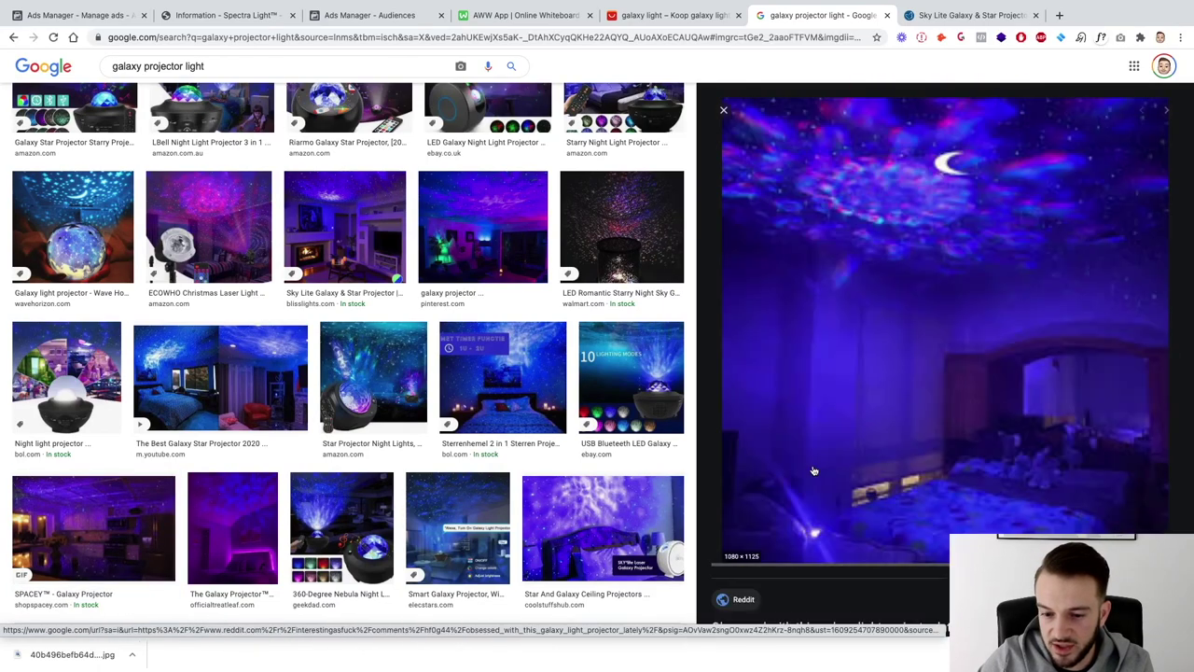
right_click(839, 243)
left_click(903, 342)
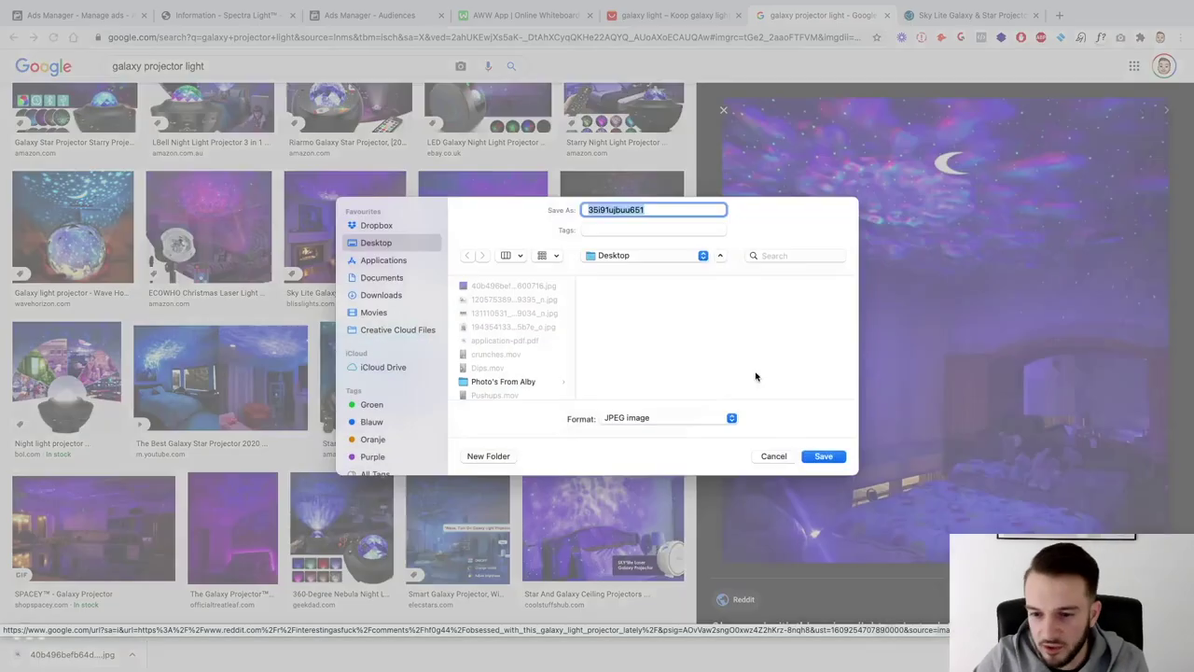
left_click(824, 457)
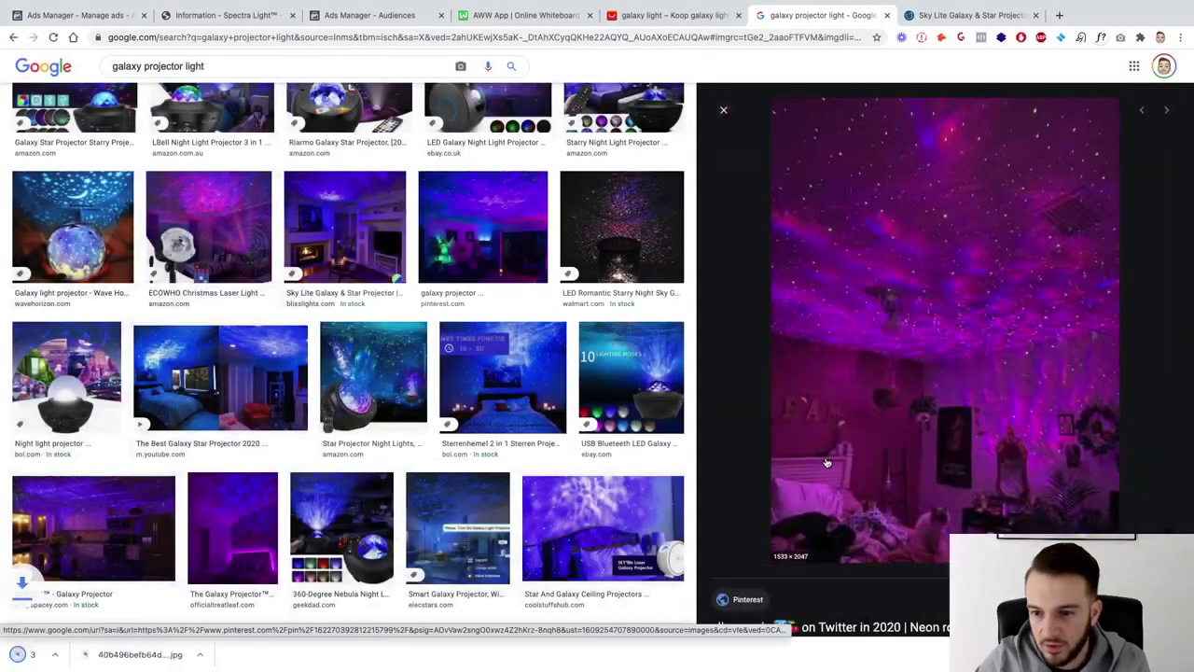
Save the Pinterest photo of the pink starry bedroom to the Desktop as a JPEG
right_click(882, 242)
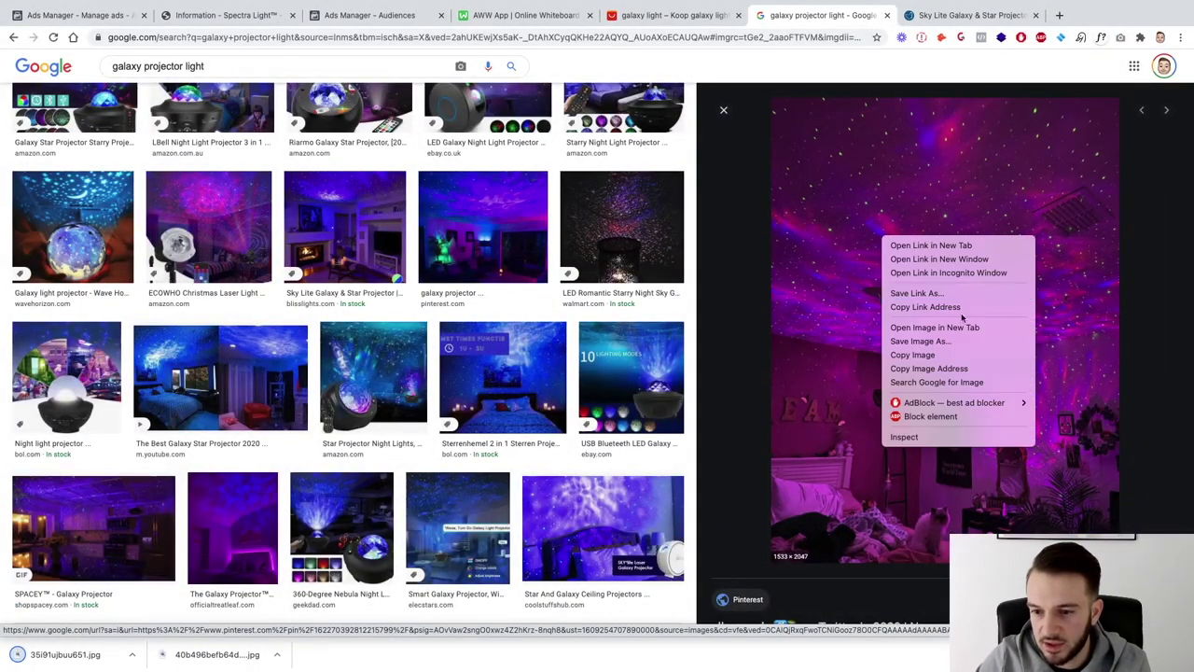
left_click(924, 341)
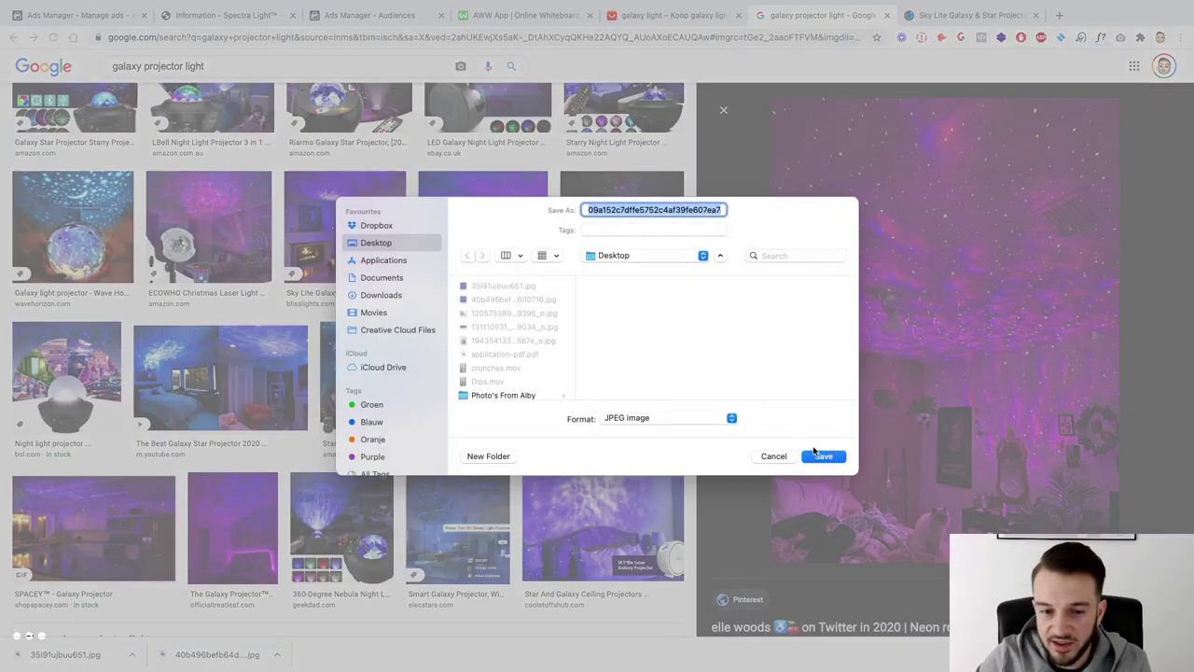
left_click(823, 456)
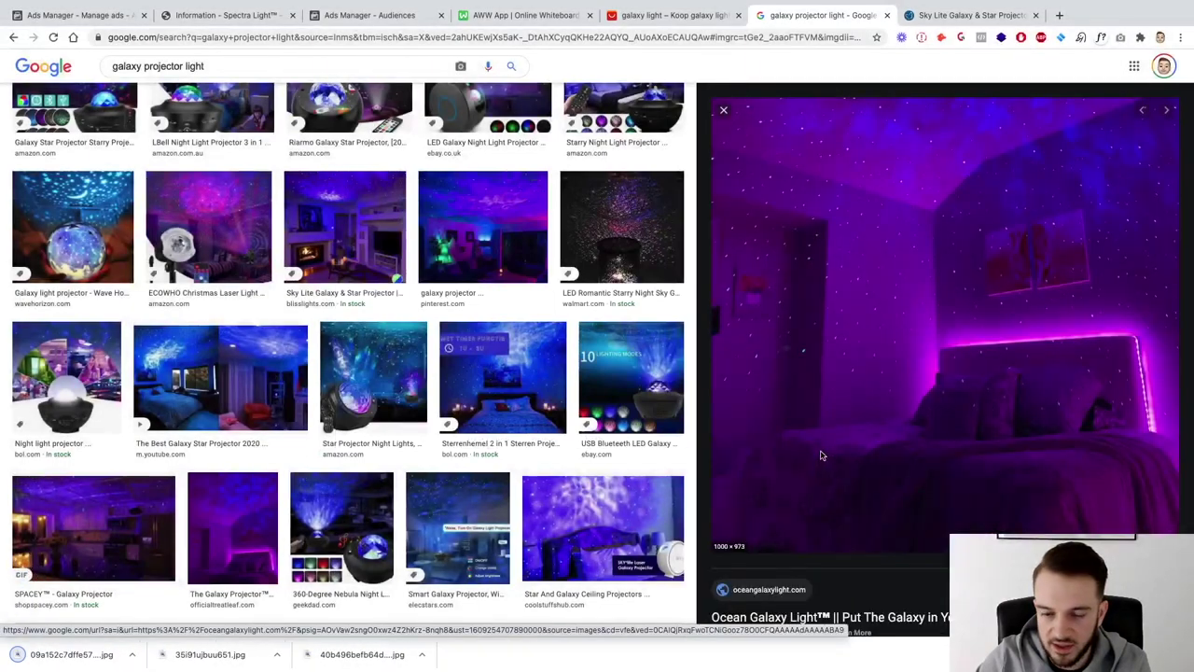
Save the oceangalaxylight.com image of the purple bedroom with the lit headboard to the Desktop
right_click(805, 198)
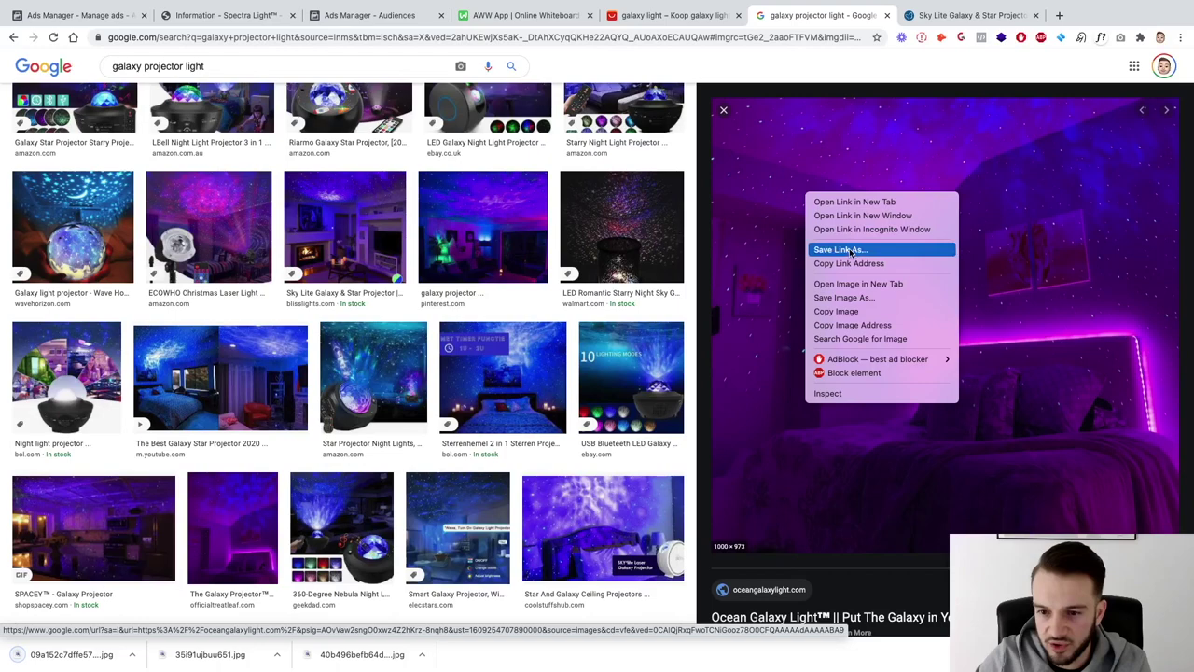
left_click(867, 297)
left_click(817, 456)
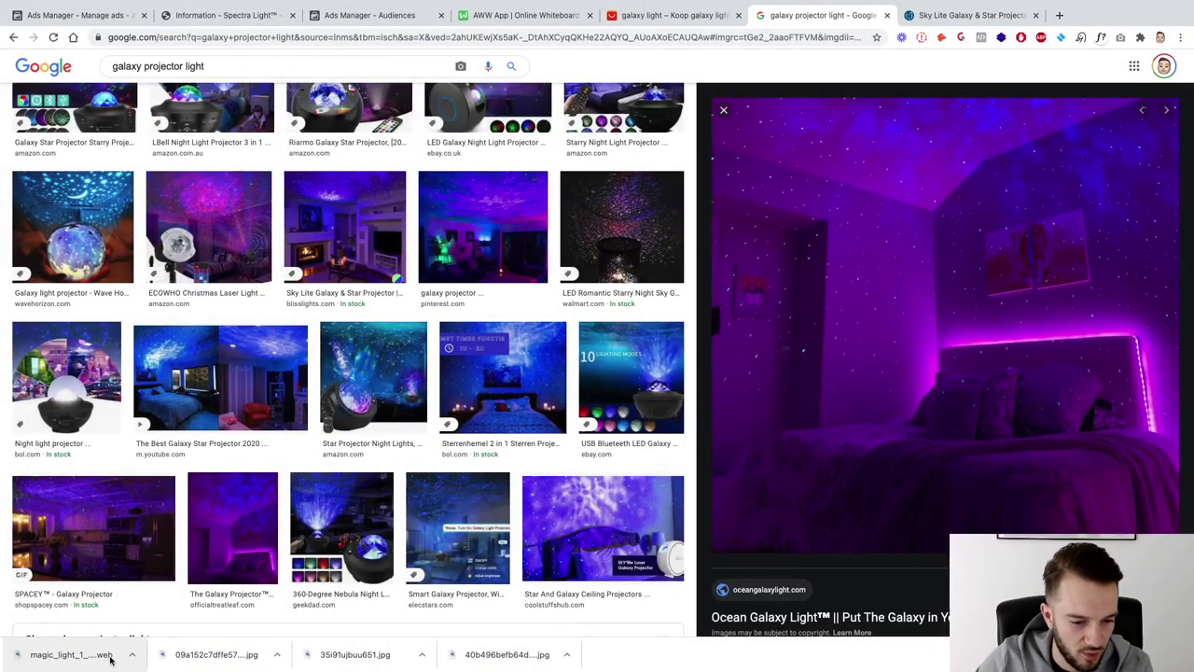
Go to youtube.com and search for "galaxy projector light"
left_click(428, 37)
type("youtube.com")
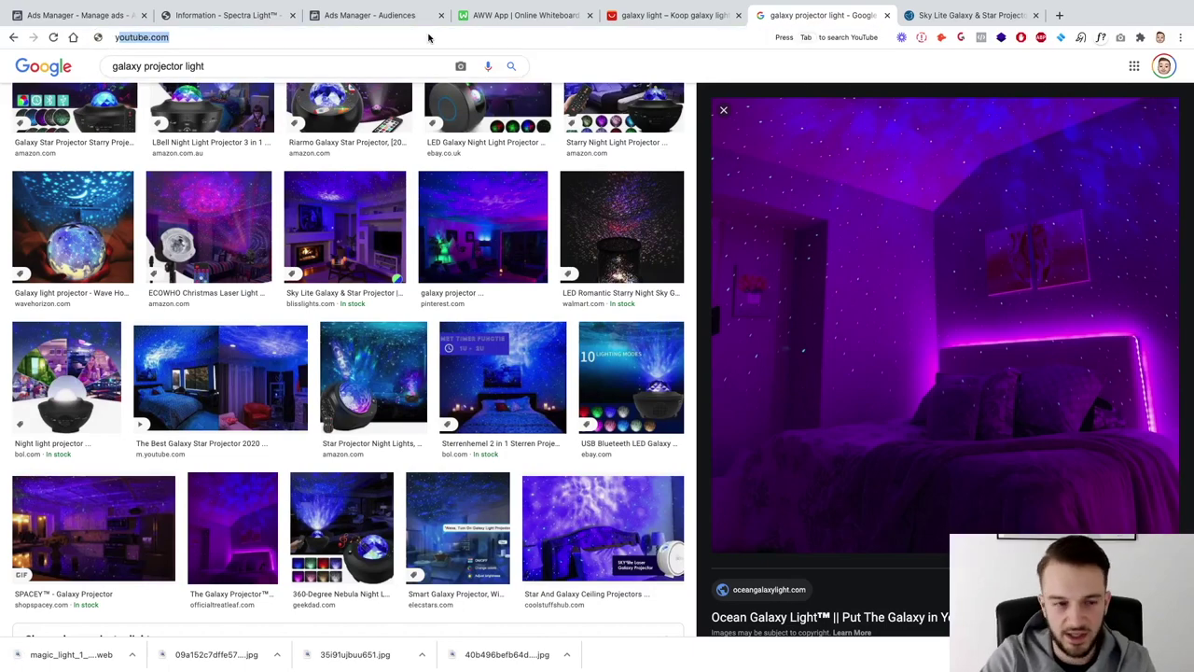
key("Return")
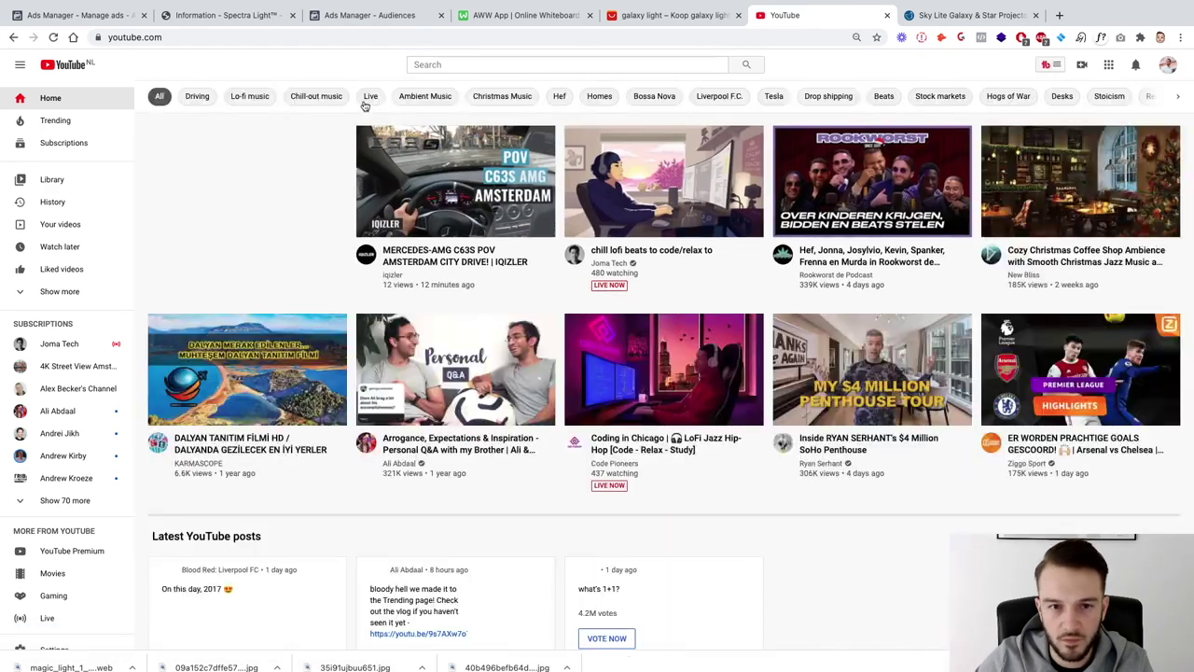
left_click(465, 63)
type("galax")
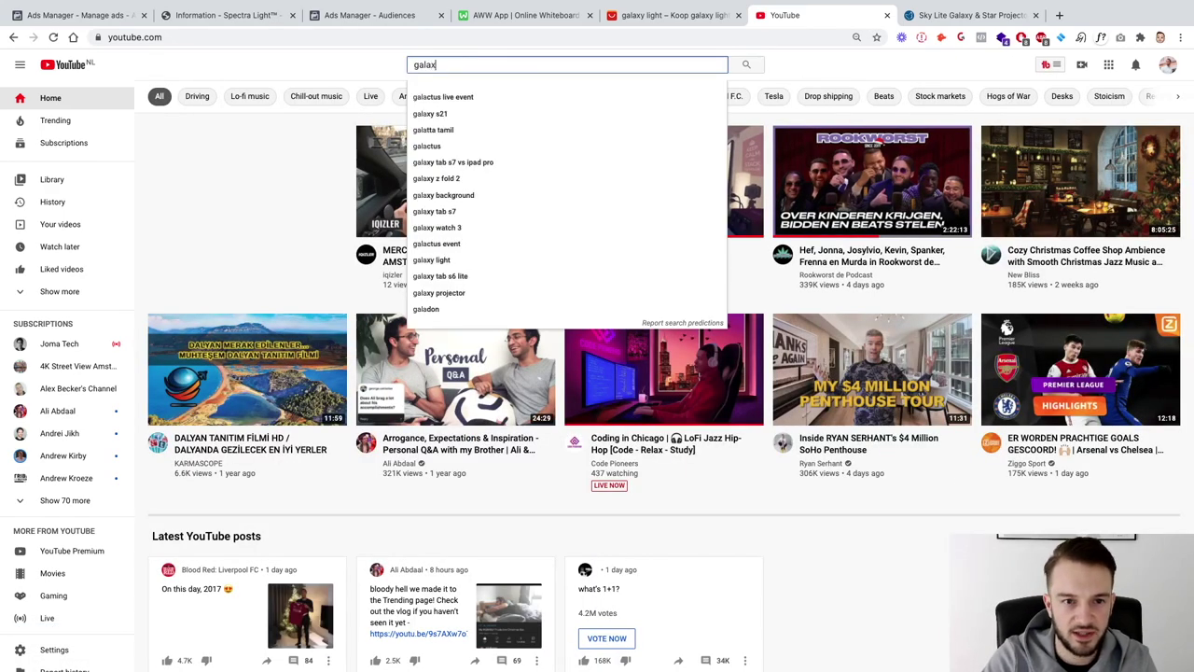
type("y projector ")
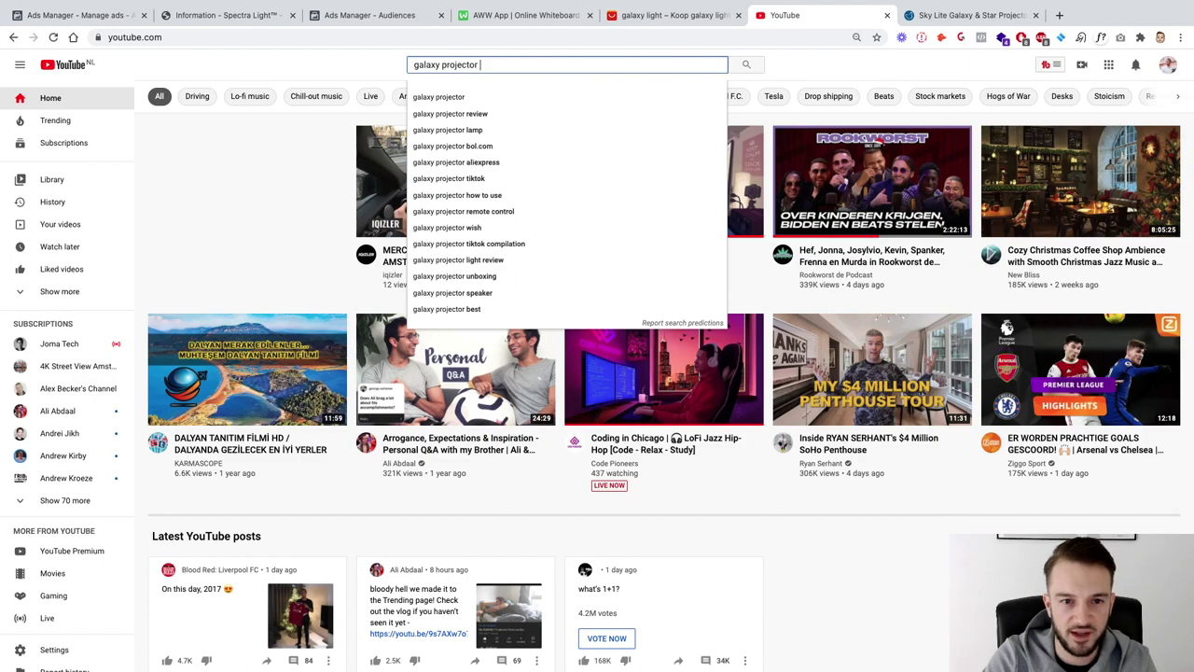
type("light")
key("Return")
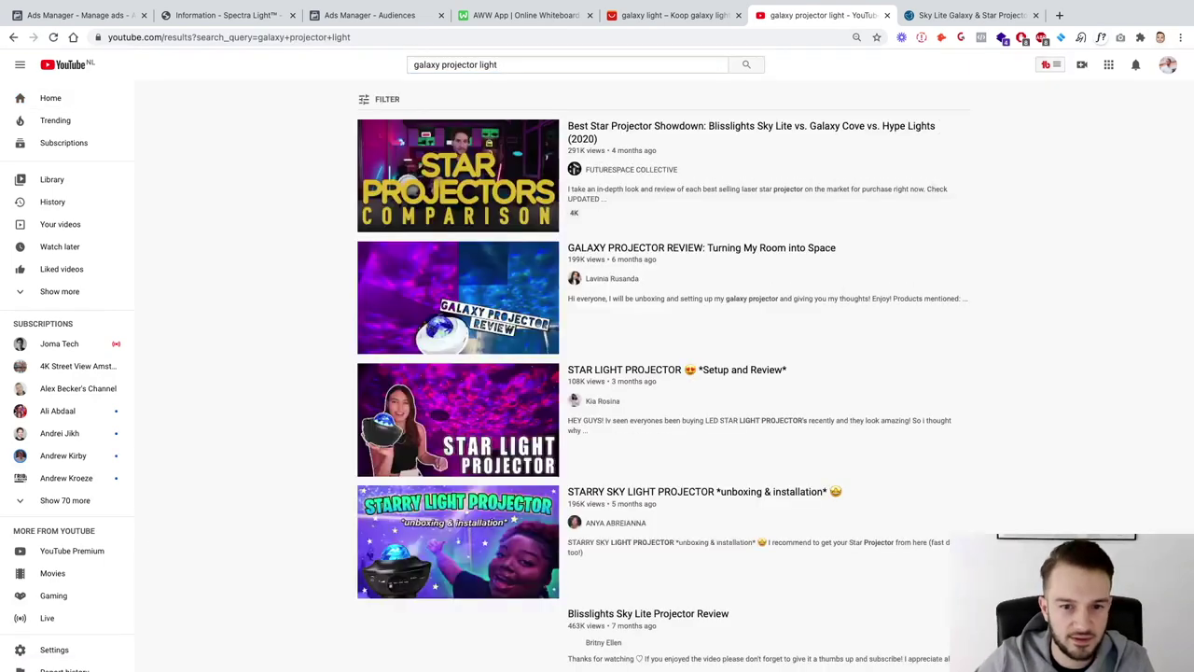
Browse the video results, open "Galaxy Projector Review: The Best Galaxy Star Projector 2020" and skip ahead to about 0:18
scroll(258, 203, "down", 7)
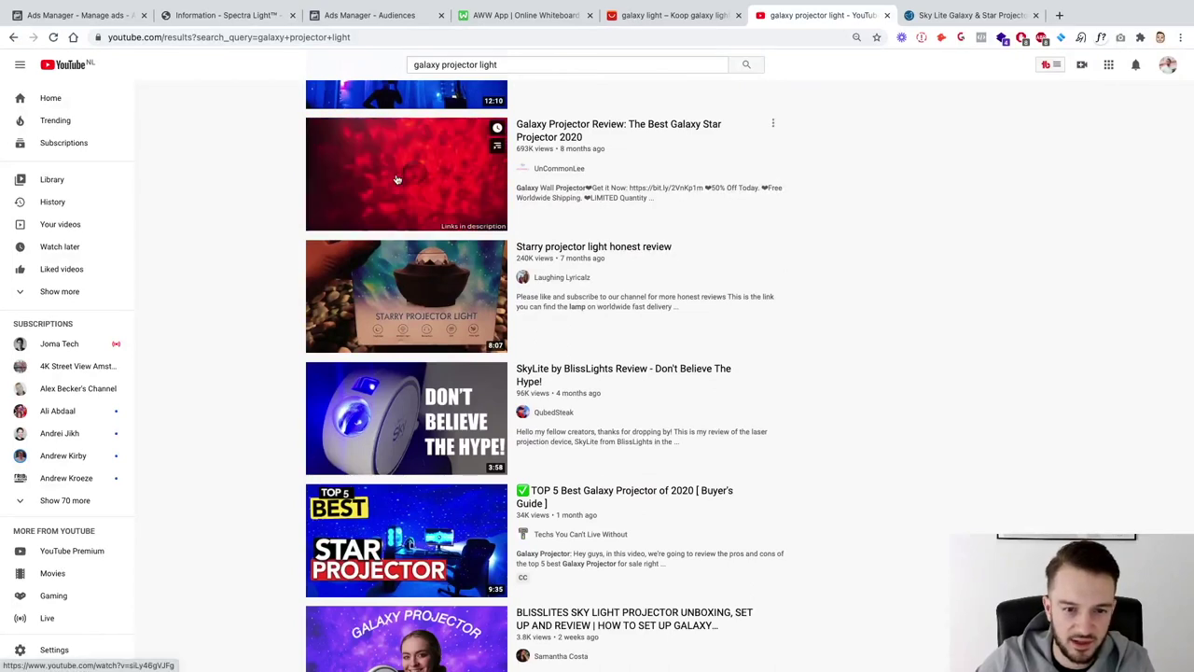
scroll(383, 184, "down", 6)
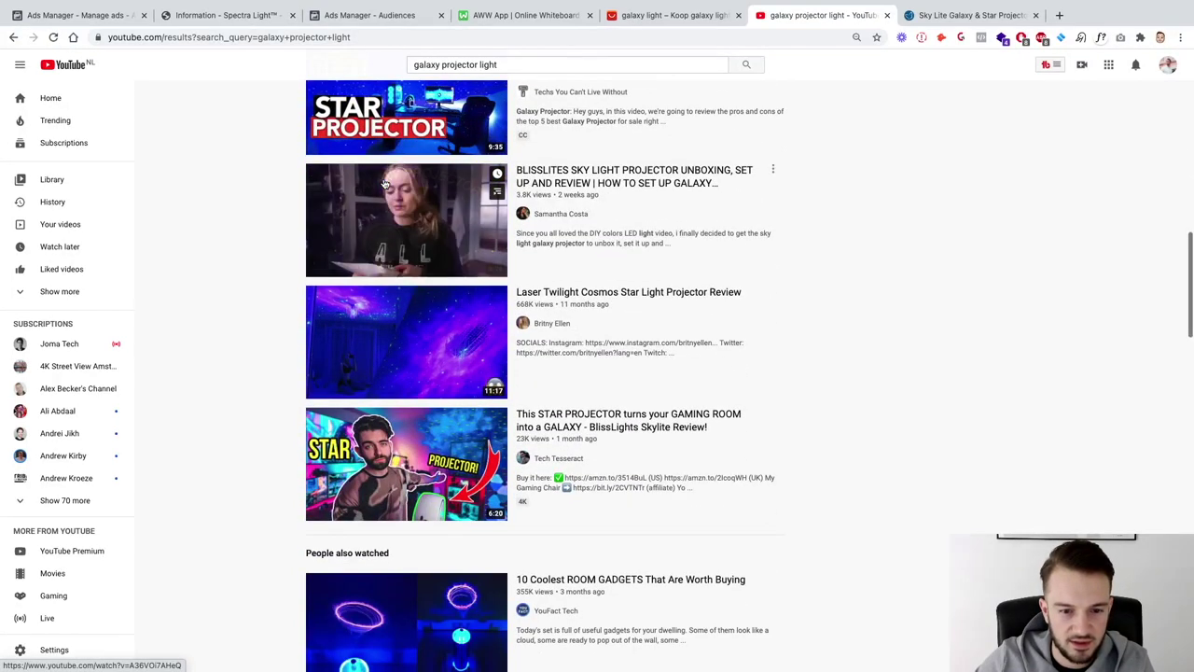
scroll(384, 184, "down", 3)
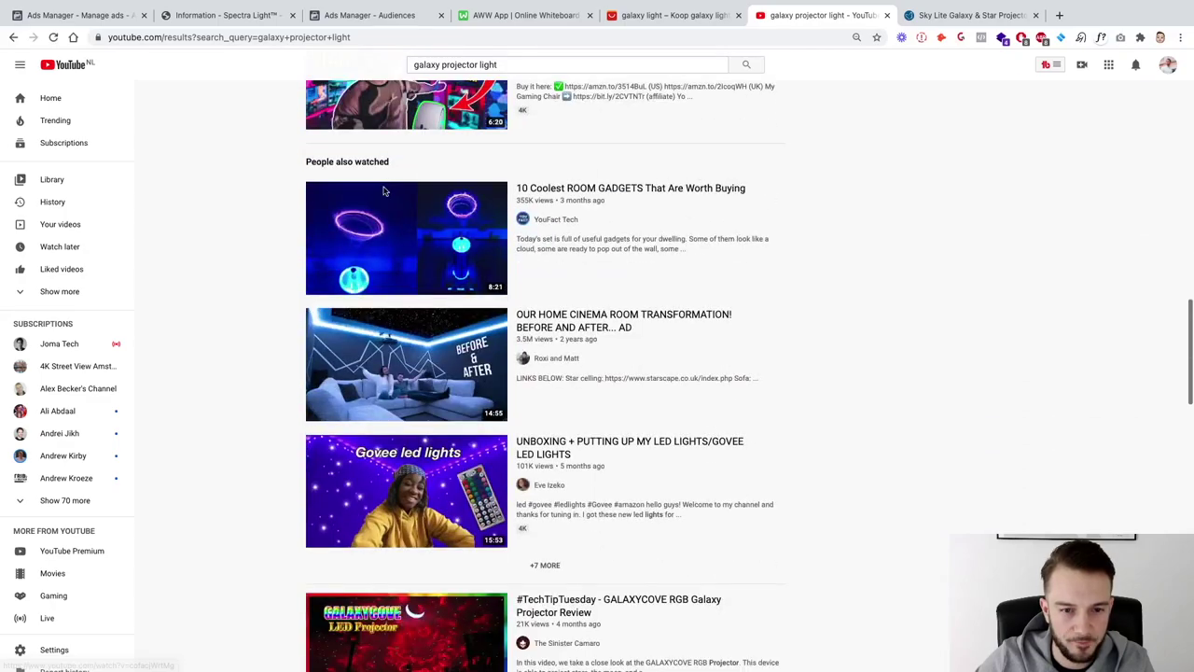
scroll(389, 208, "up", 7)
scroll(386, 202, "down", 4)
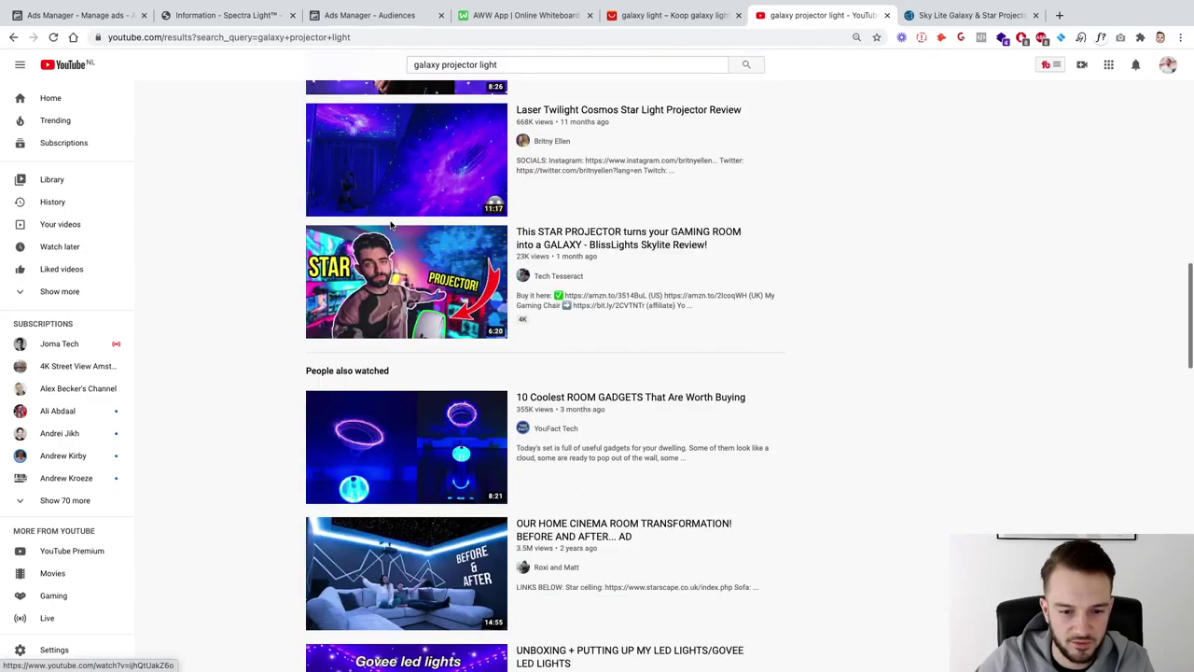
scroll(392, 227, "up", 6)
scroll(392, 227, "up", 1)
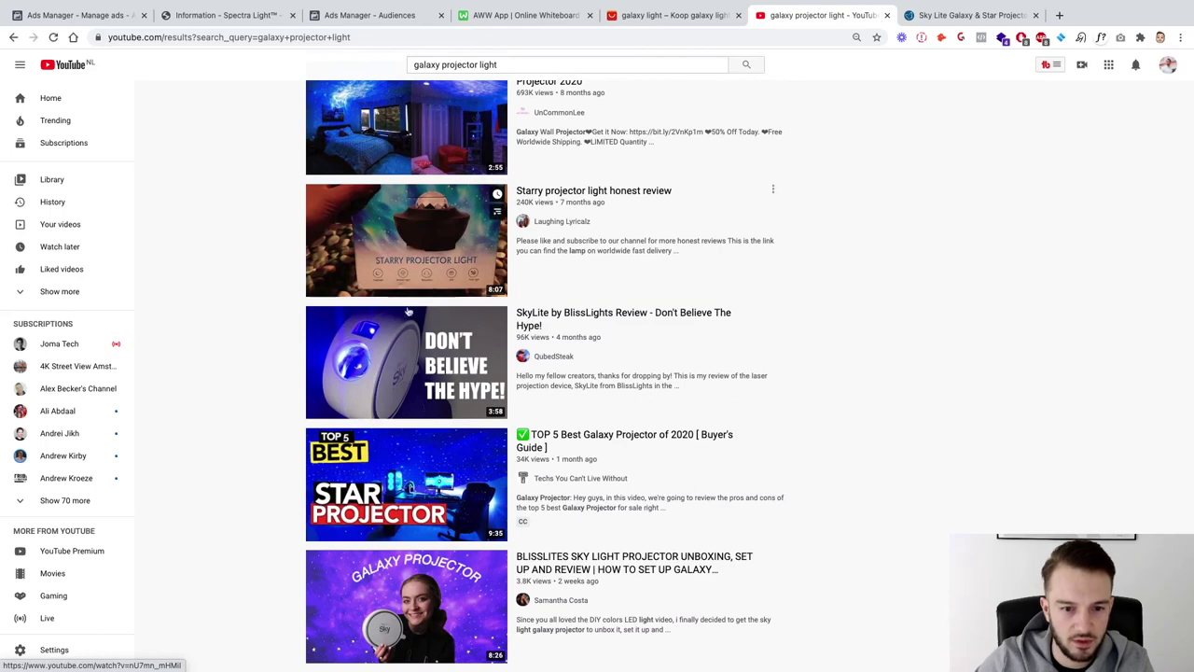
scroll(408, 311, "up", 2)
left_click(331, 438)
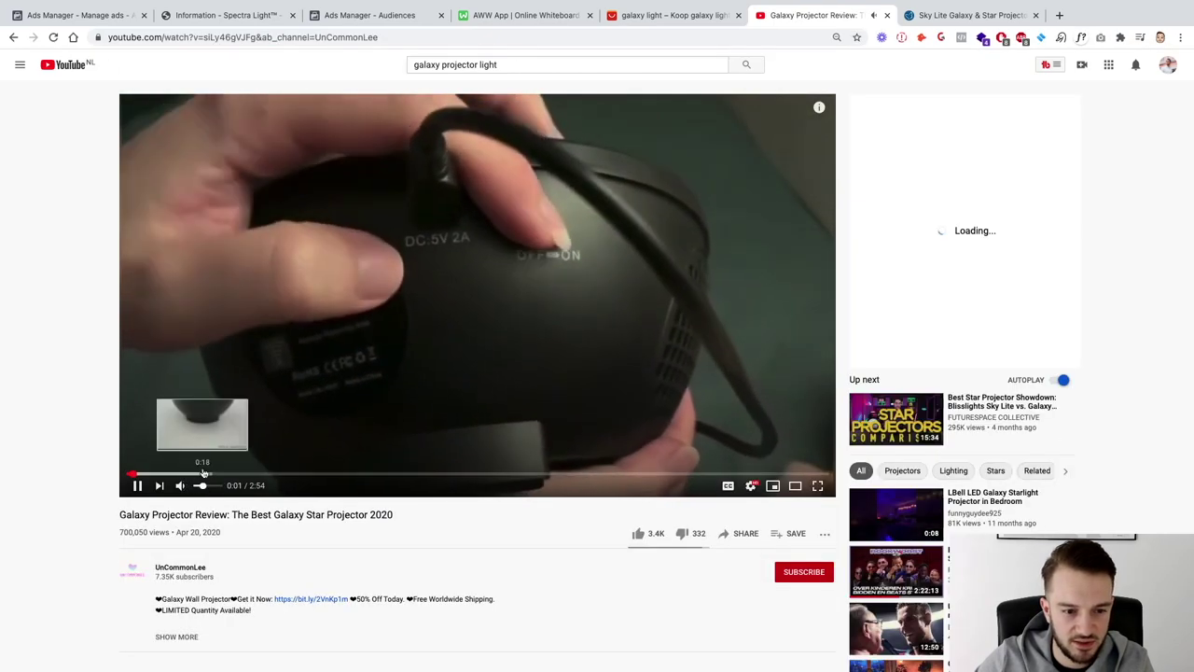
left_click(203, 473)
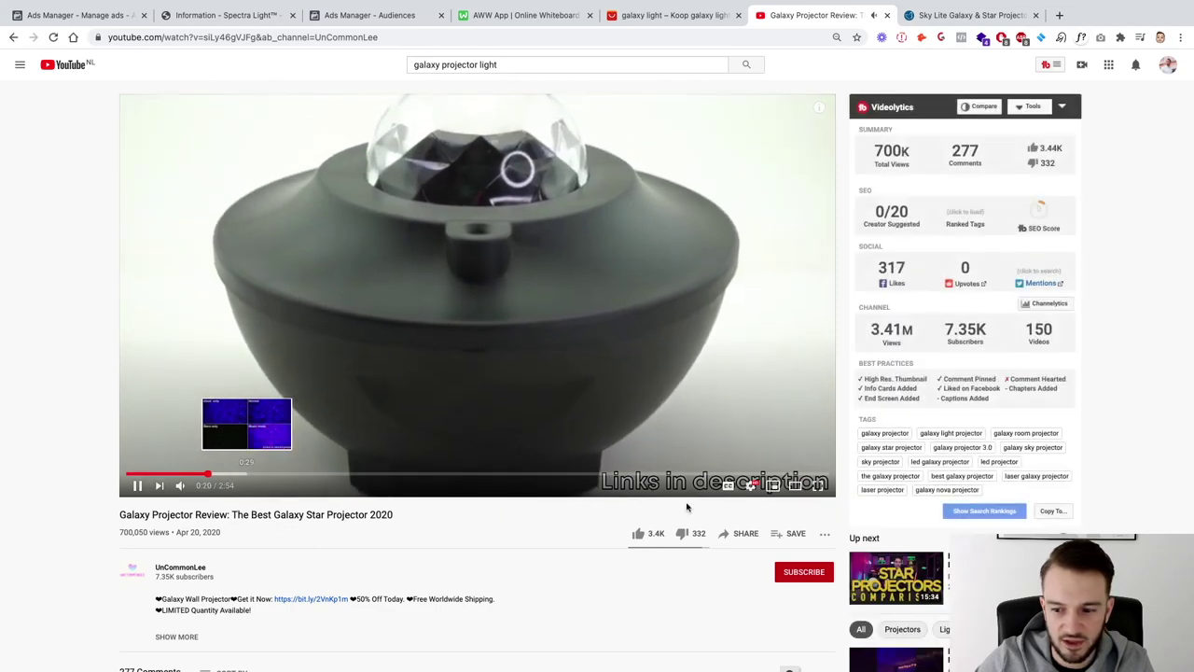
Open the "LBell LED Galaxy Starlight Projector in Bedroom" video and pause it
scroll(687, 507, "down", 1)
left_click(272, 437)
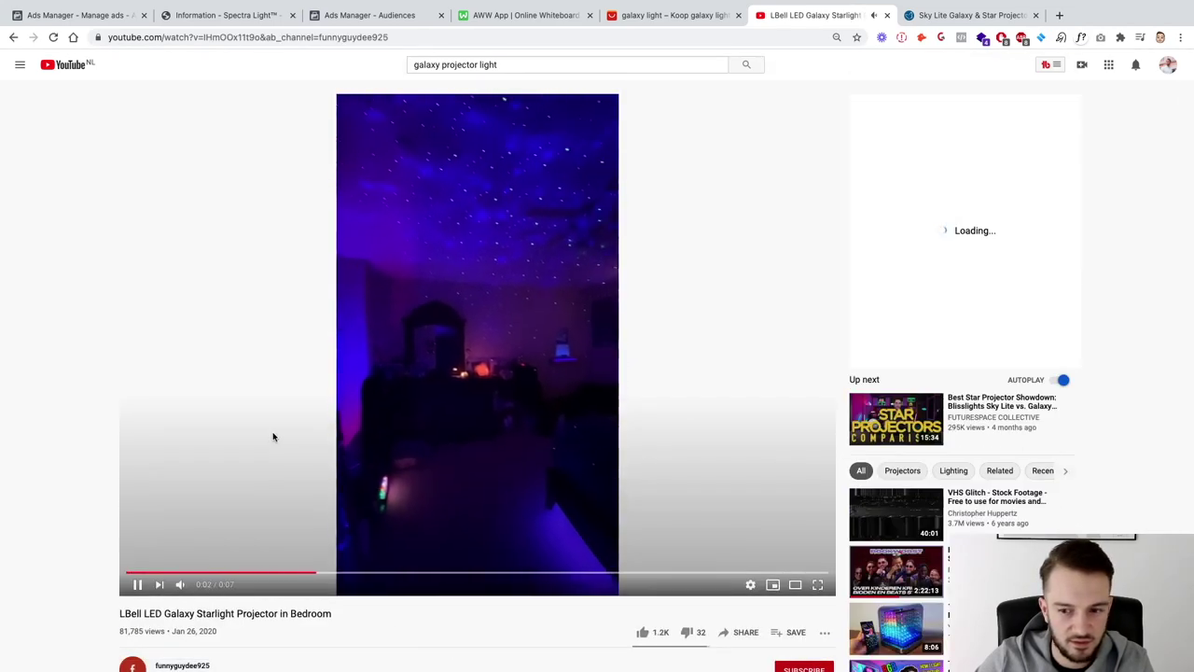
left_click(272, 435)
Search Google for "youtube to mp4" to find a converter for the LBell projector video
left_click(346, 37)
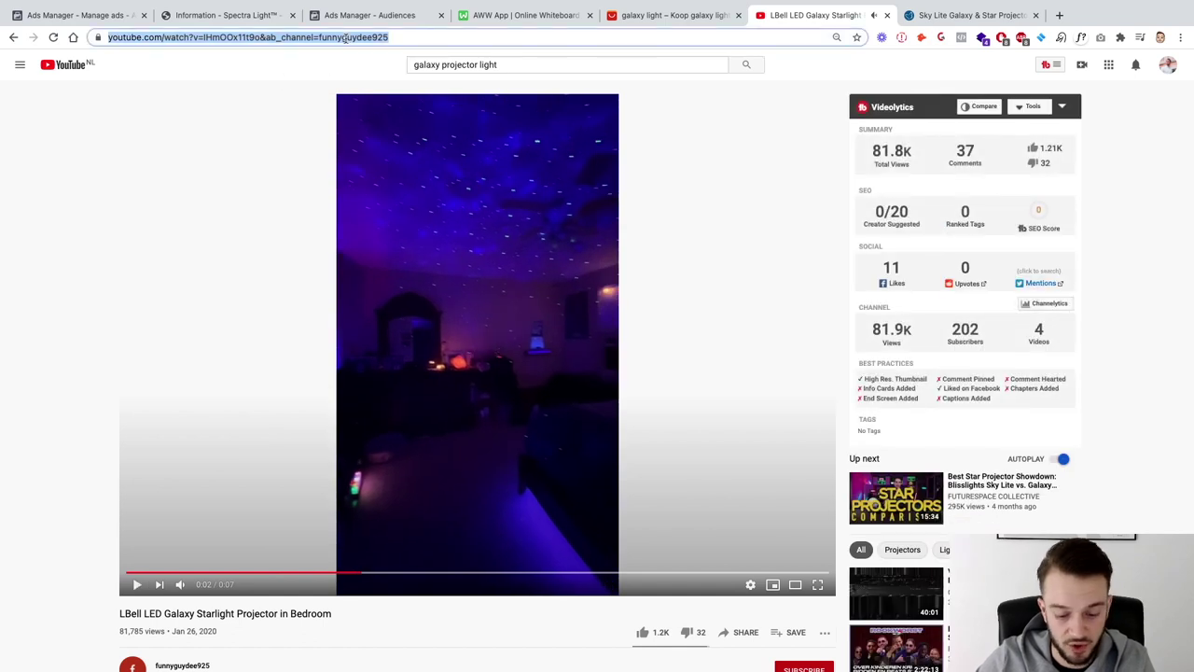
type("youtube to mp4")
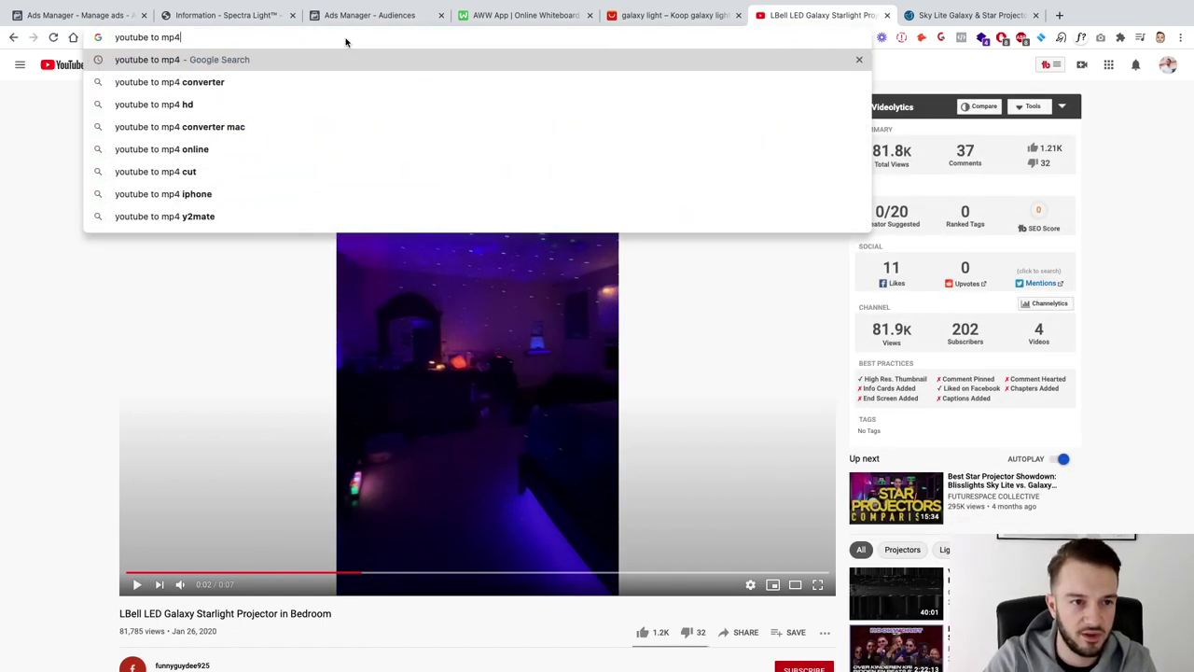
key("Return")
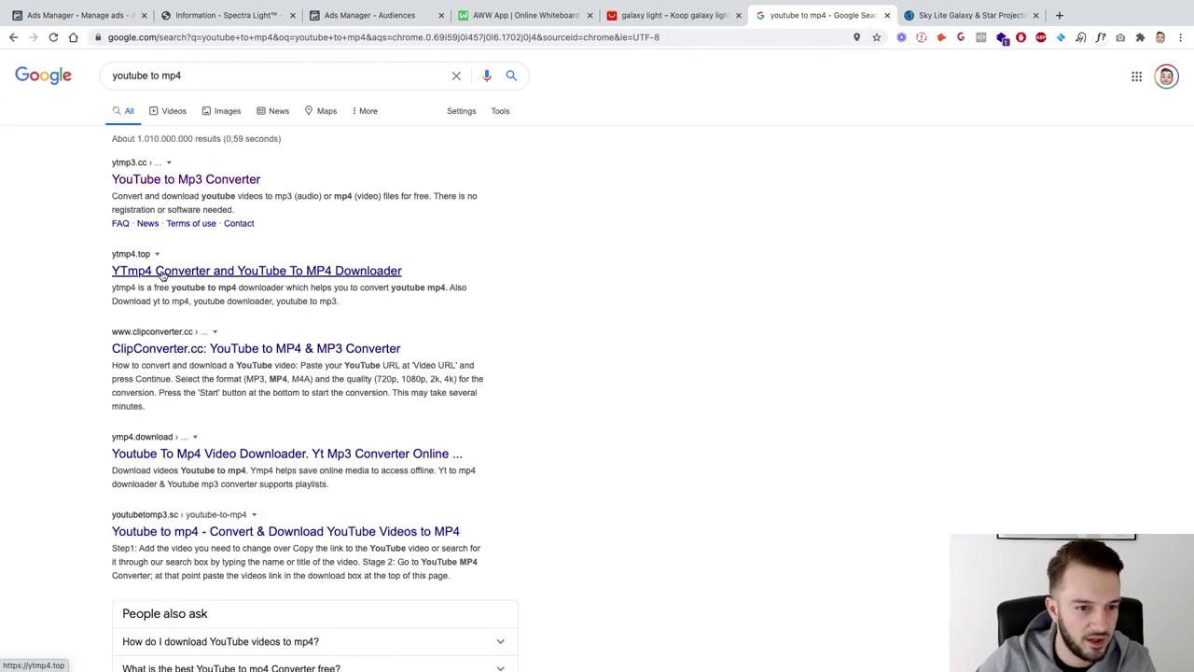
Try keepvid.com as the video downloader, dismiss its notification request and go back to the converter search results
left_click(208, 38)
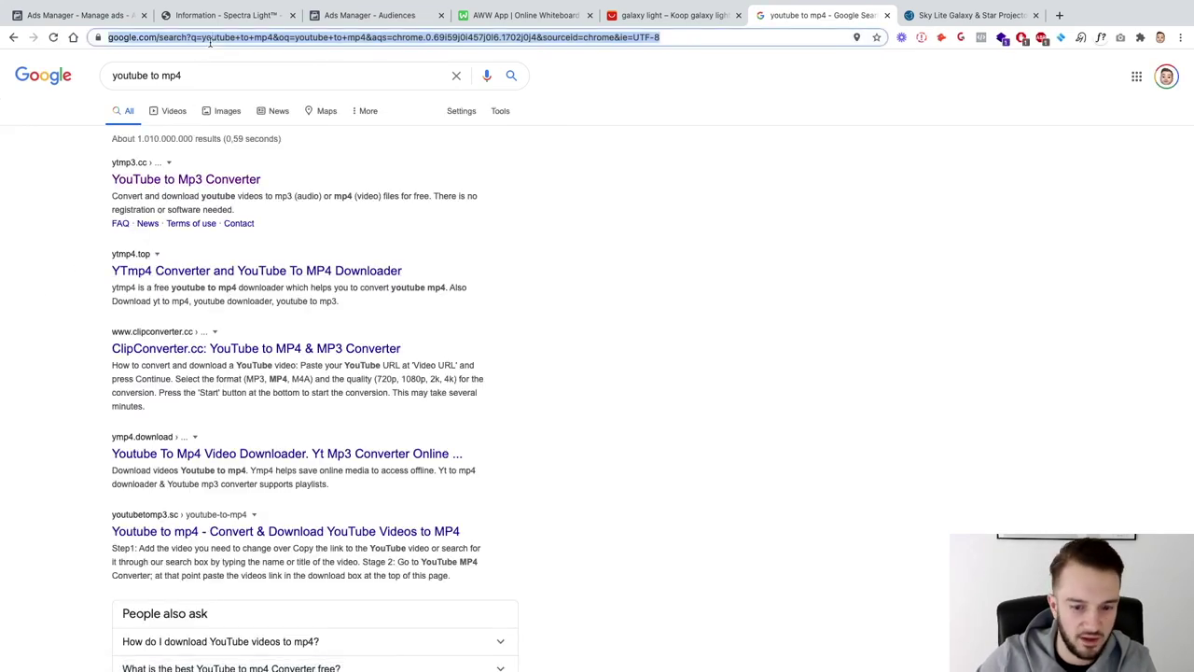
type("keepvid.com")
key("Return")
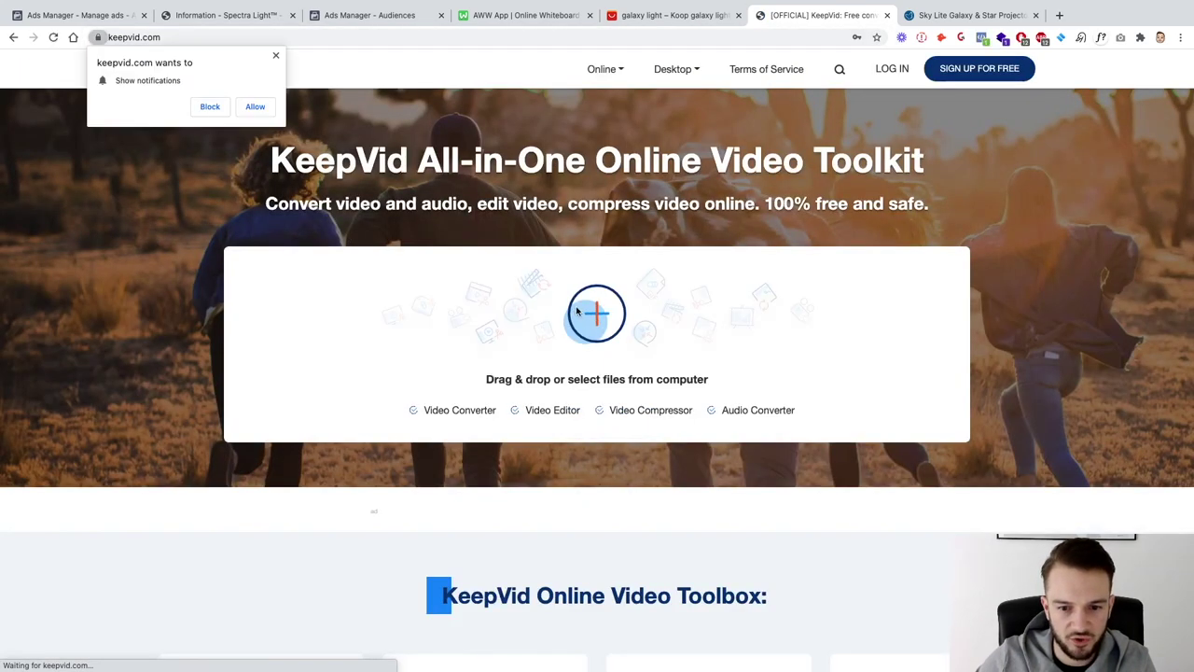
left_click(275, 55)
left_click(14, 38)
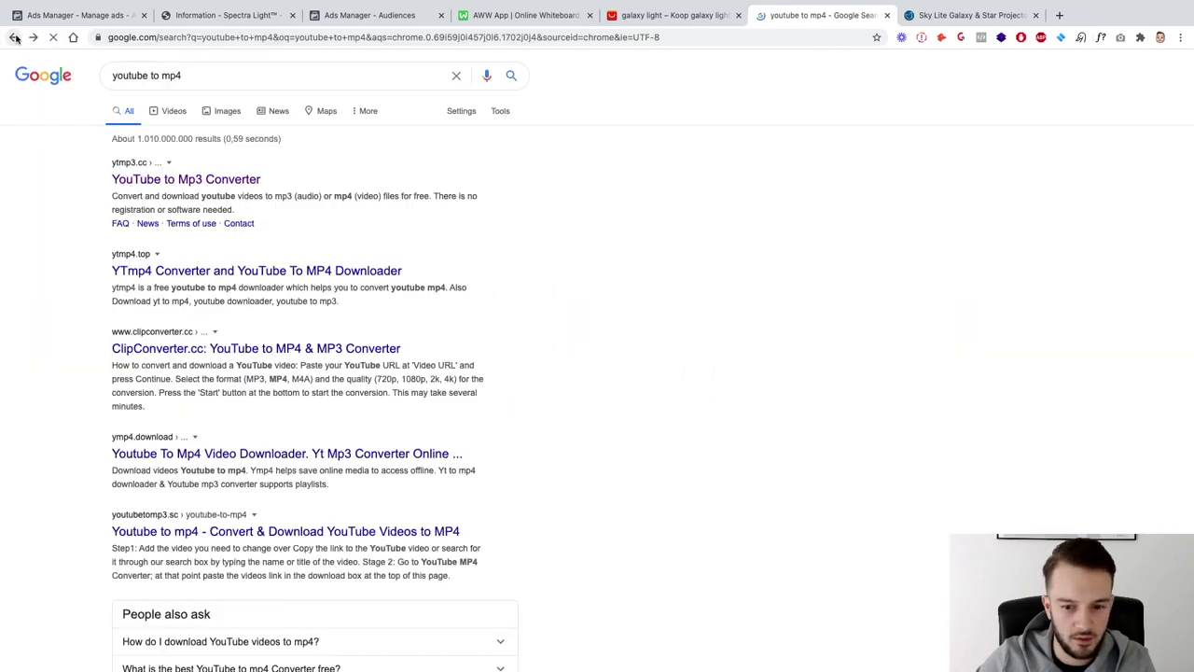
Convert the copied LBell video link on youtubetomp3.sc and download it as a 360p MP4
left_click(241, 531)
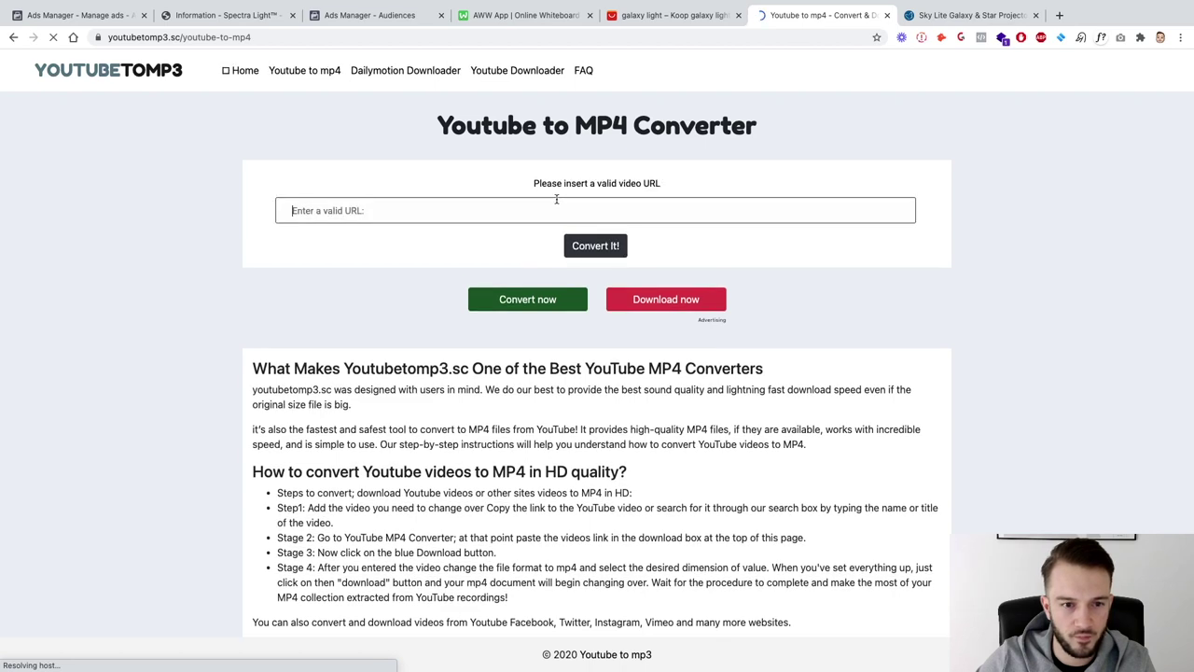
left_click(554, 198)
key("super+v")
left_click(591, 239)
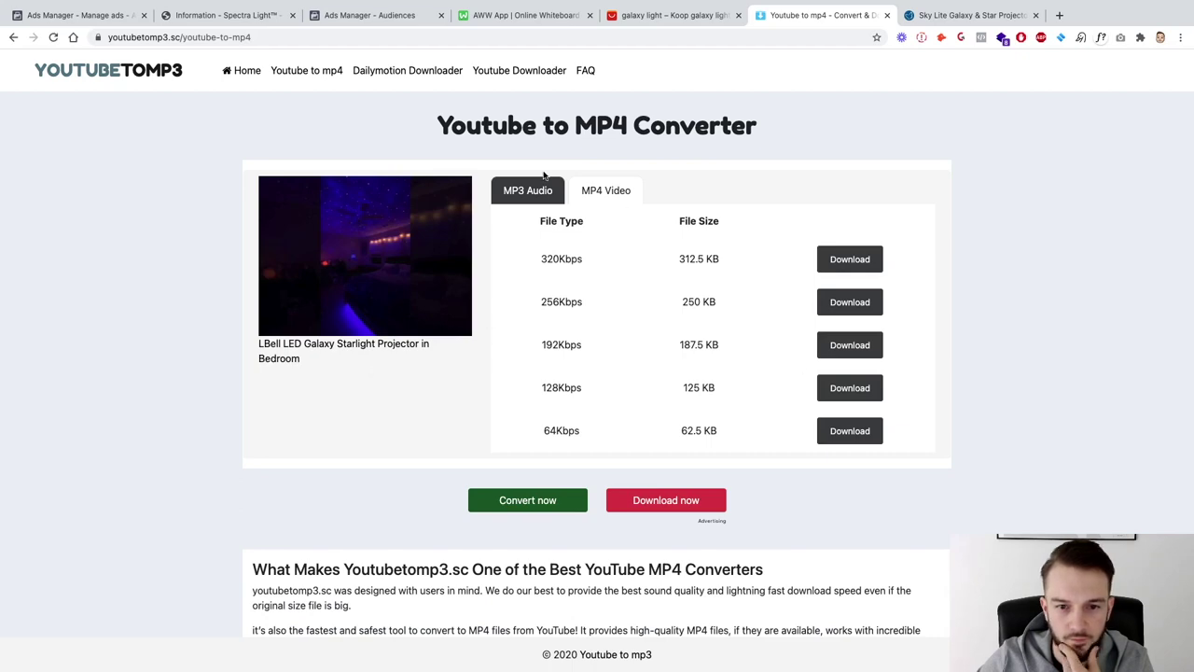
left_click(608, 190)
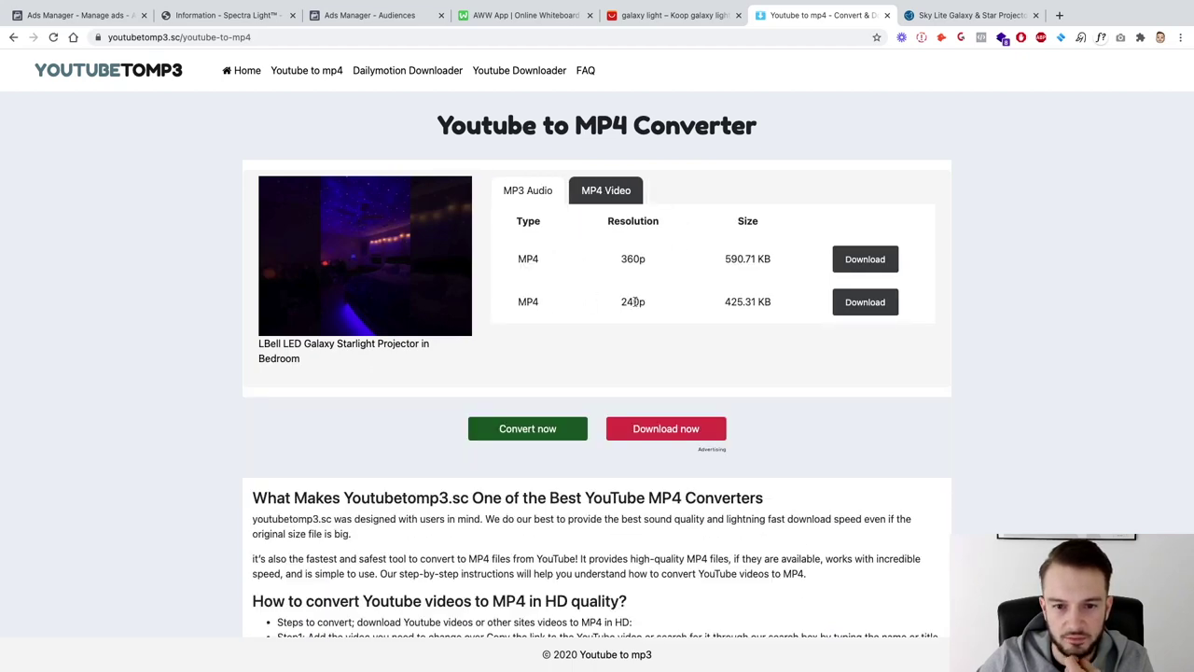
left_click(843, 262)
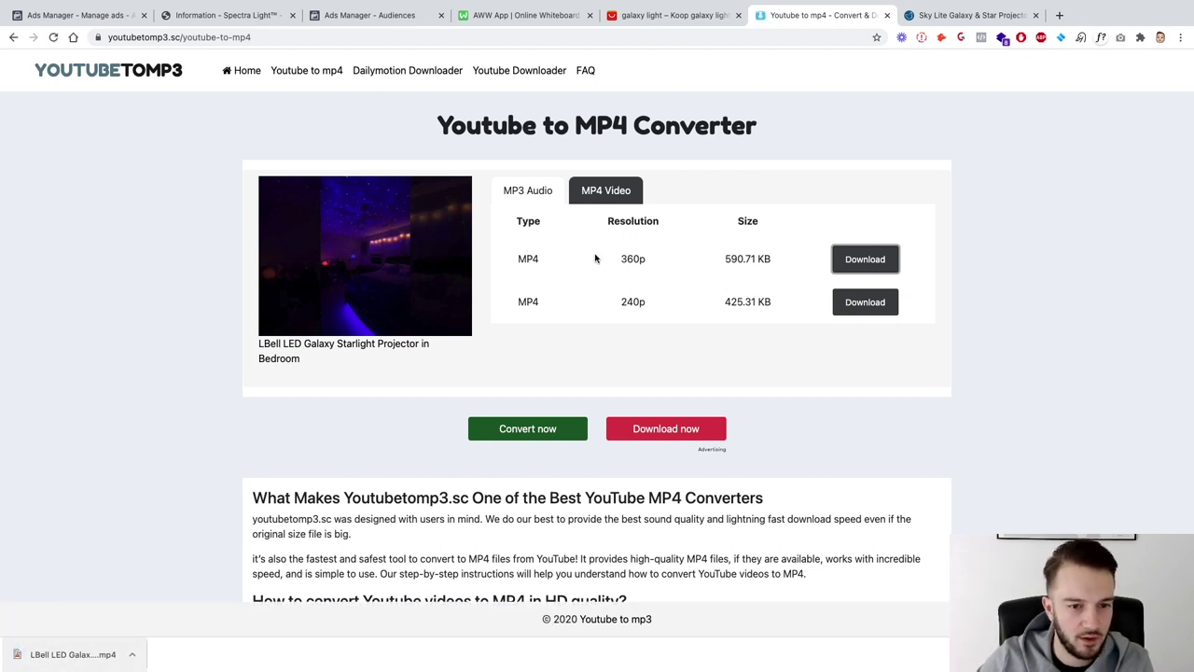
Switch to Ads Manager and upload "LBell LED Galaxy Starlight Projector in Bedroom.mp4" from Downloads as the video for the Image 1 ad
left_click(522, 14)
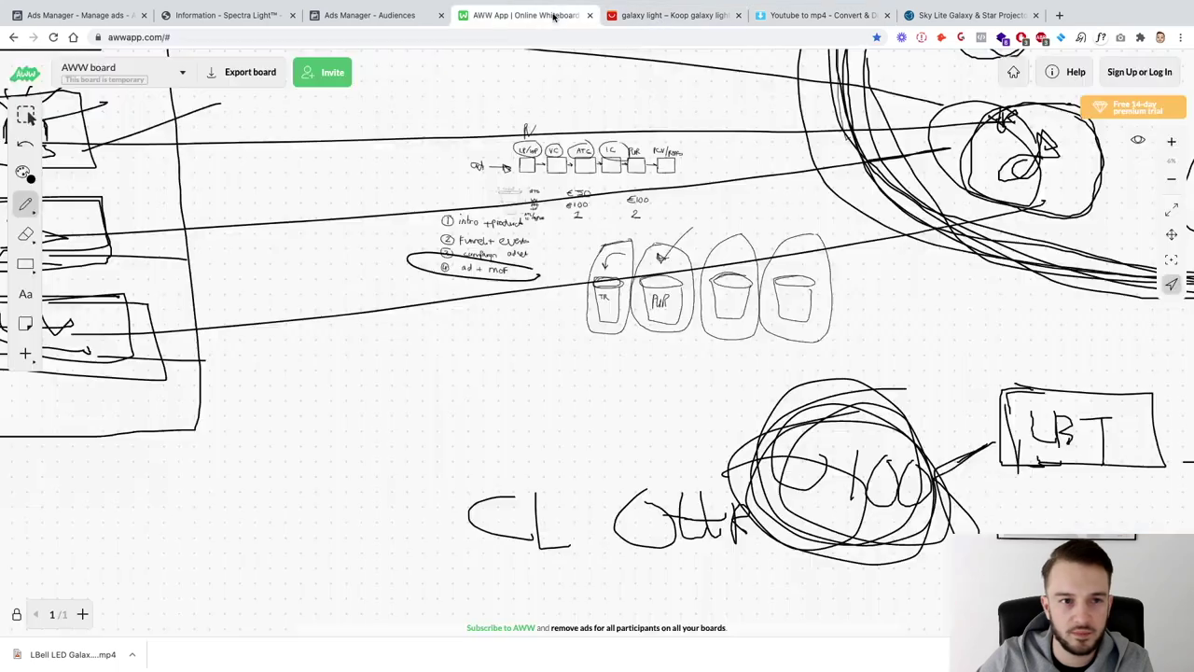
left_click(378, 14)
left_click(491, 17)
left_click(233, 15)
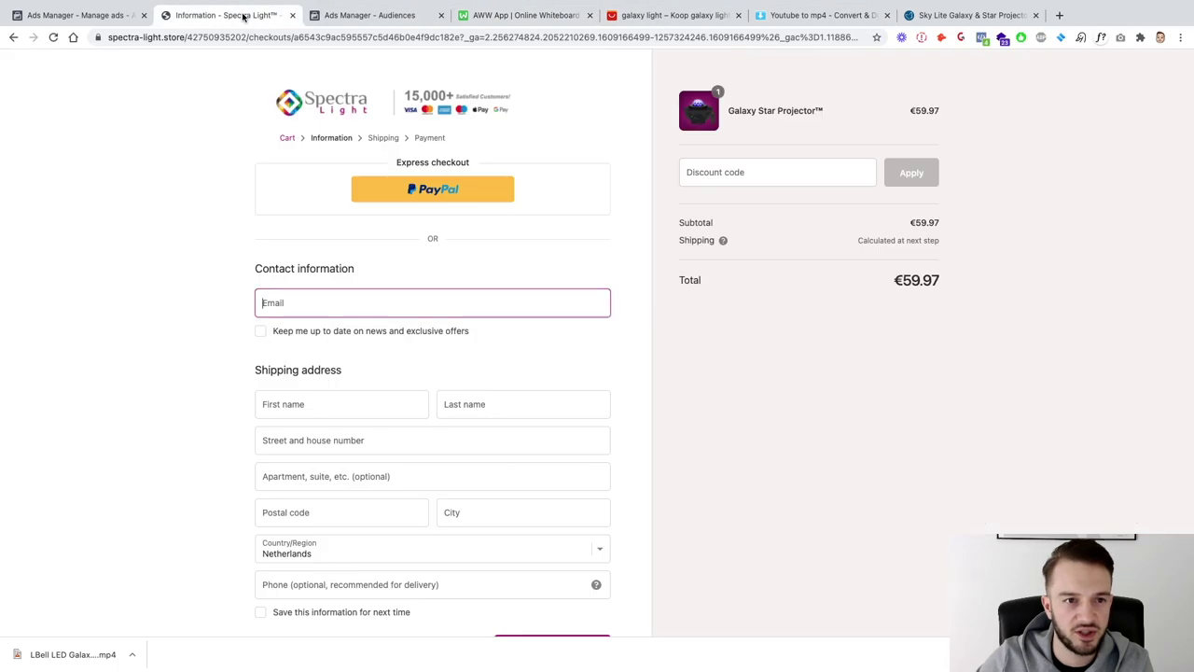
left_click(110, 16)
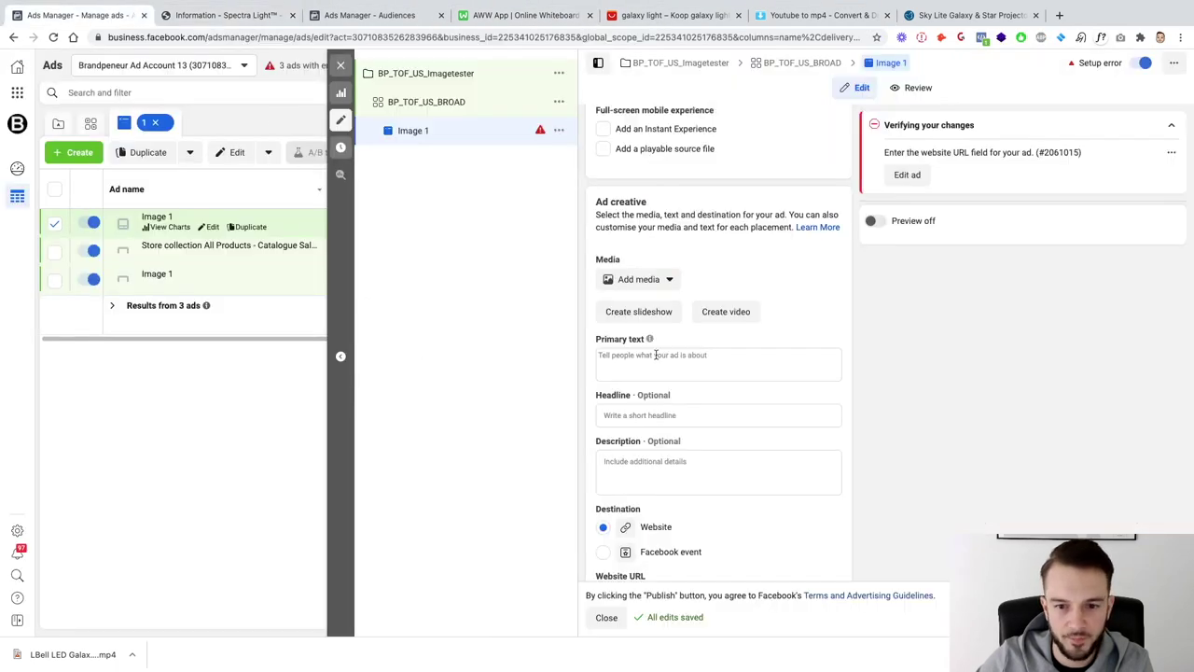
left_click(642, 279)
left_click(639, 328)
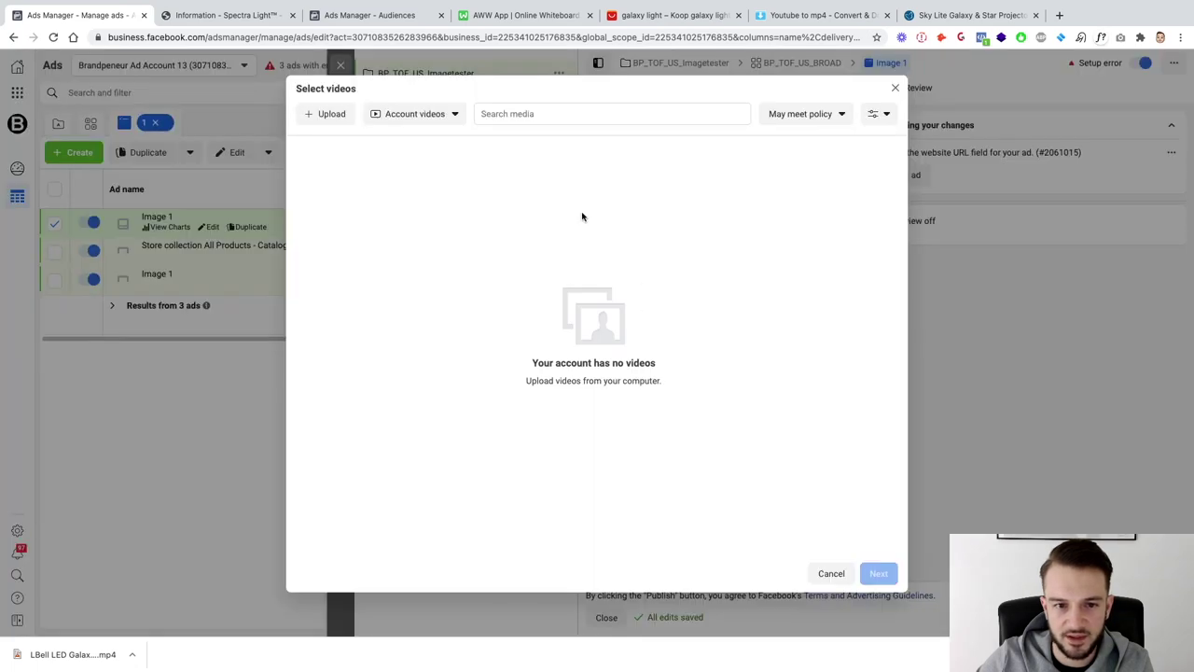
left_click(331, 114)
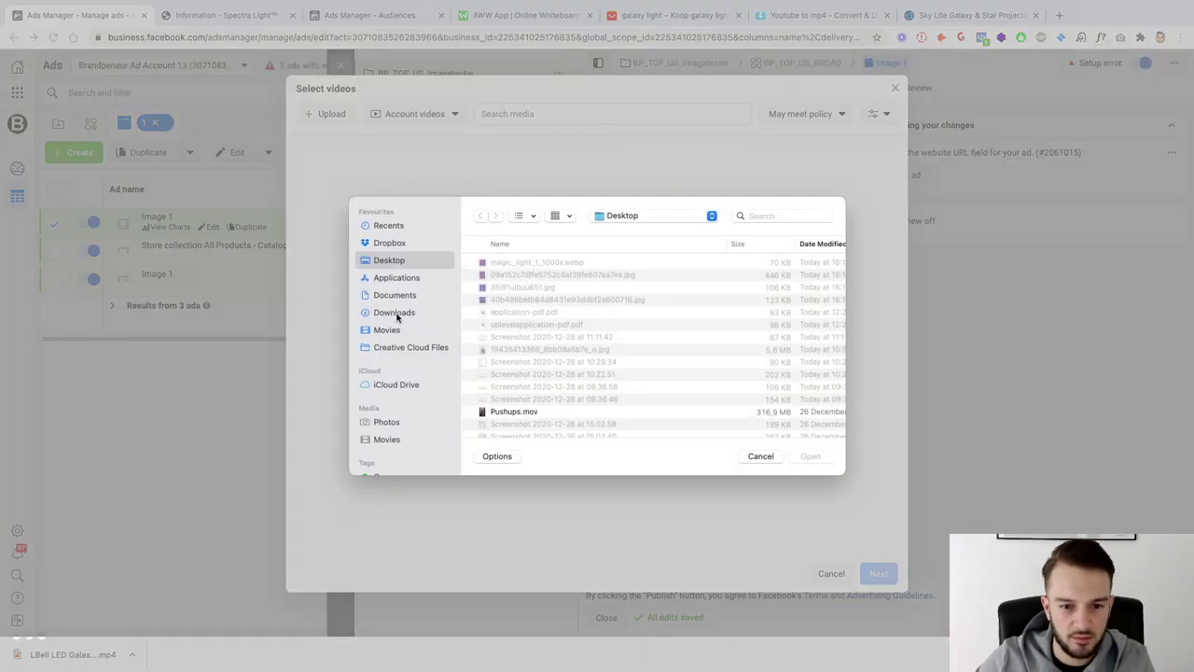
left_click(397, 314)
left_click(516, 264)
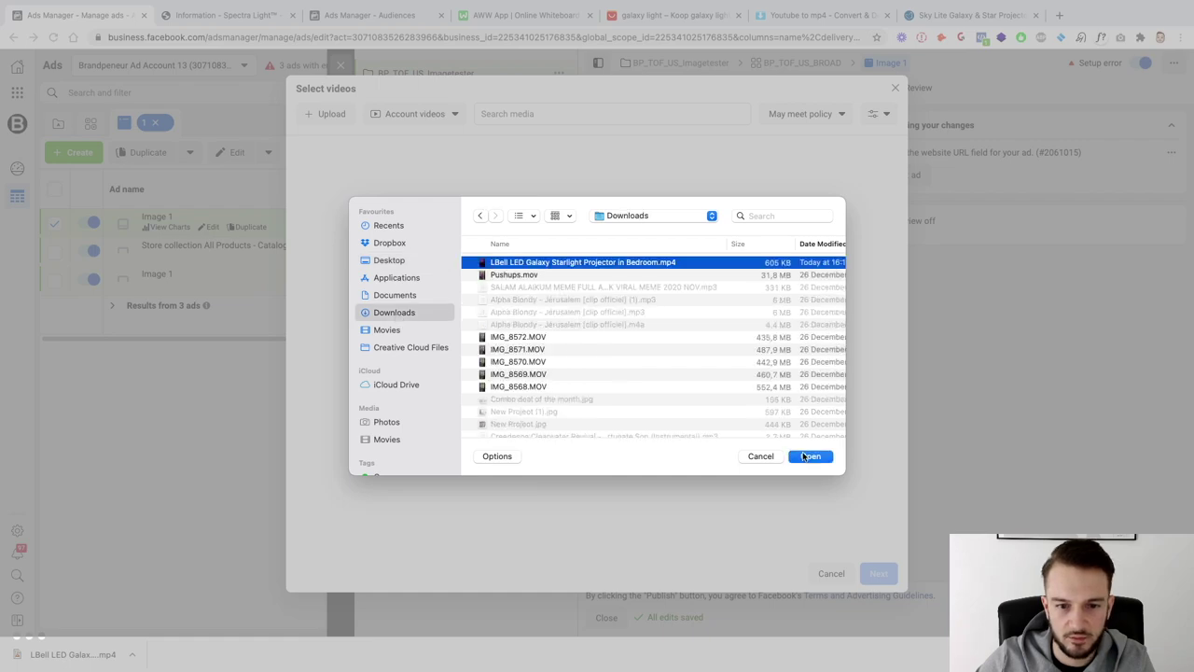
left_click(808, 456)
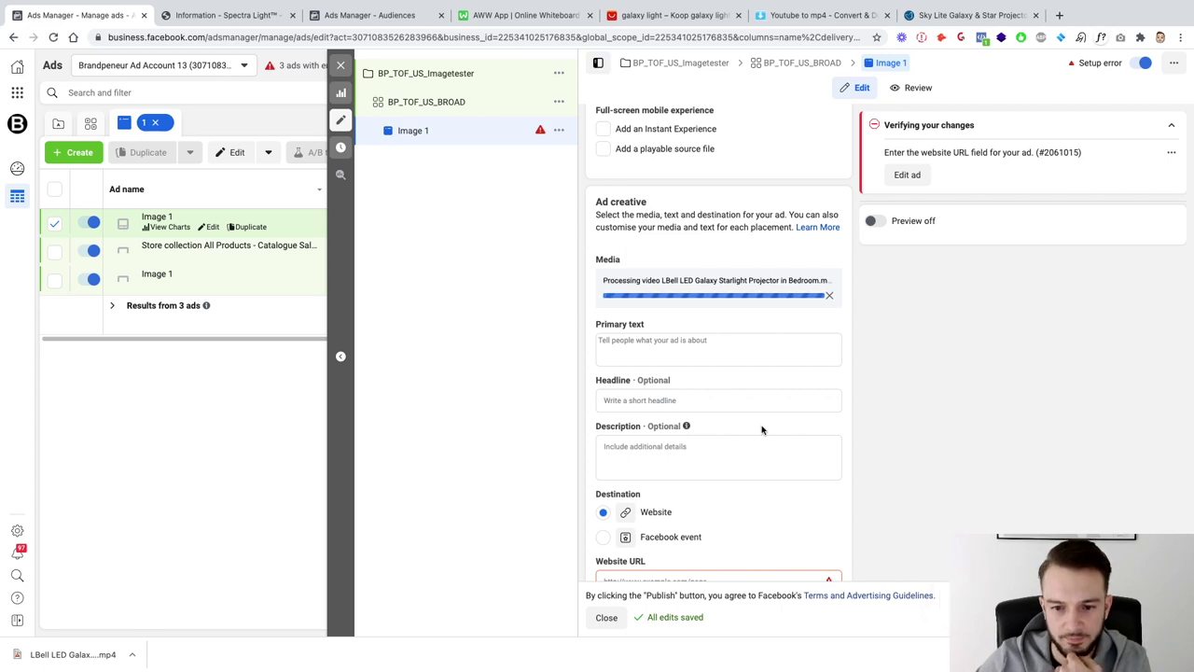
Try a 1:1 crop of the ad video for all 16 placements and play it to check the framing
scroll(762, 430, "down", 2)
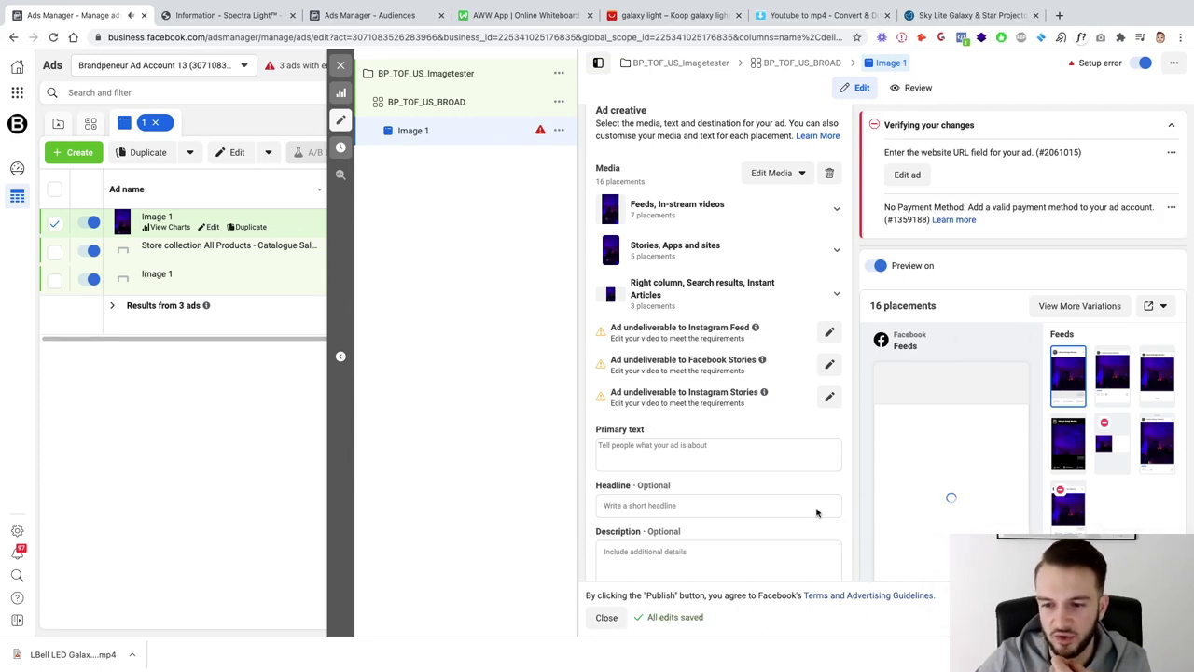
scroll(816, 508, "down", 3)
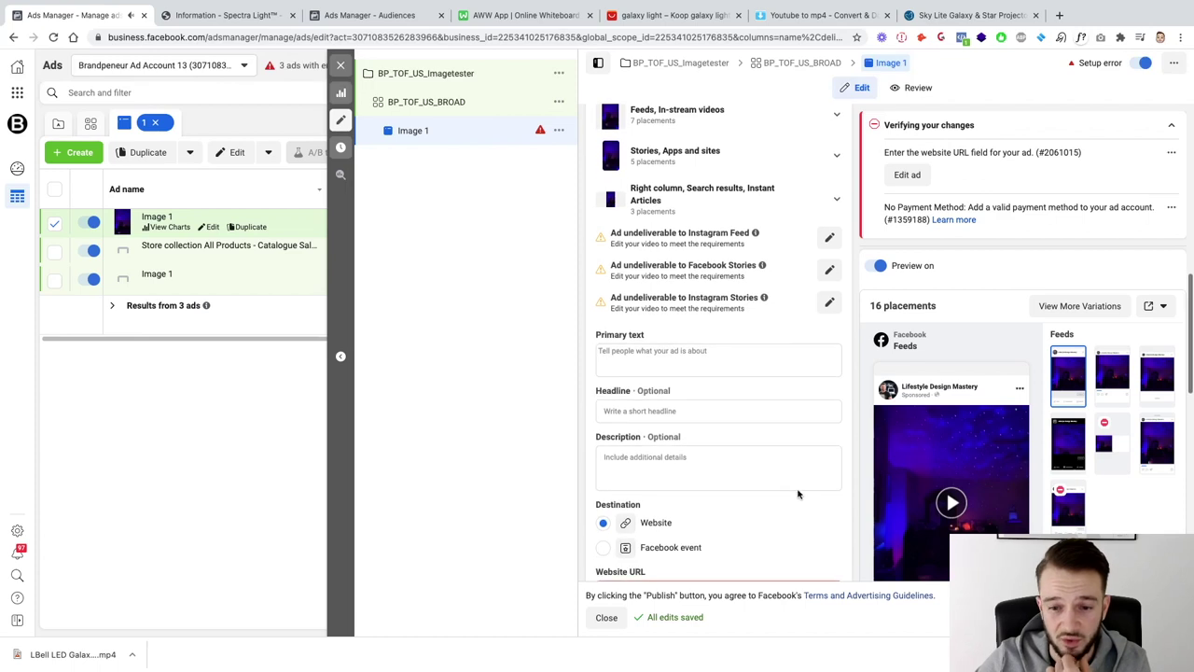
scroll(791, 488, "up", 5)
scroll(1015, 488, "down", 5)
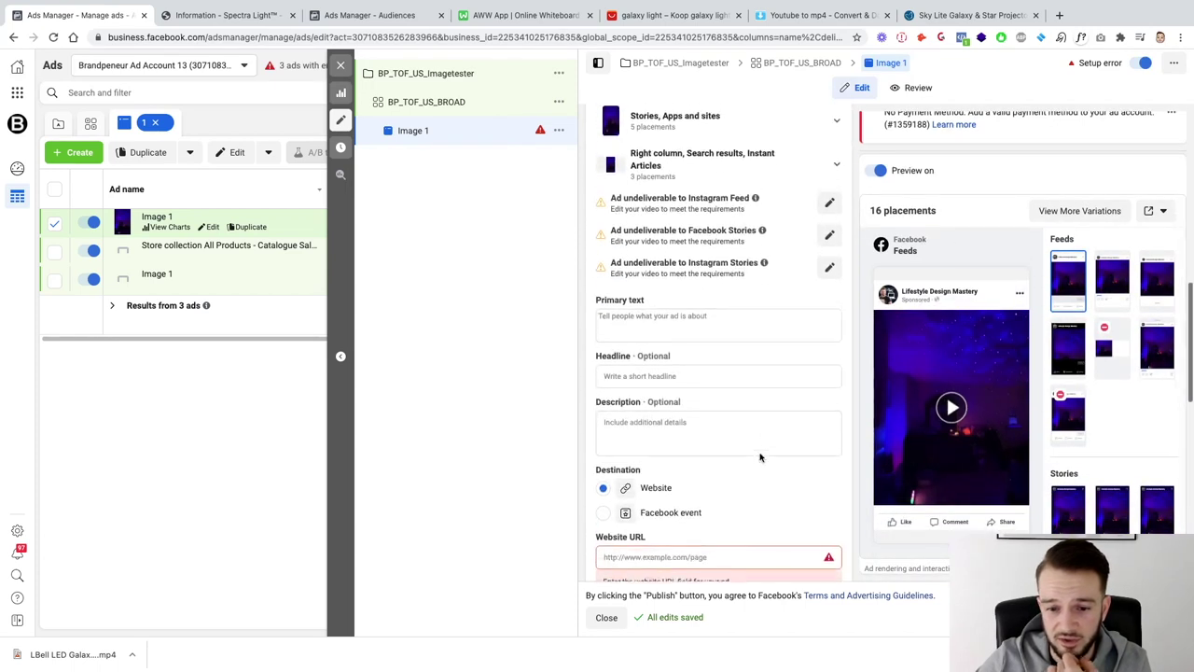
scroll(760, 453, "up", 4)
left_click(774, 212)
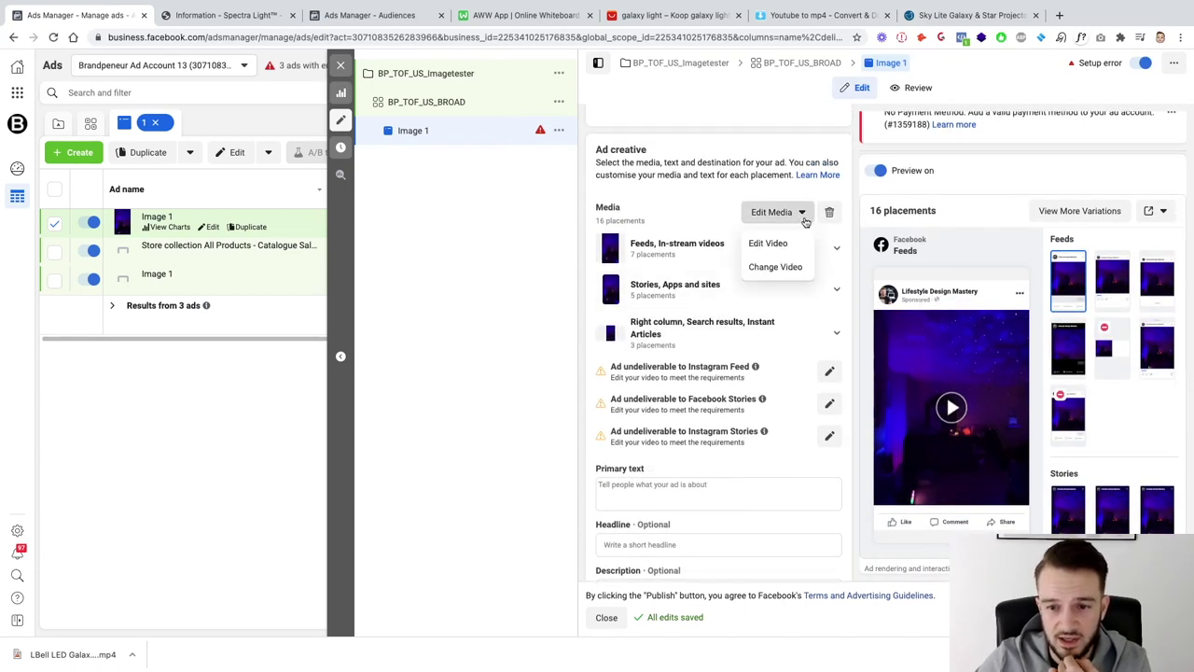
left_click(770, 244)
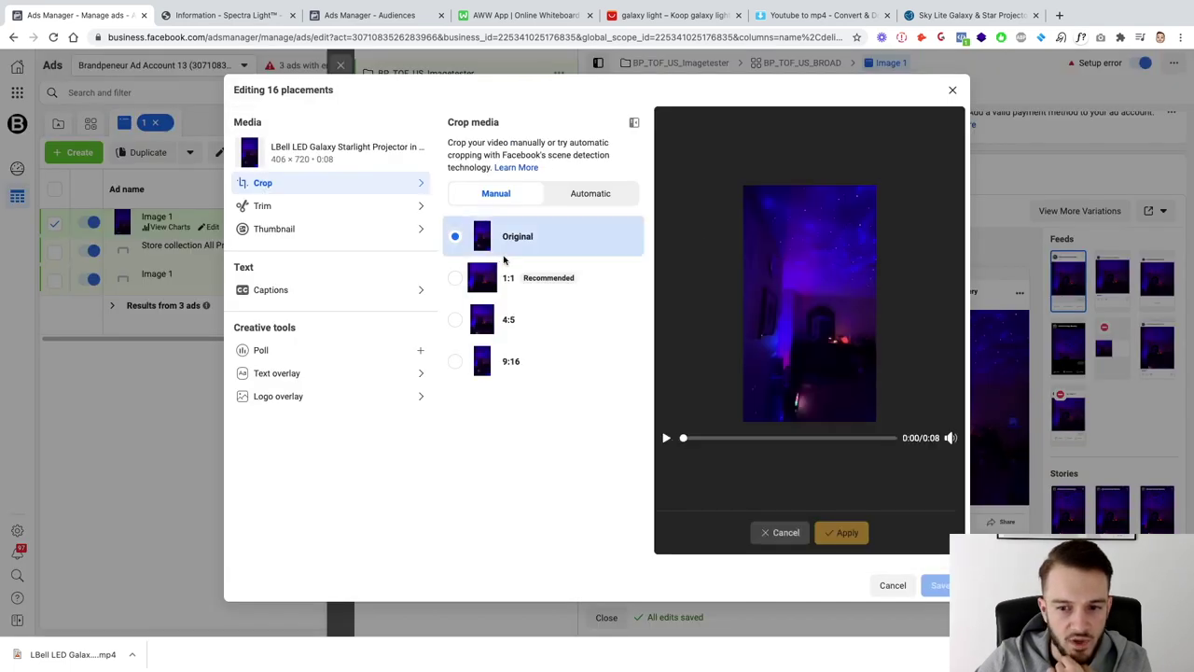
left_click(280, 207)
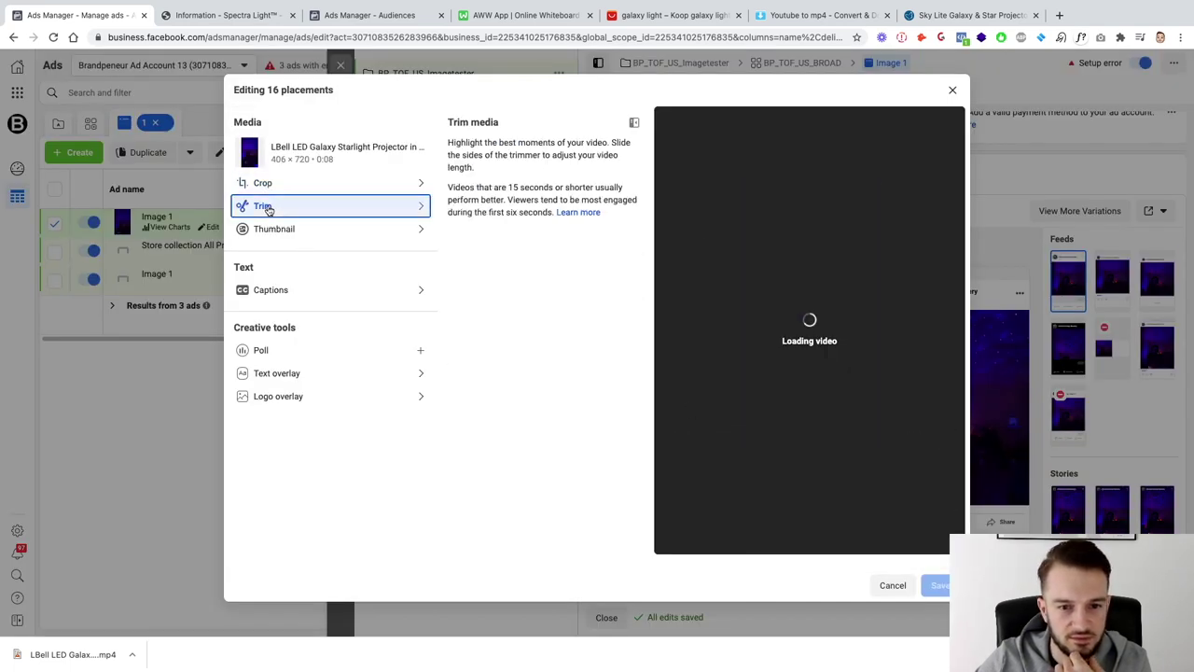
left_click(274, 185)
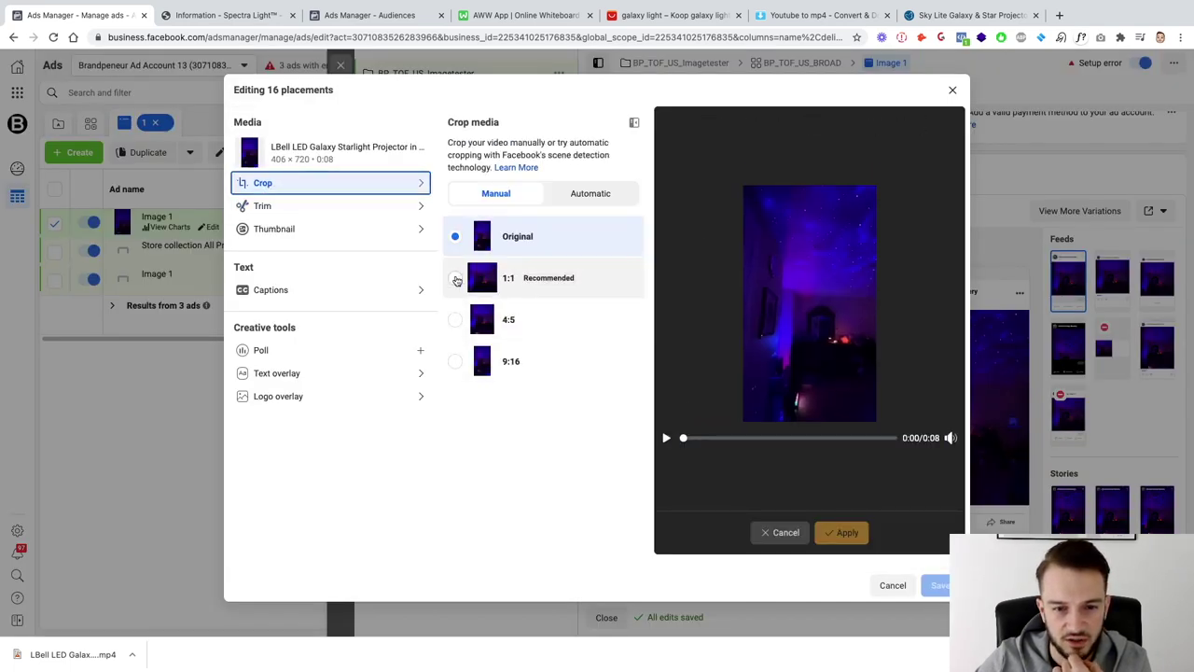
left_click(457, 277)
left_click_drag(764, 350, 788, 381)
left_click(666, 438)
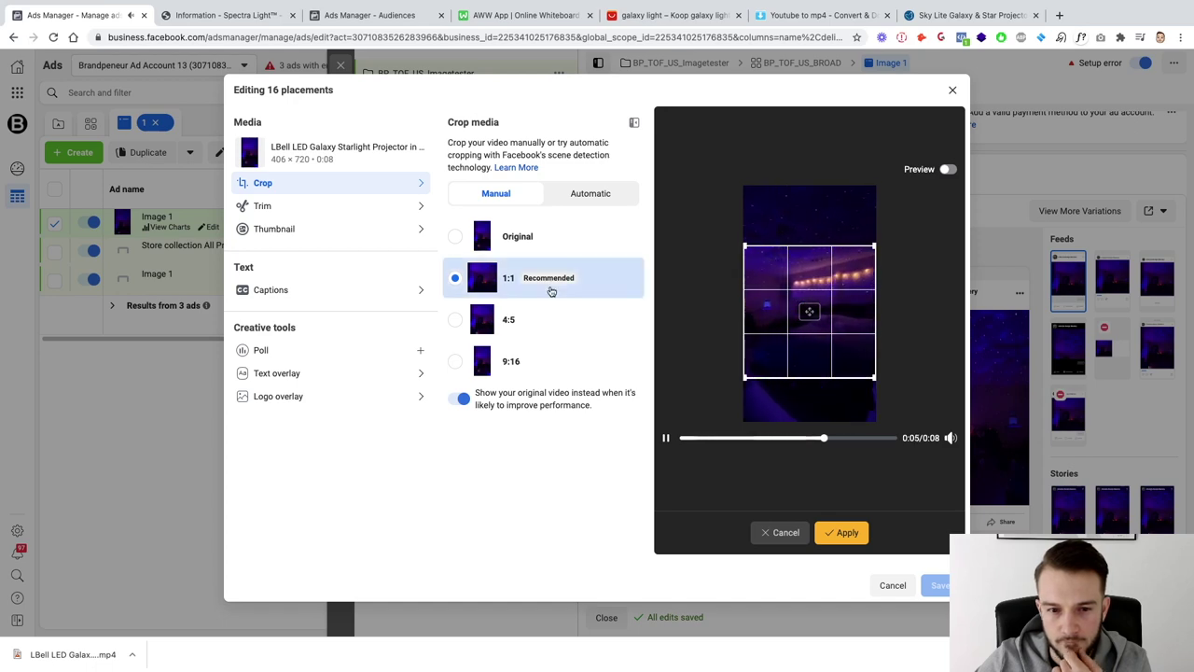
left_click(462, 240)
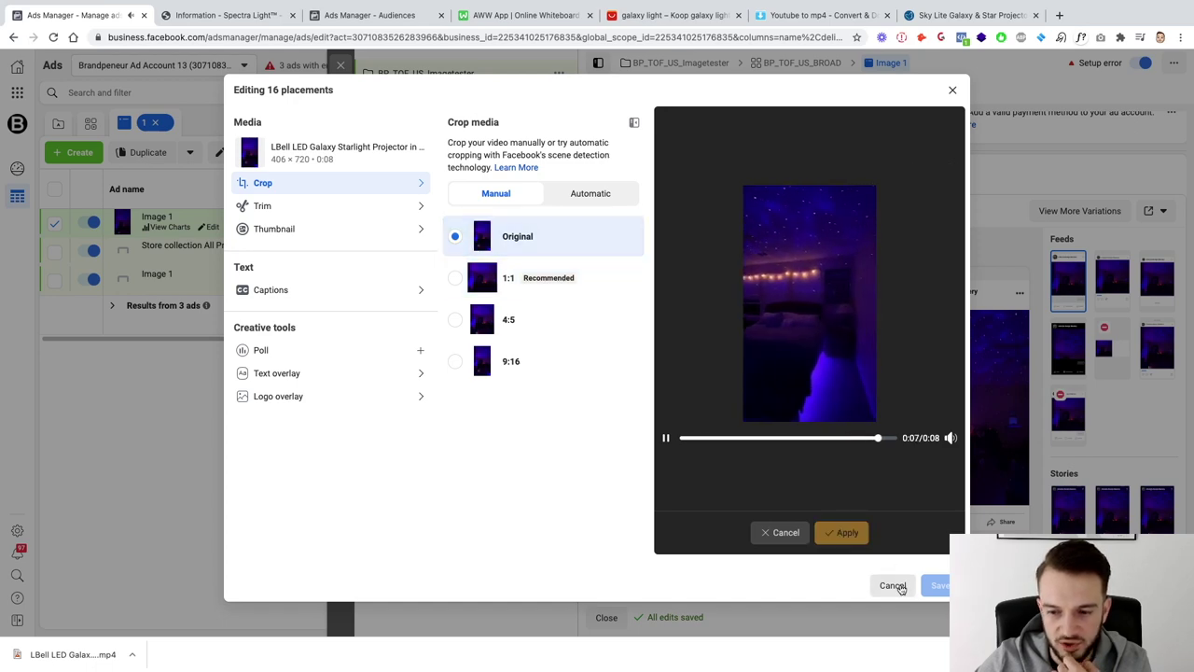
left_click(893, 585)
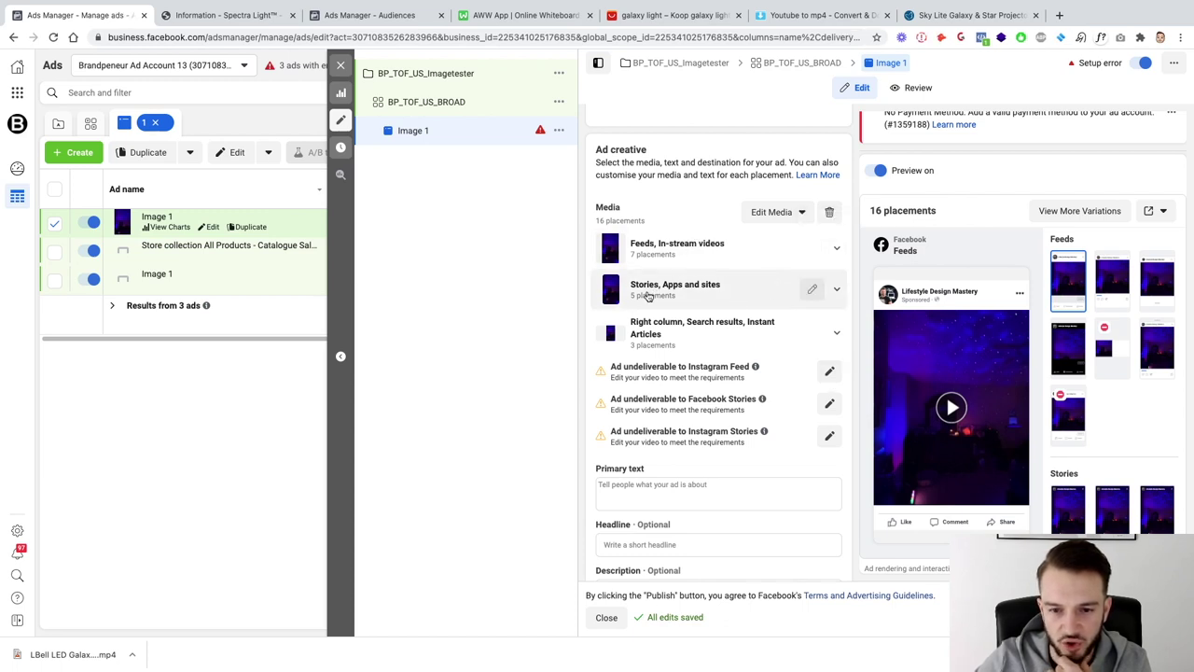
Crop the video for the Feeds, In-stream videos placements to 1:1, with the crop frame slightly below centre
left_click(808, 292)
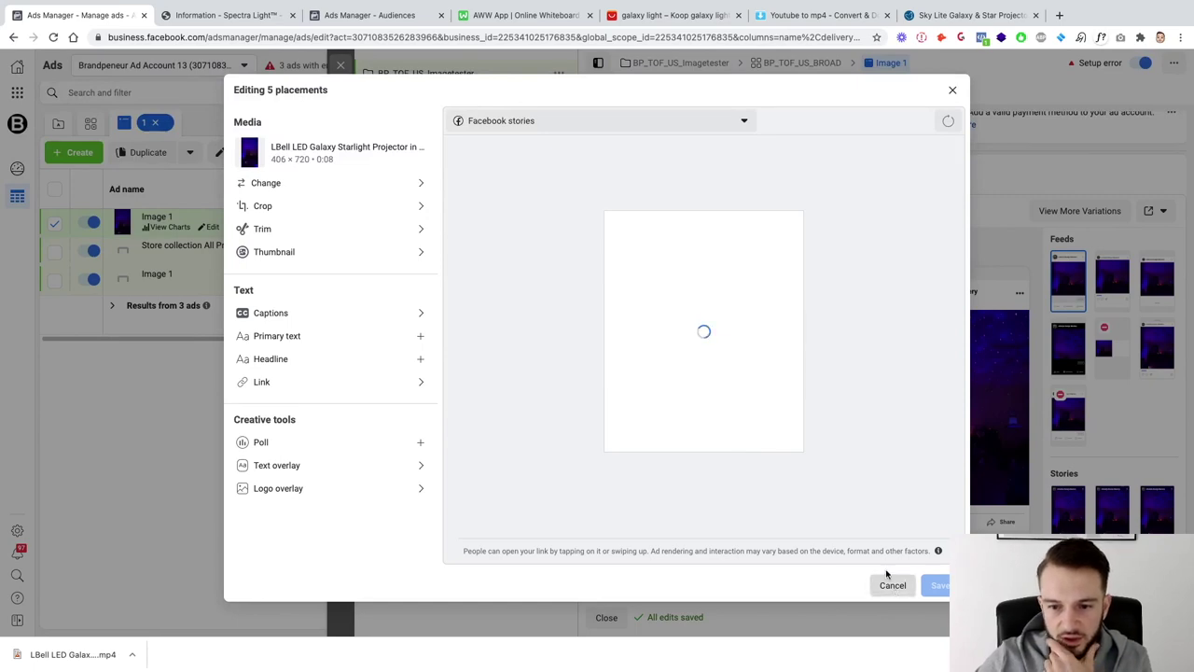
left_click(891, 584)
left_click(812, 246)
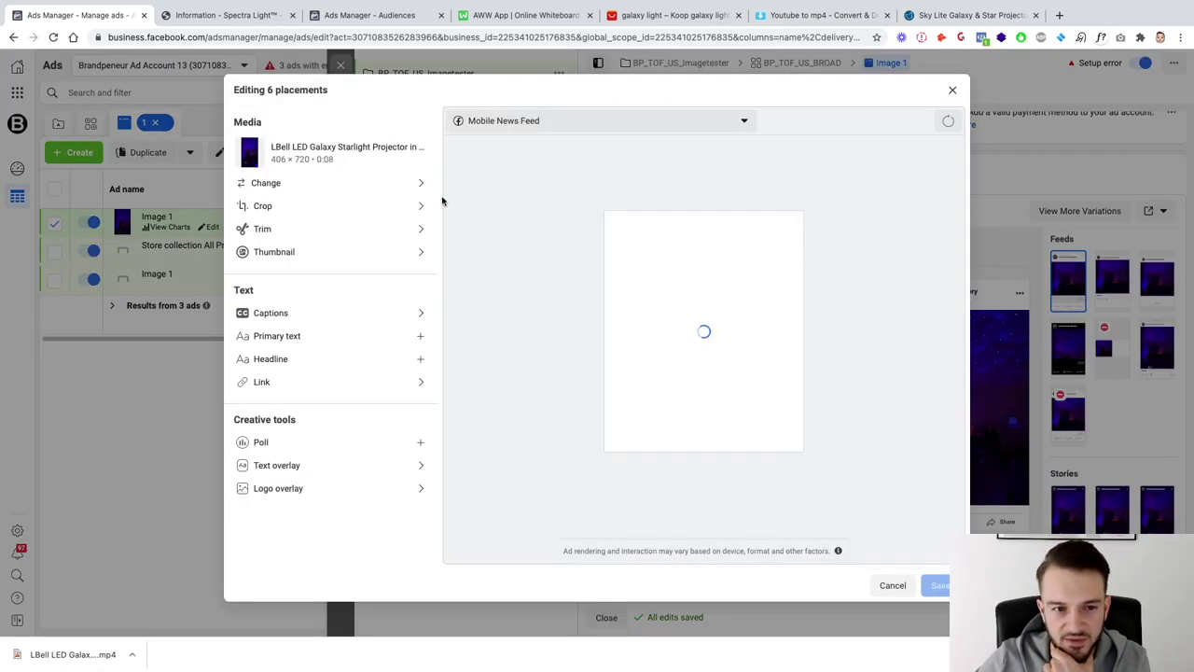
left_click(346, 205)
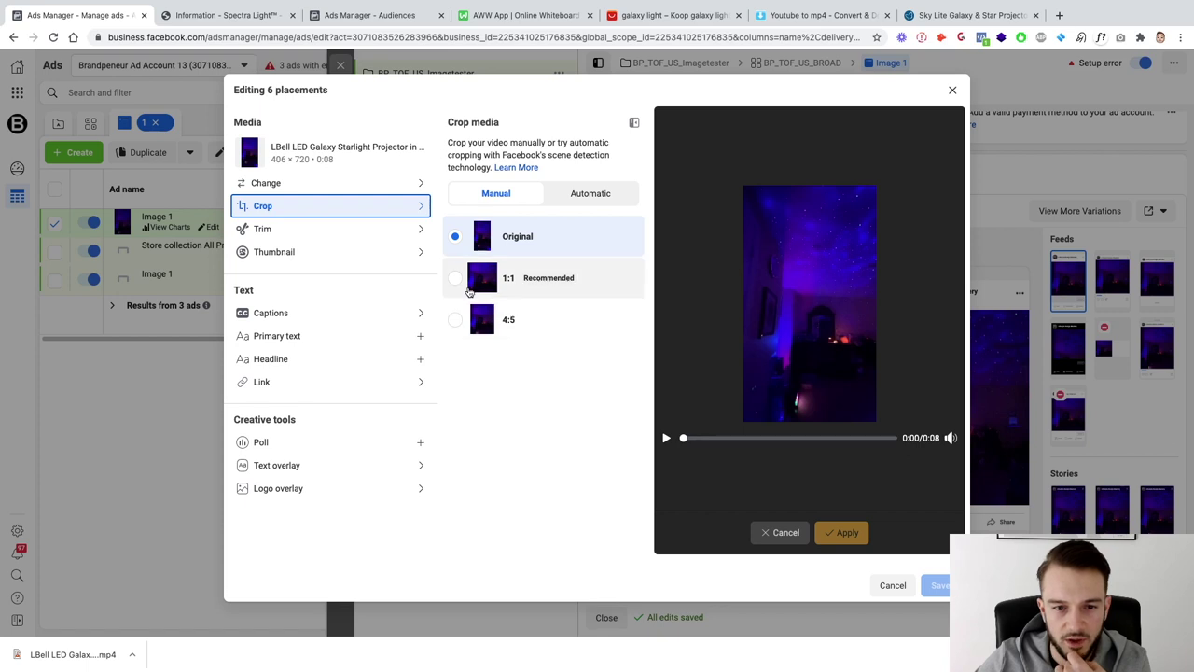
left_click(470, 289)
left_click_drag(786, 324, 791, 343)
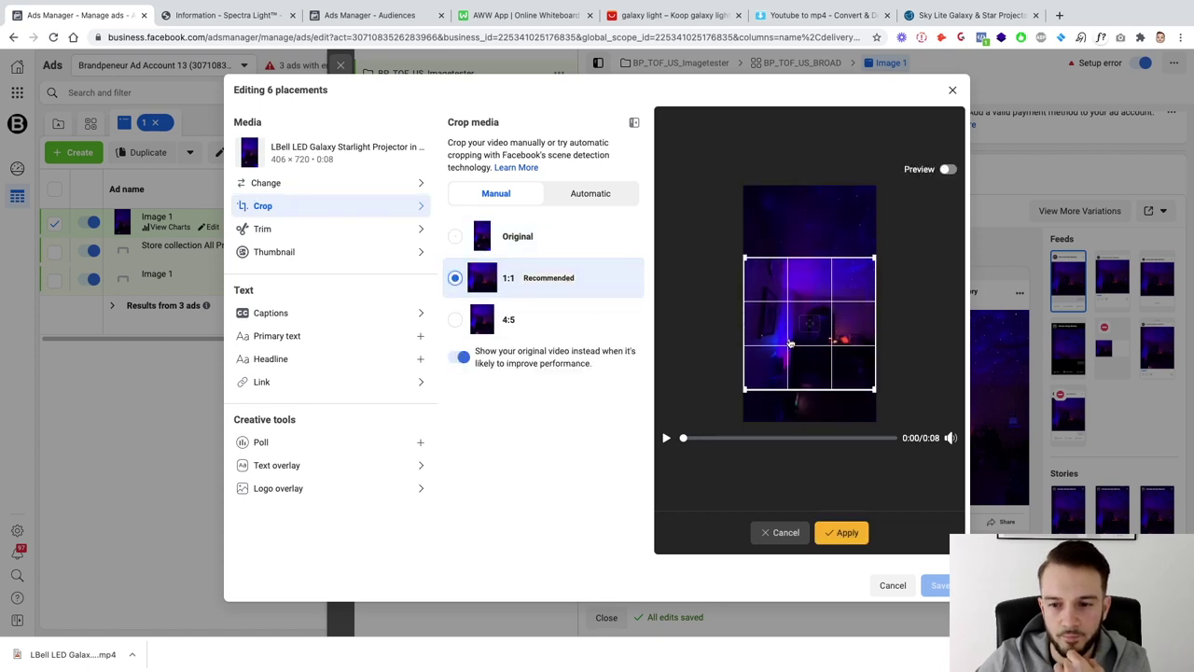
left_click(843, 532)
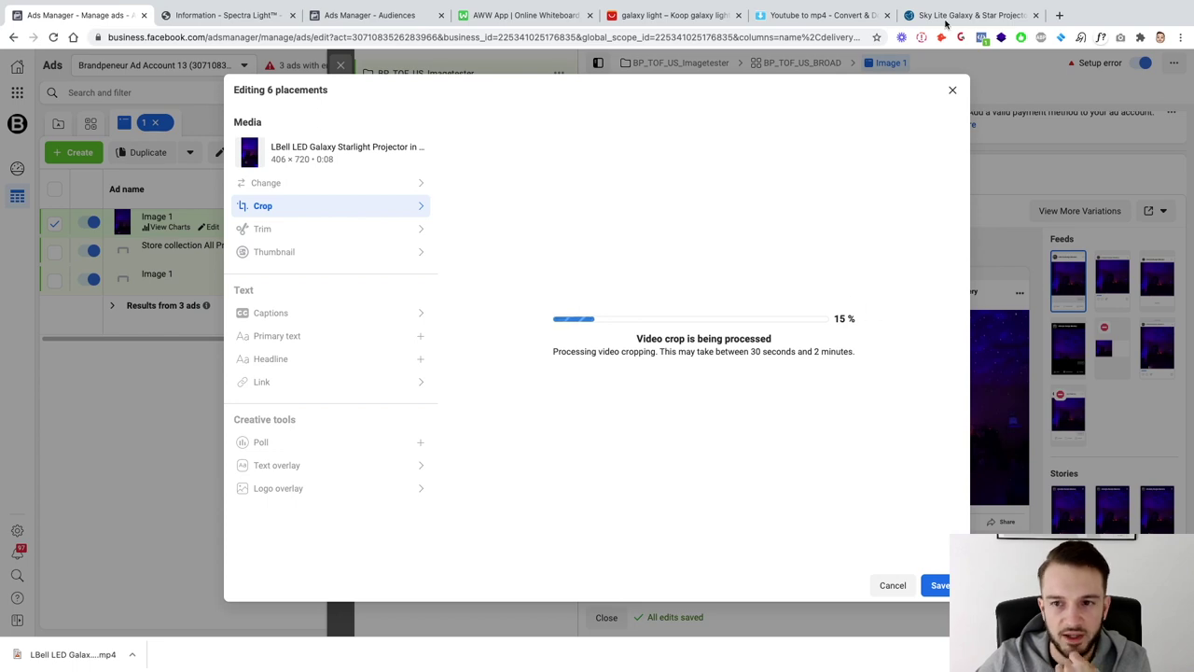
Close the Sky Lite projector and YouTube converter pages, and save the cropped feed video in Ads Manager
left_click(1012, 17)
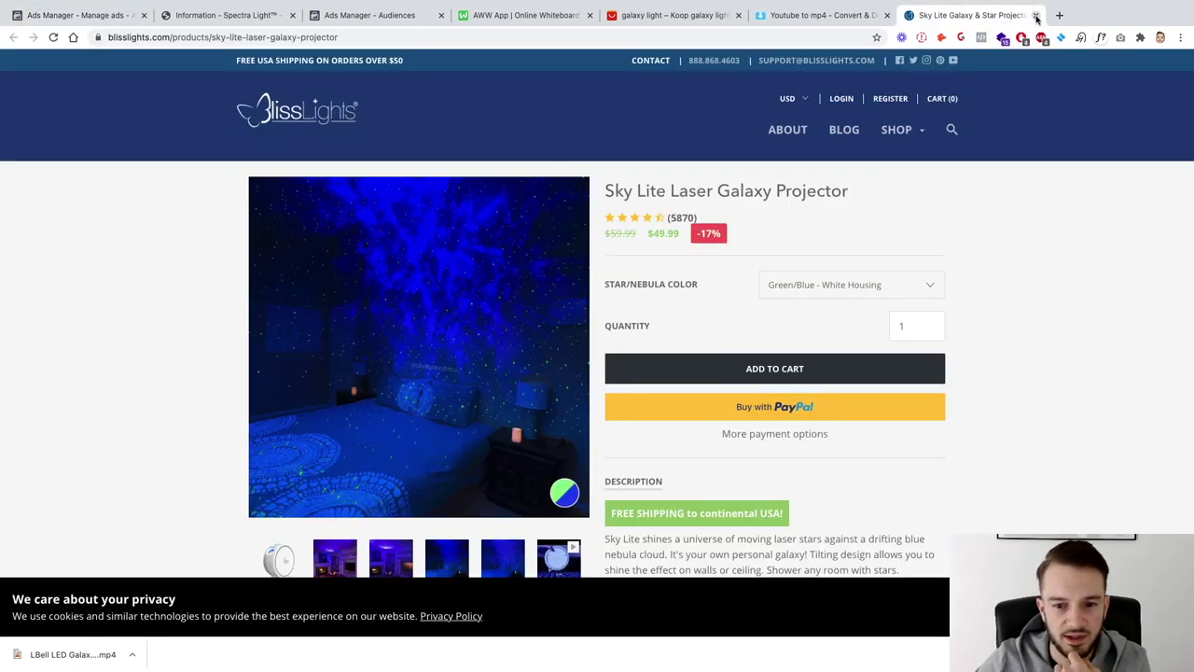
left_click(1036, 17)
left_click(887, 15)
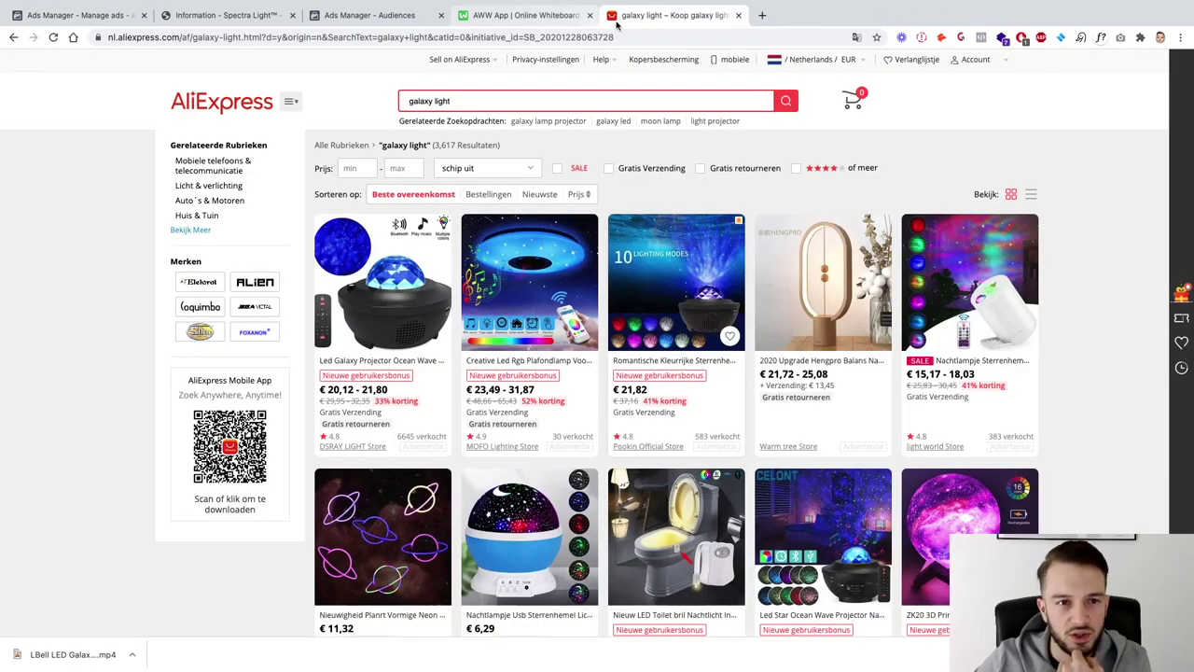
left_click(224, 16)
left_click(98, 15)
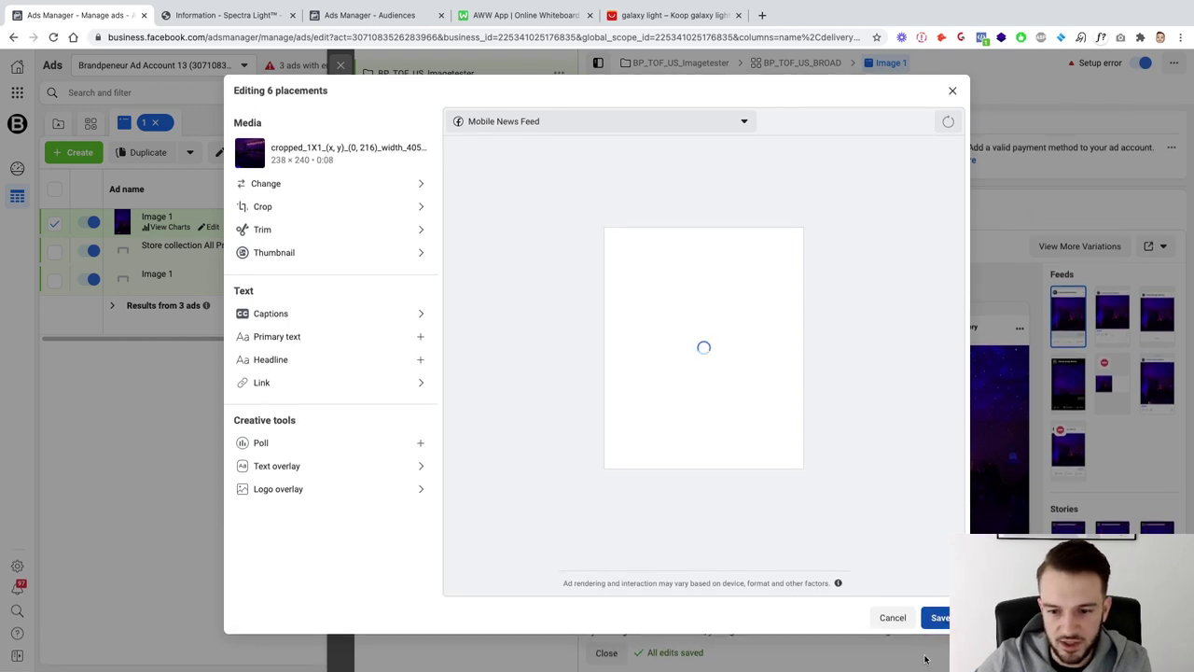
left_click(939, 617)
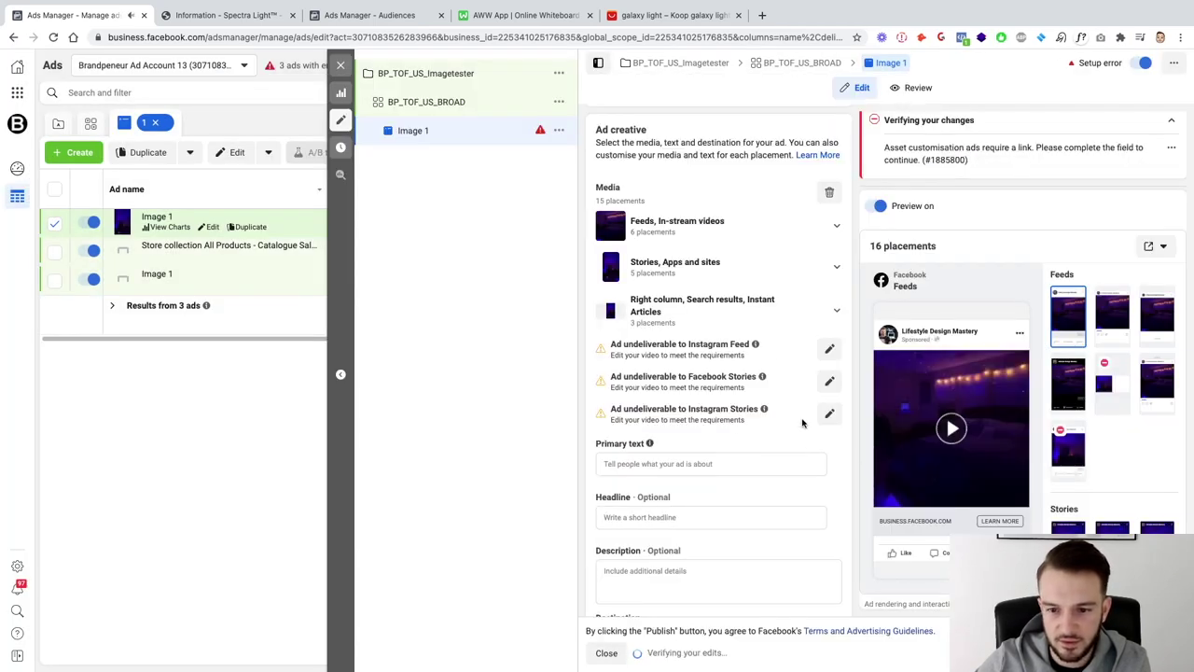
Open the Spectra Light store's homepage, copy its address spectra-light.store and return to the Image 1 ad in Ads Manager
scroll(774, 362, "down", 1)
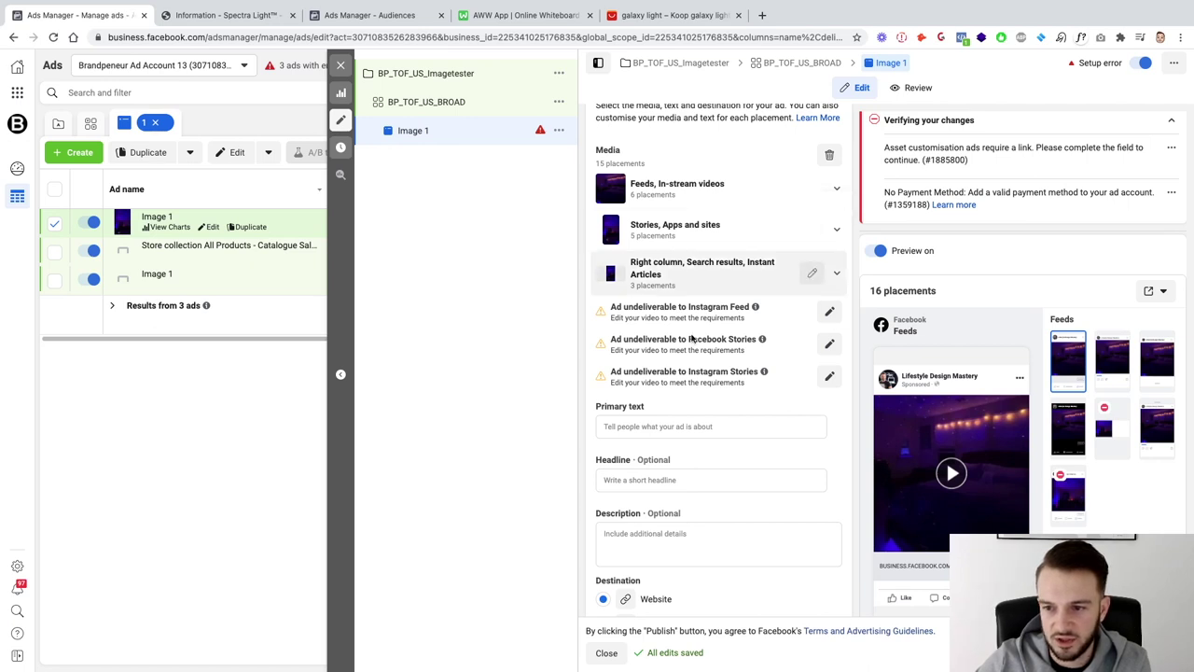
scroll(678, 350, "down", 2)
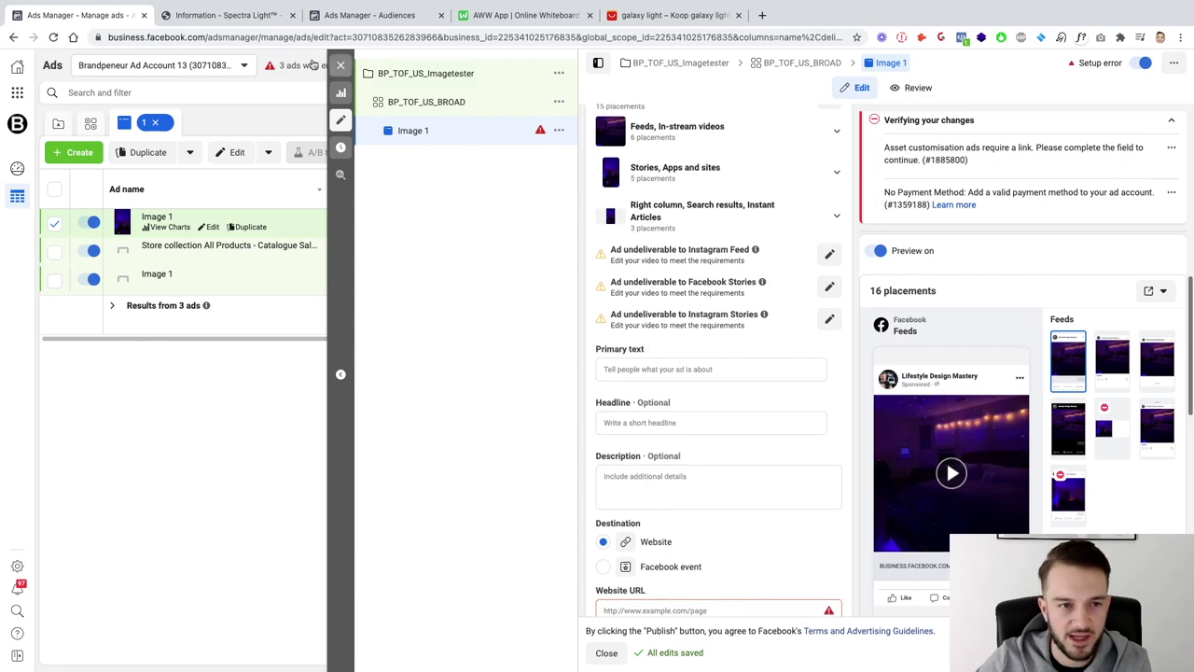
left_click(257, 22)
left_click(293, 102)
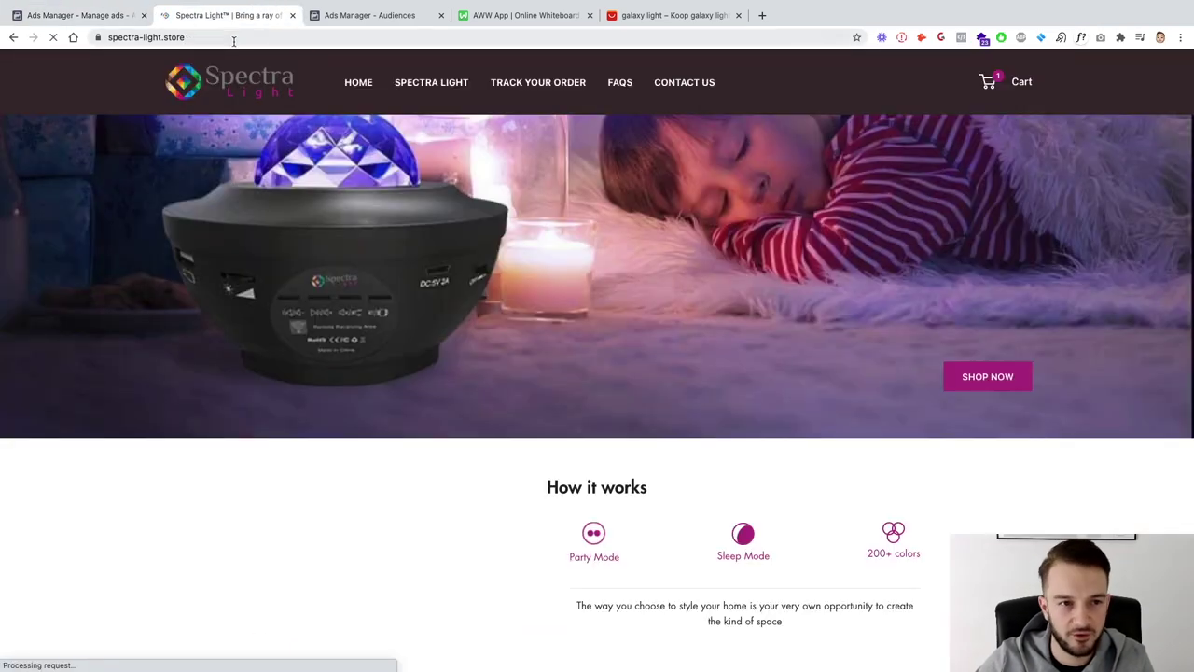
left_click(231, 37)
key("ctrl+c")
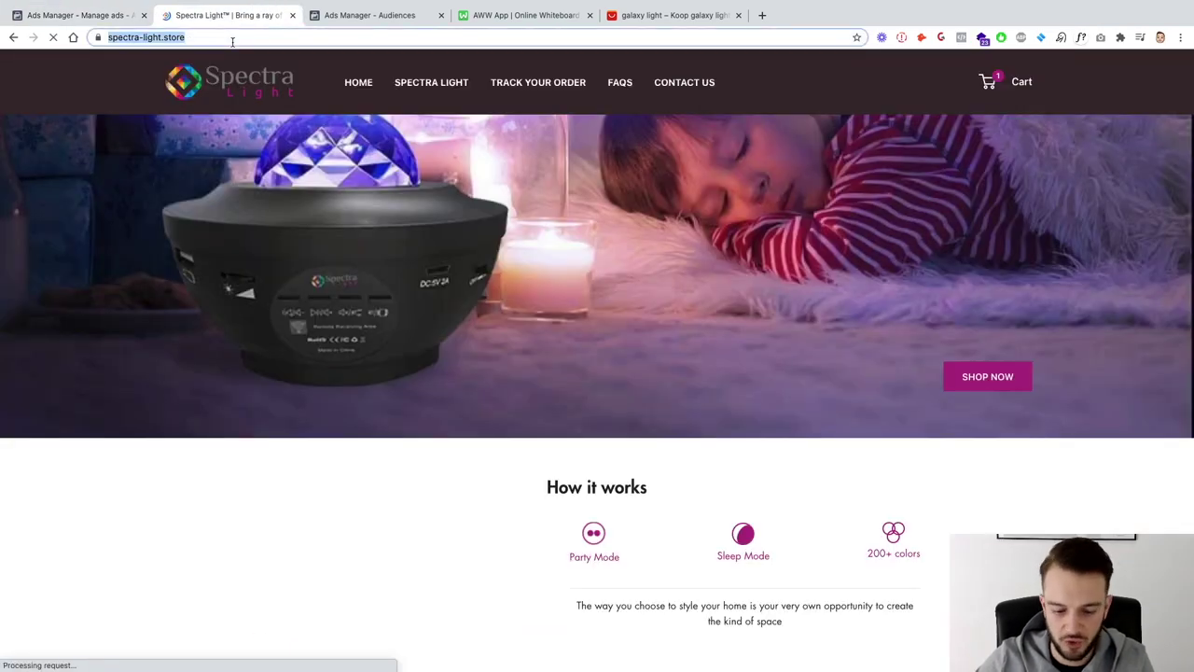
left_click(42, 18)
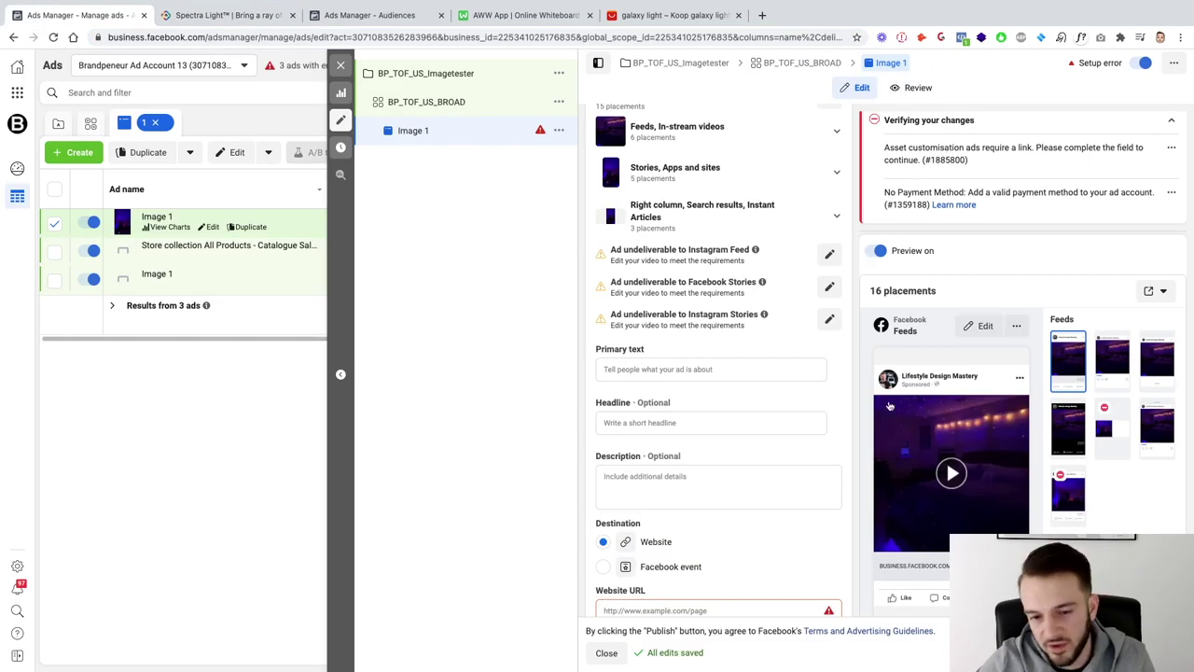
scroll(703, 377, "down", 3)
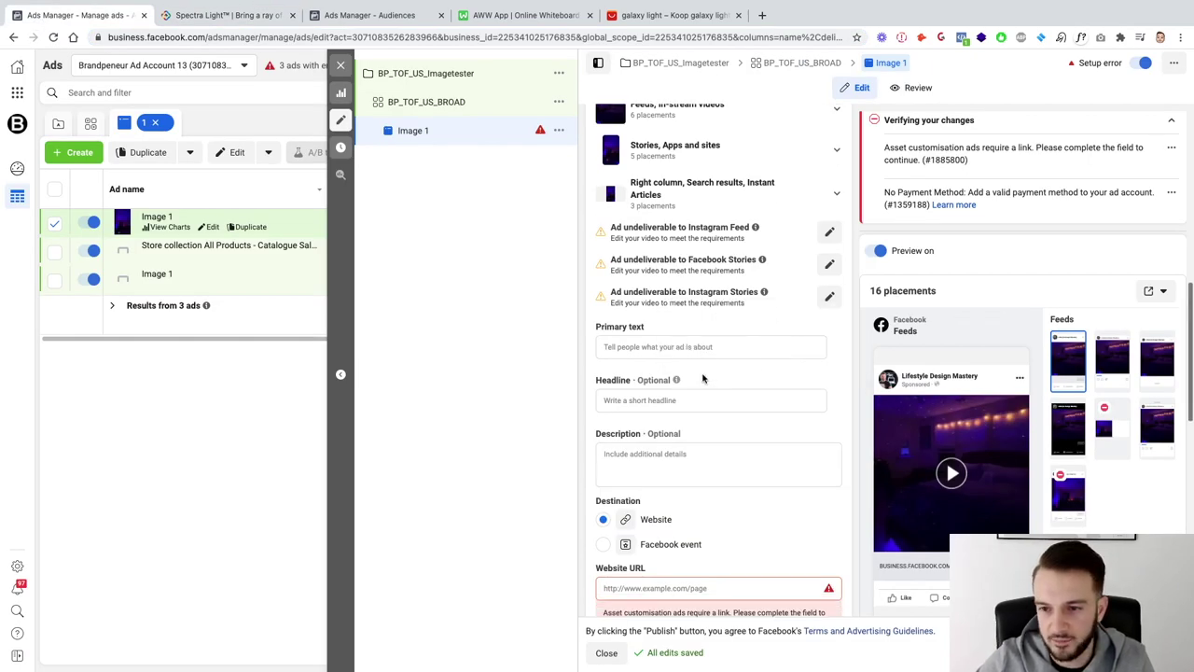
left_click(688, 464)
key("ctrl+v")
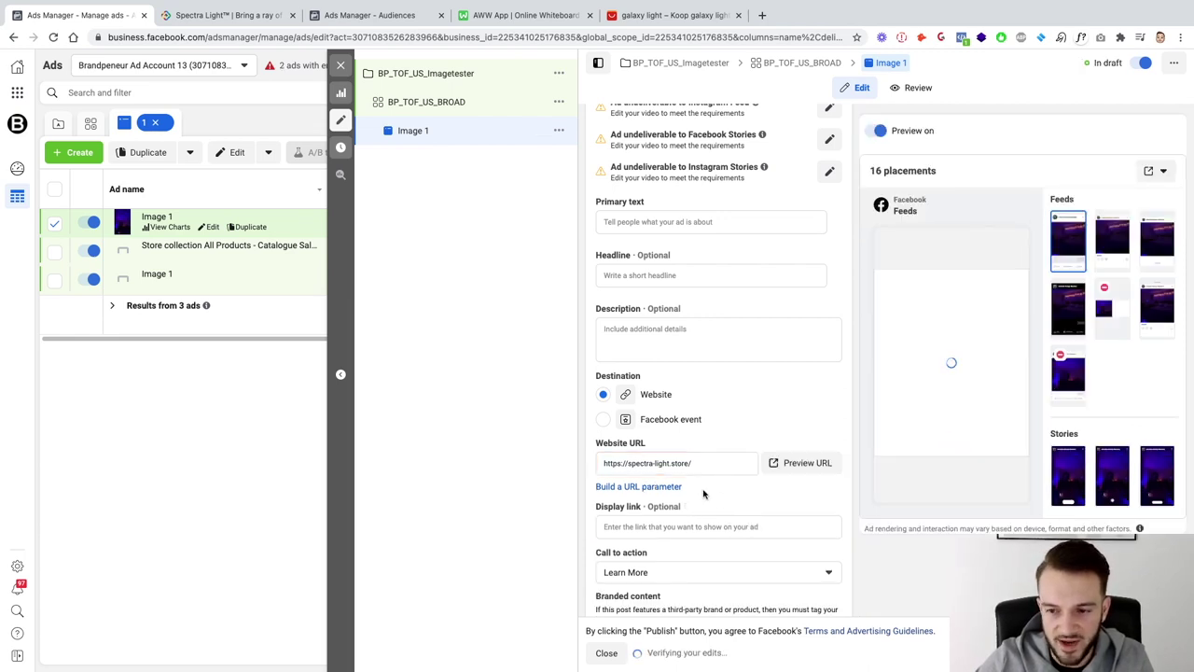
Review the ad's text fields, destination, display link, call to action and branded content settings
scroll(704, 494, "down", 1)
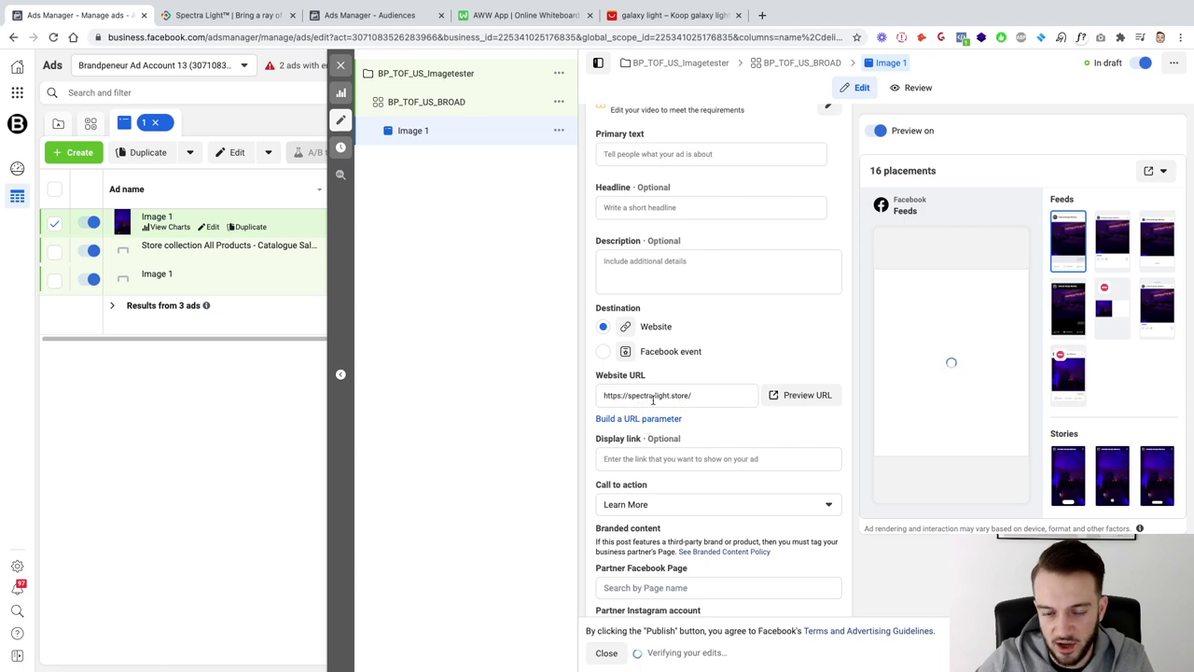
scroll(700, 435, "down", 5)
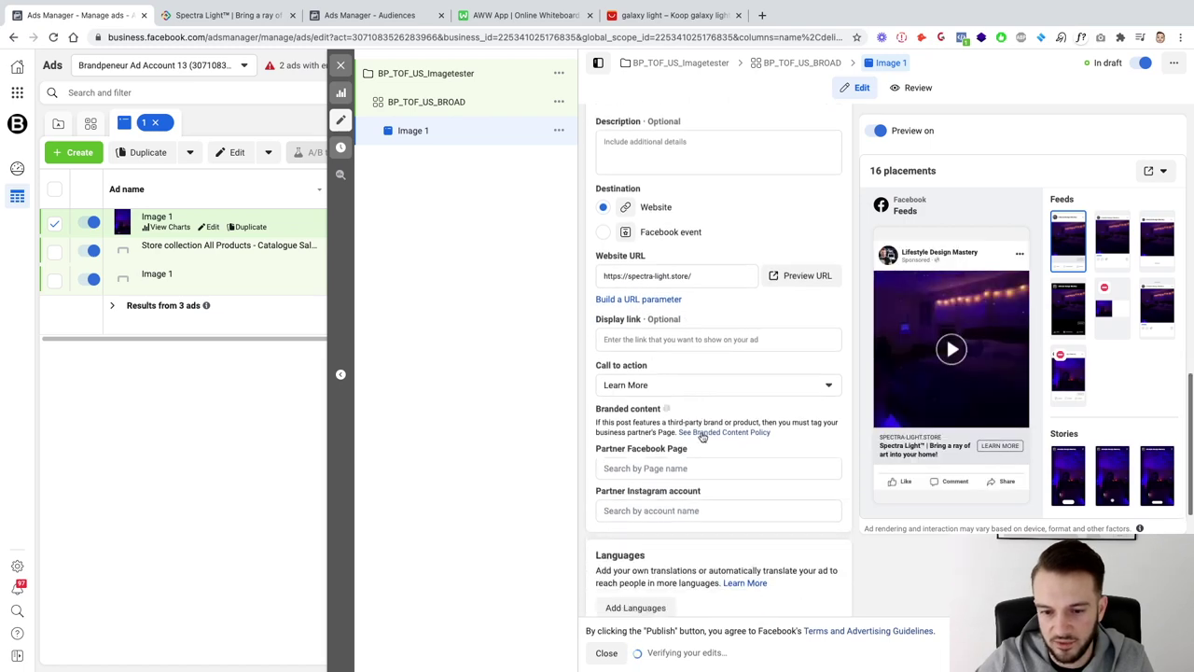
scroll(700, 435, "up", 5)
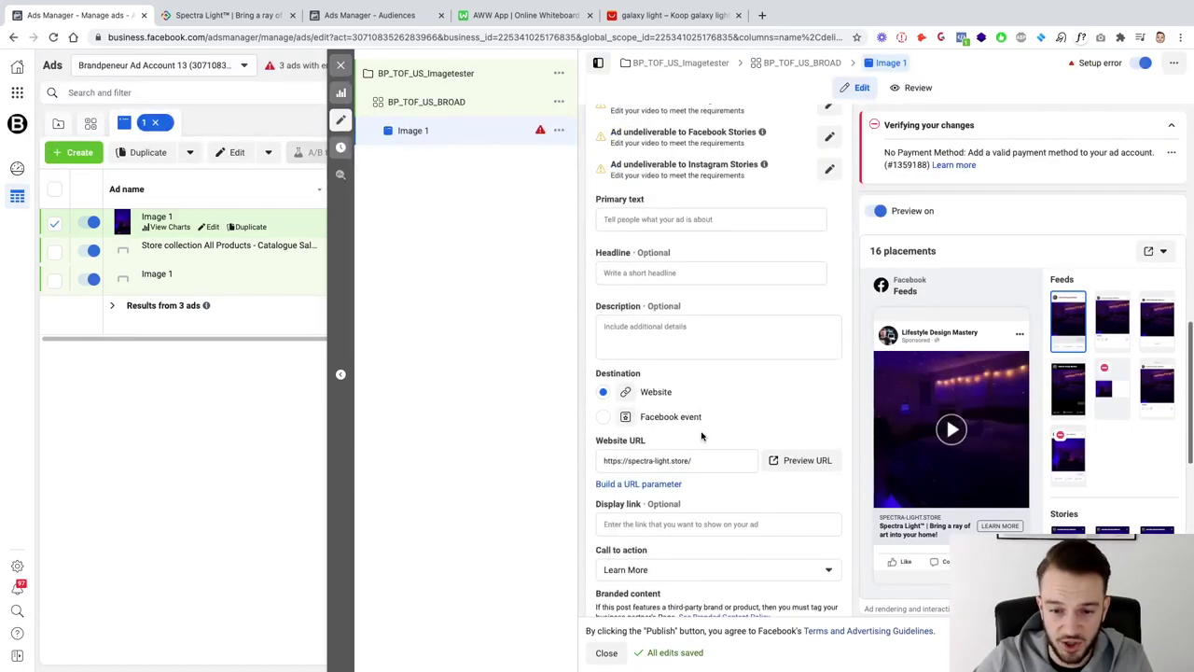
scroll(709, 462, "up", 3)
scroll(711, 469, "down", 4)
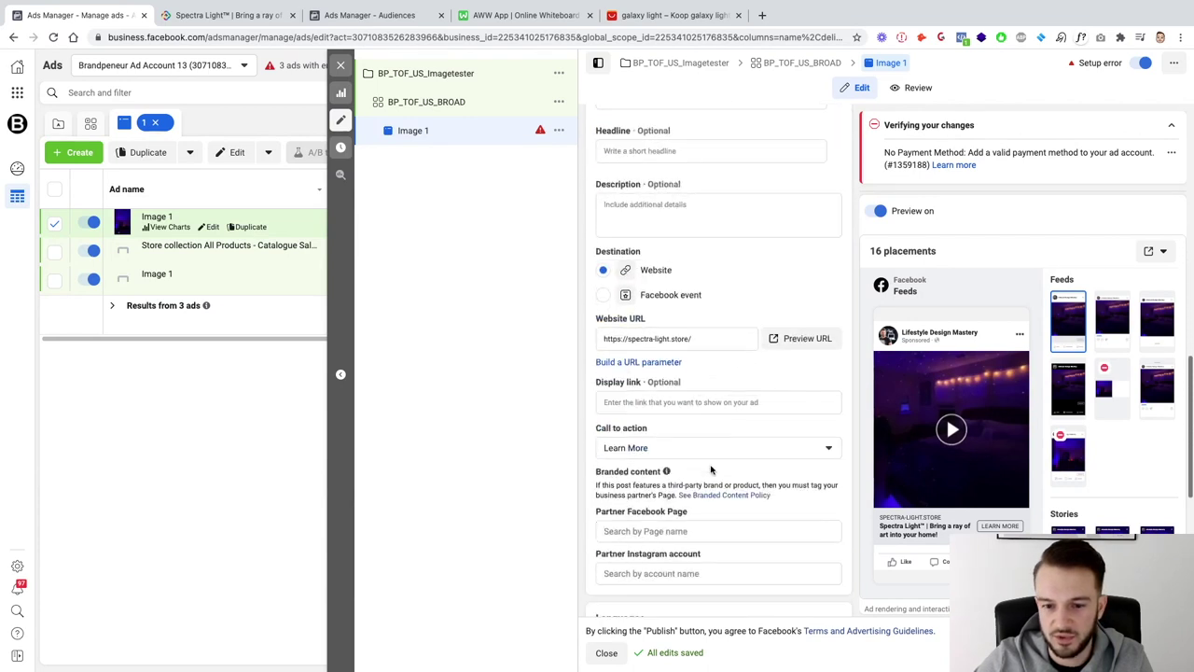
scroll(712, 469, "up", 3)
scroll(716, 421, "down", 2)
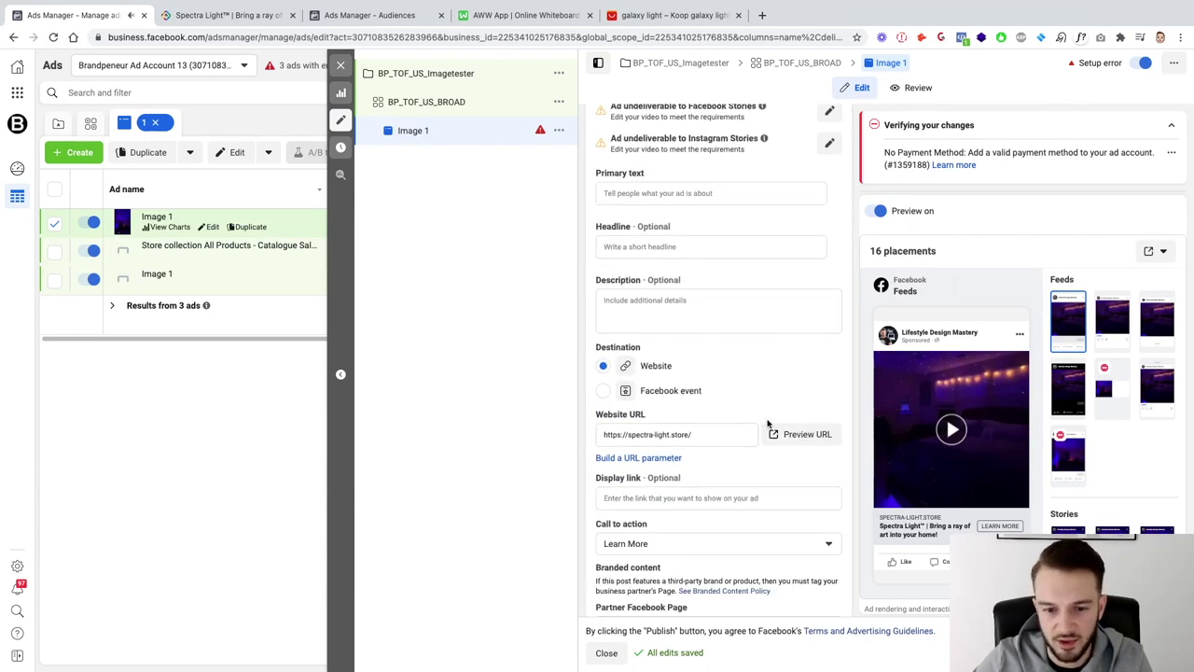
Enter "Bring A Star-Like Atmosphere To Any Room With The Spectra Light!" as the ad's primary text
scroll(749, 516, "up", 2)
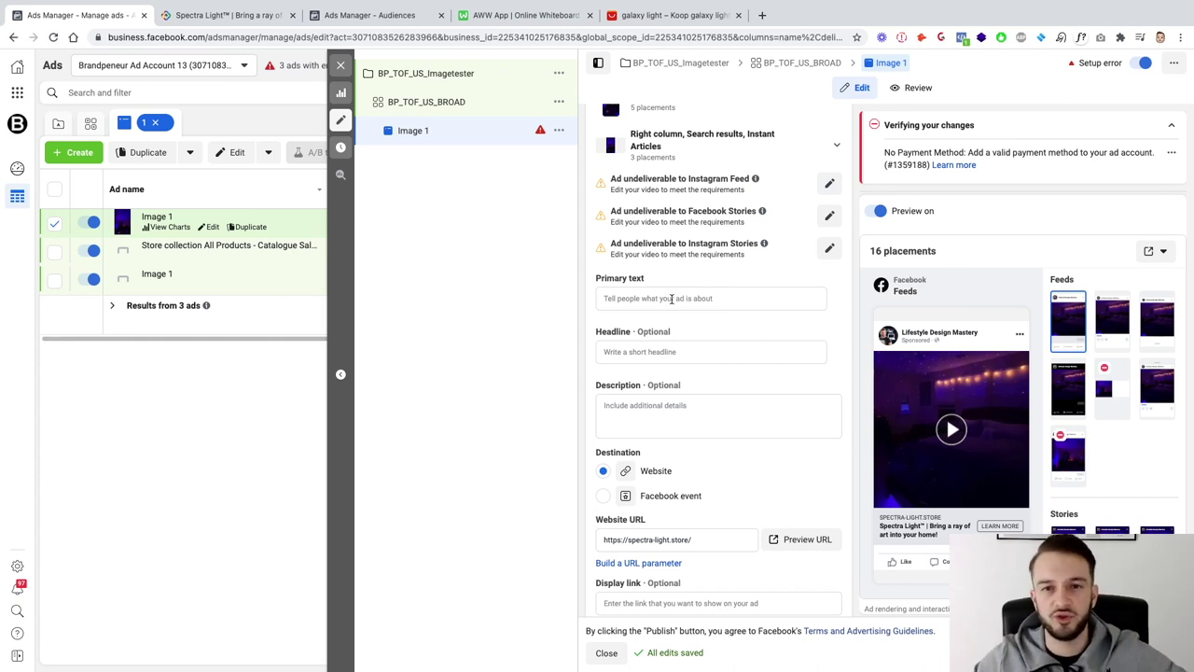
left_click(680, 298)
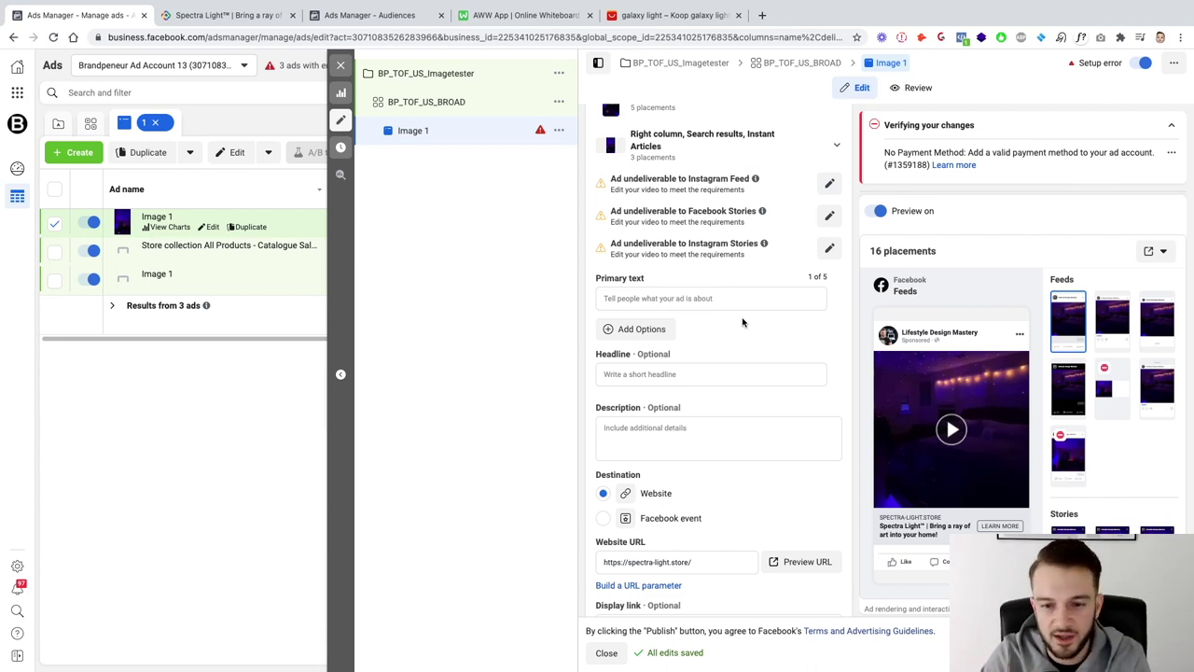
left_click(797, 298)
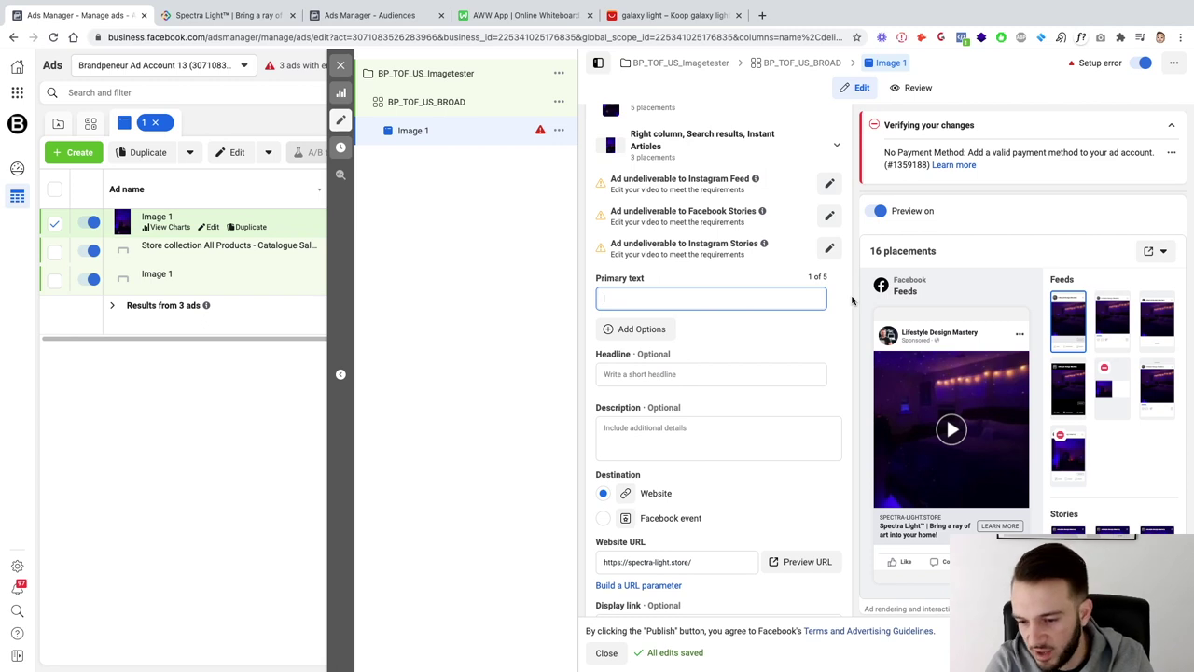
type("Bring A")
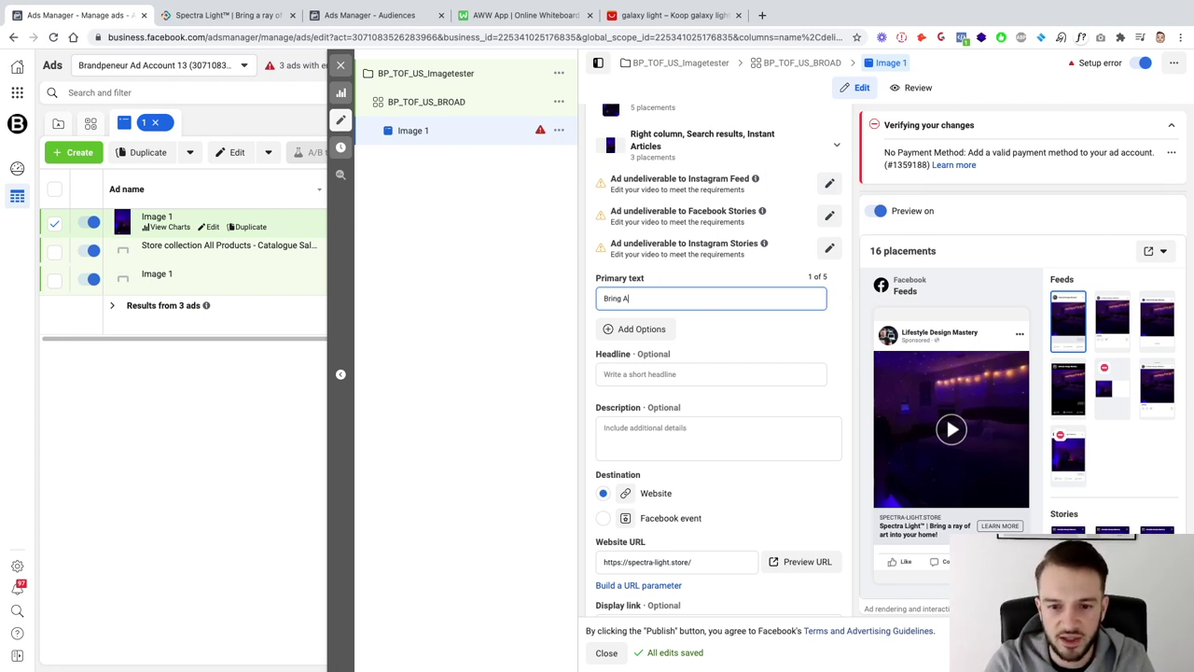
type("n Atom")
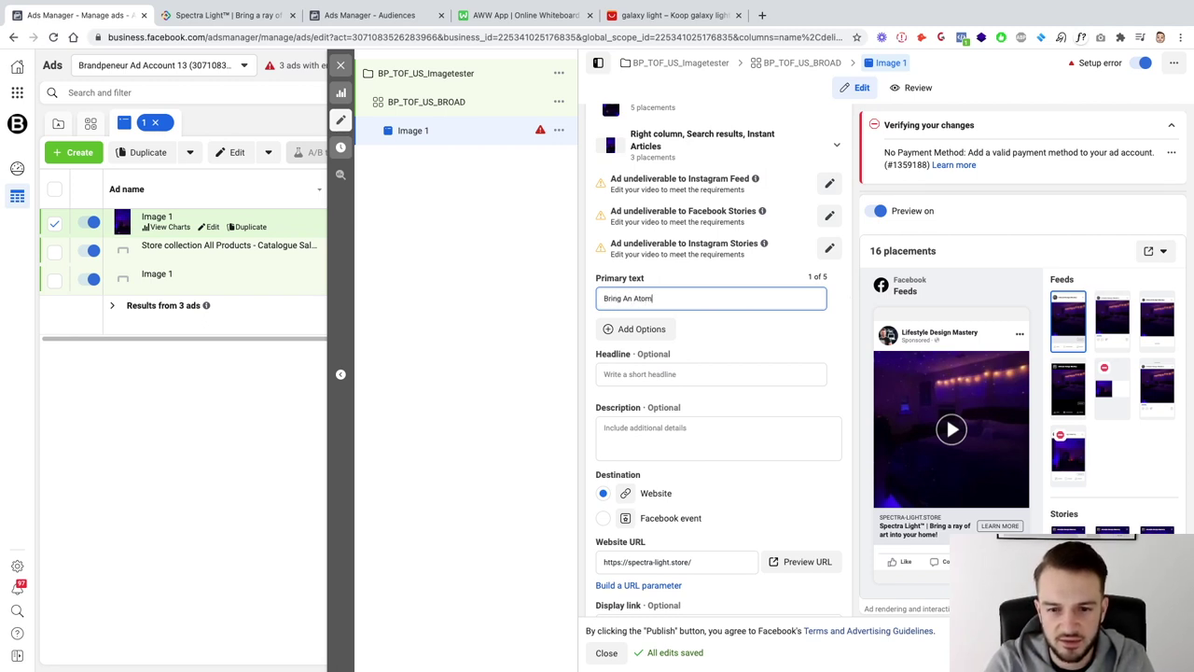
key("BackSpace")
key("BackSpace")
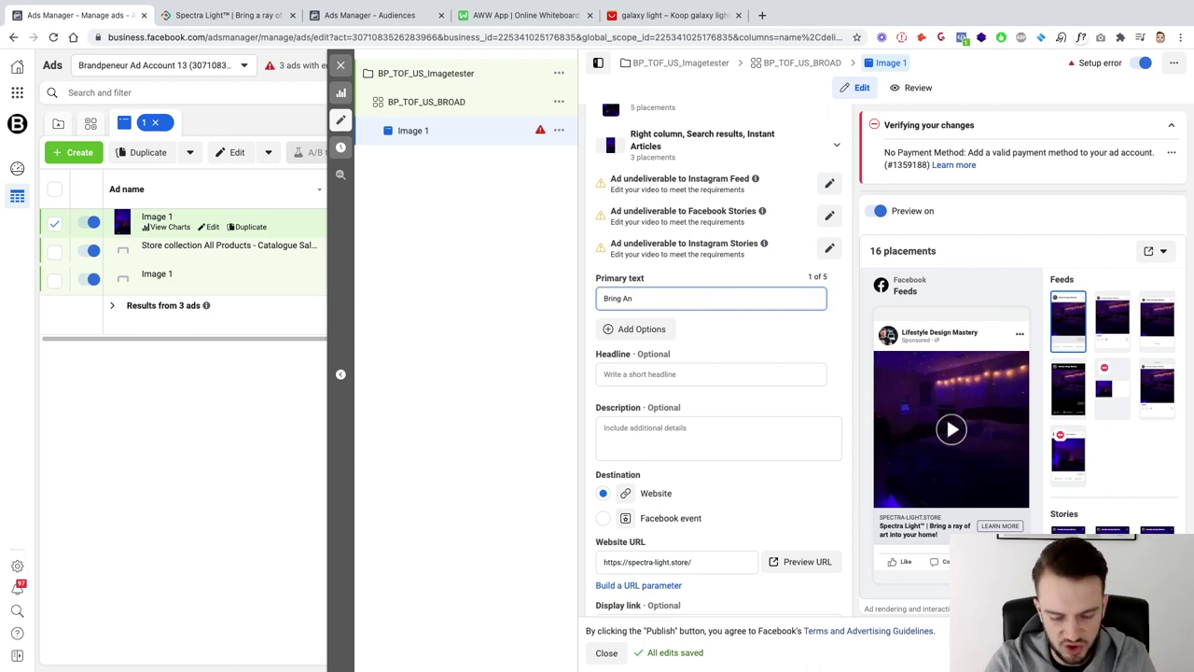
key("BackSpace")
key("BackSpace")
type("Star")
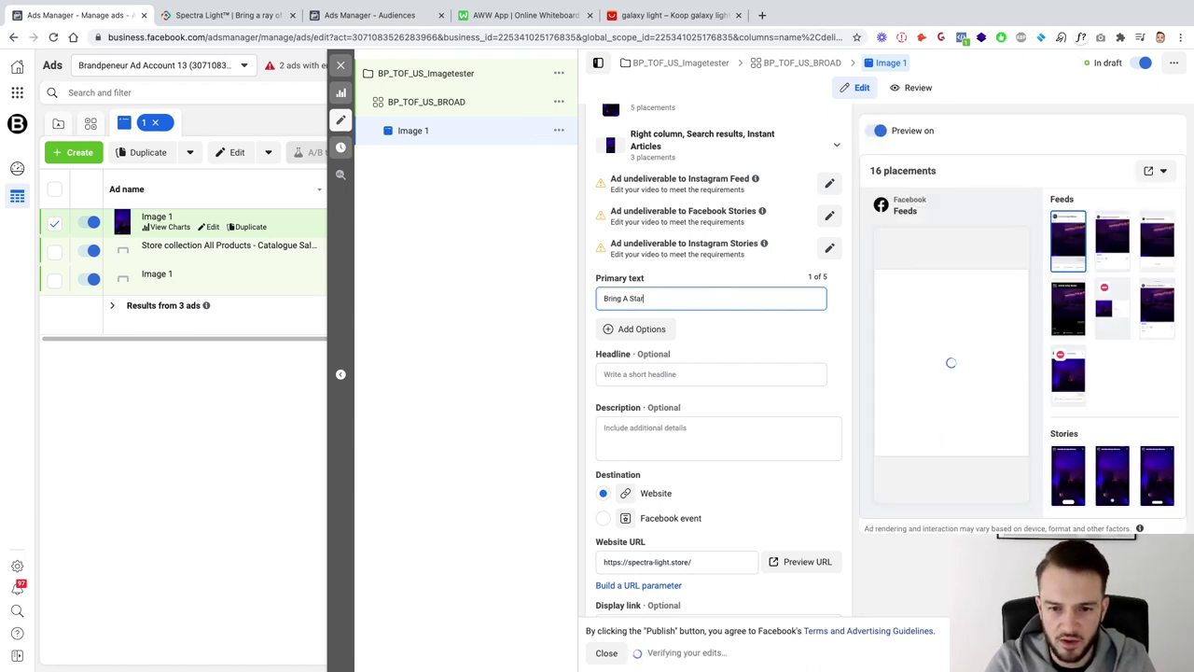
type("-")
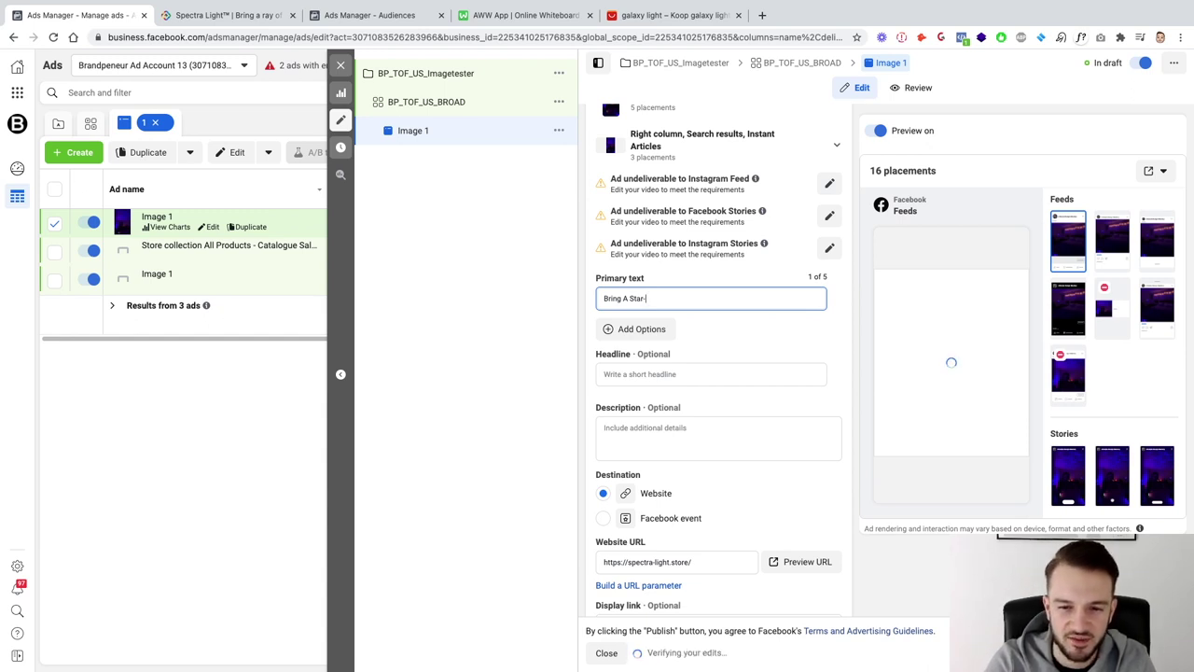
type("Like At")
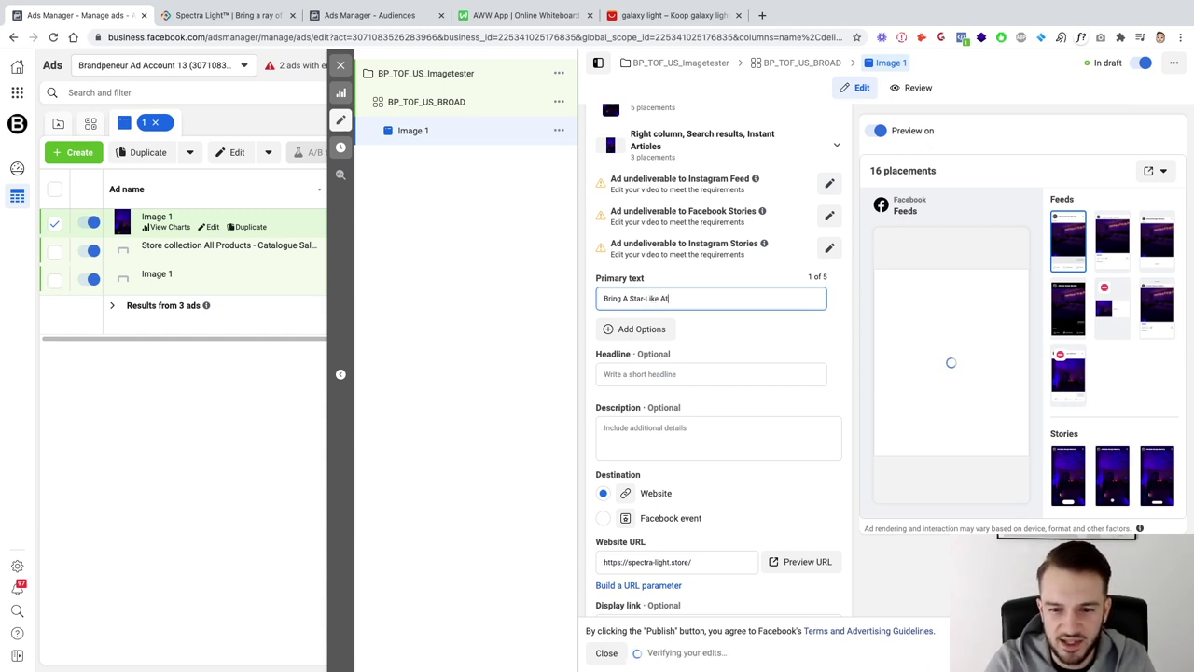
type("mosphere ")
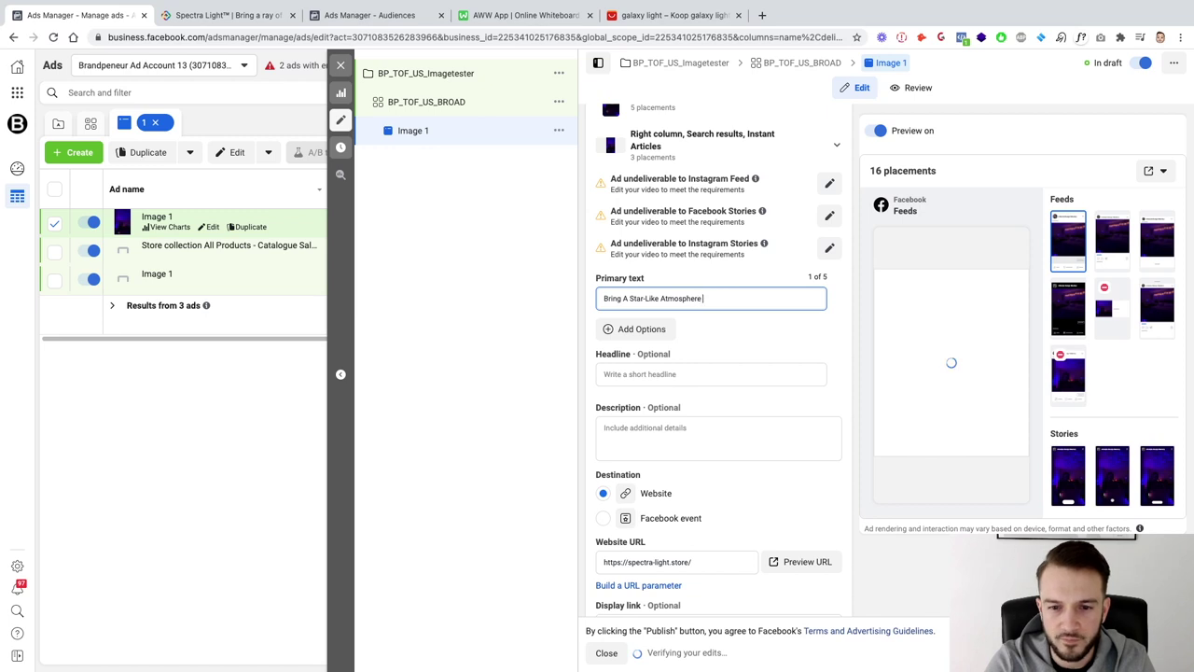
type("To Any Room Wit")
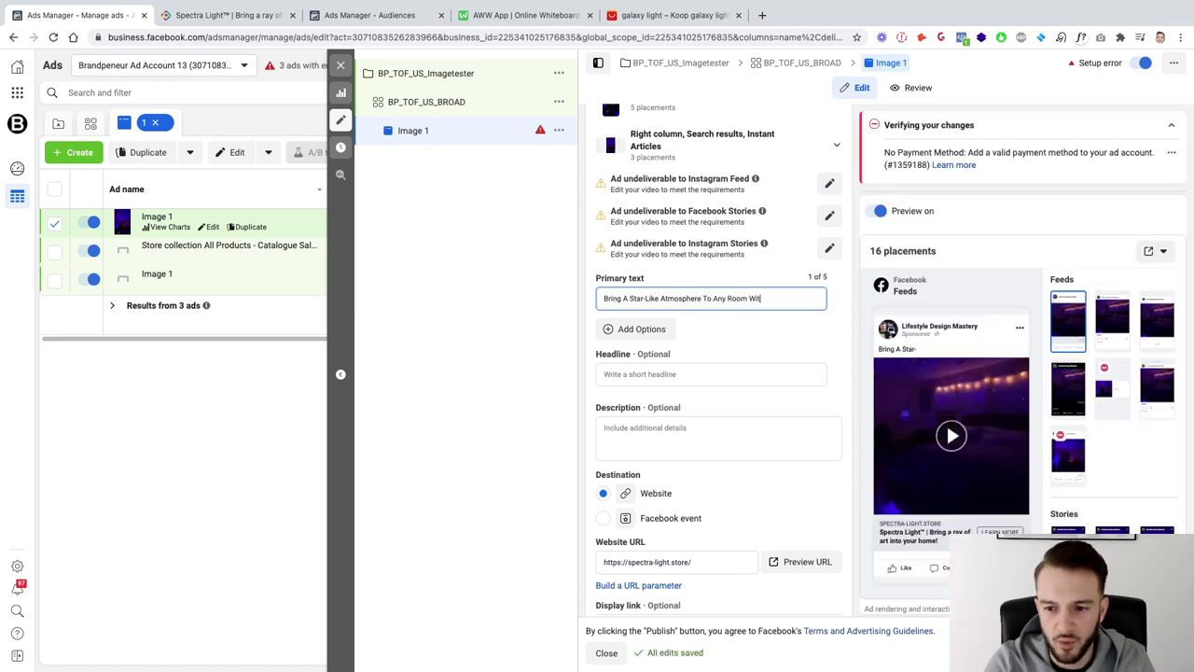
type("h The Spectra L")
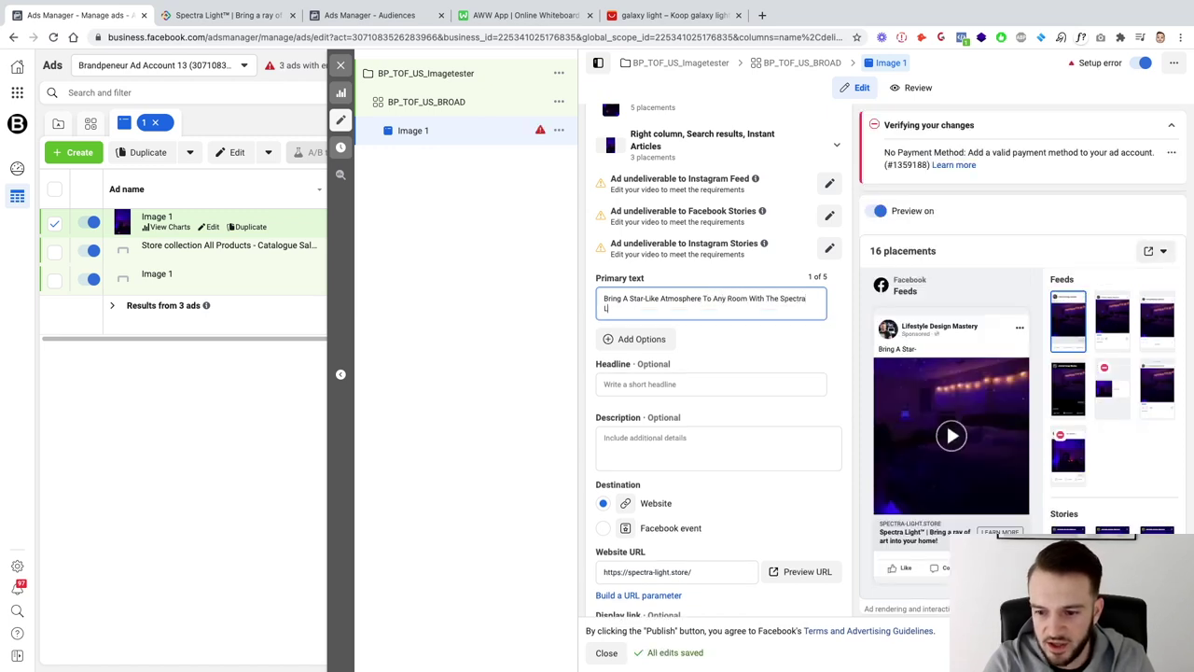
type("ight")
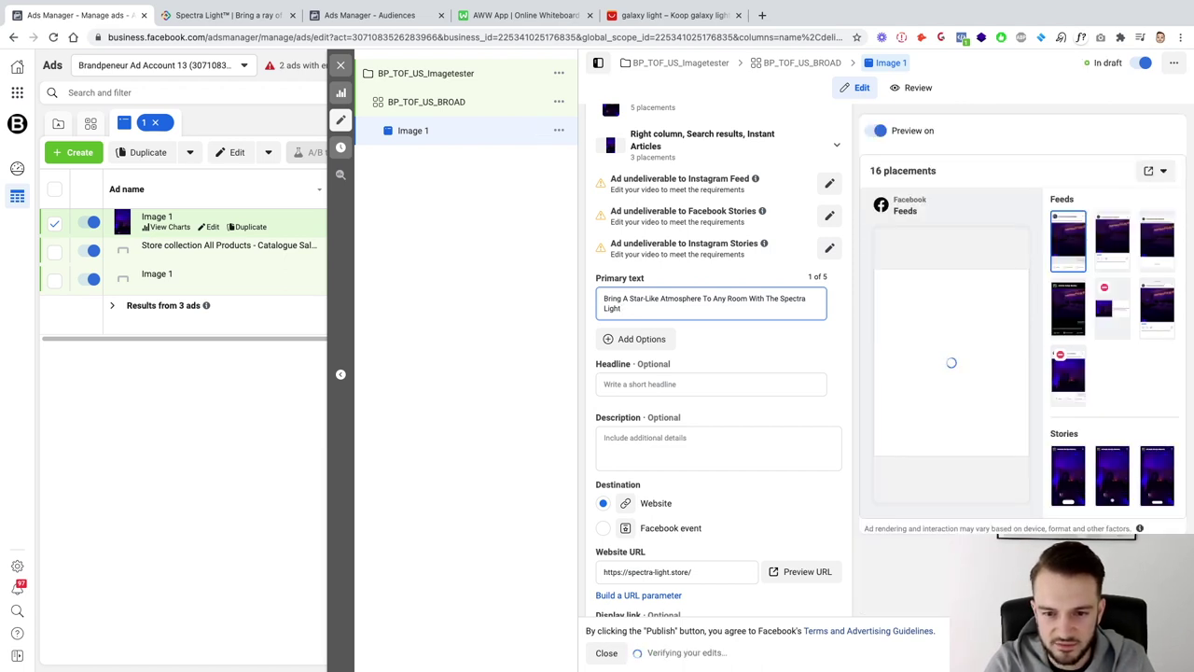
type("!")
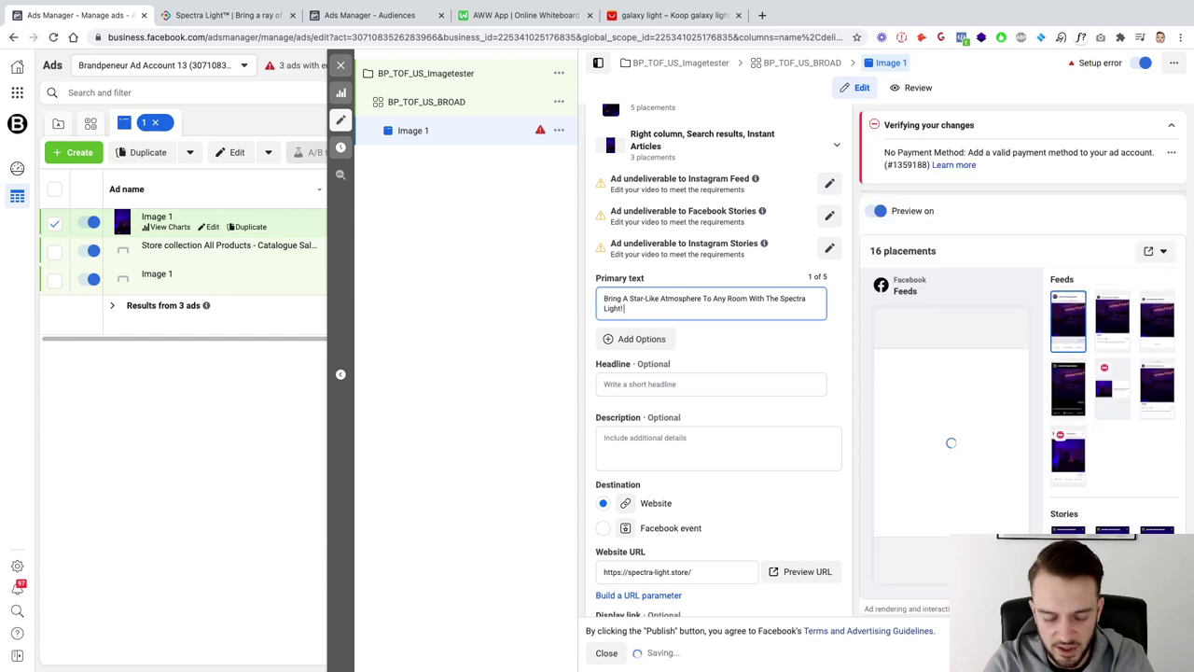
key("Return")
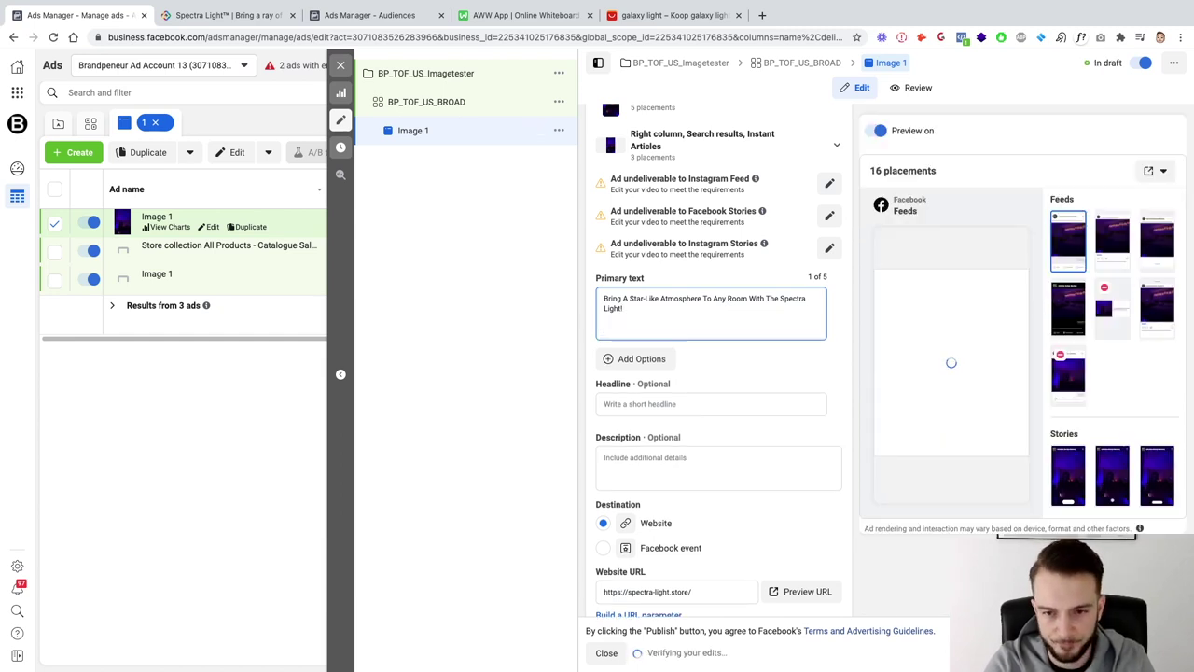
type("Click")
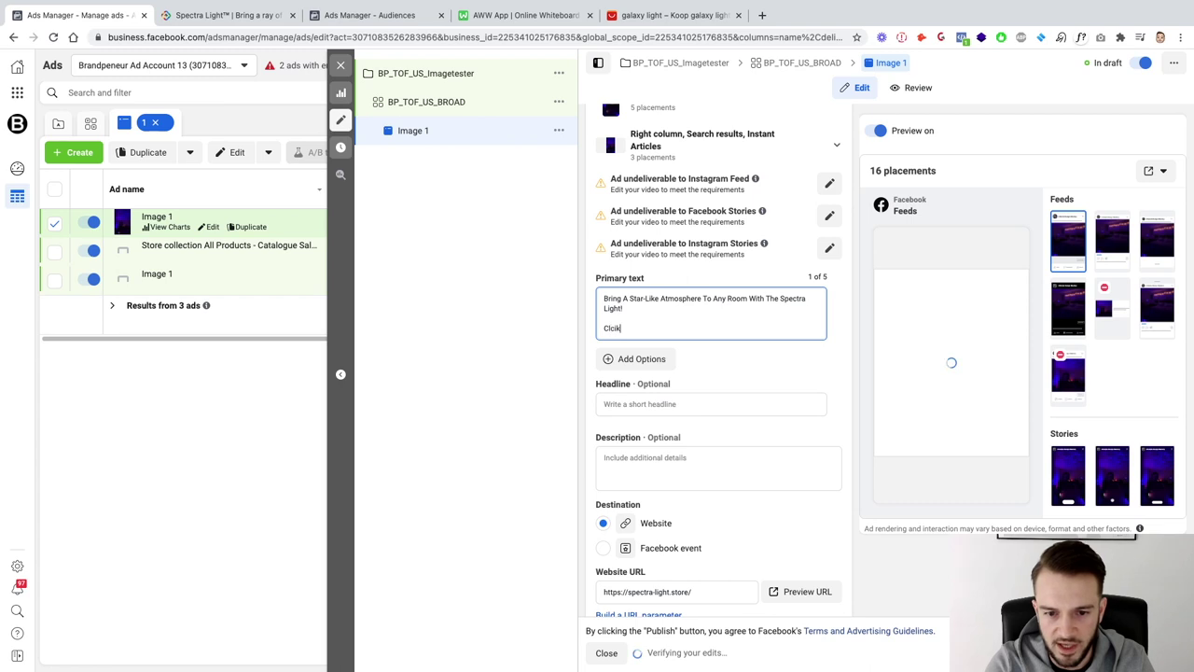
type(" Here")
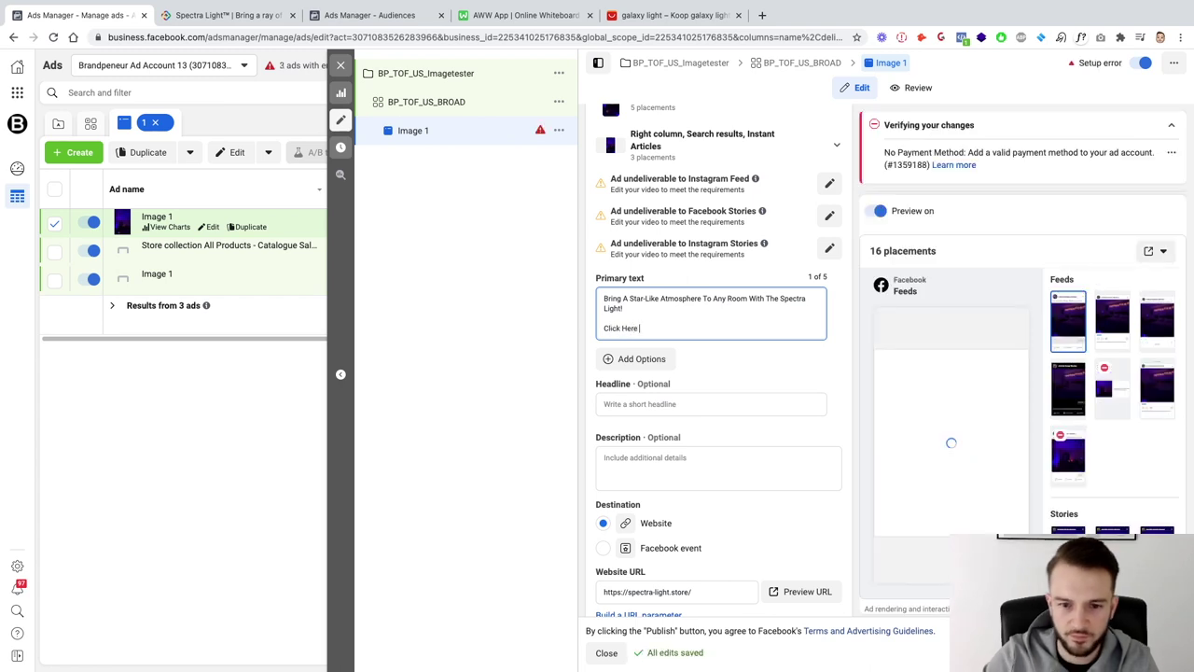
triple_click(704, 602)
key("super+c")
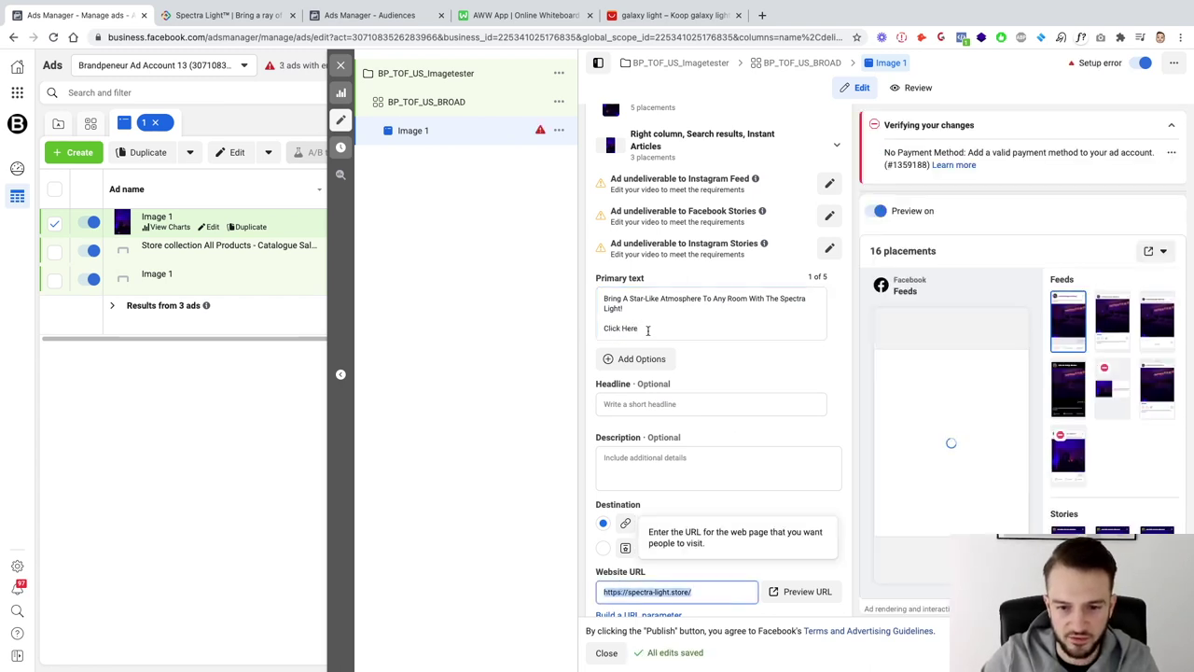
left_click(632, 326)
key("super+v")
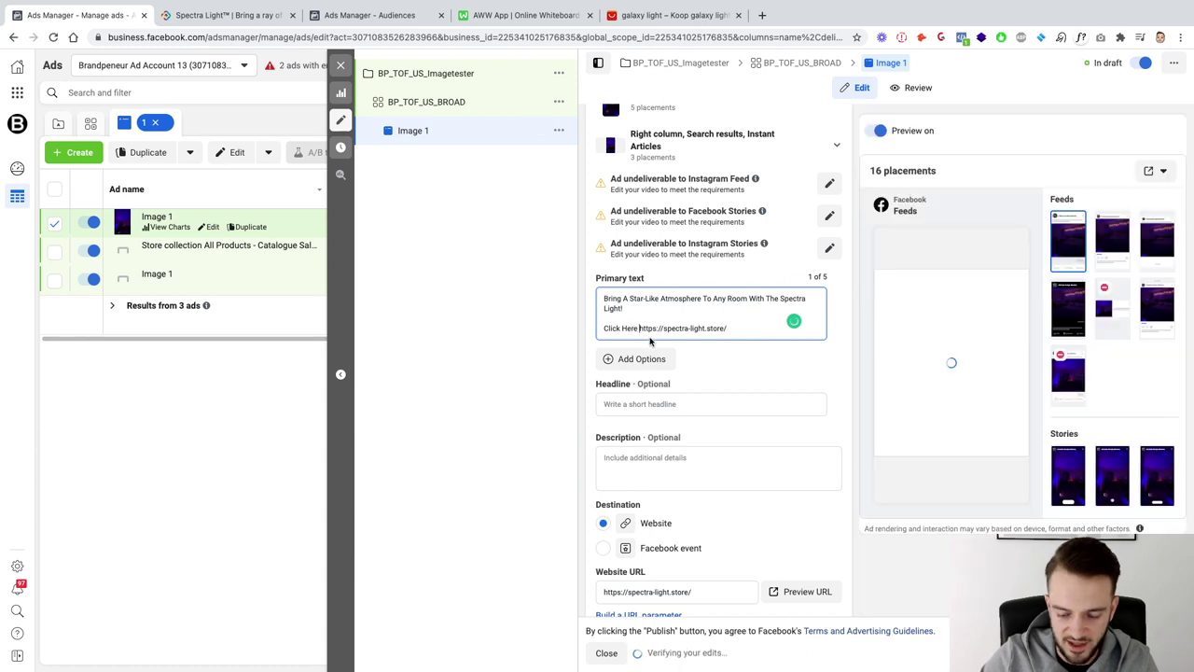
type(":")
Add a separate middle line to the primary text reading "We're selling out quickly so hurry while stocks last!"
key("Return")
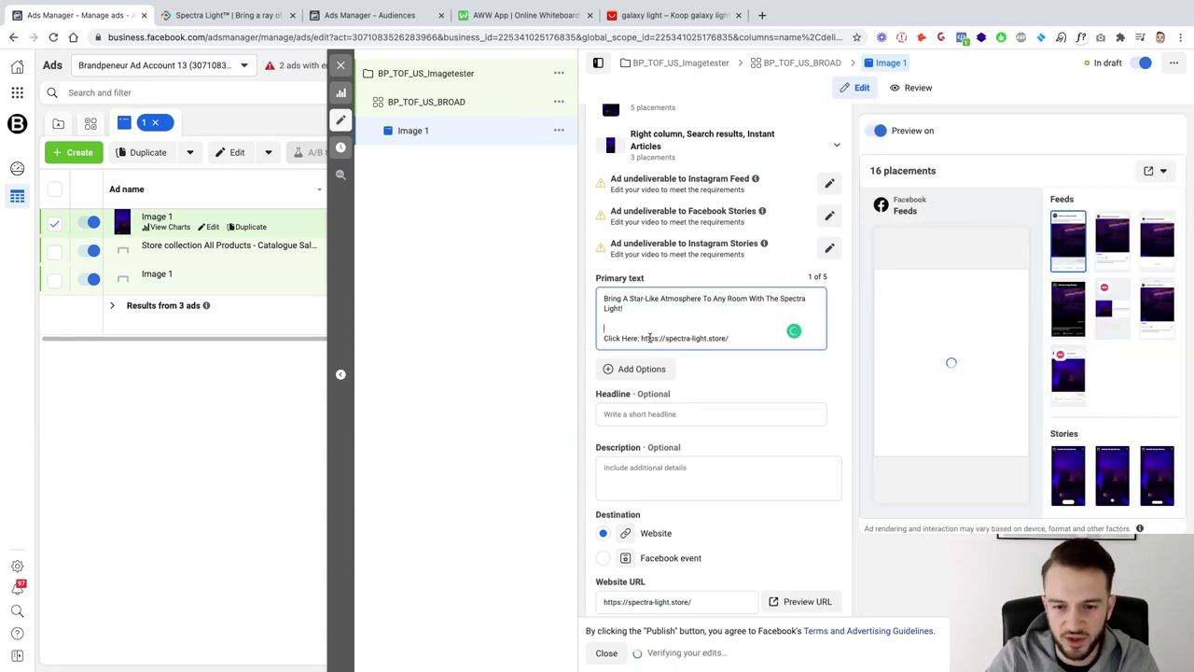
key("Return")
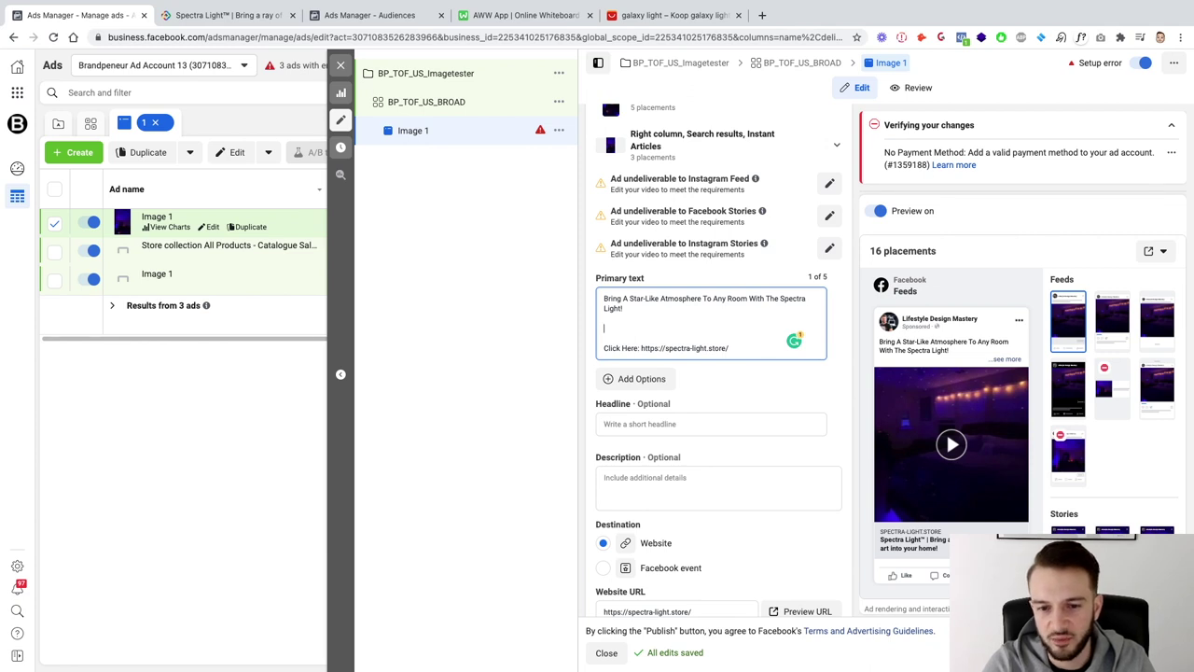
type("We're se")
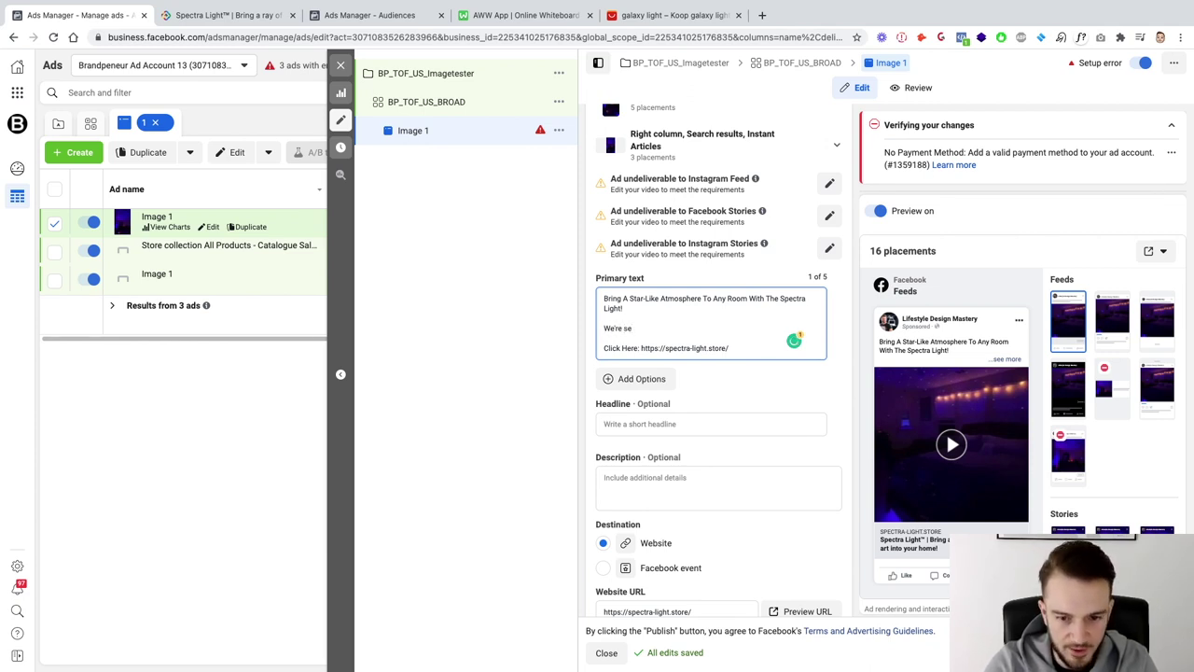
type("lling out quick")
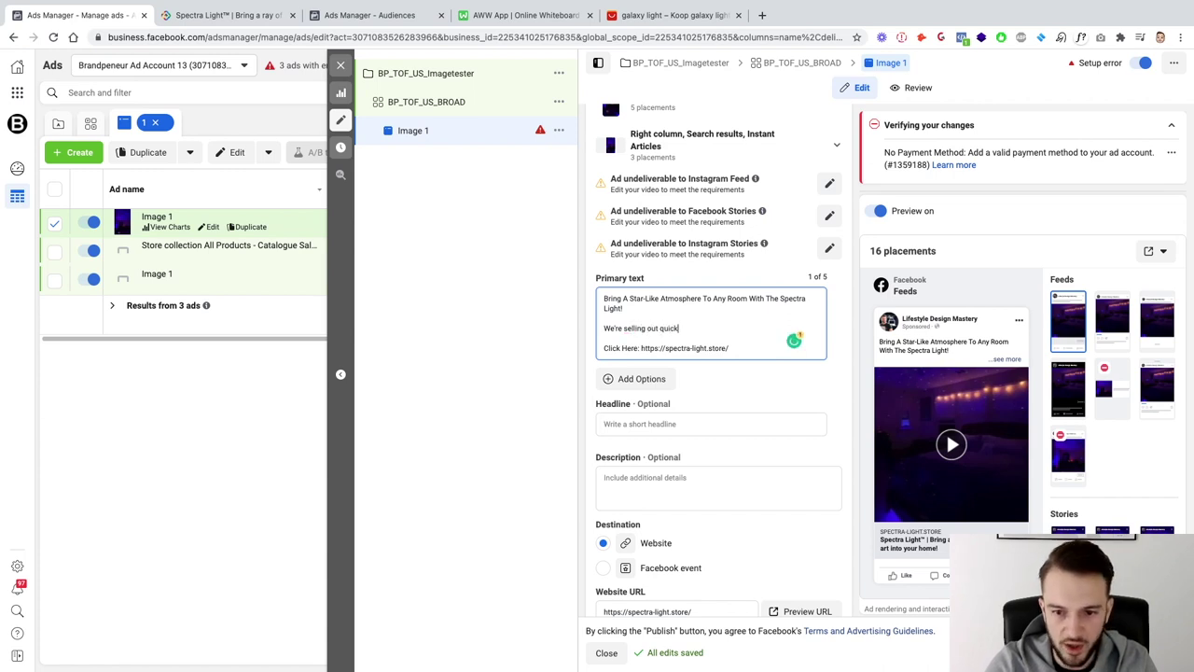
type("ly so hurry")
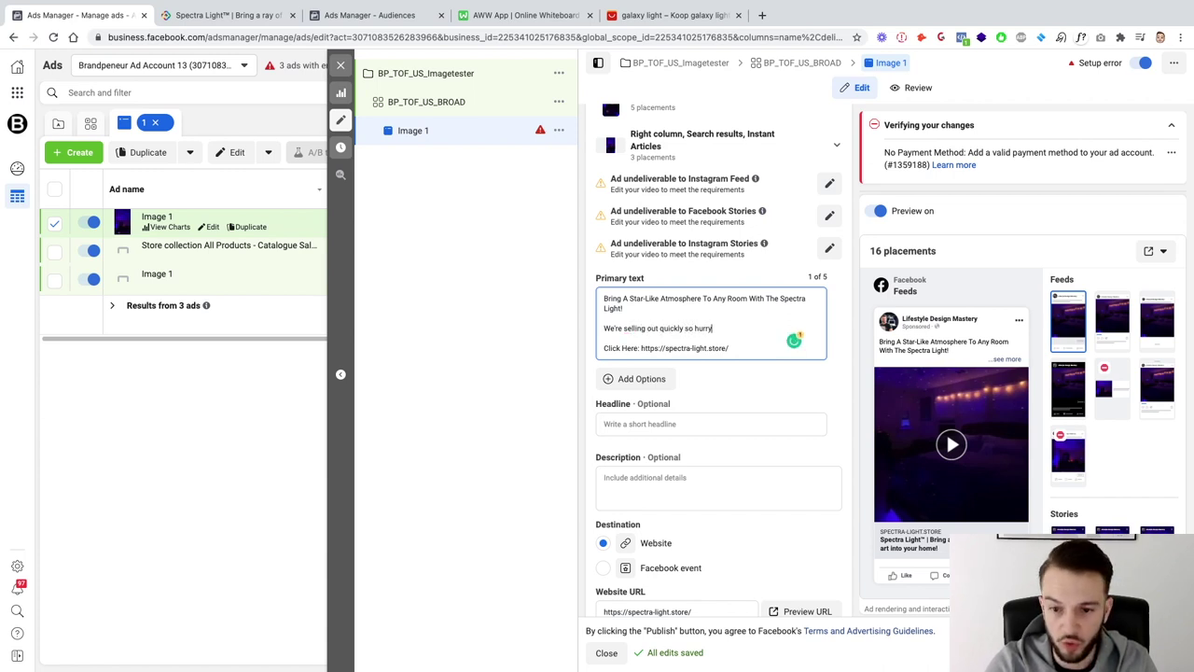
type(" wh")
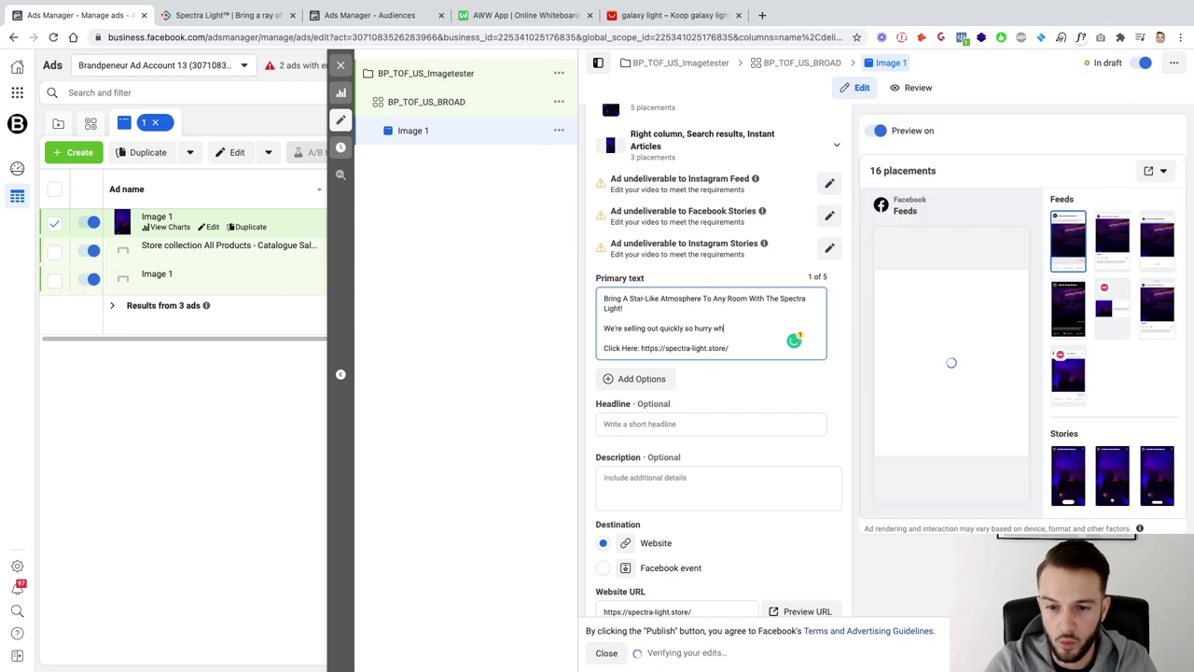
type("ile stoc")
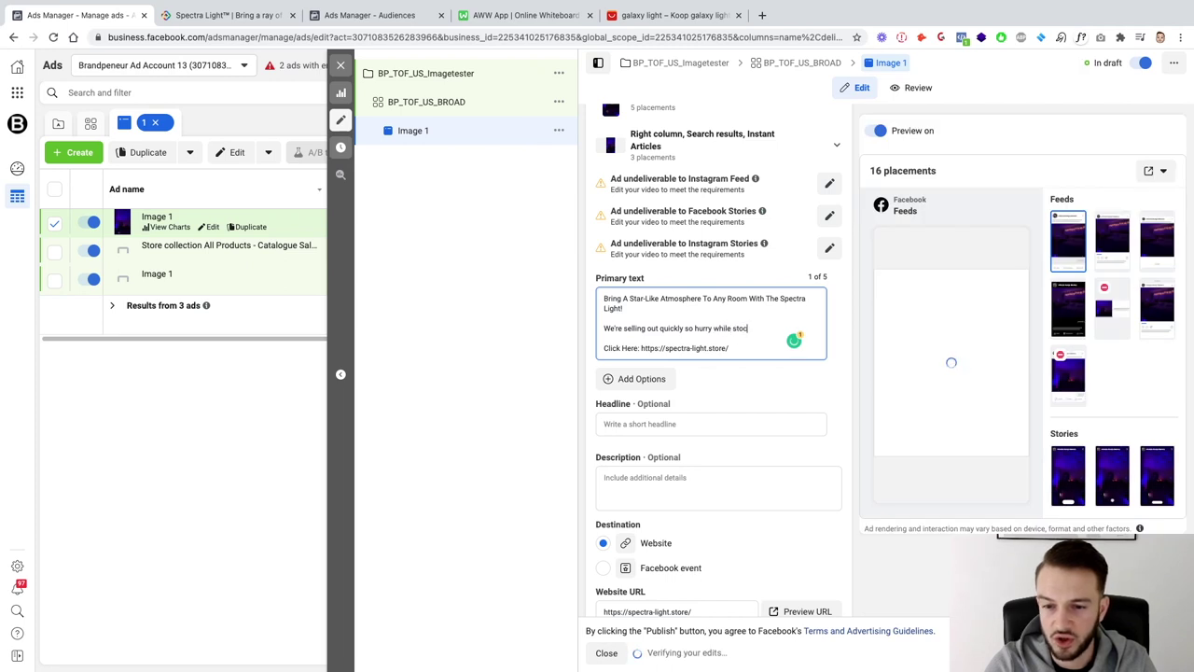
type("ks last!")
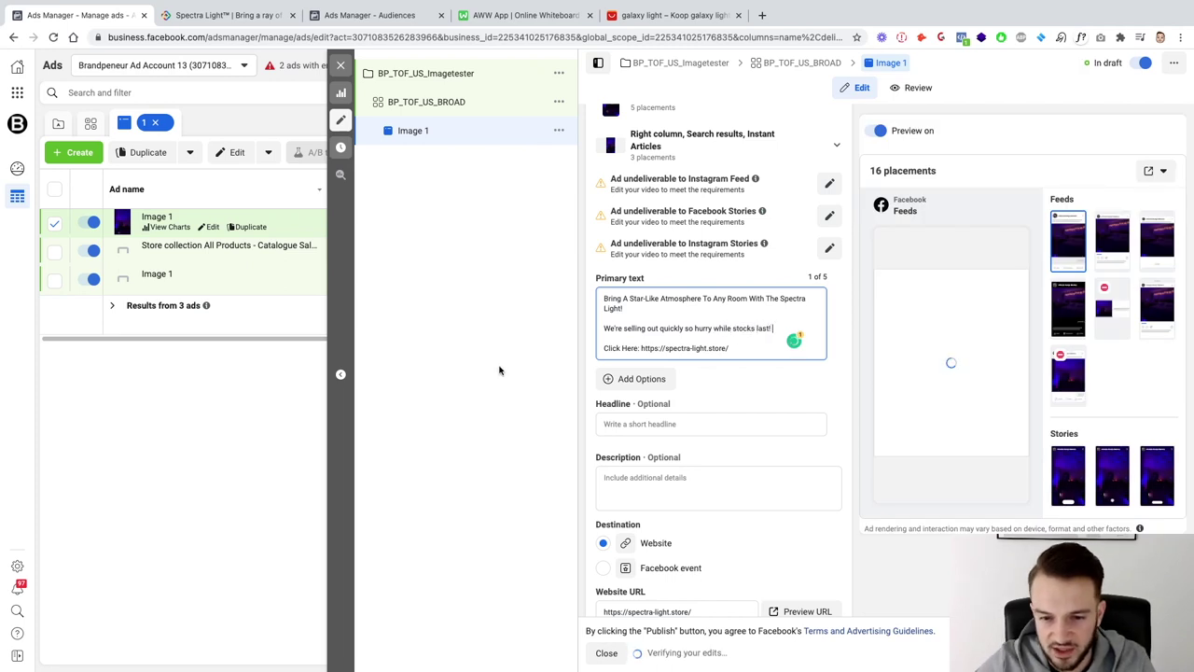
Reword the middle line of the primary text to read "so hurry up - while stocks last!"
left_click(713, 328)
type("up -")
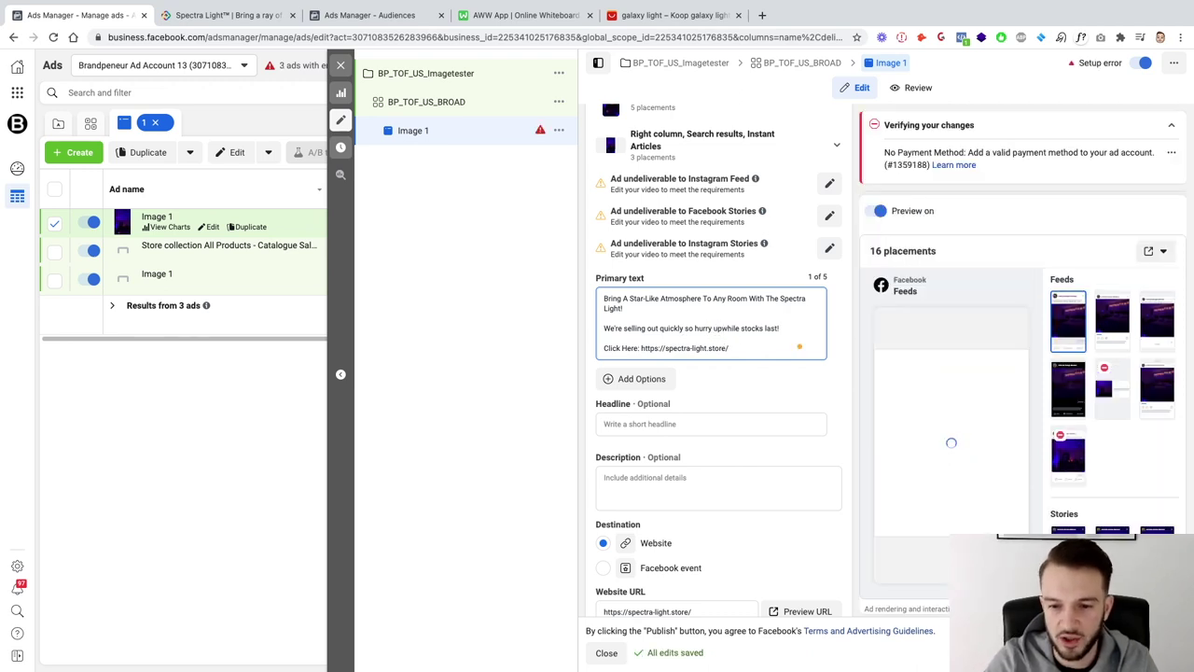
key("End")
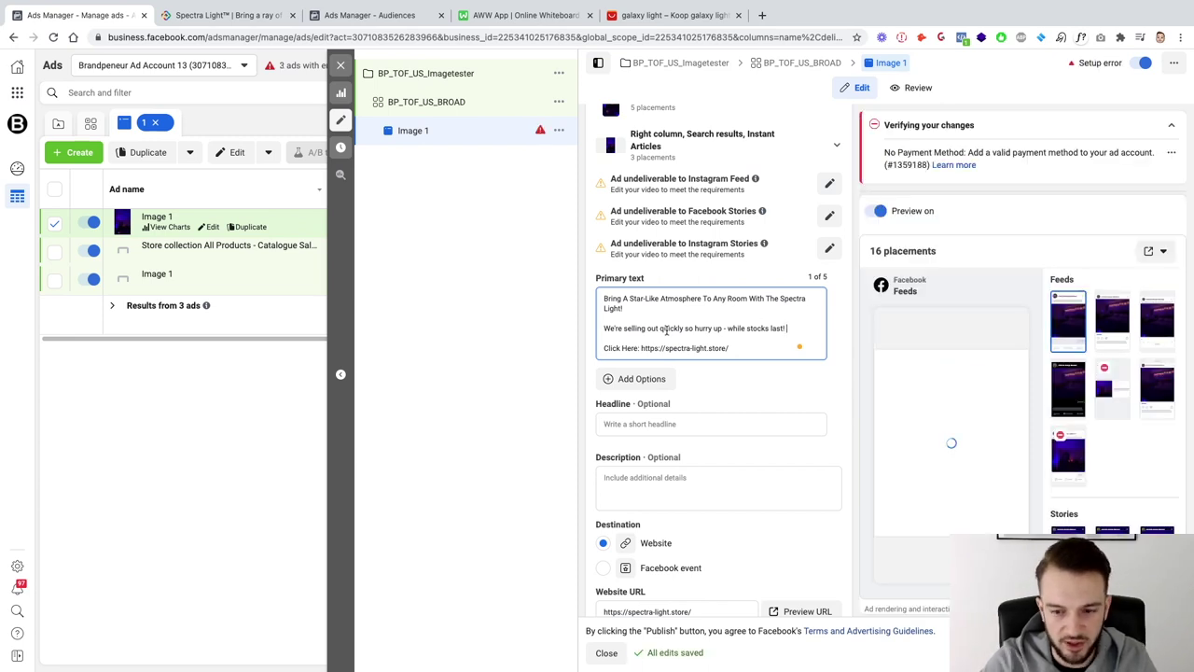
Insert a Milky Way night-sky emoji after "Spectra Light!" in the first line of the primary text
key("ctrl+super+space")
type("light")
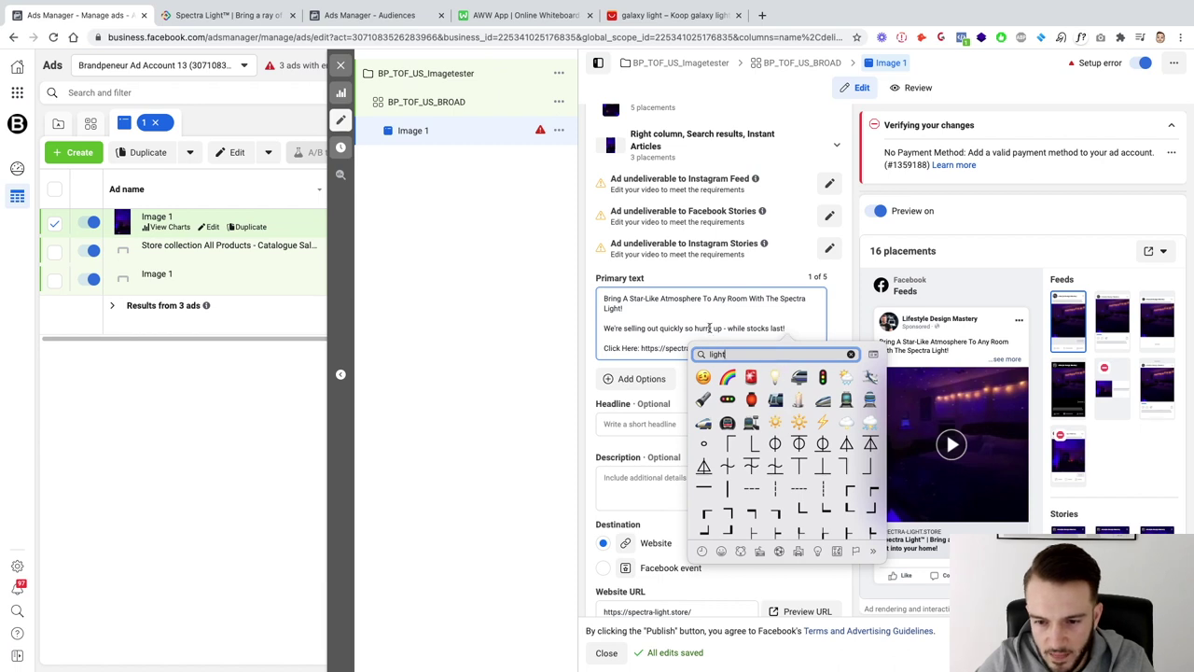
left_click(657, 309)
key("ctrl+super+space")
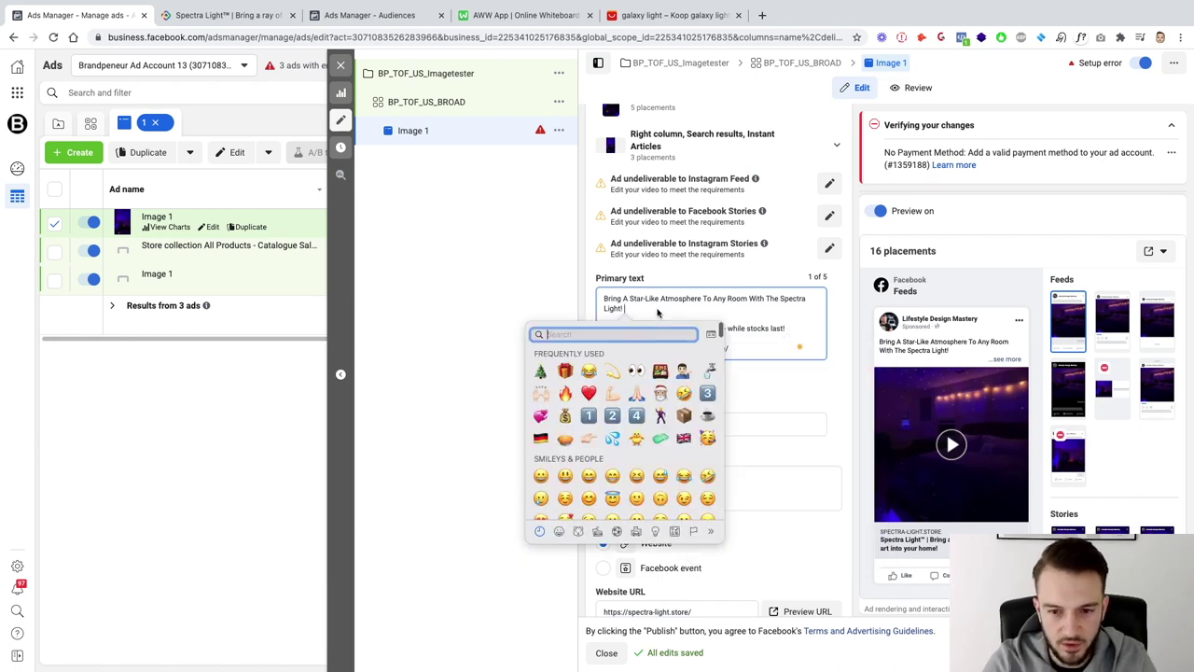
type("alchemy")
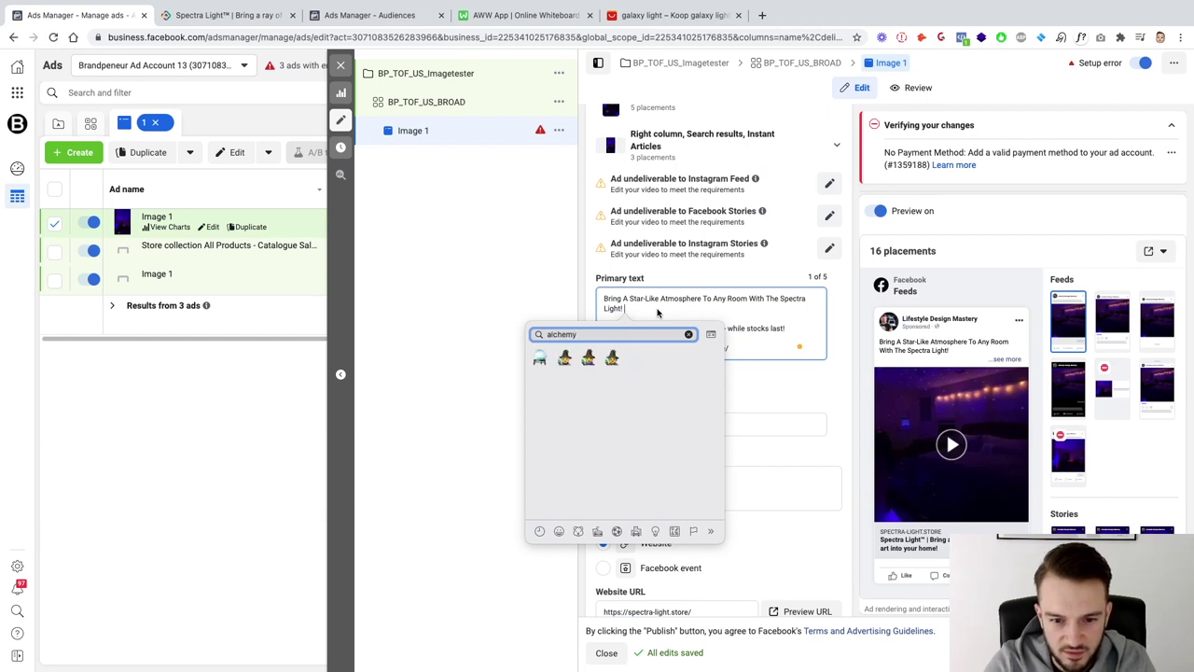
left_click(539, 359)
scroll(586, 403, "down", 5)
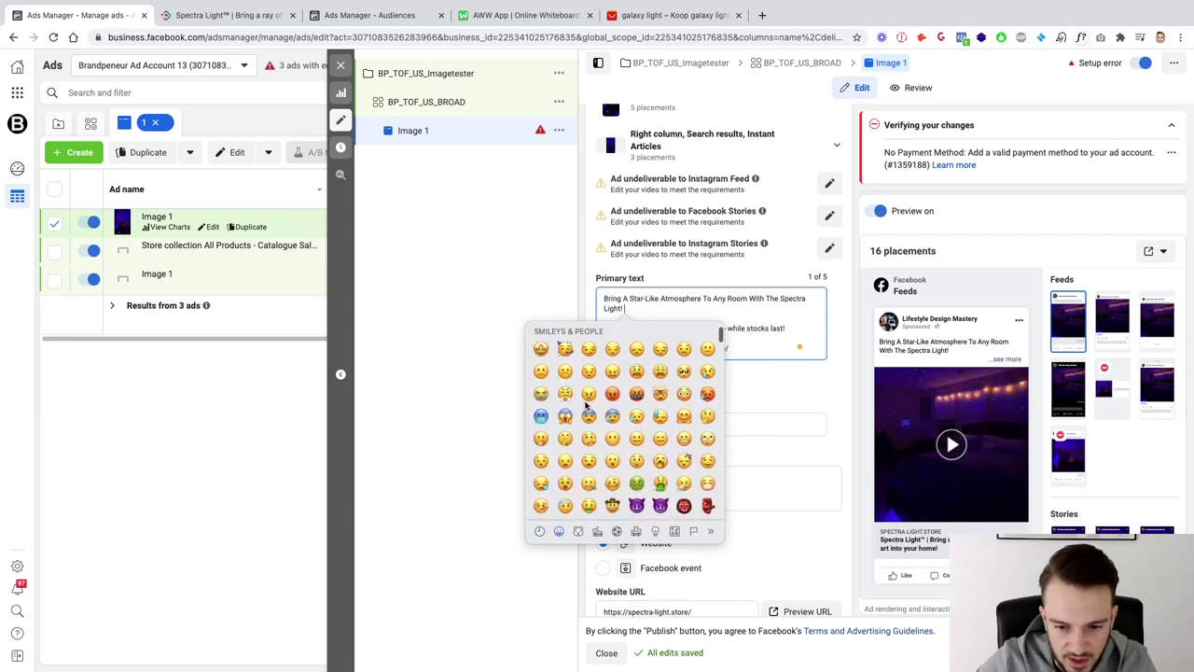
scroll(586, 403, "down", 10)
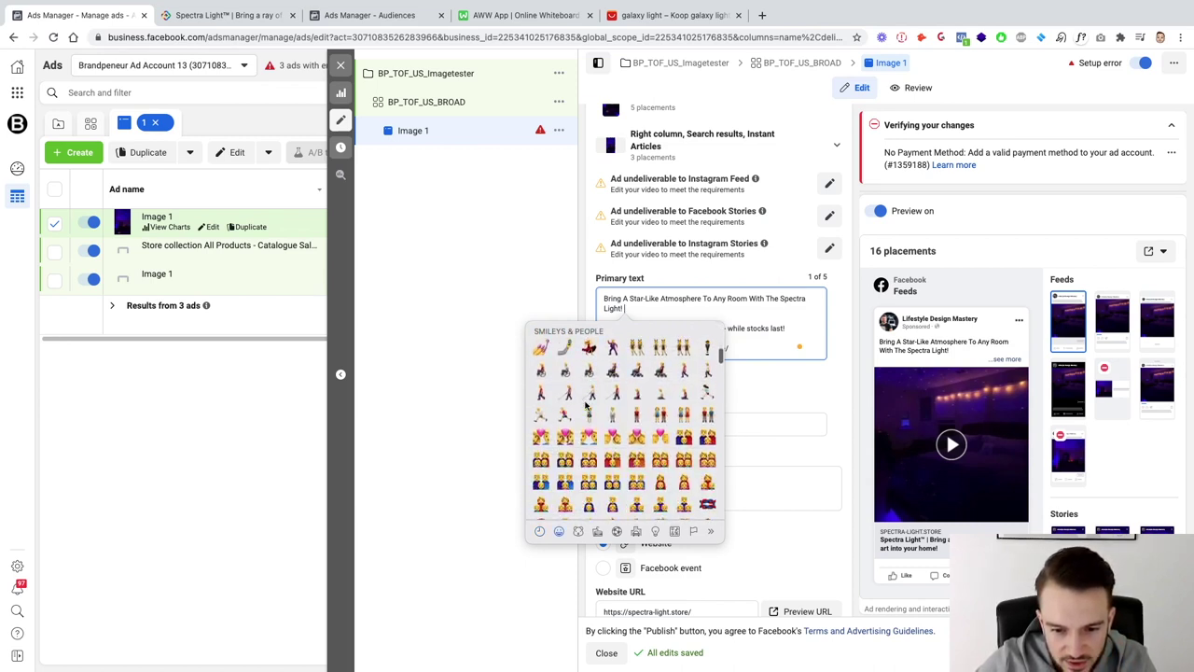
scroll(586, 404, "down", 8)
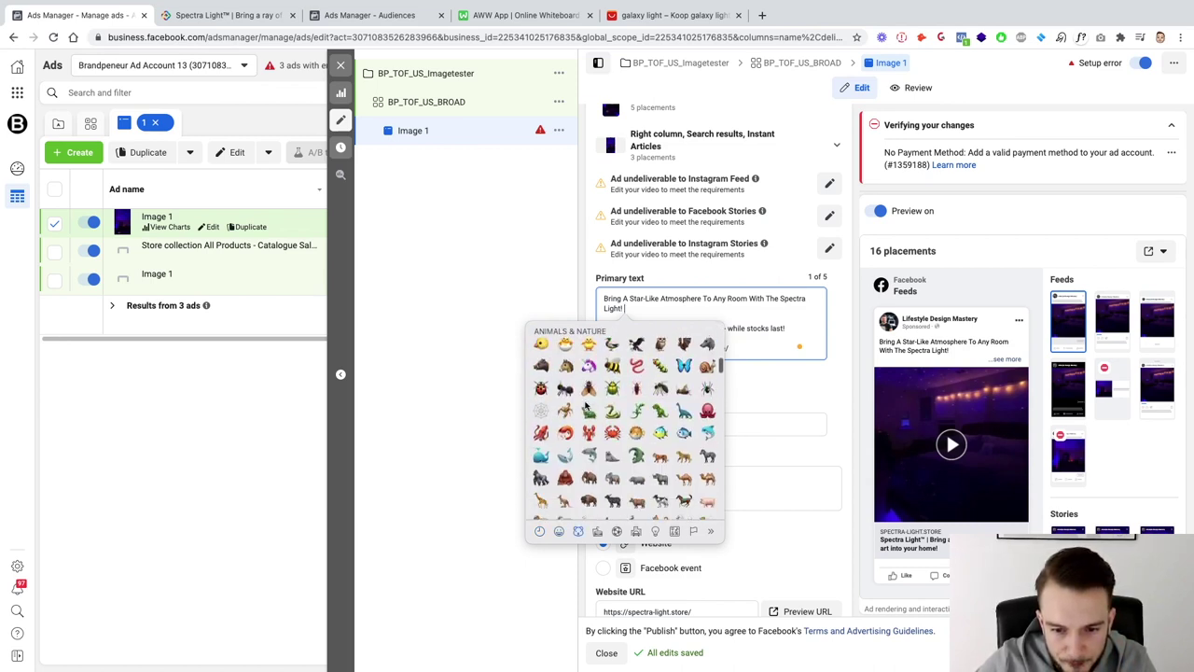
scroll(586, 403, "down", 10)
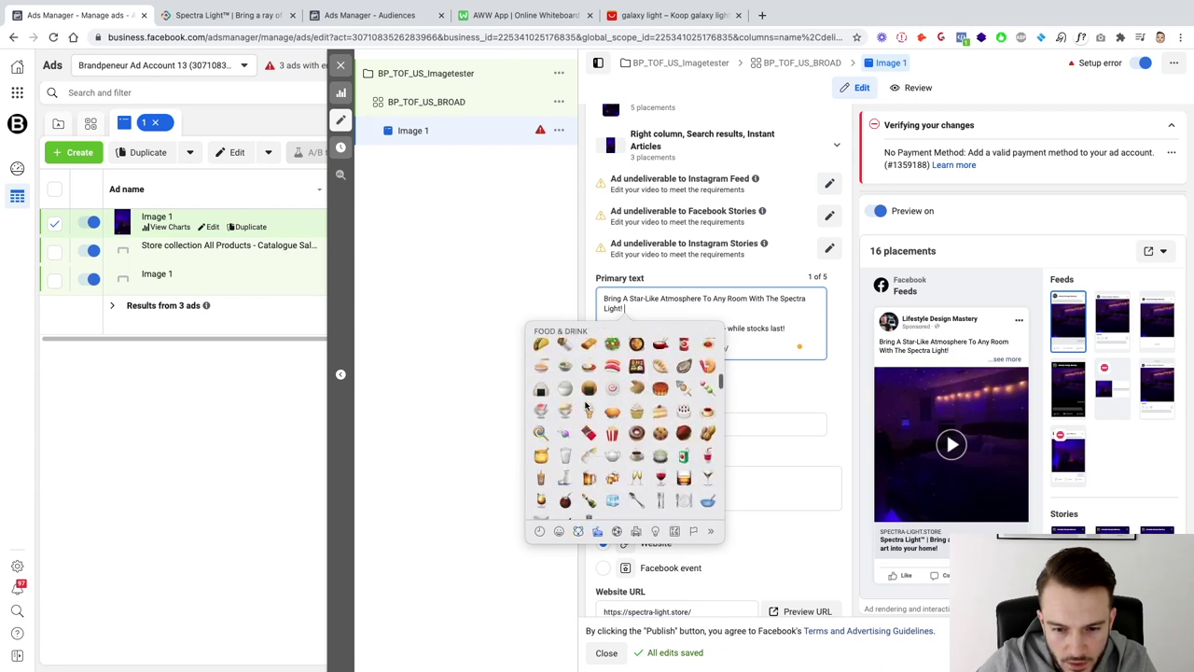
scroll(587, 403, "down", 10)
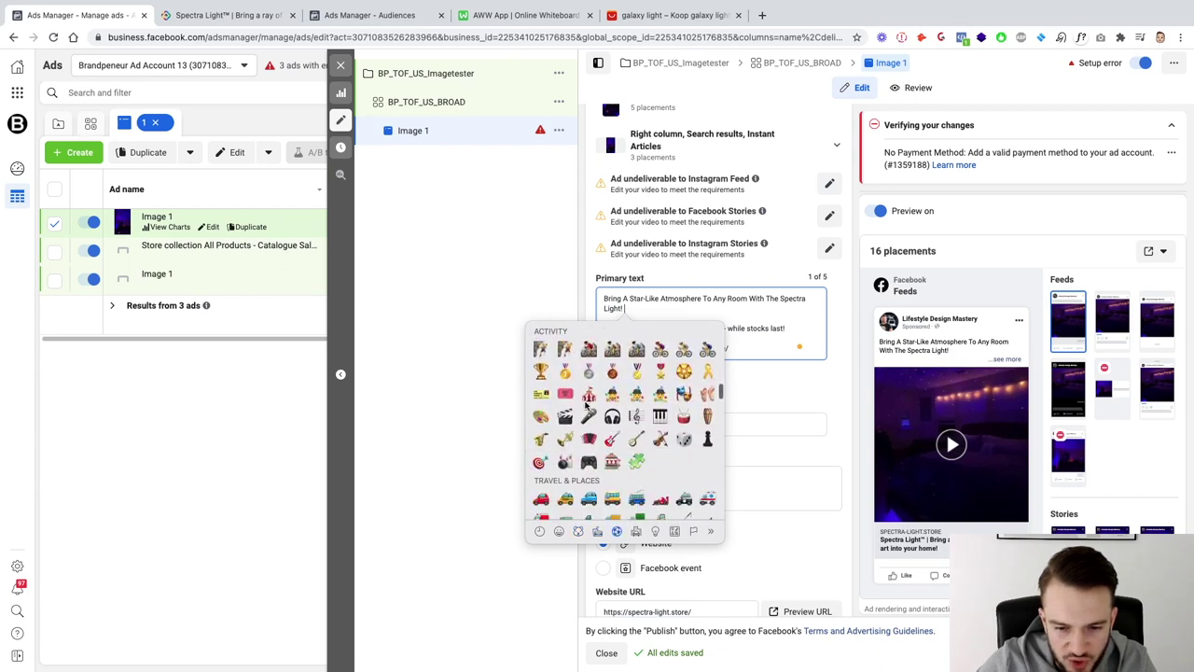
scroll(586, 403, "down", 10)
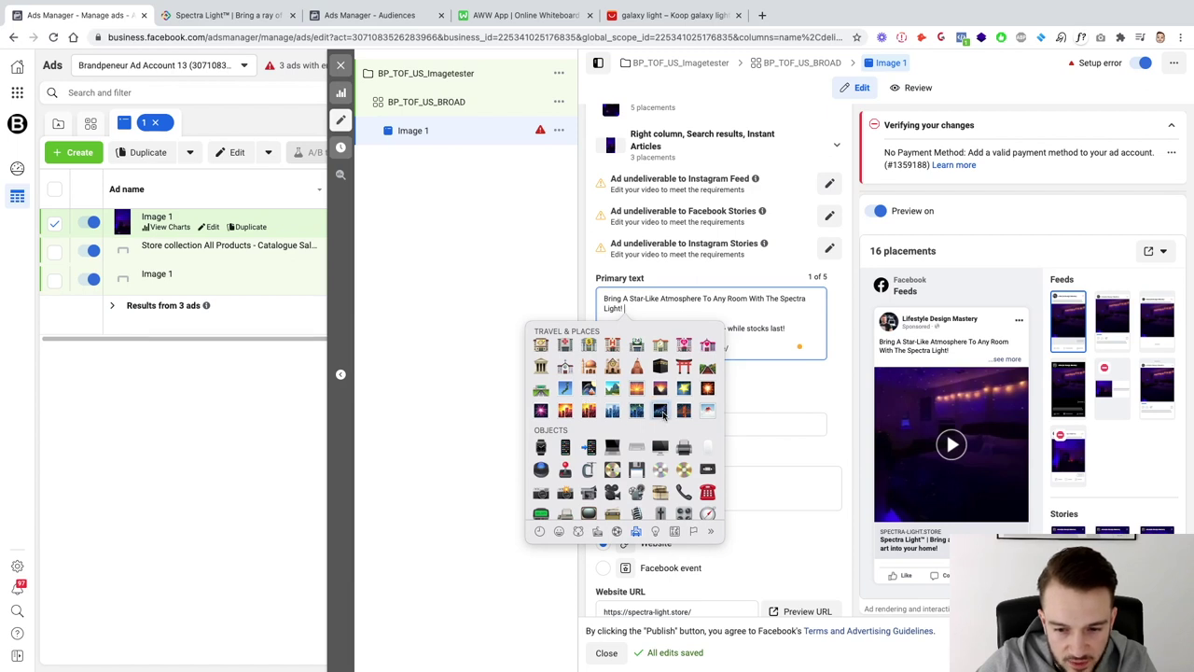
left_click(661, 412)
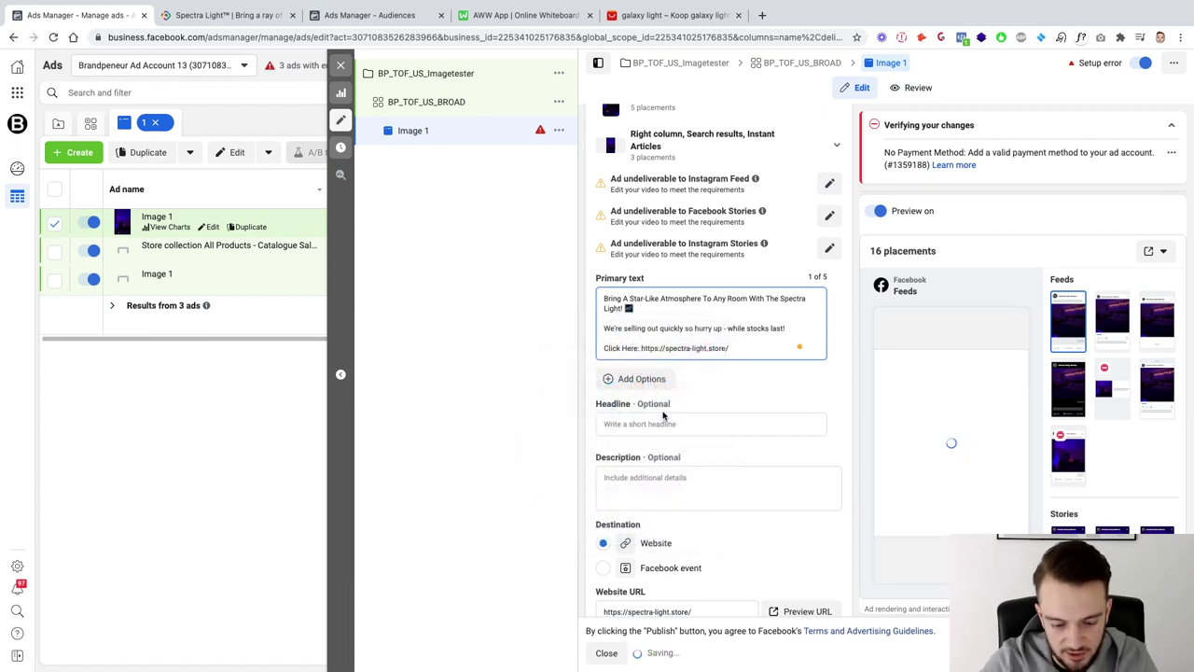
Add a purple crystal ball emoji directly after the night-sky emoji in the primary text
scroll(664, 420, "down", 5)
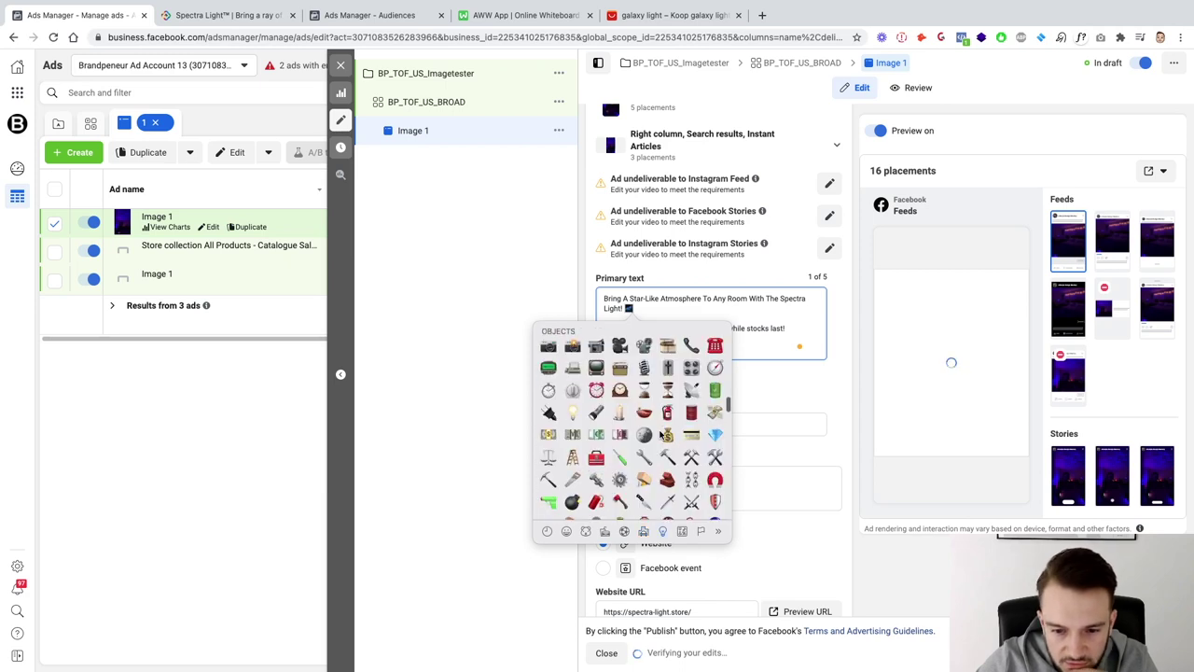
scroll(662, 434, "down", 3)
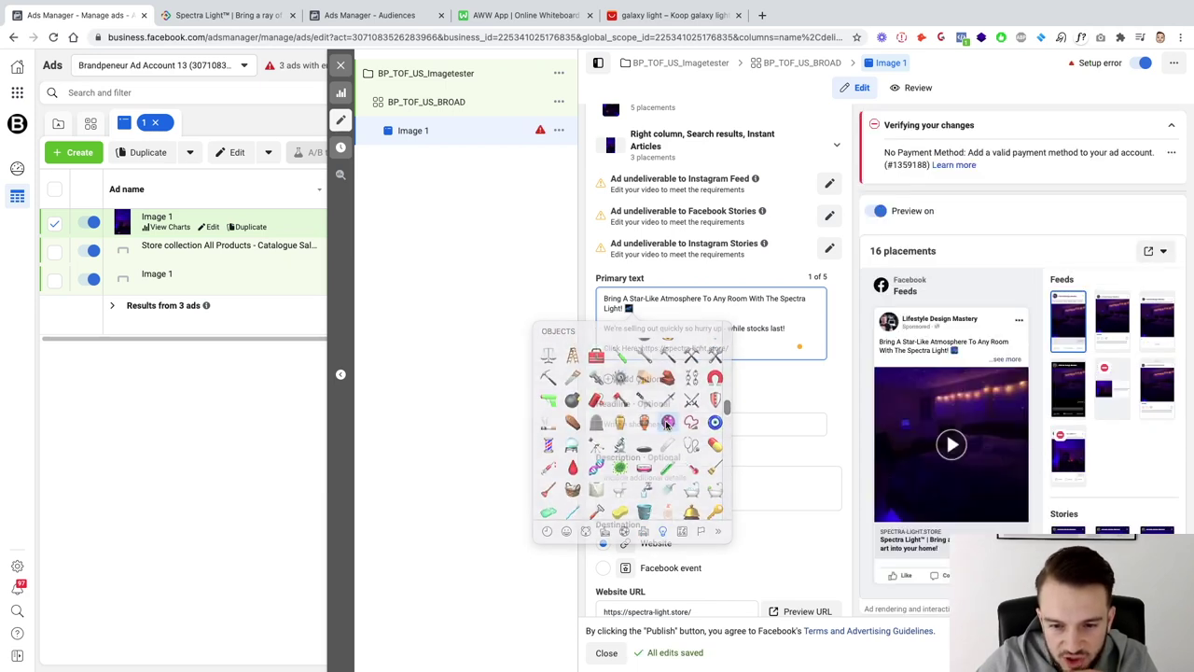
left_click(668, 422)
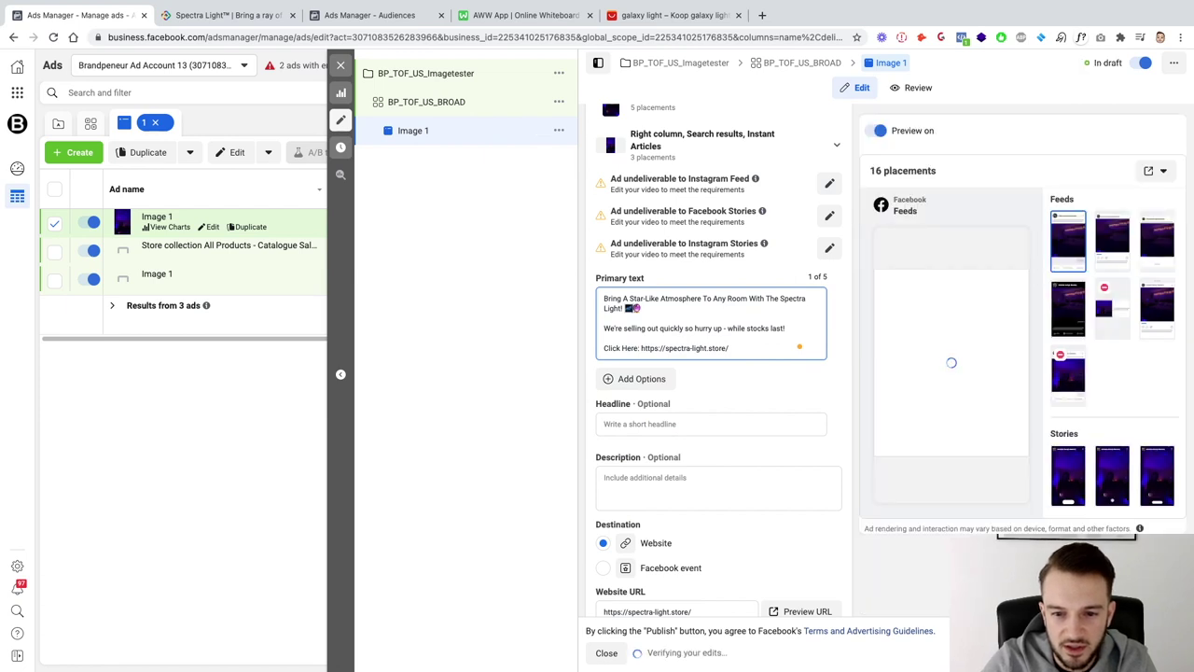
Insert a red double exclamation mark emoji at the end of the "while stocks last!" line
left_click(787, 328)
scroll(774, 374, "up", 5)
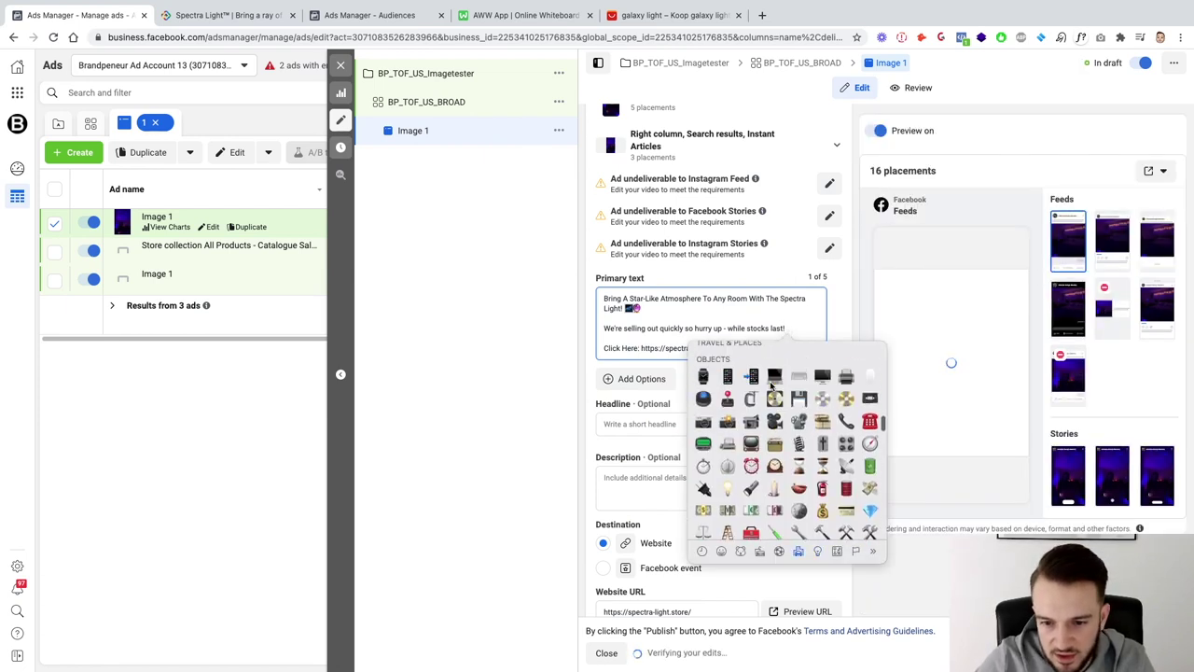
scroll(770, 386, "up", 5)
type("!")
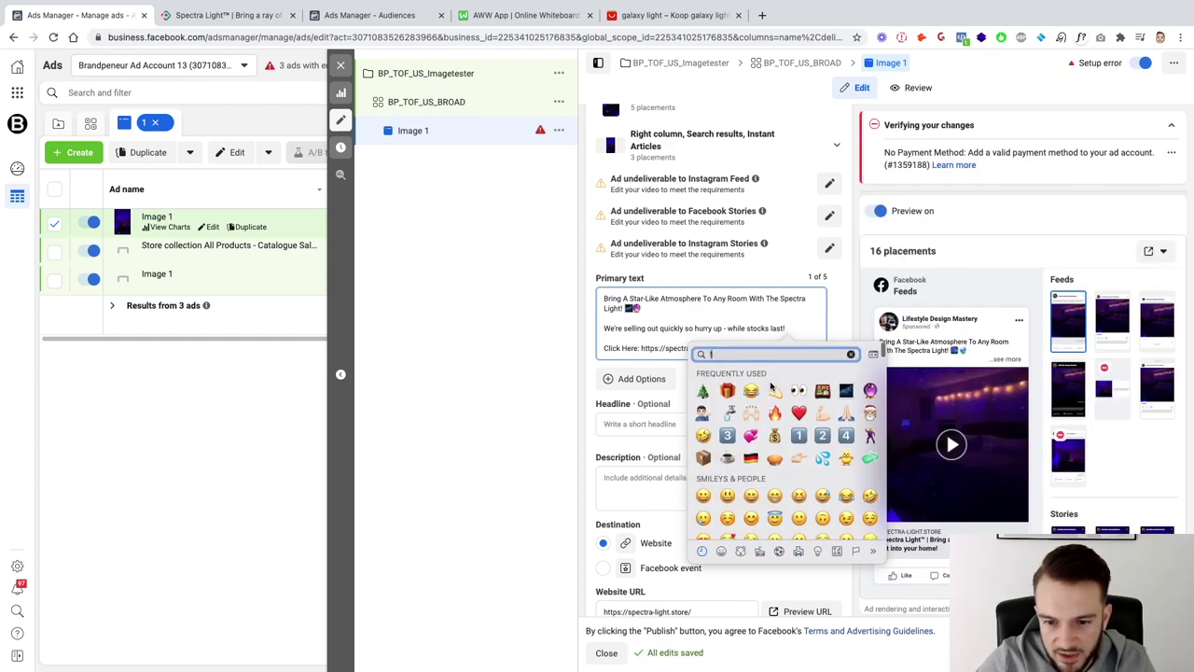
key("BackSpace")
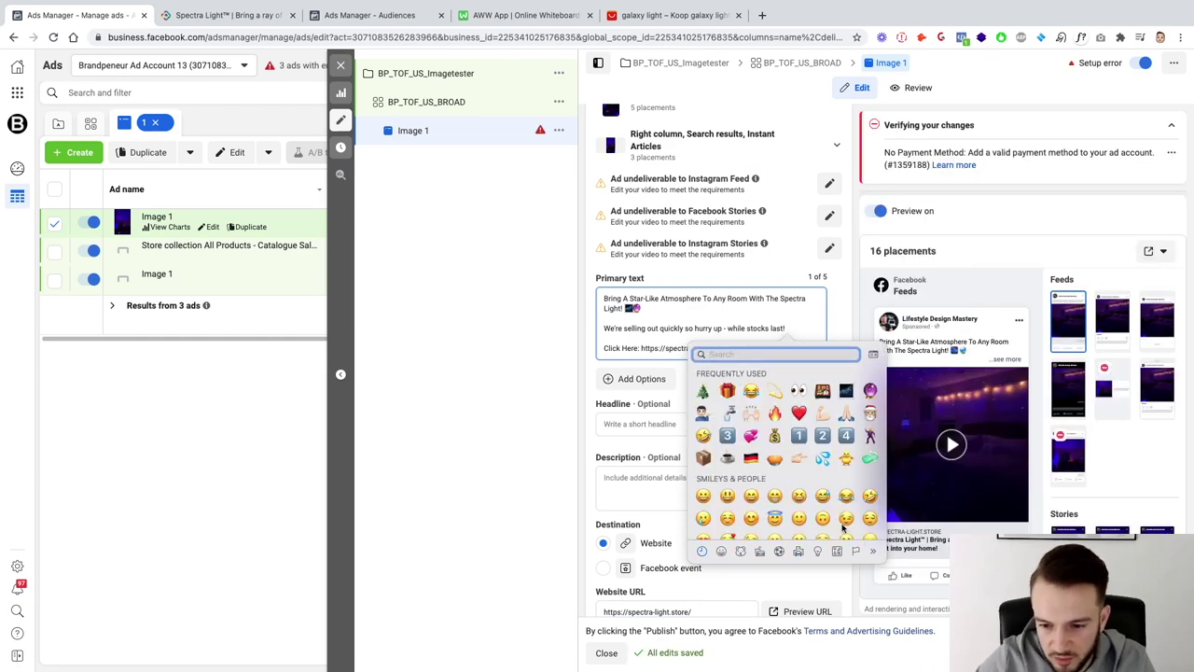
left_click(856, 551)
scroll(828, 495, "down", 10)
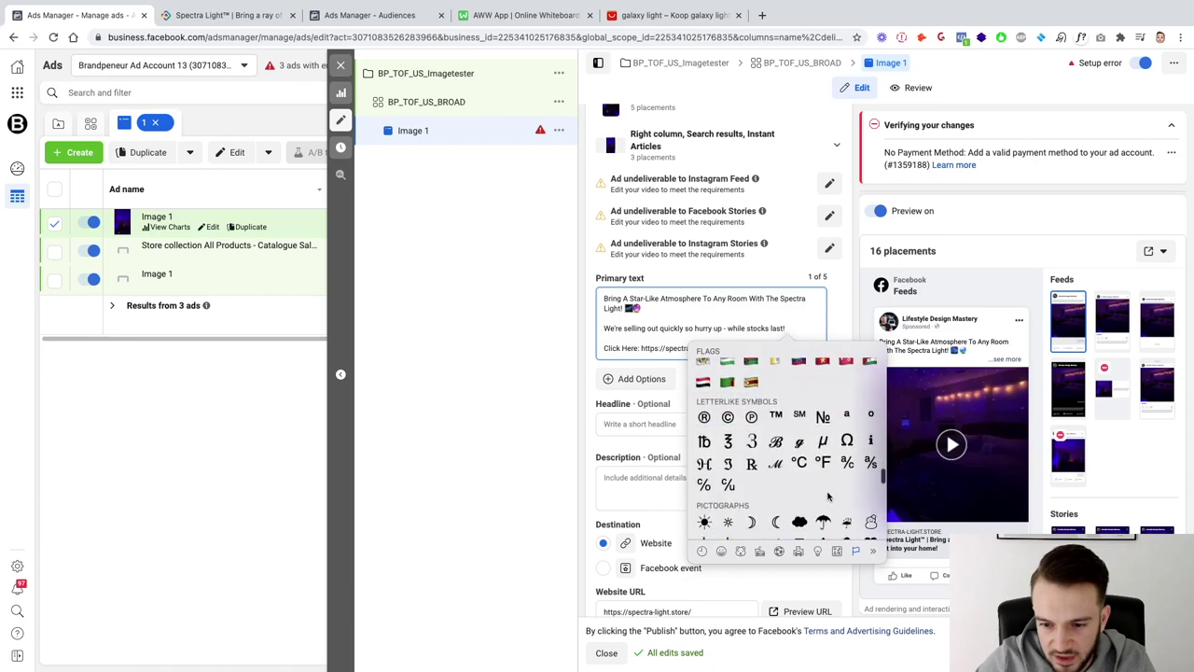
scroll(828, 496, "down", 10)
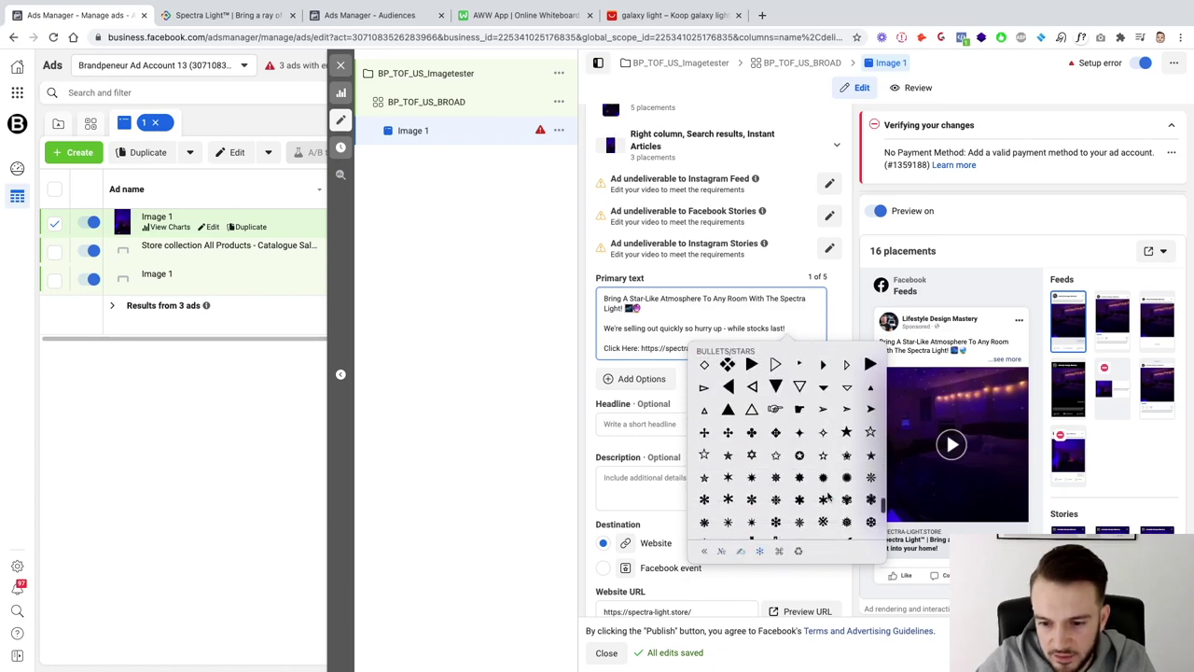
scroll(794, 417, "up", 10)
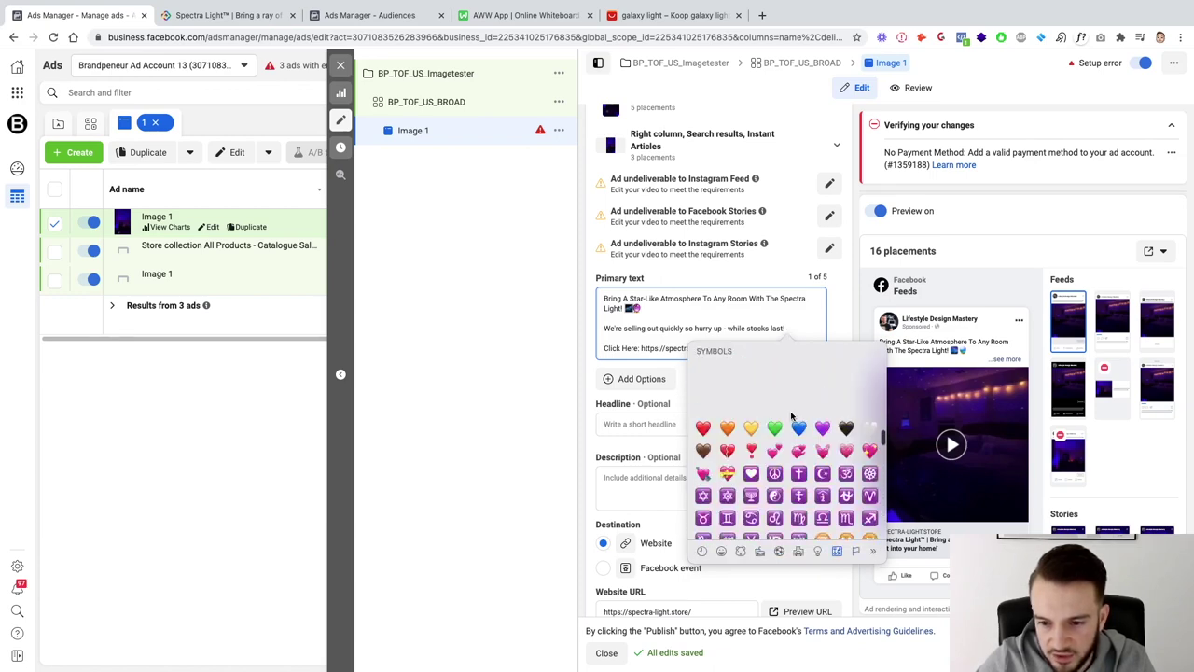
scroll(801, 485, "down", 1)
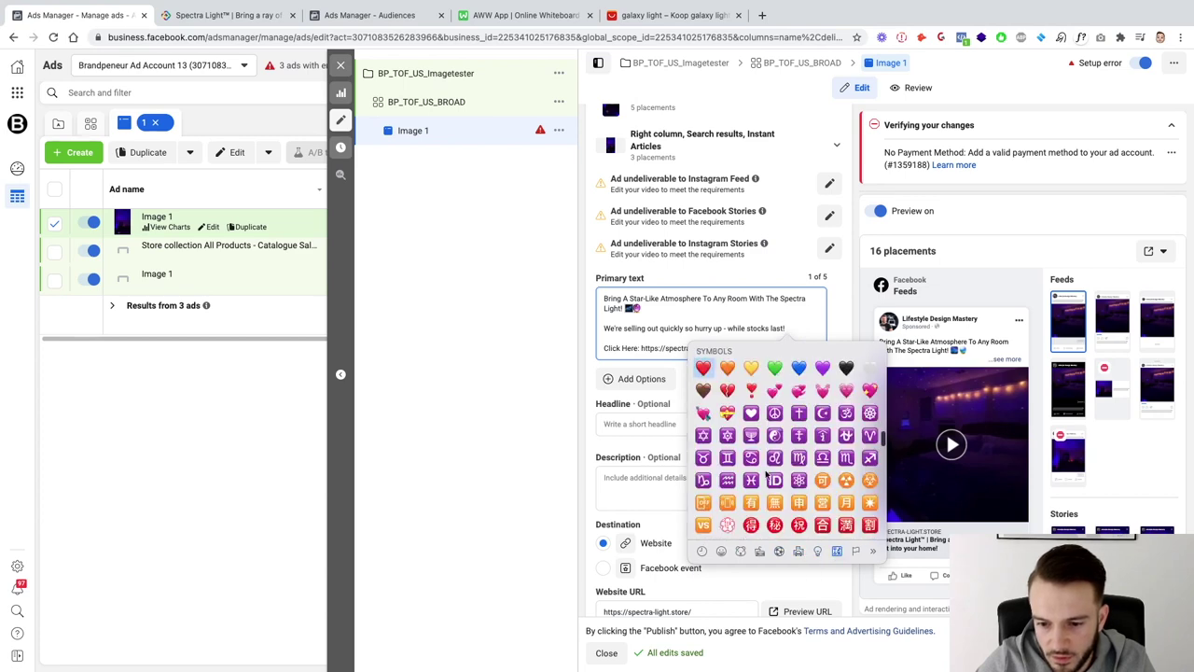
scroll(767, 476, "down", 1)
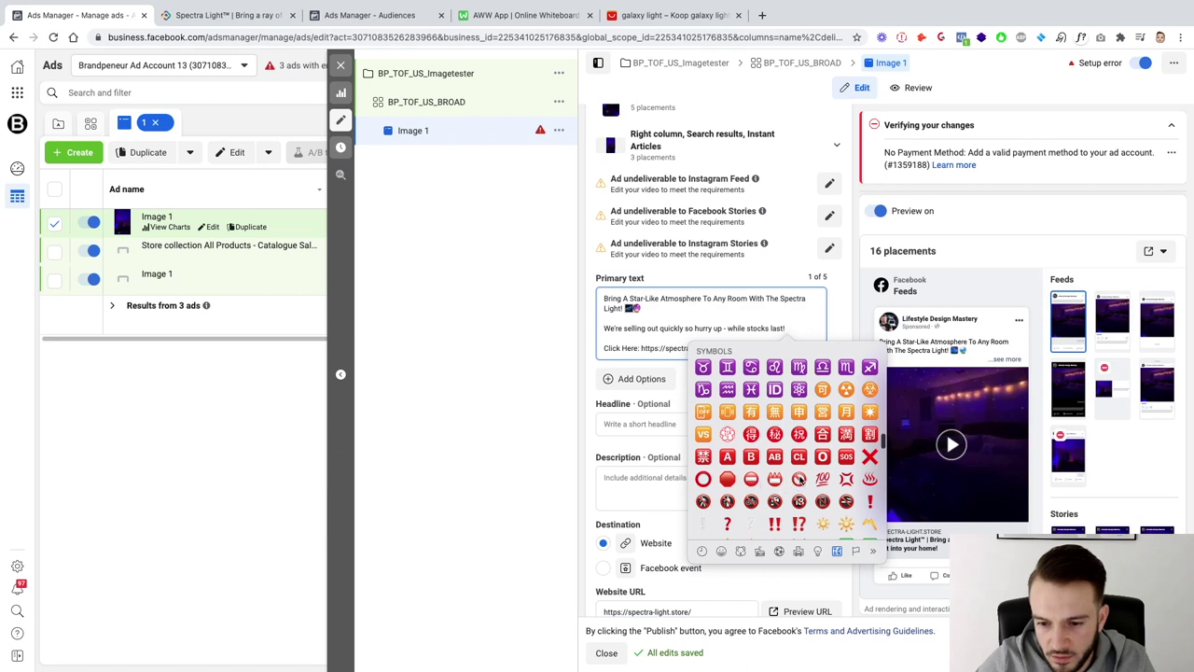
scroll(800, 479, "down", 1)
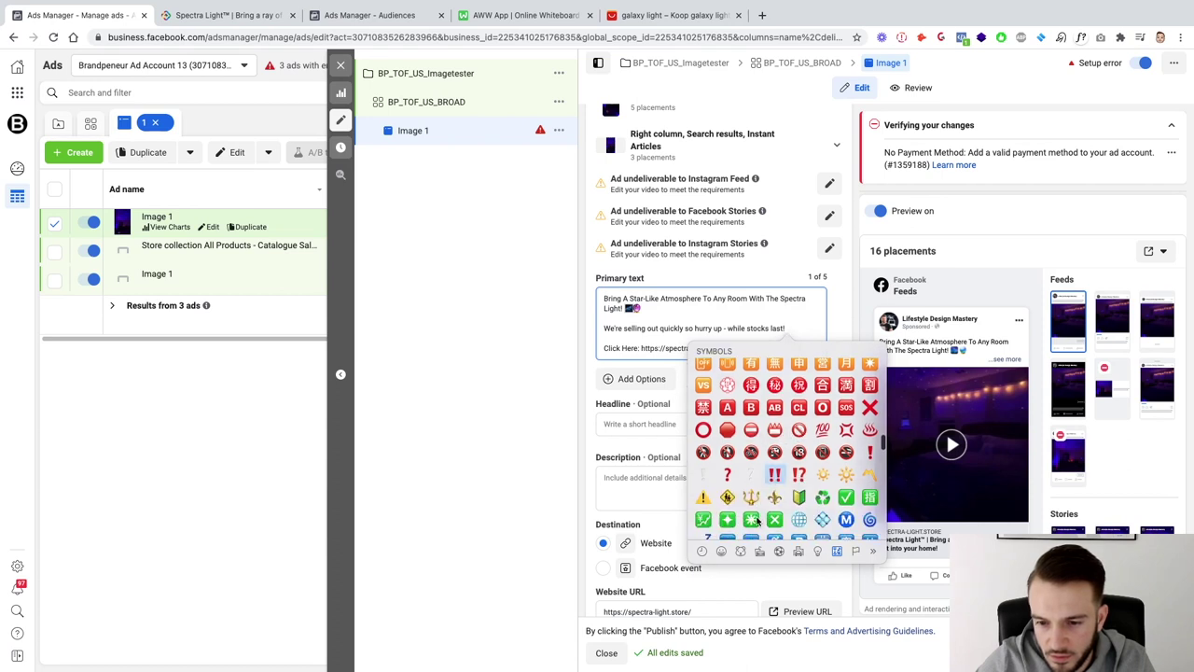
key("Return")
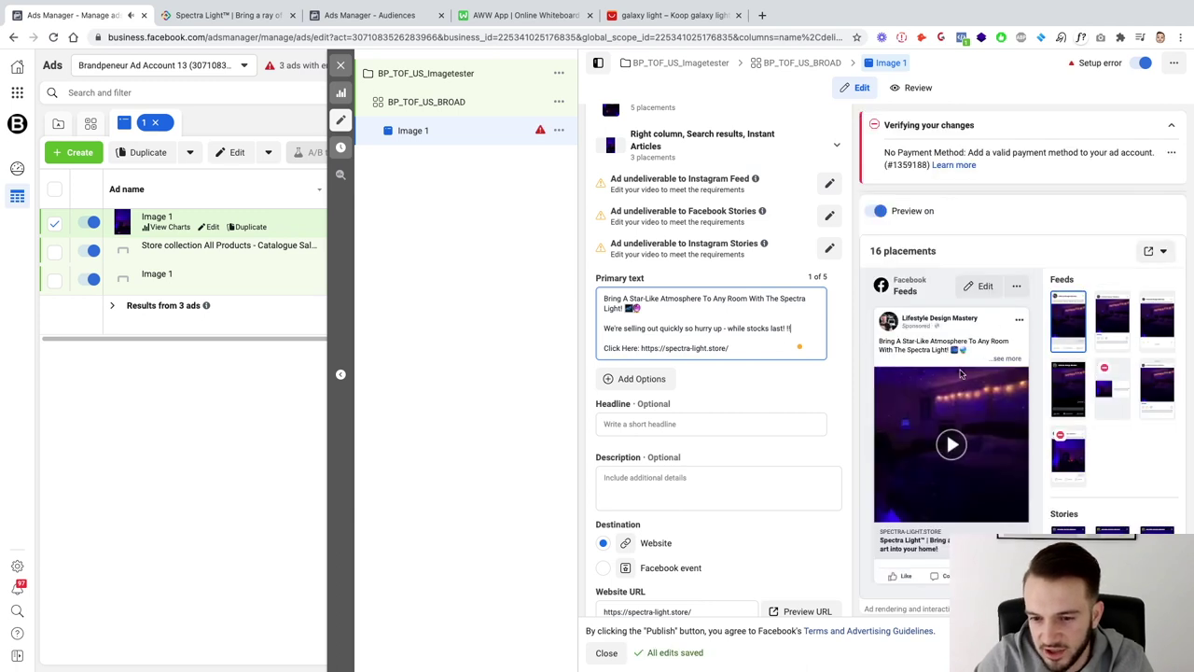
Expand the full ad text in the Facebook feed preview and remove the plain exclamation mark before the double exclamation emoji
left_click(1006, 360)
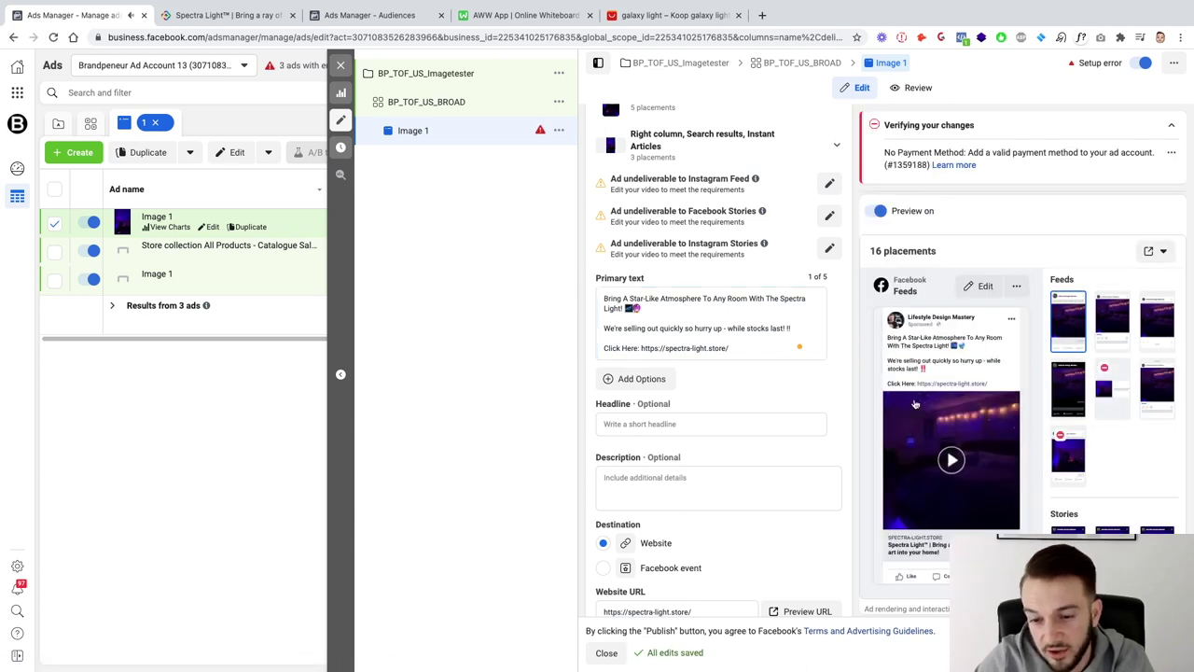
left_click(788, 330)
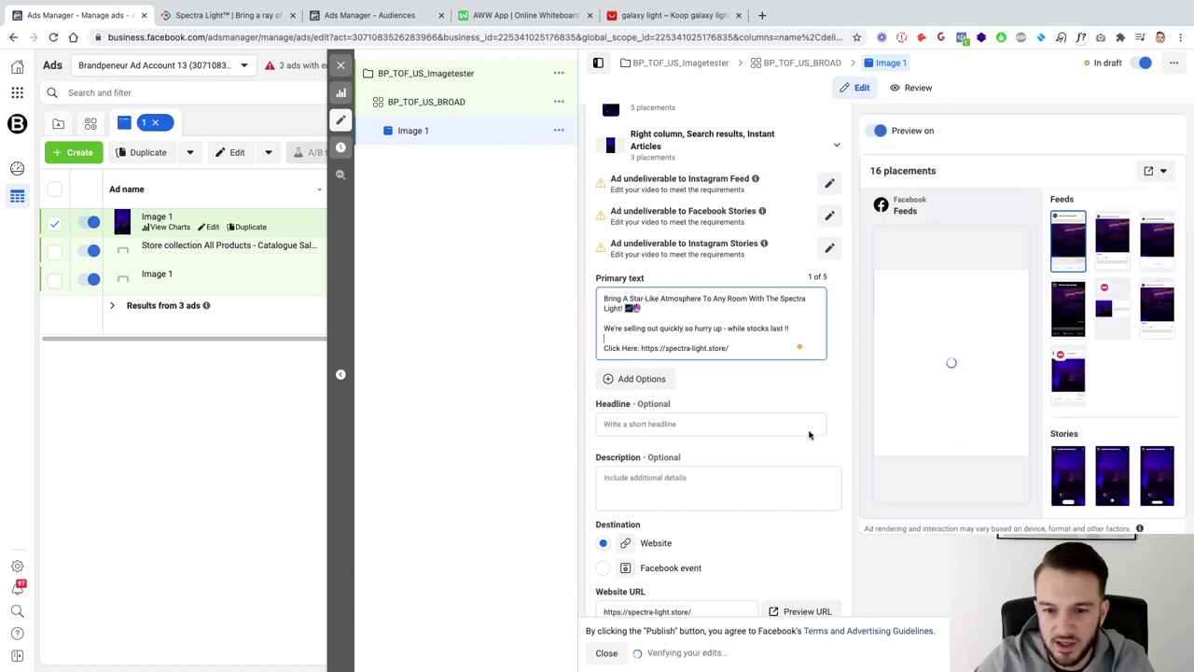
Copy the entire primary text and paste it into a new second primary text option
key("ctrl+a")
key("ctrl+c")
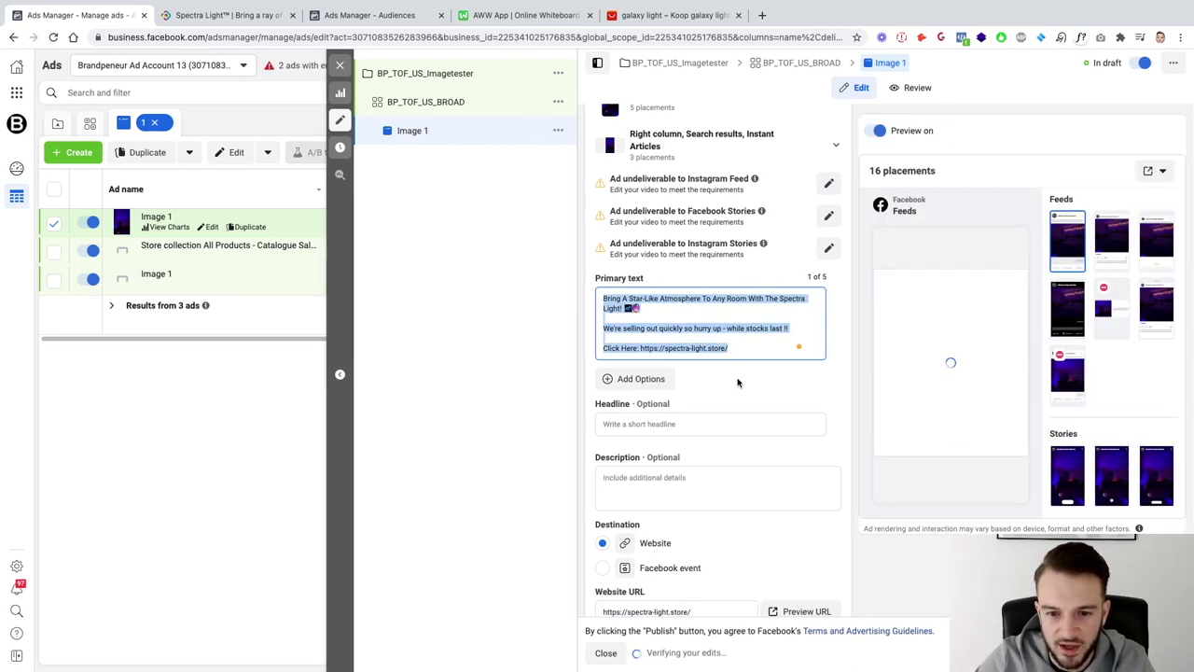
left_click(737, 382)
left_click(658, 379)
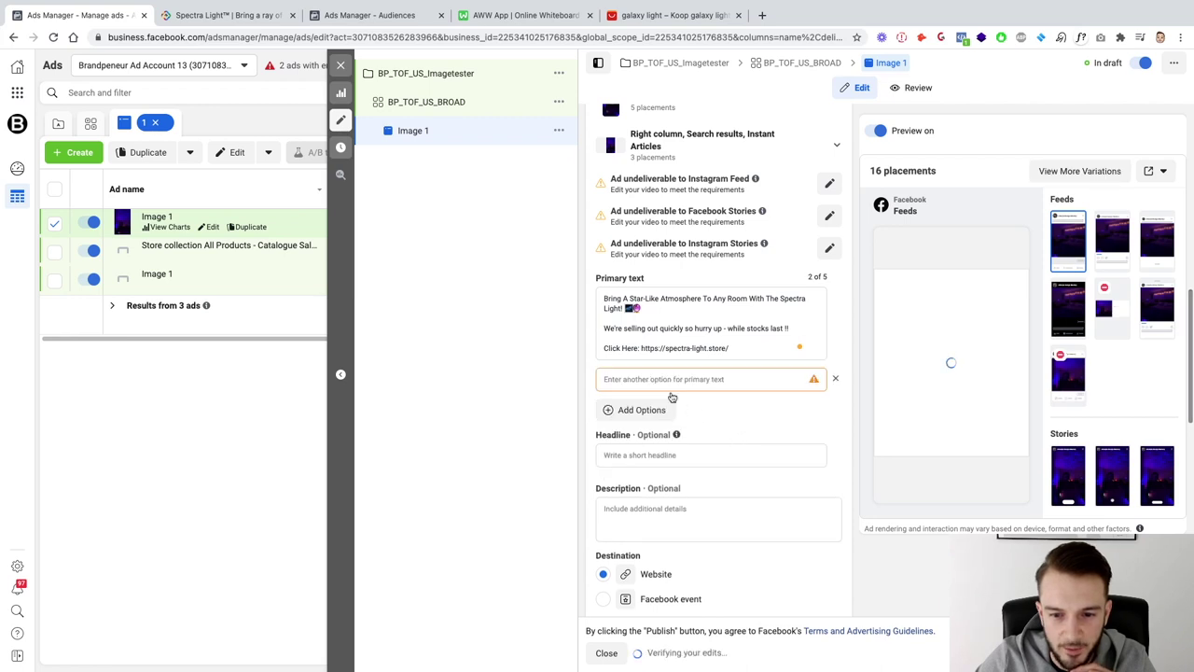
key("ctrl+v")
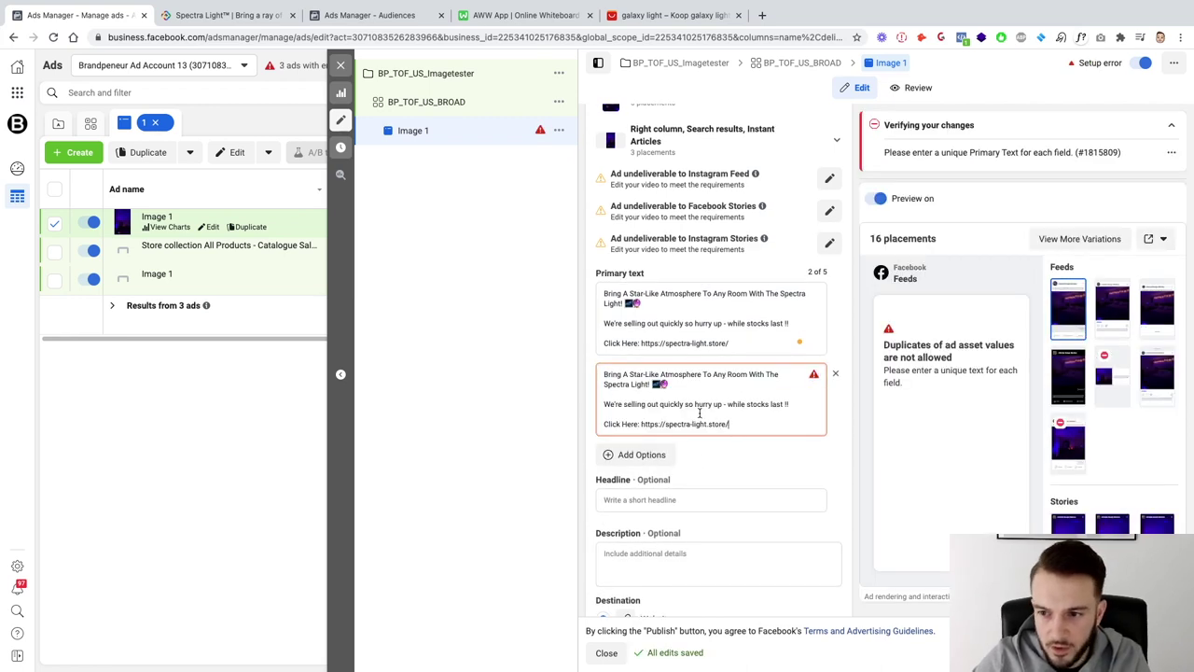
Replace the second option's opening sentence before the emojis with "Fall Asleep Quickly With The Vibrant Colours Of the"
left_click_drag(672, 388, 589, 377)
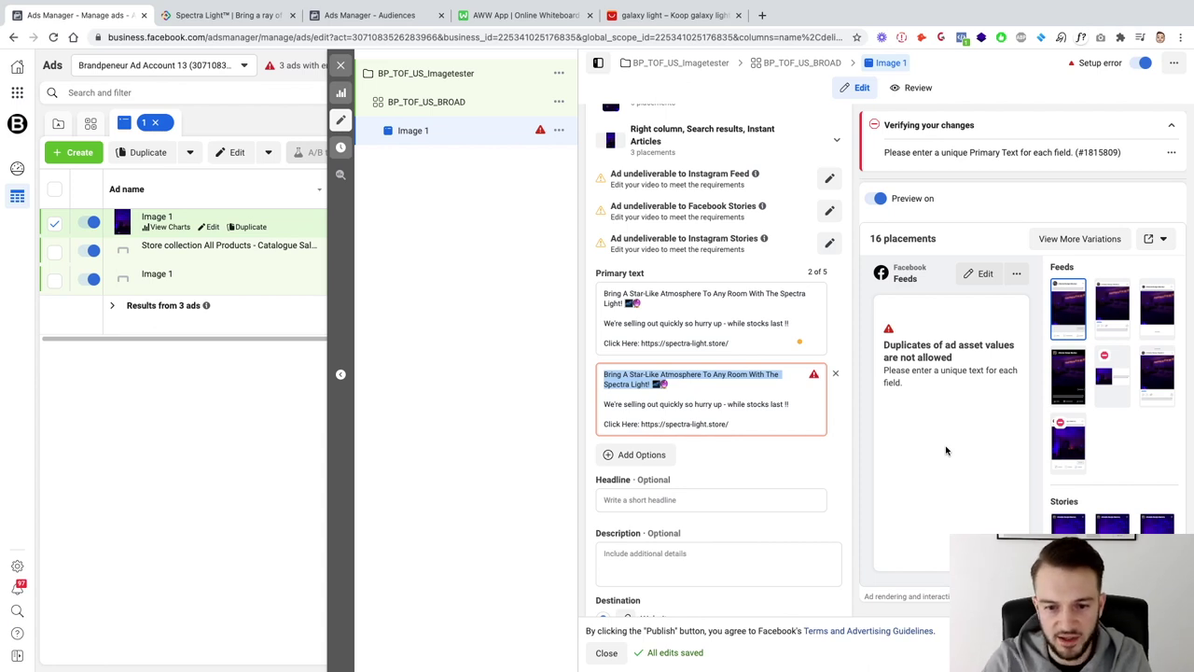
key("Left")
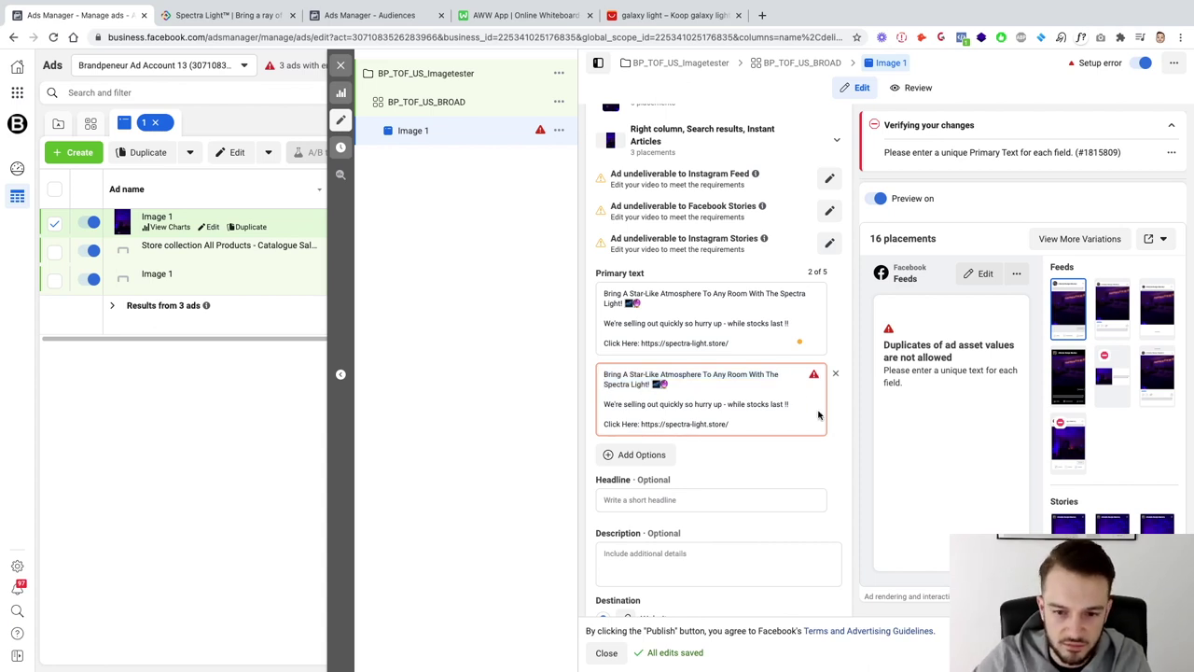
left_click_drag(647, 381, 602, 372)
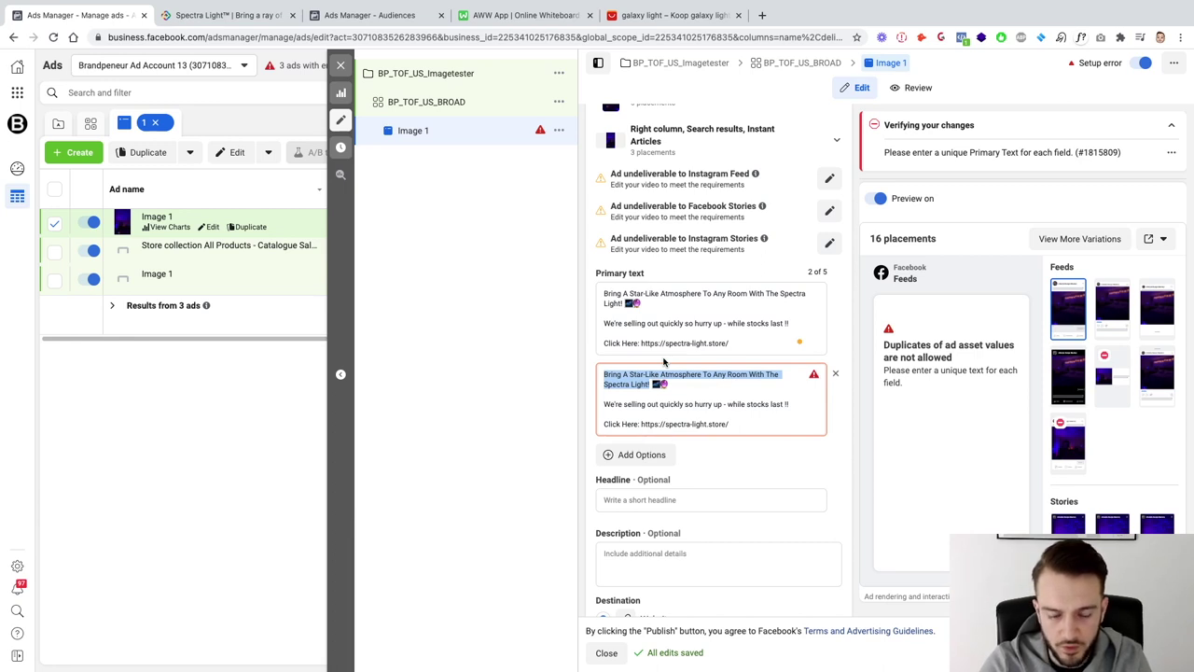
type("Fall Asle")
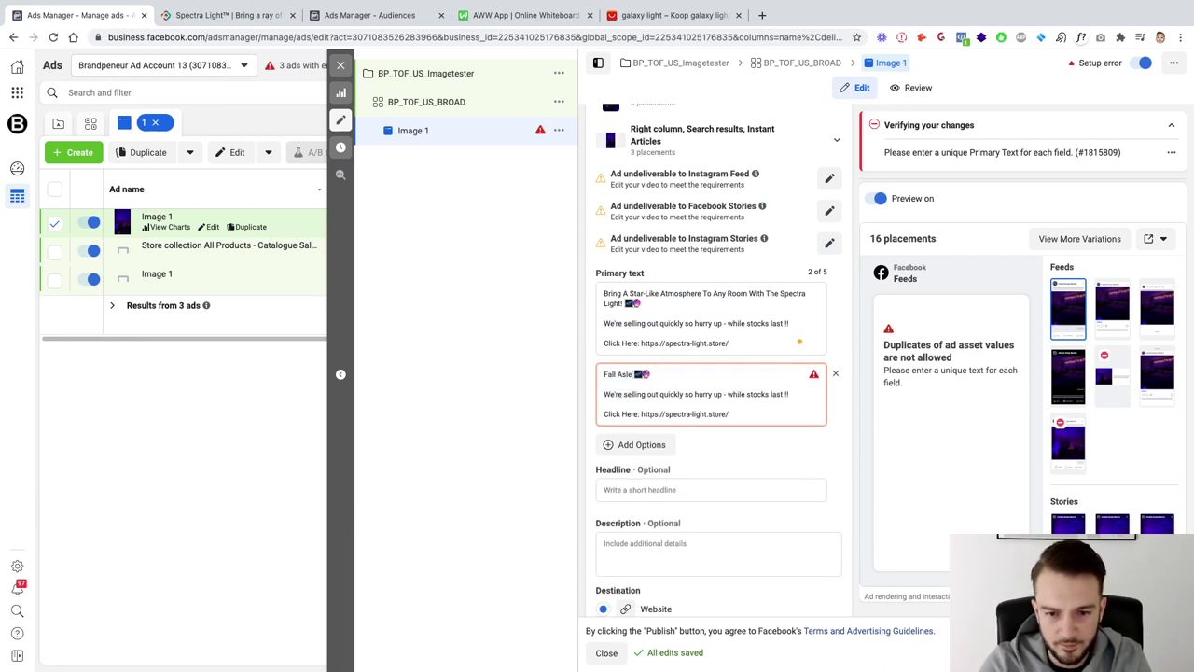
type("ep Quickly")
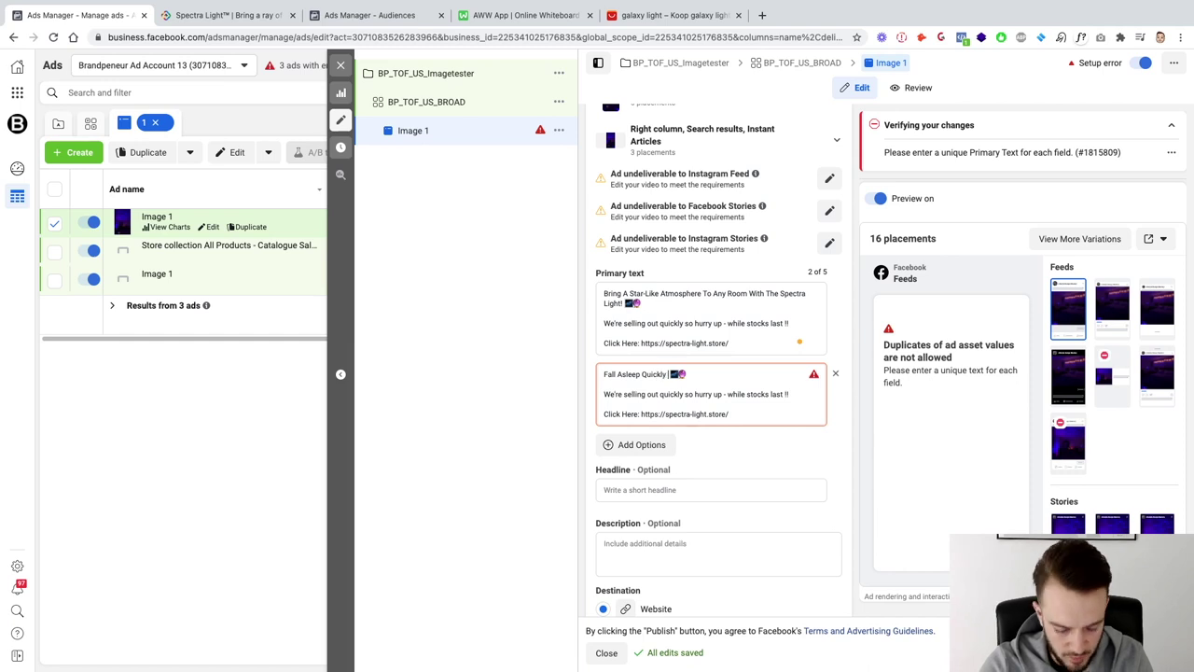
type(" With")
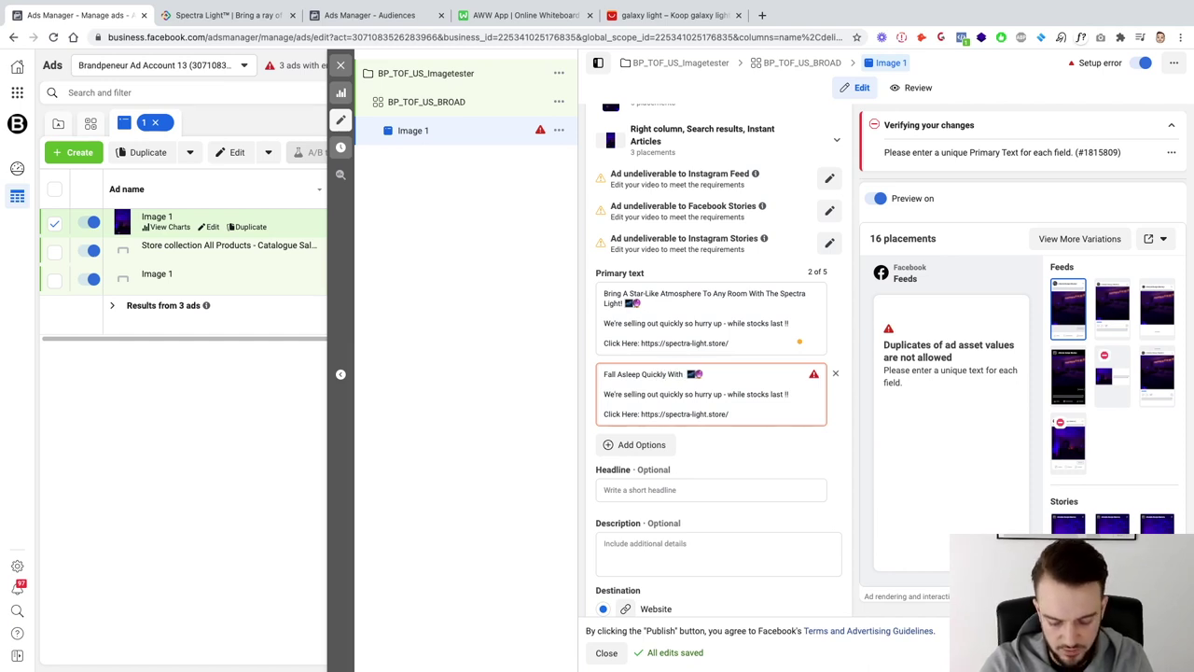
type(" The Cibl")
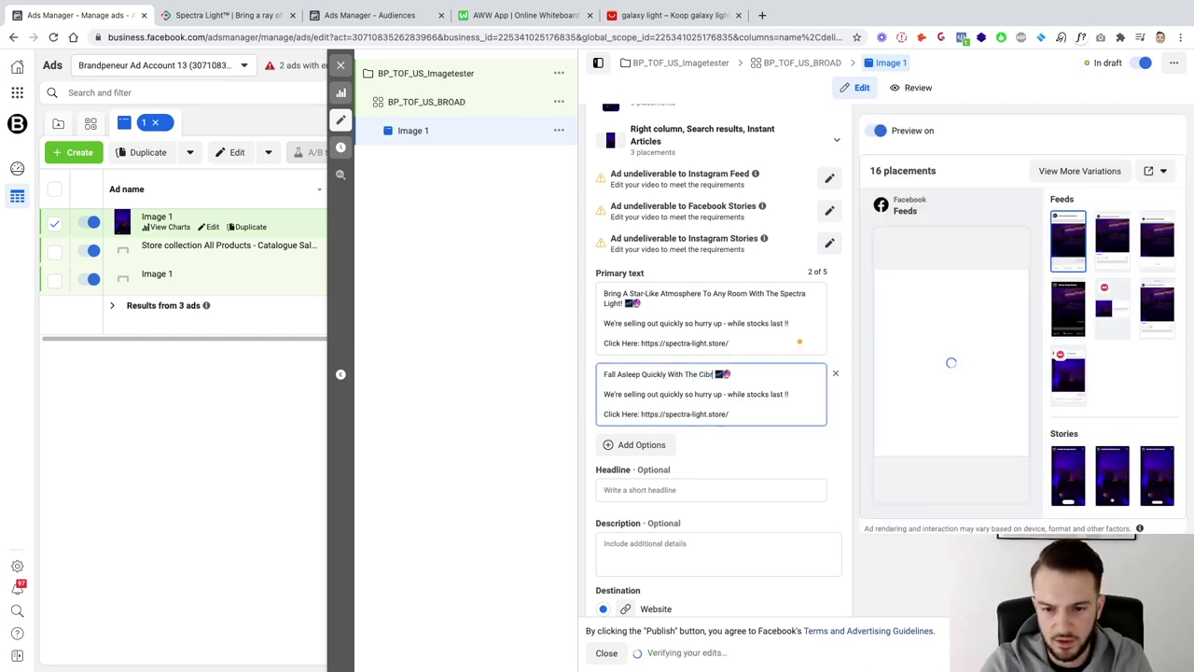
key("BackSpace")
key("BackSpace")
key("BackSpace")
key("BackSpace")
type("Vib")
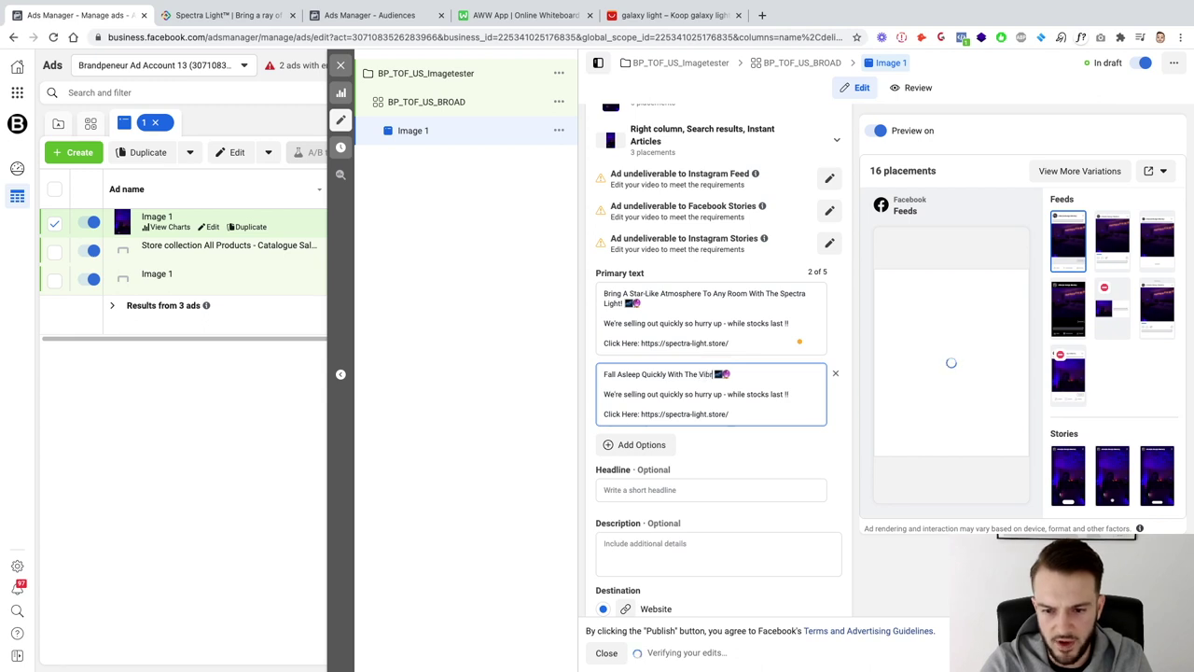
type("rant Colour")
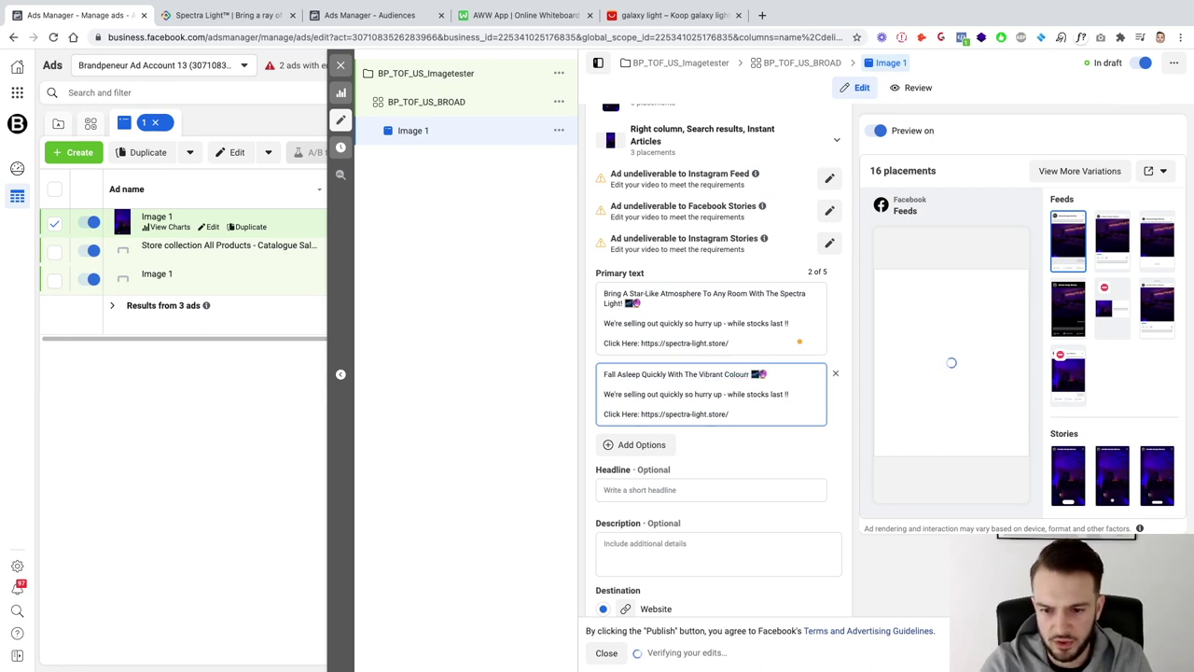
type("s Of The")
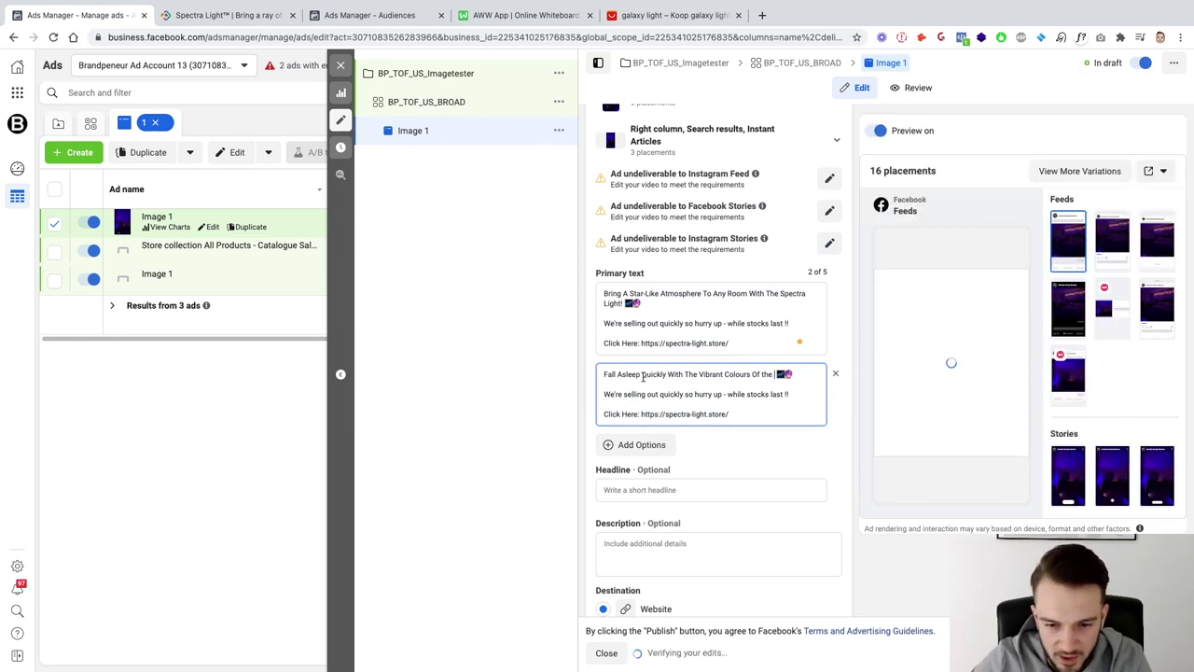
Change "Fall Asleep Quickly" to "Drift Away Smoothly" in the second primary text option and add "Cosmos" before the emojis
left_click_drag(640, 374, 485, 376)
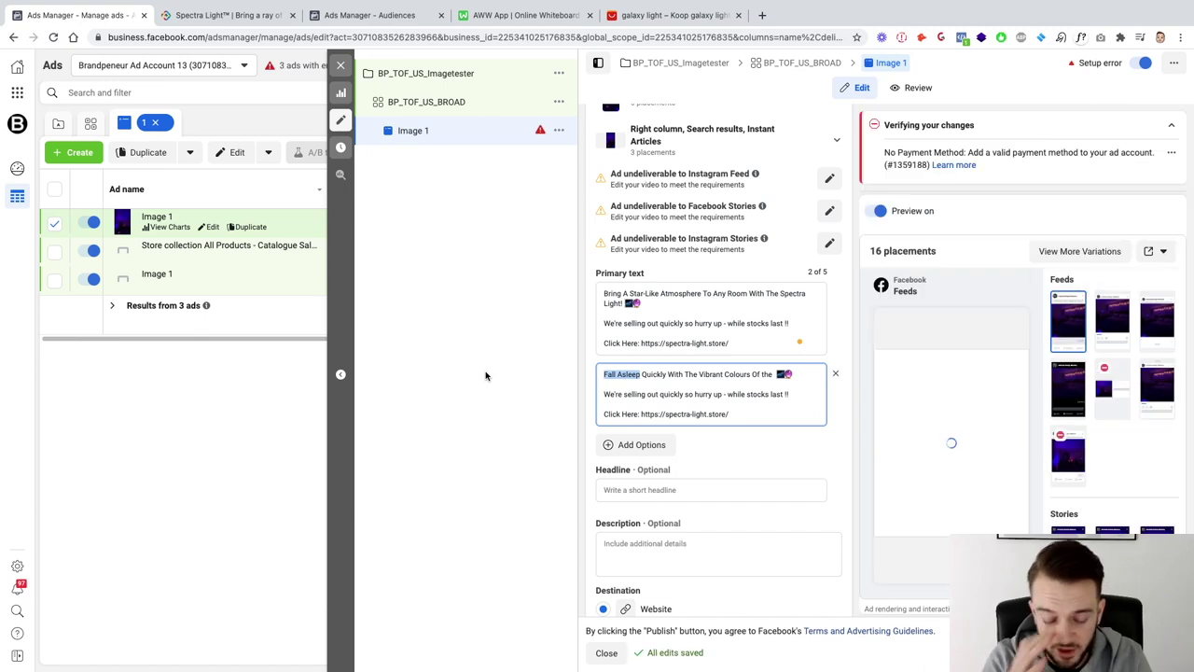
type("Drift Away")
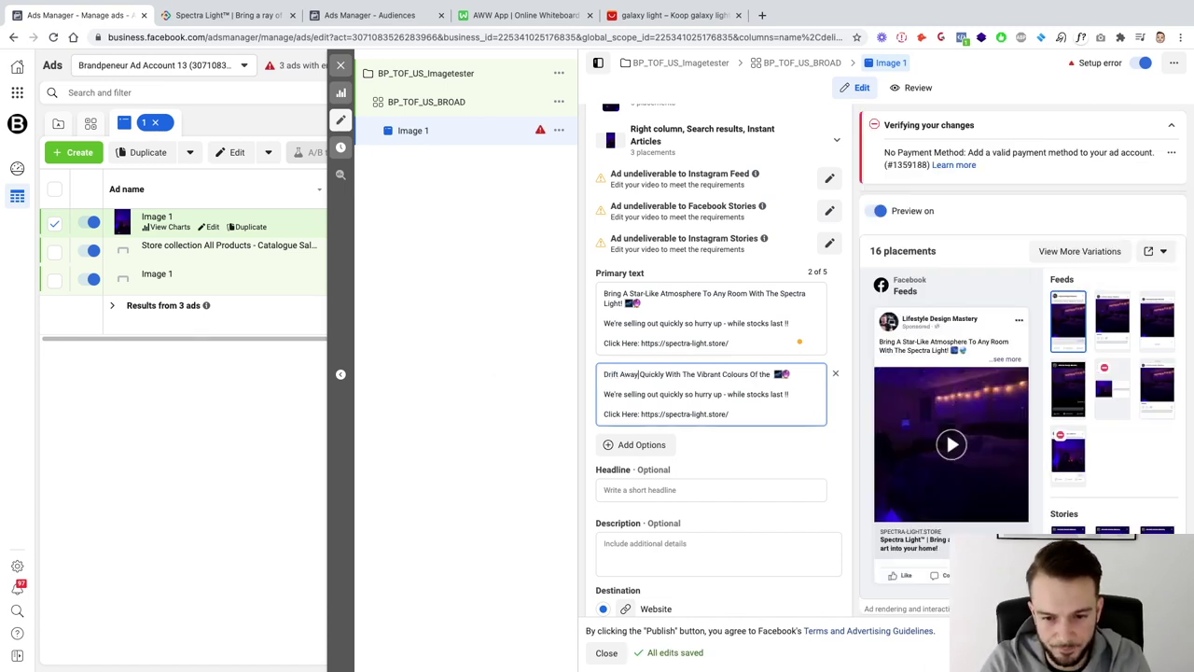
type(" Smoothy")
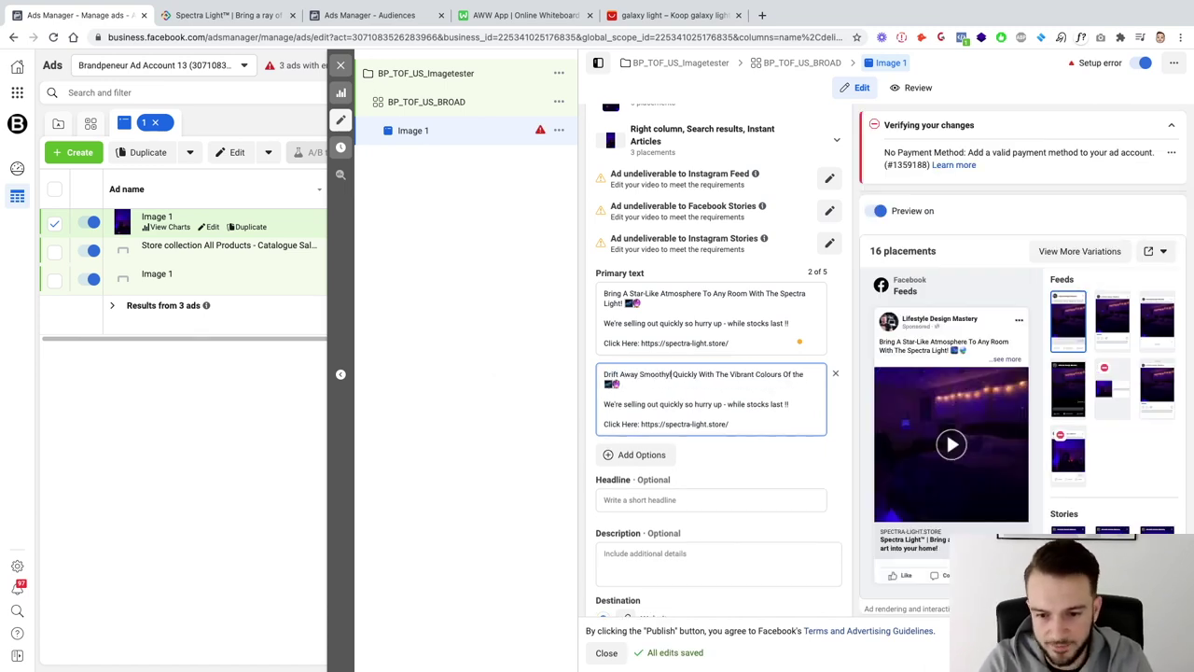
key("BackSpace")
type("ly")
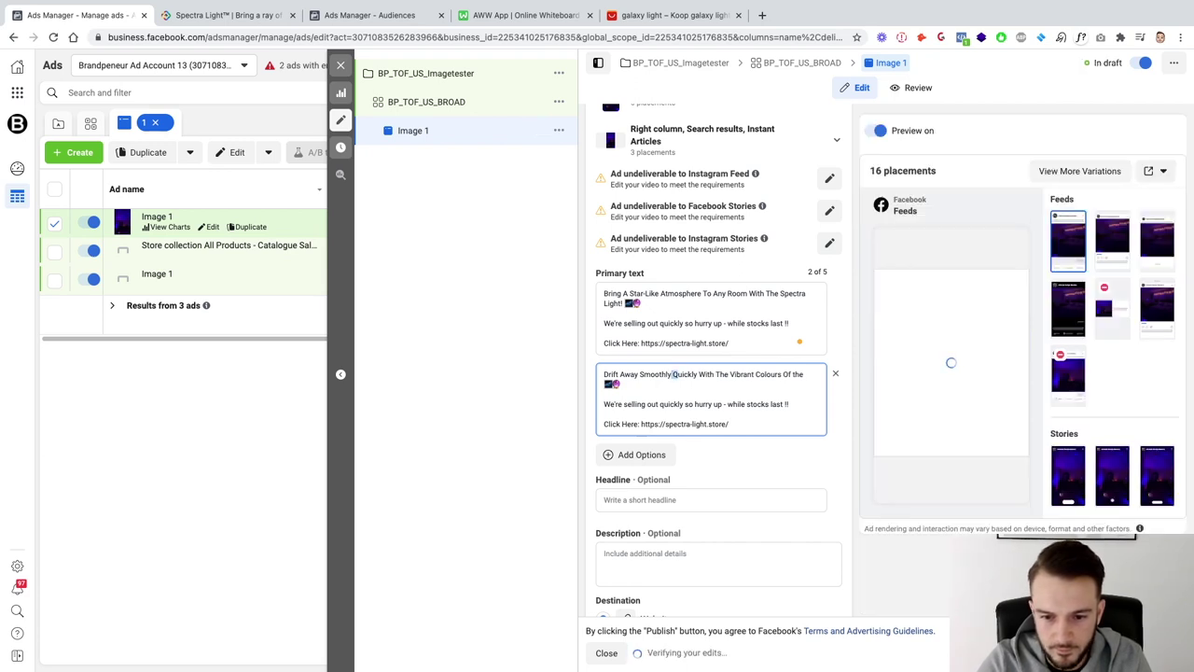
key("shift+Right")
key("shift+Right")
key("shift+Right")
key("shift+Right")
key("shift+Right")
key("shift+Right")
key("shift+Right")
key("shift+Right")
key("BackSpace")
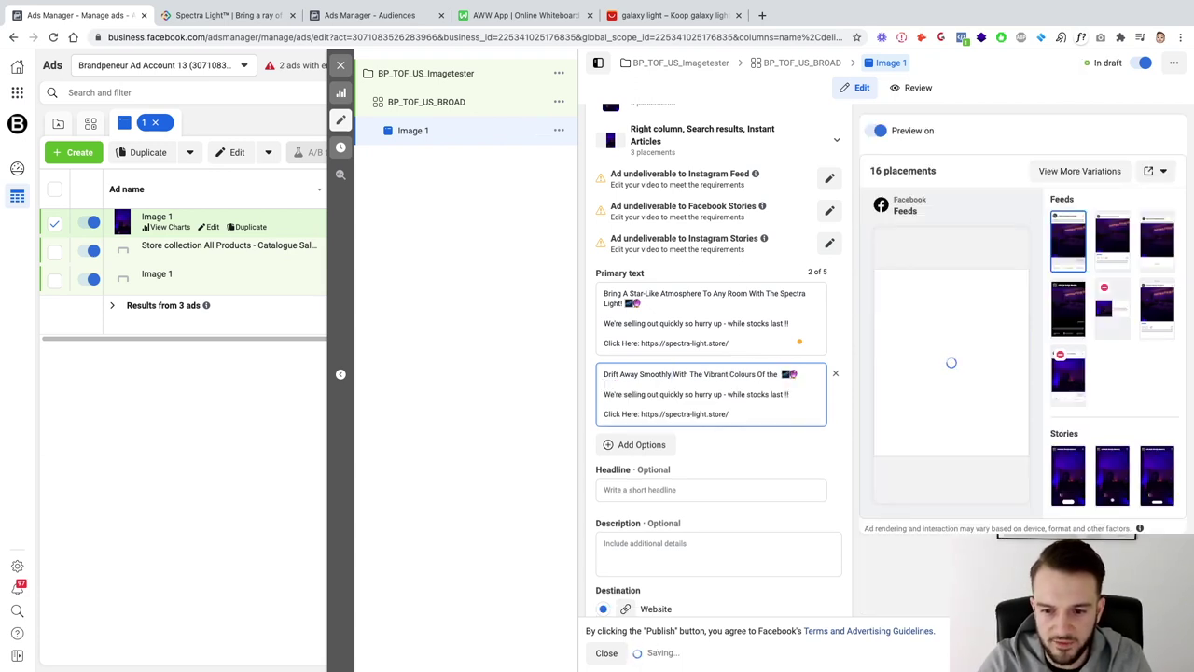
type("Cosmos")
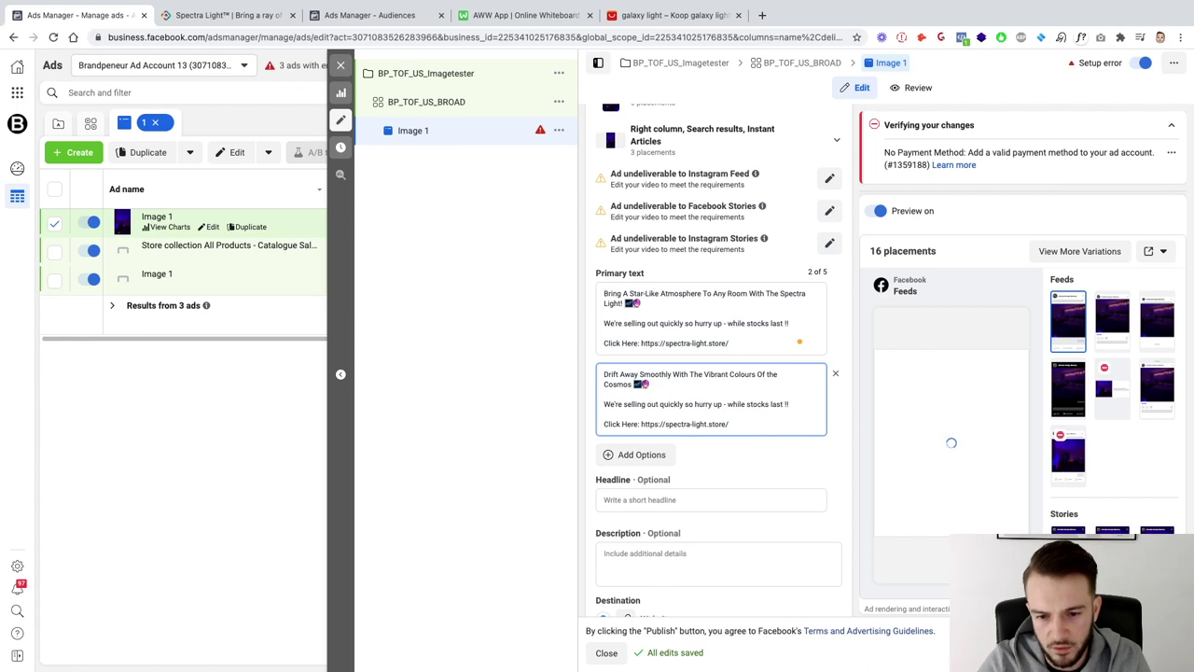
Add a third primary text option reading "Explore The Wonders Of The Cosmos"
left_click(665, 454)
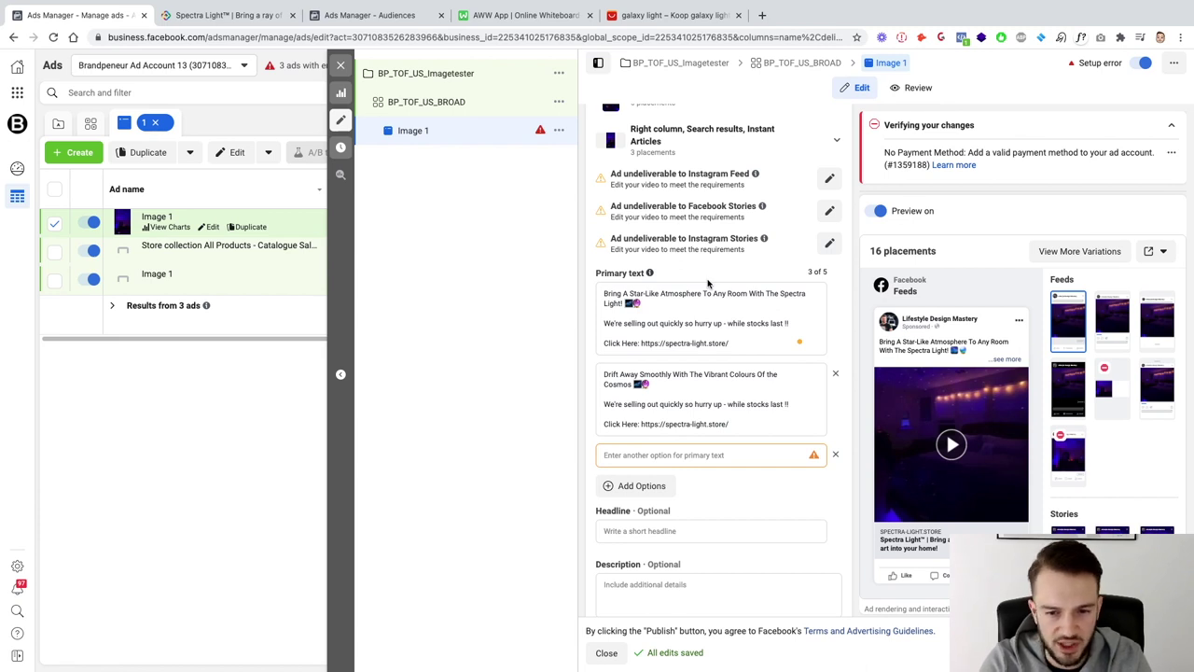
left_click(752, 454)
type("Explore Th")
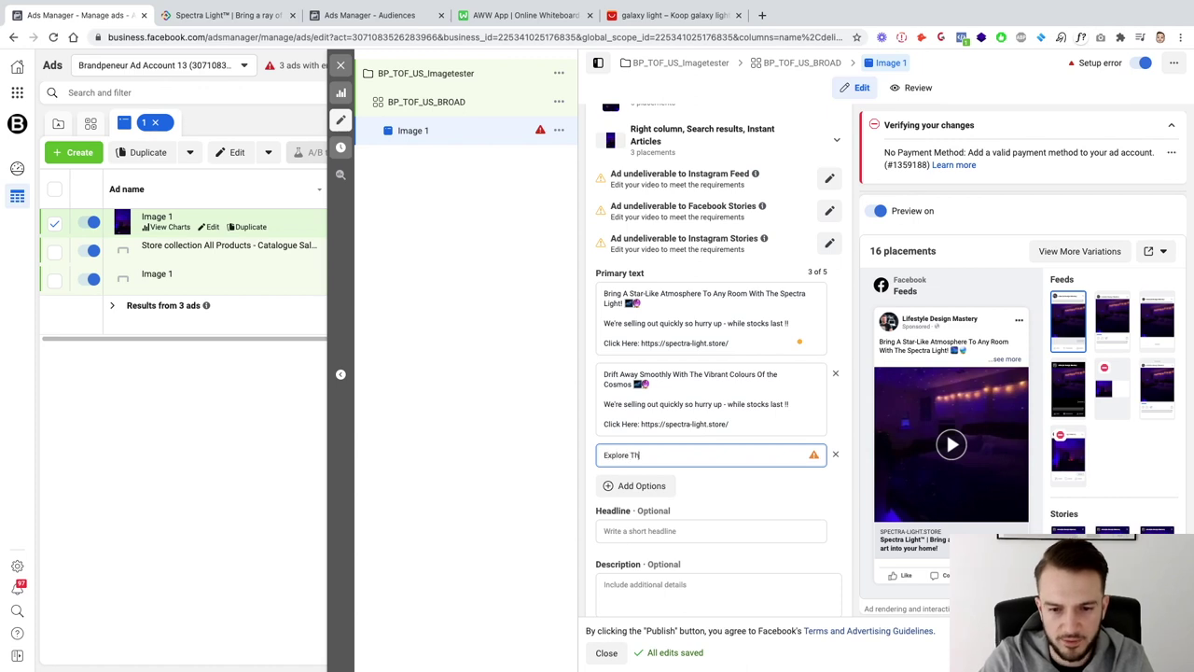
type("e Wonders Of The S")
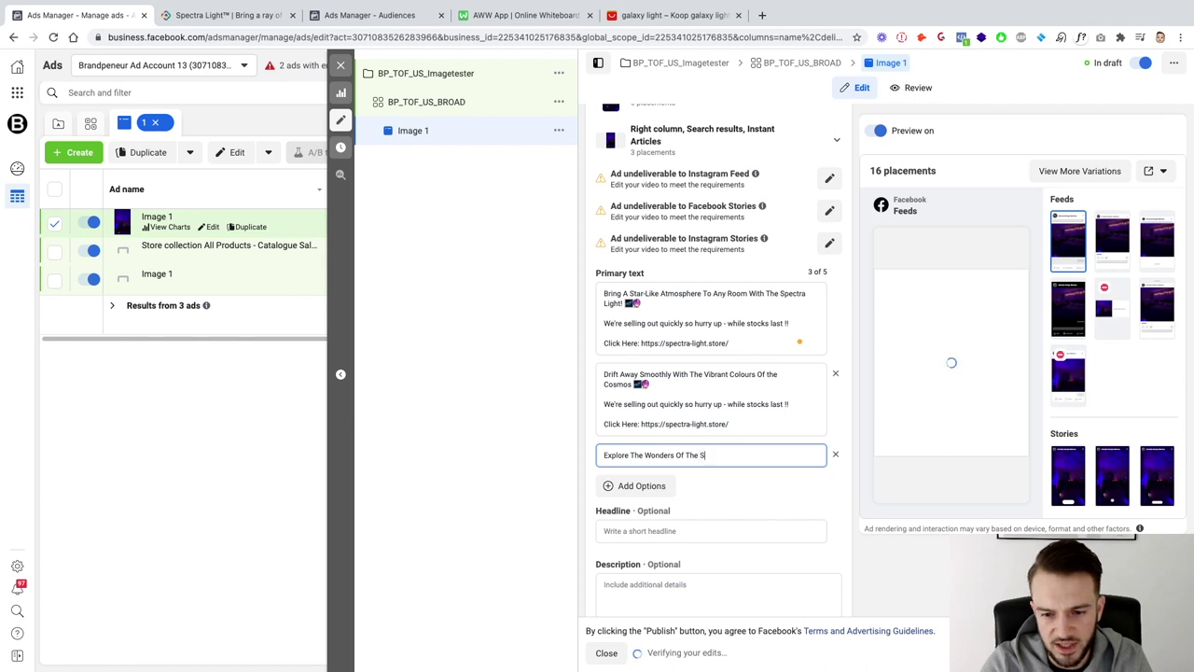
key("BackSpace")
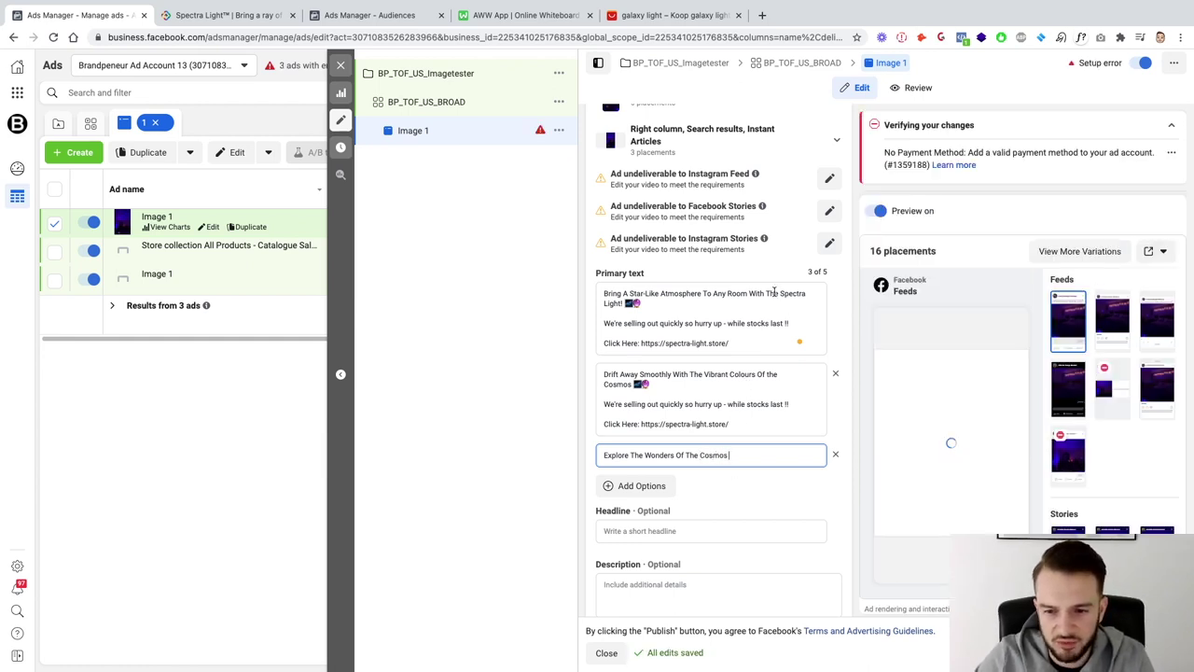
Extend the third option with "With The Spectra Light!" and its two emojis, copied from the first primary text
left_click_drag(750, 295, 756, 302)
key("super+c")
left_click(736, 456)
key("super+v")
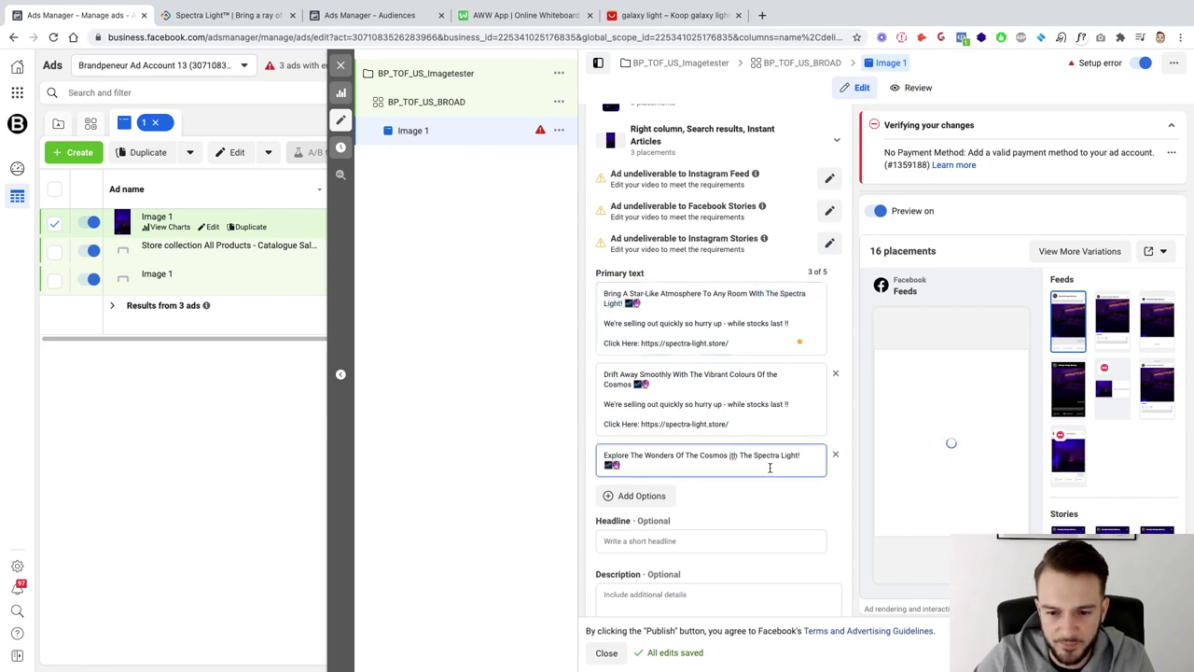
type("W")
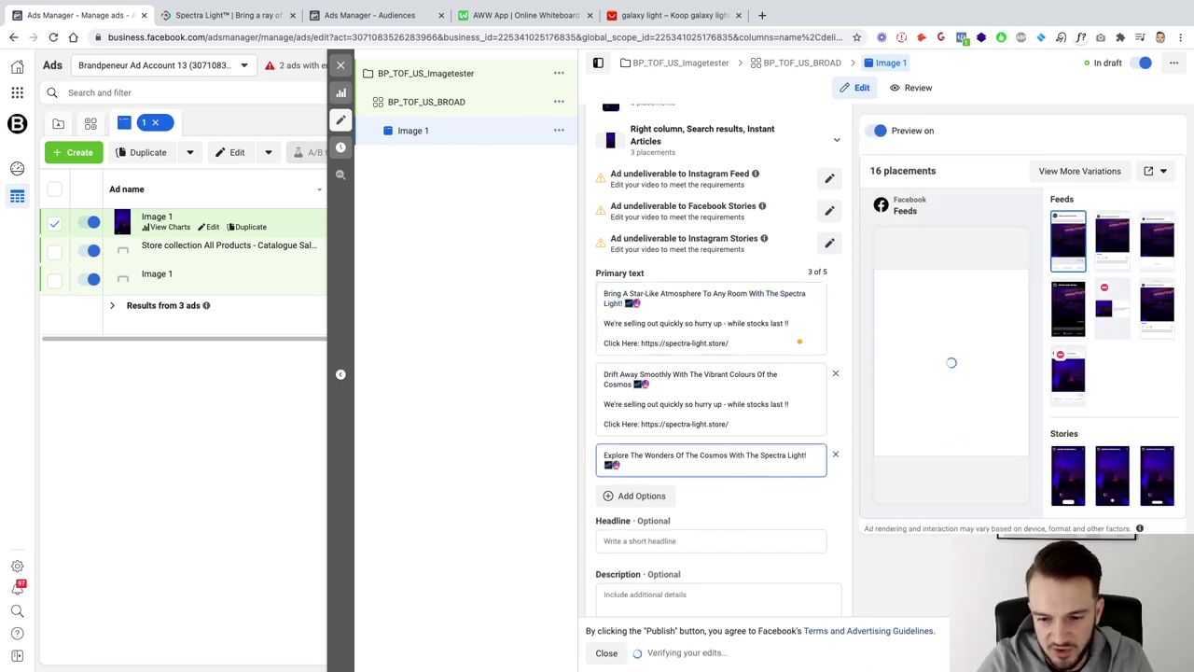
Copy the selling-out line and store link from the second option into the third, below a blank line
key("Return")
key("Return")
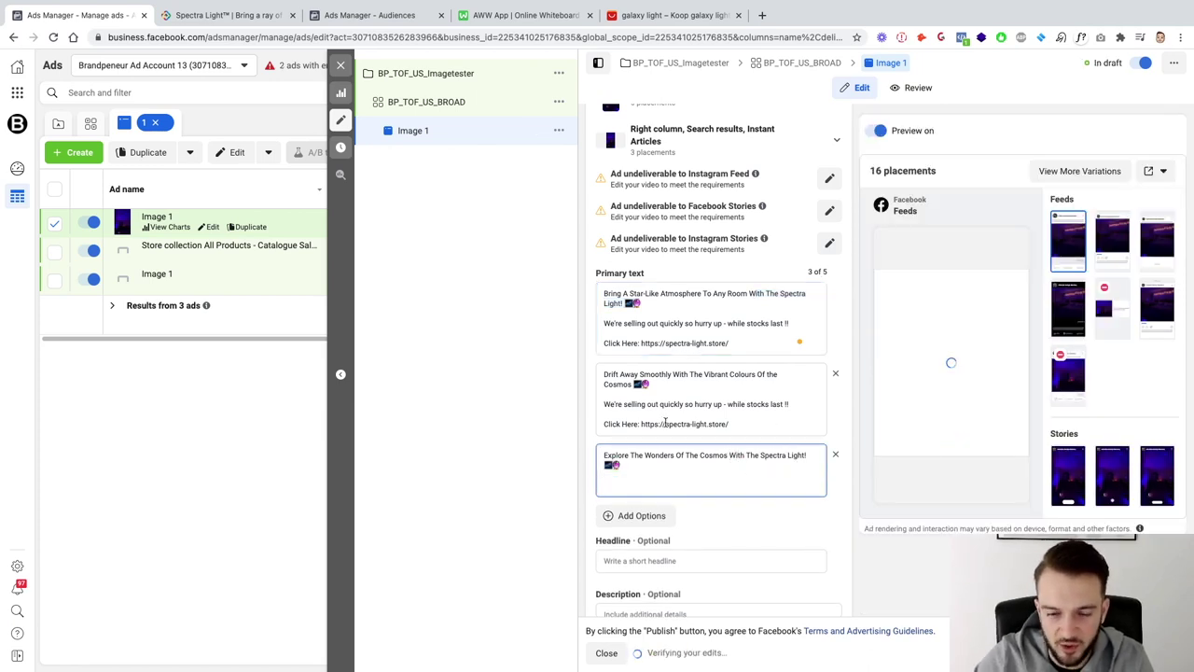
left_click_drag(730, 424, 603, 404)
key("super+c")
left_click(620, 483)
key("super+v")
Enter the headline "Transform Your Bedroom Into A Galaxy With The Spectra Light"
scroll(669, 508, "down", 3)
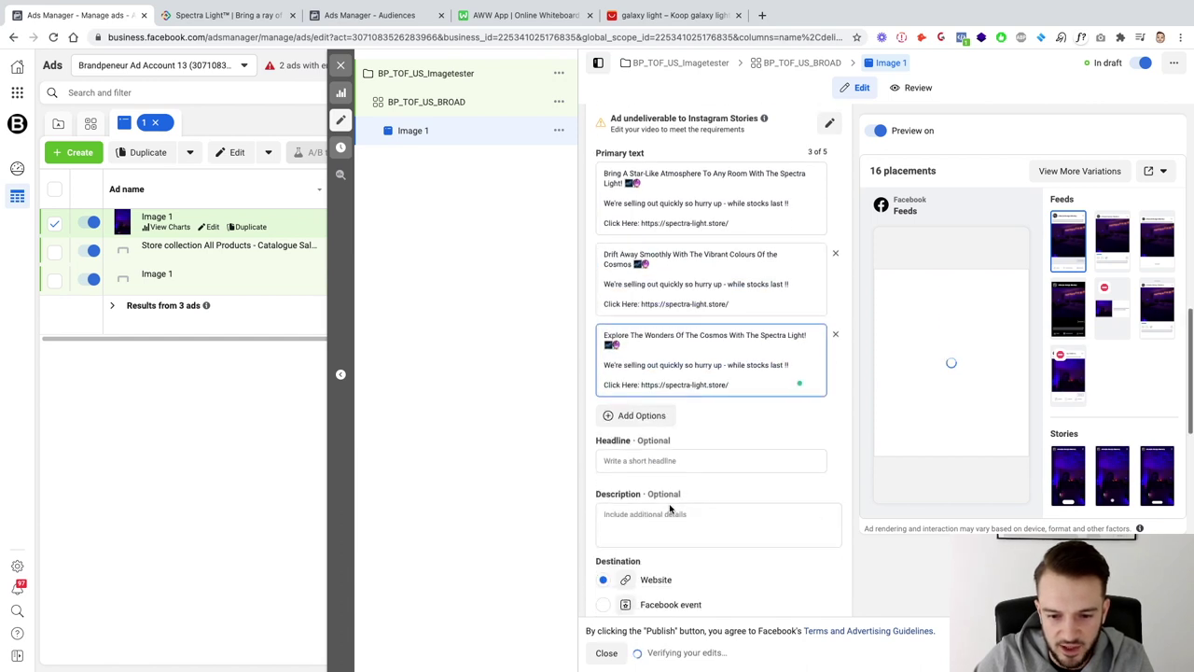
left_click(634, 511)
left_click(631, 461)
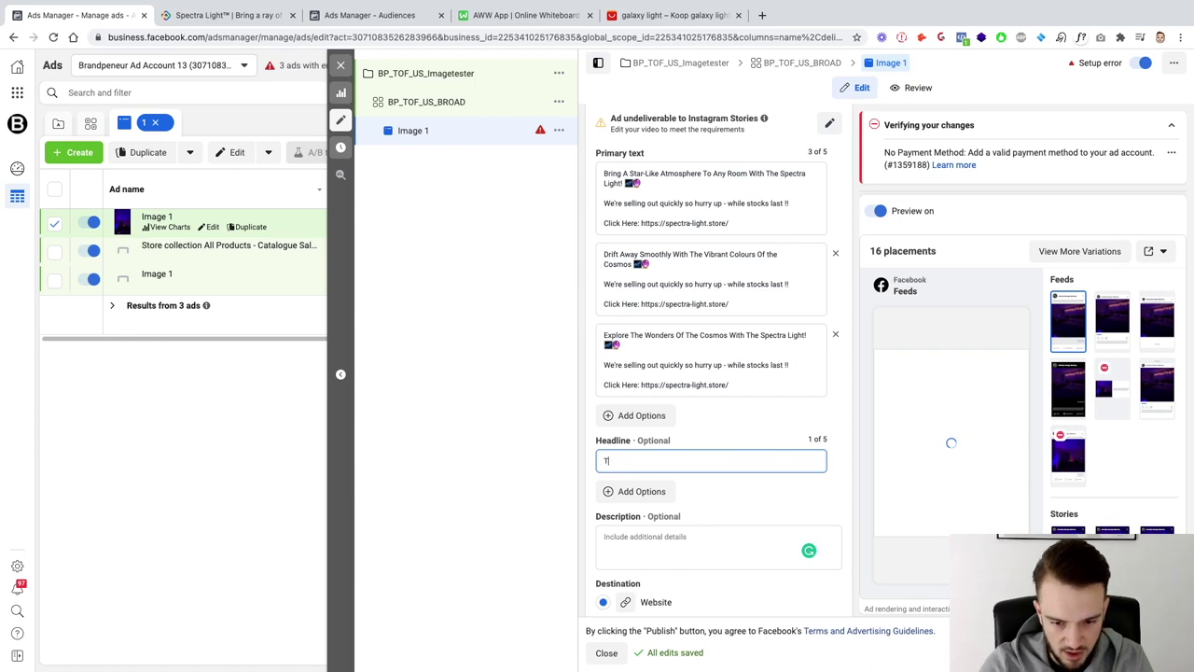
type("Transfor")
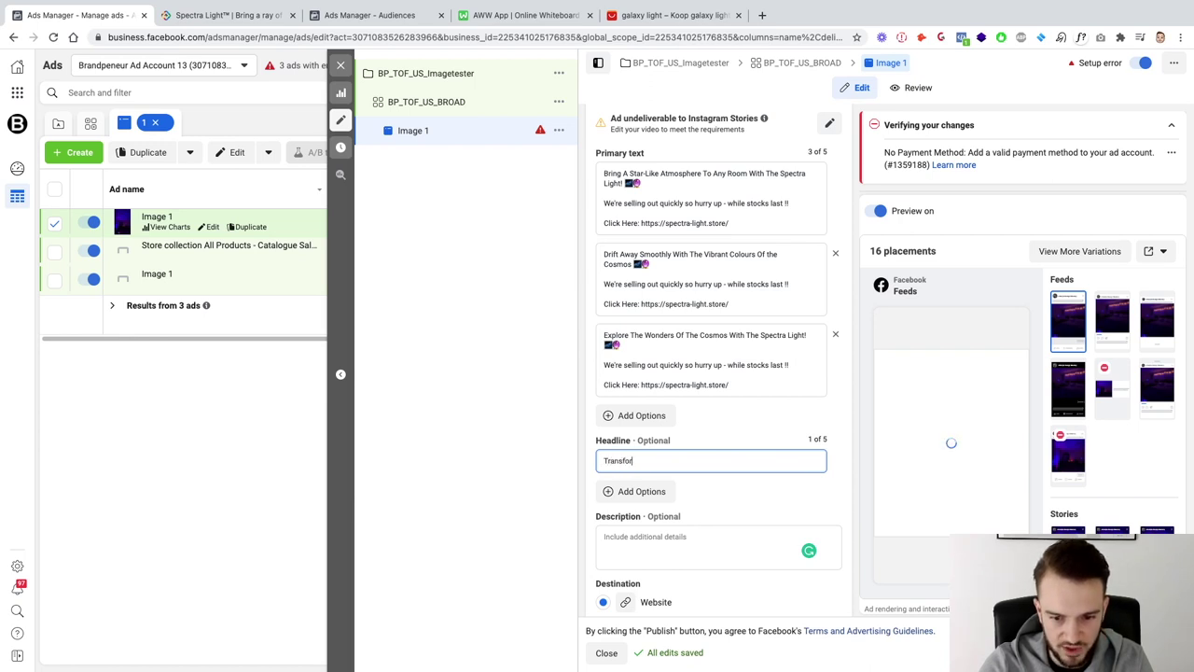
type("m YourB")
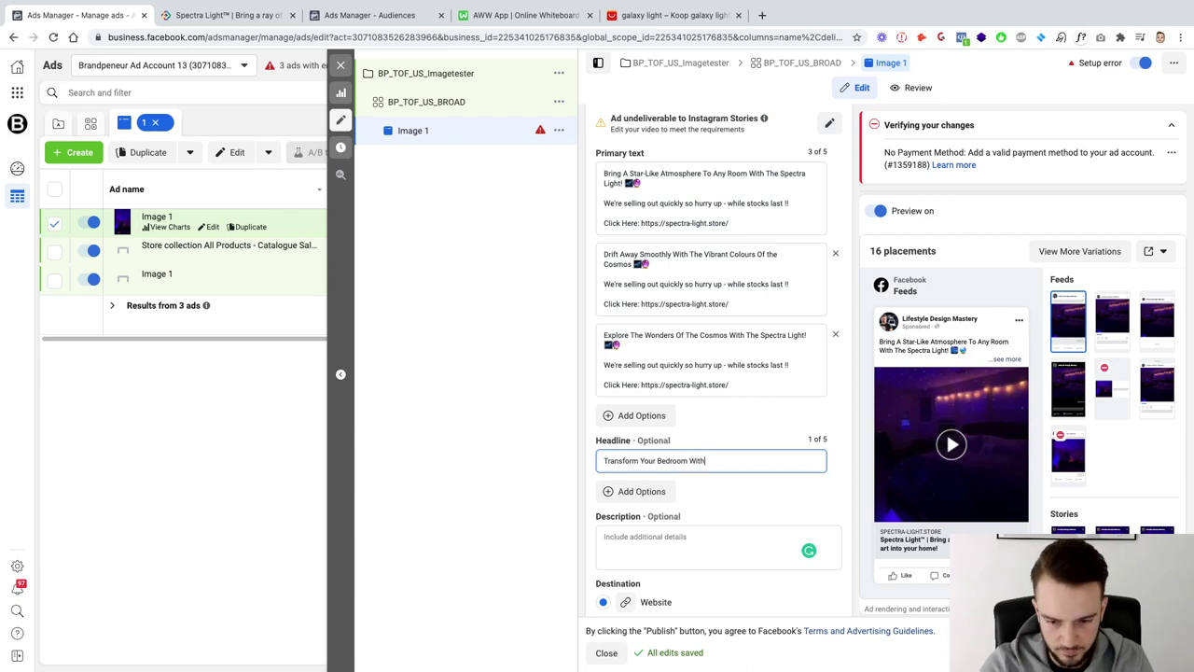
key("BackSpace")
key("BackSpace")
key("BackSpace")
key("BackSpace")
type("I")
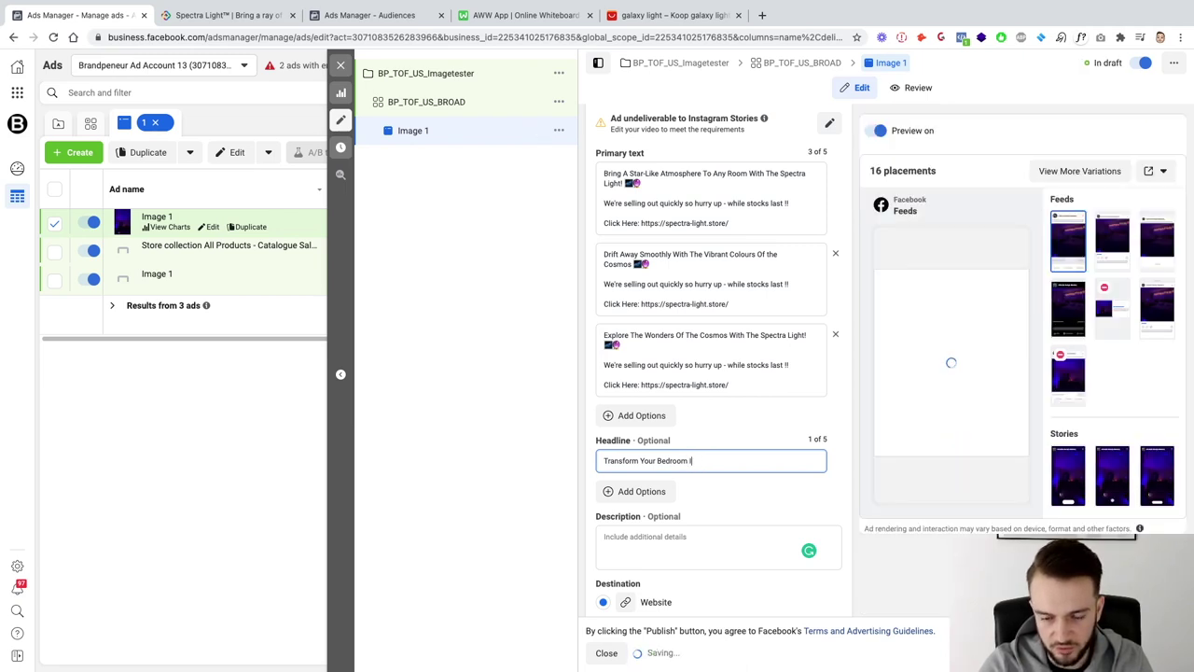
type("nto A Galaxy Wi")
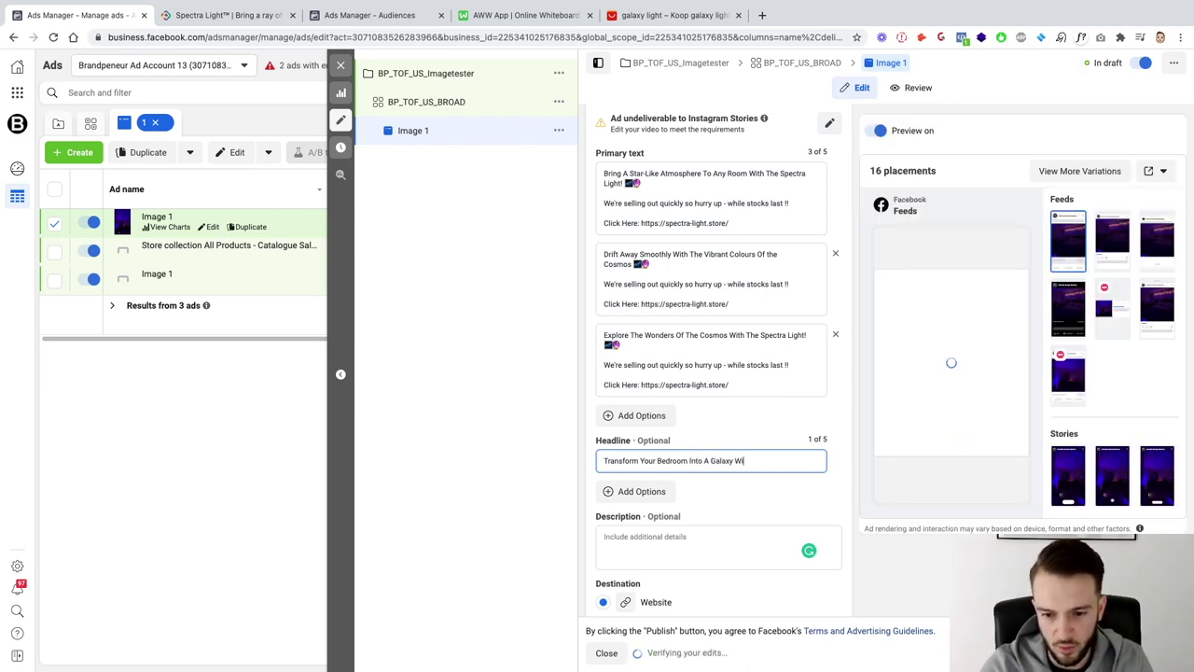
type("th The Spectra Light")
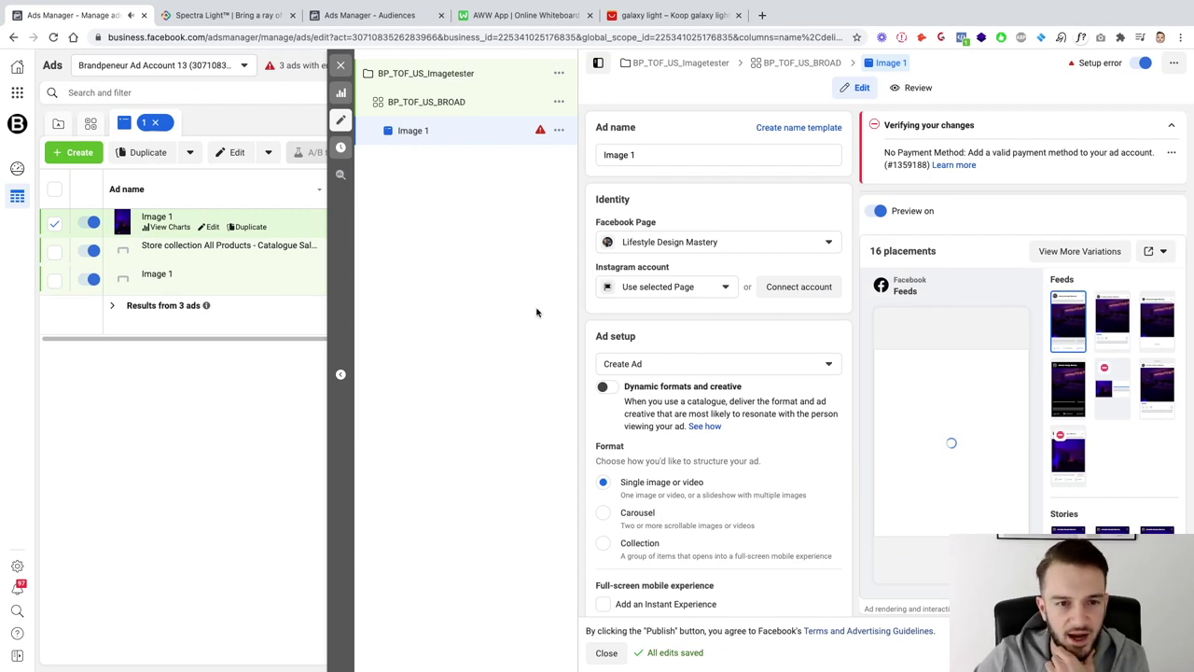
Open the BP_TOF_US_BROAD ad set's settings to review them, and return to the Image 1 ad
left_click(558, 103)
left_click(493, 256)
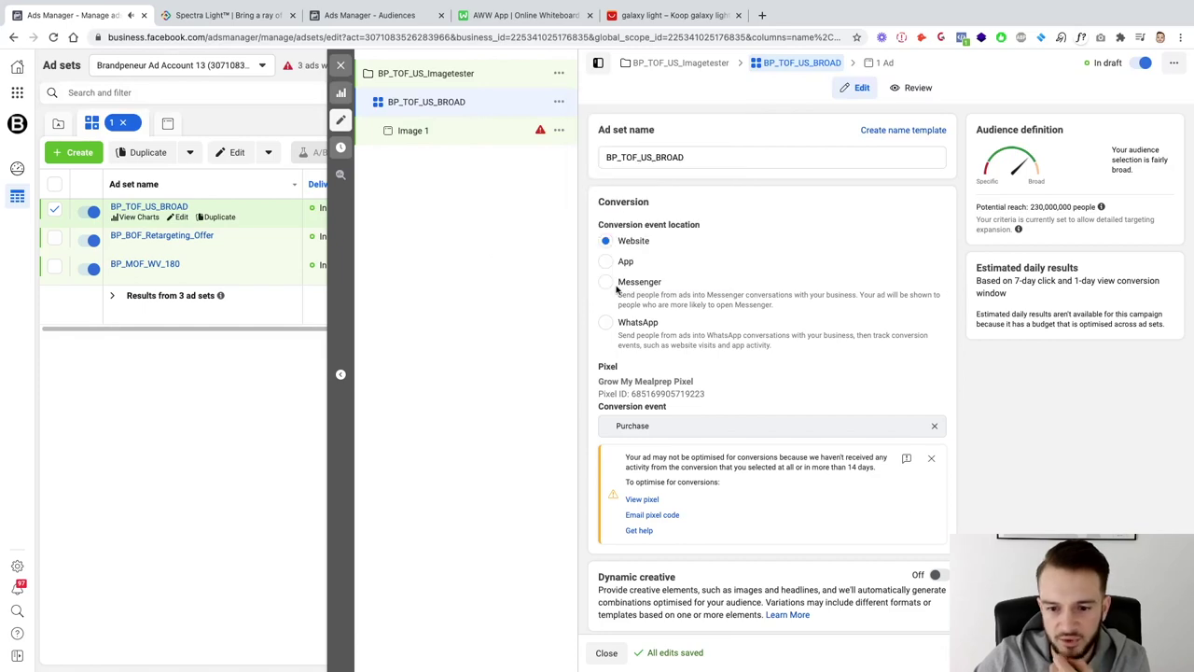
left_click(461, 136)
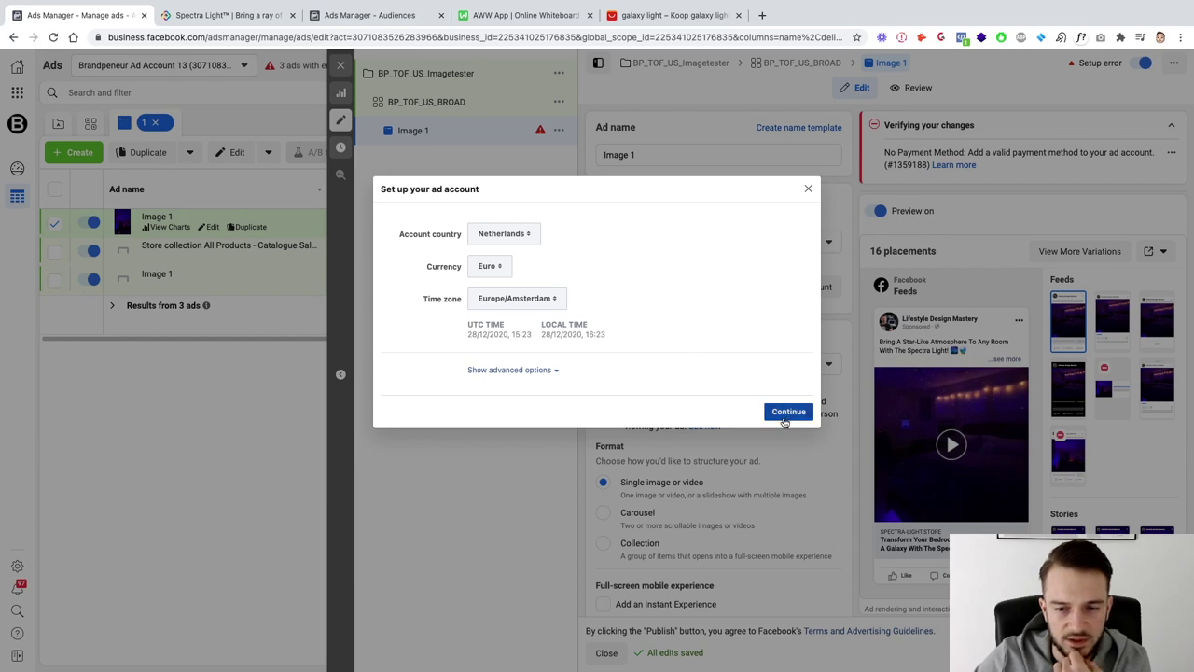
Confirm the ad account setup with Netherlands, Euro and Europe/Amsterdam, and continue with PayPal as the payment method
left_click(784, 415)
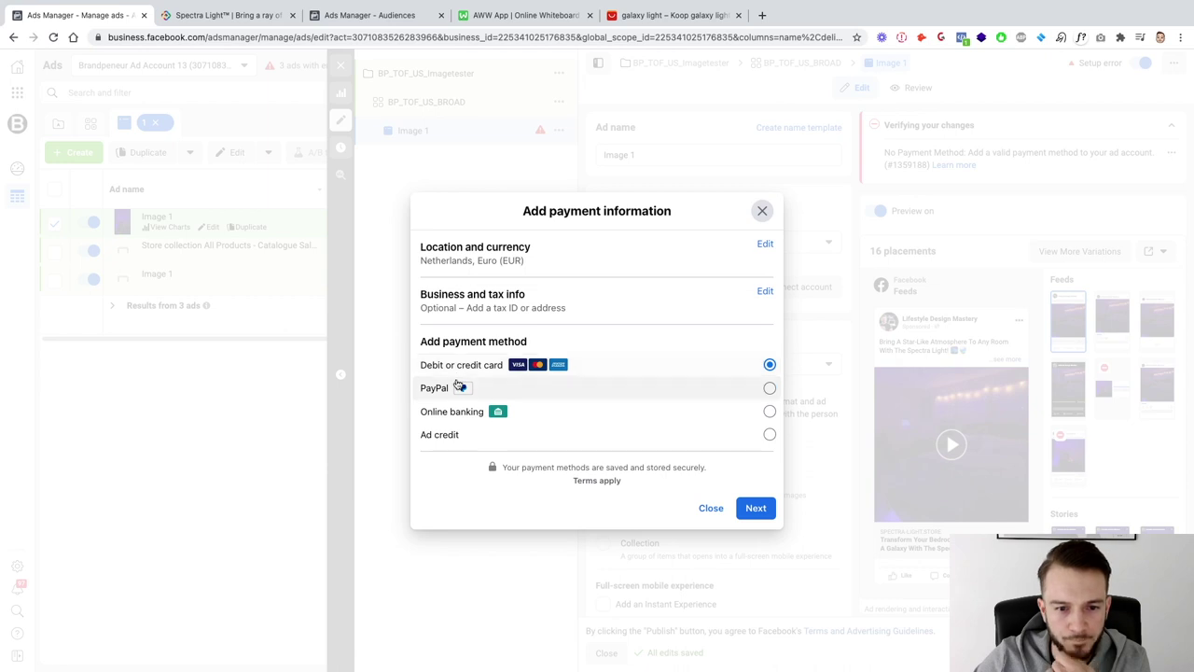
left_click(769, 388)
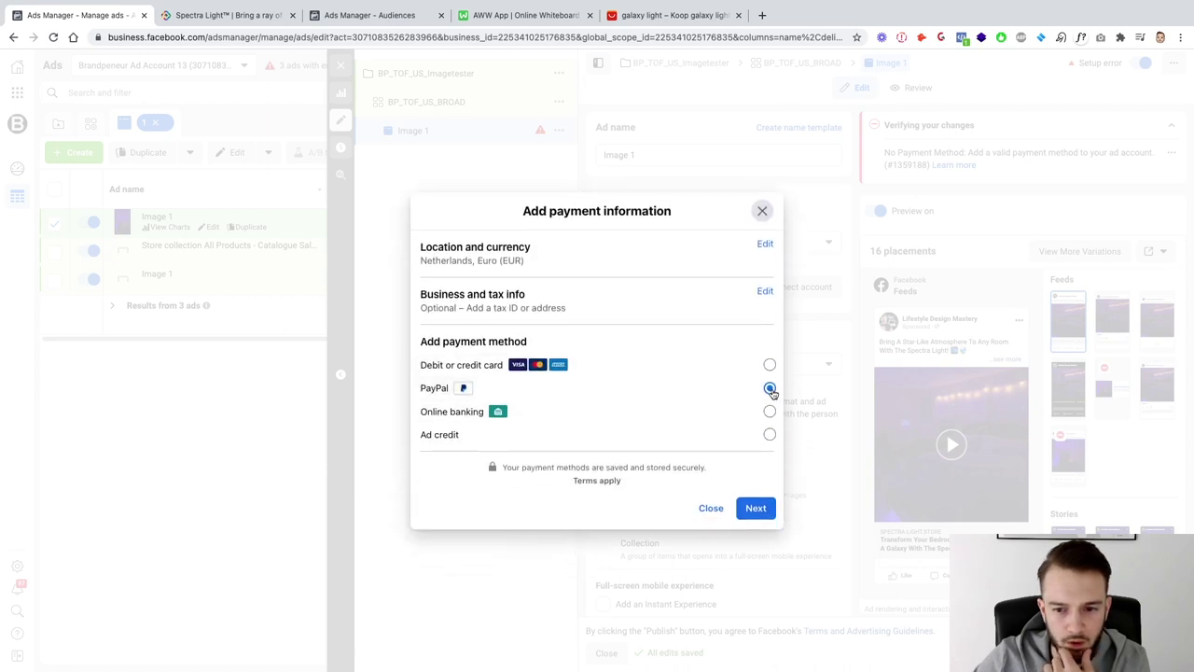
left_click(755, 511)
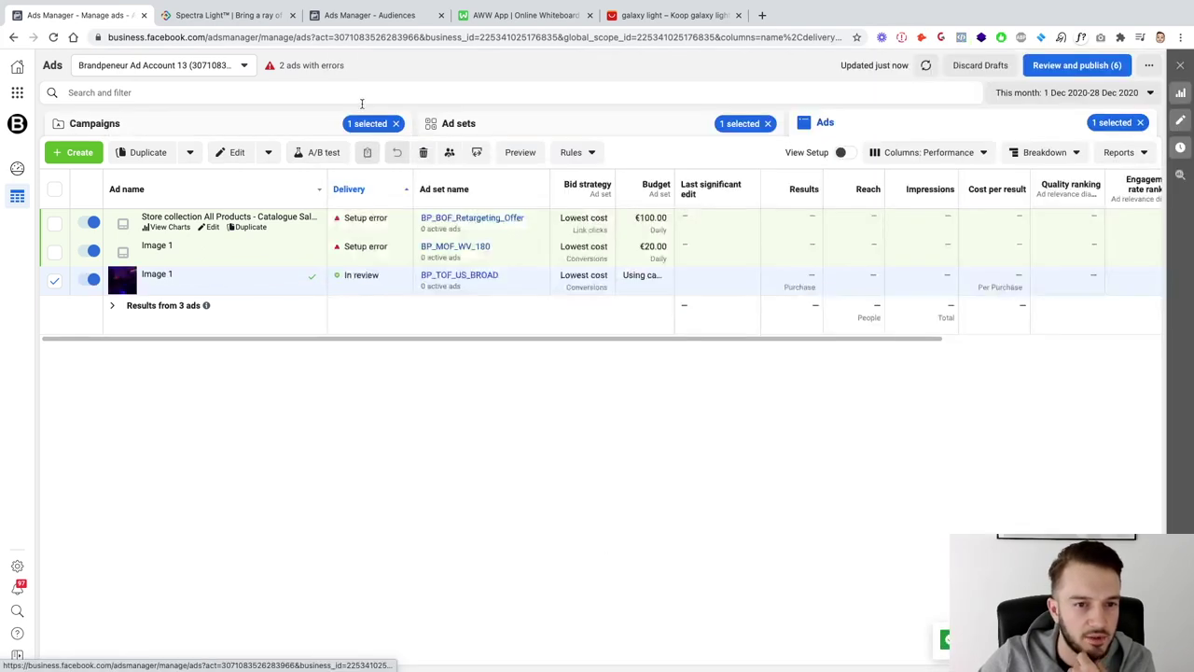
Delete the draft ad sets BP_BOF_Retargeting_Offer and BP_MOF_WV_180
left_click(517, 129)
left_click(56, 267)
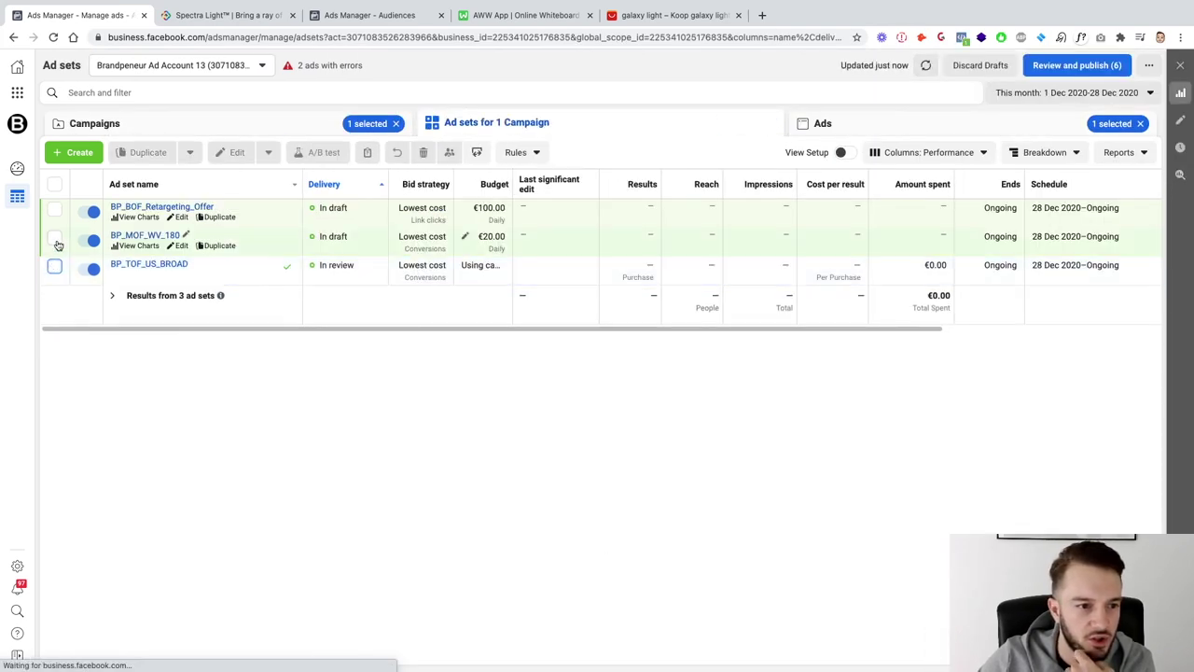
left_click(54, 238)
left_click(54, 209)
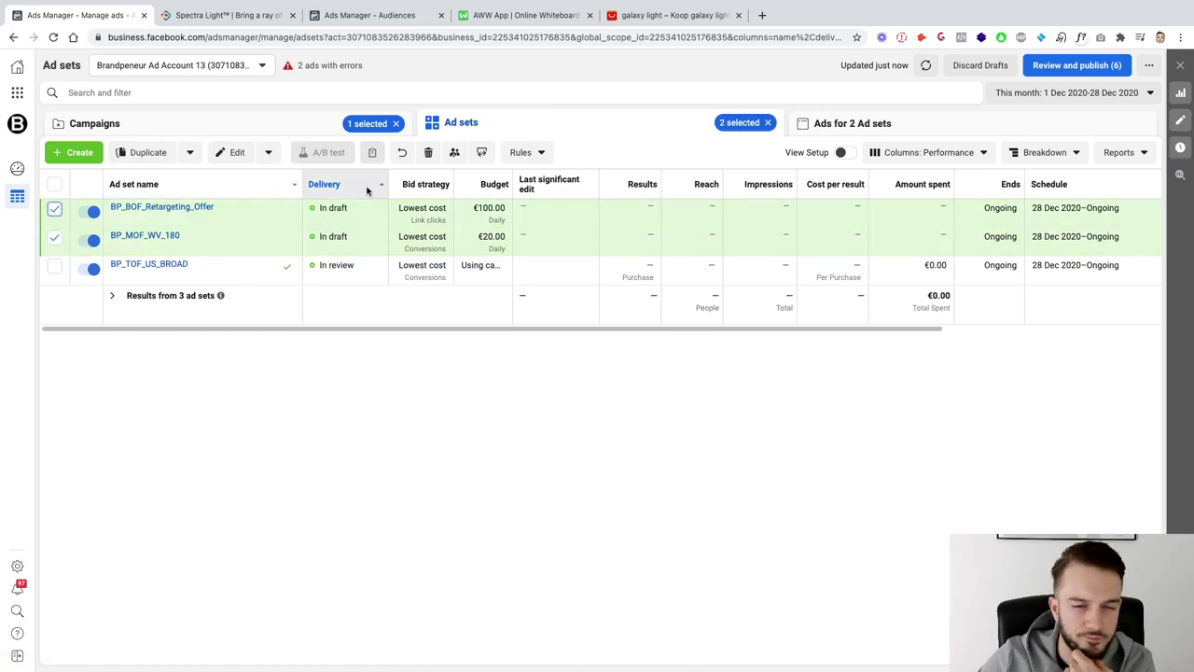
left_click(429, 152)
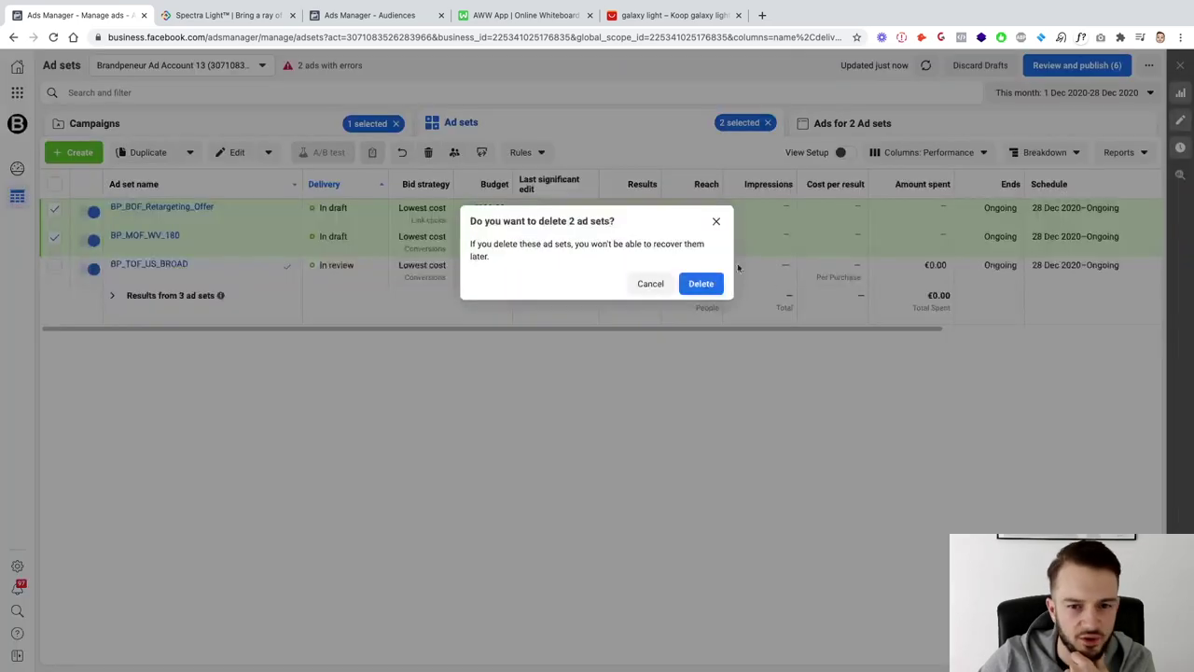
left_click(696, 285)
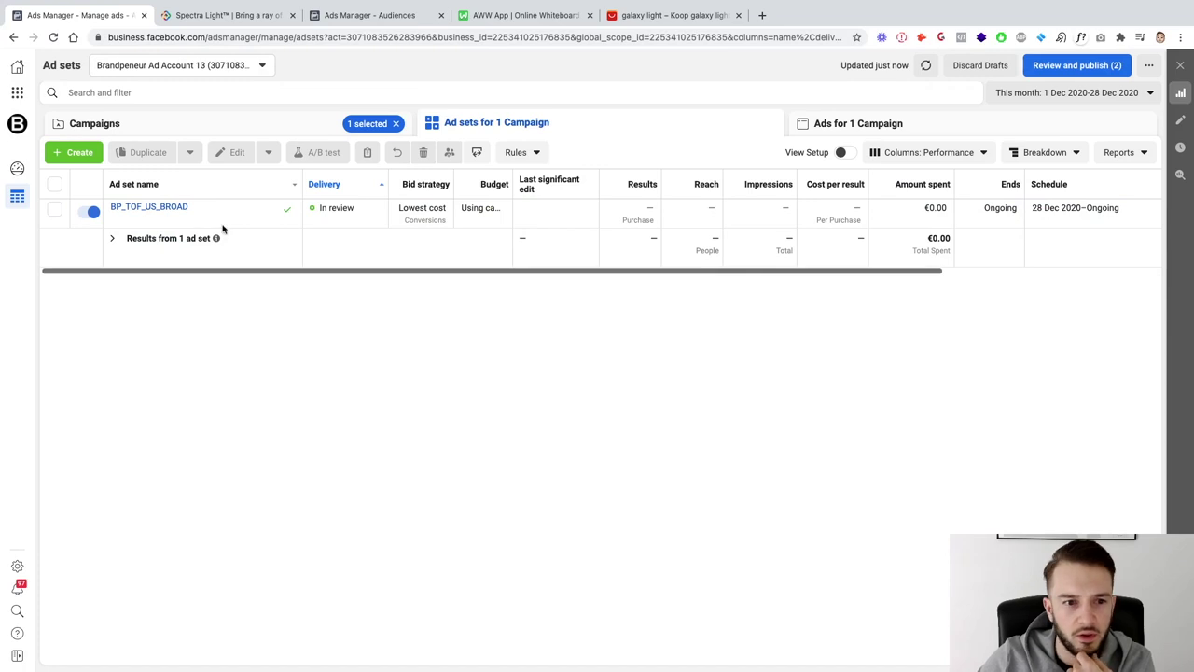
Delete the draft campaigns BP_BOF_Retargeting_Offer and BP_MOF_Retargeting, keeping only BP_TOF_US_Imagetester
left_click(156, 206)
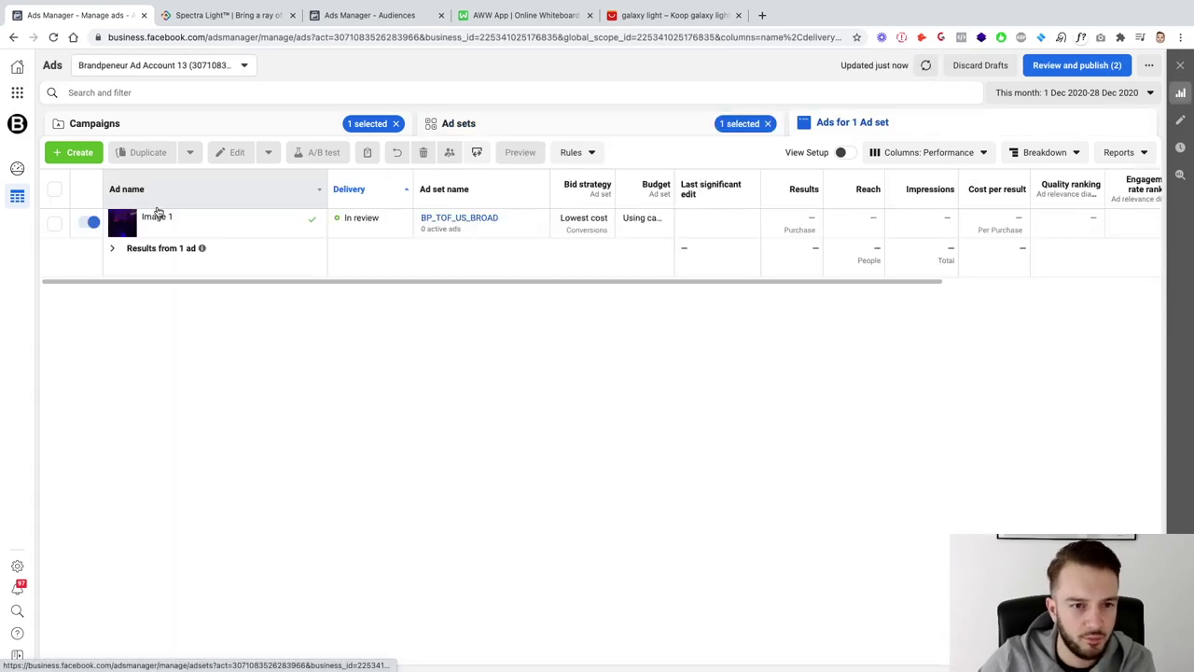
left_click(218, 131)
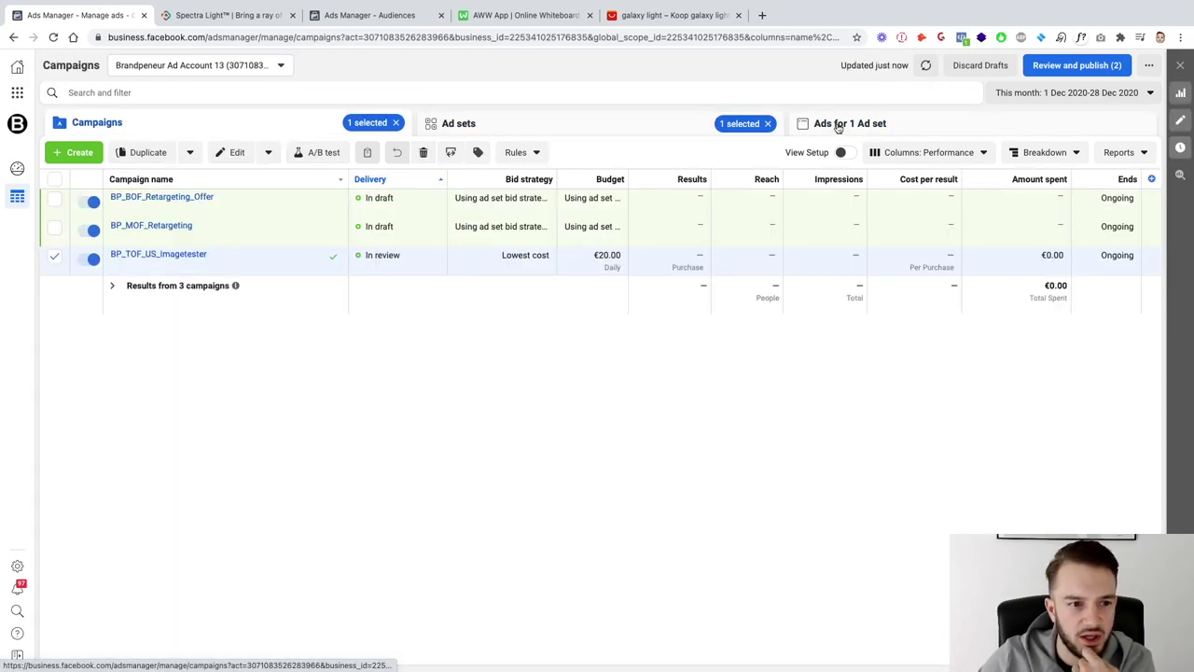
left_click(54, 255)
left_click(54, 227)
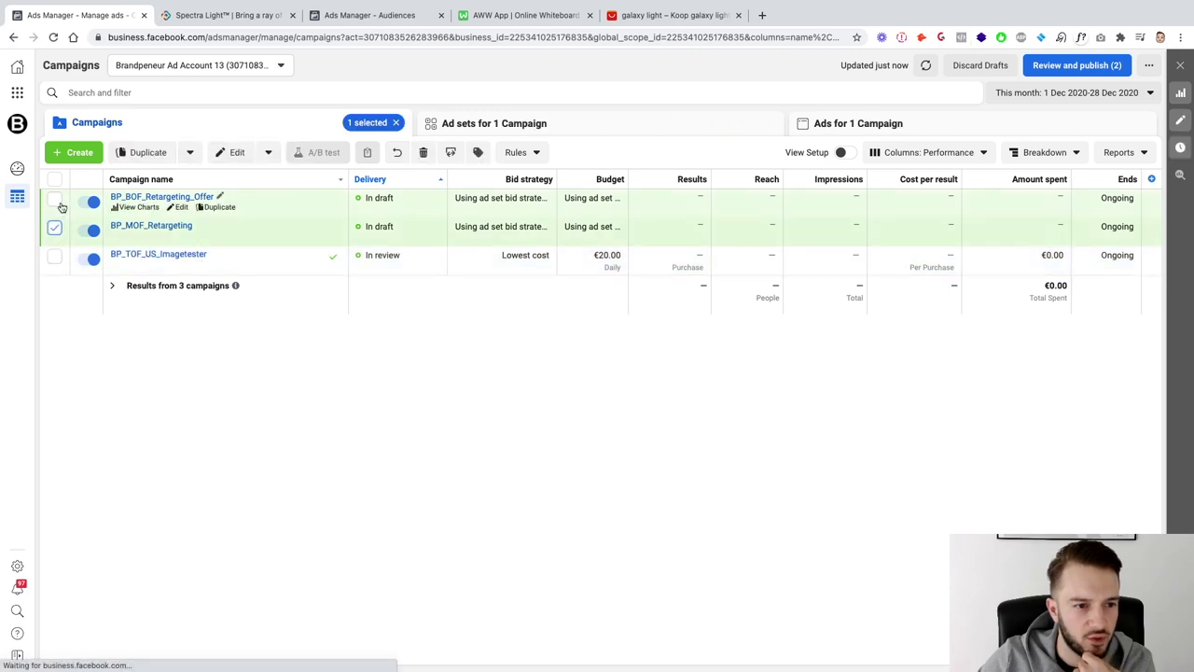
left_click(54, 198)
left_click(423, 152)
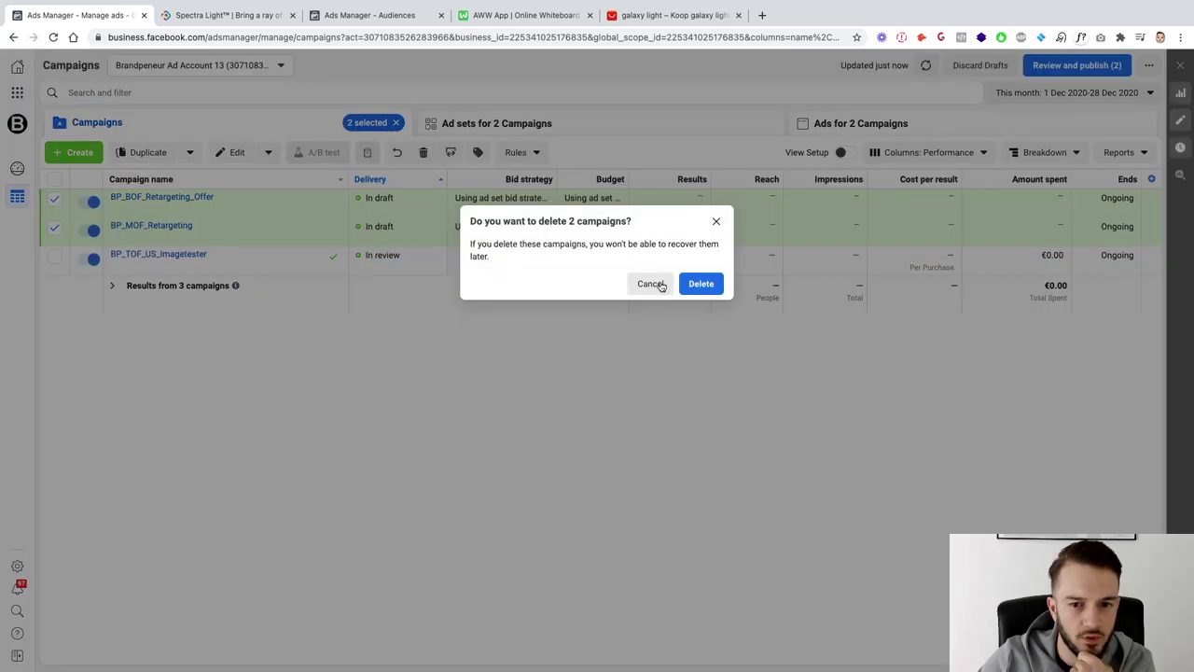
left_click(700, 284)
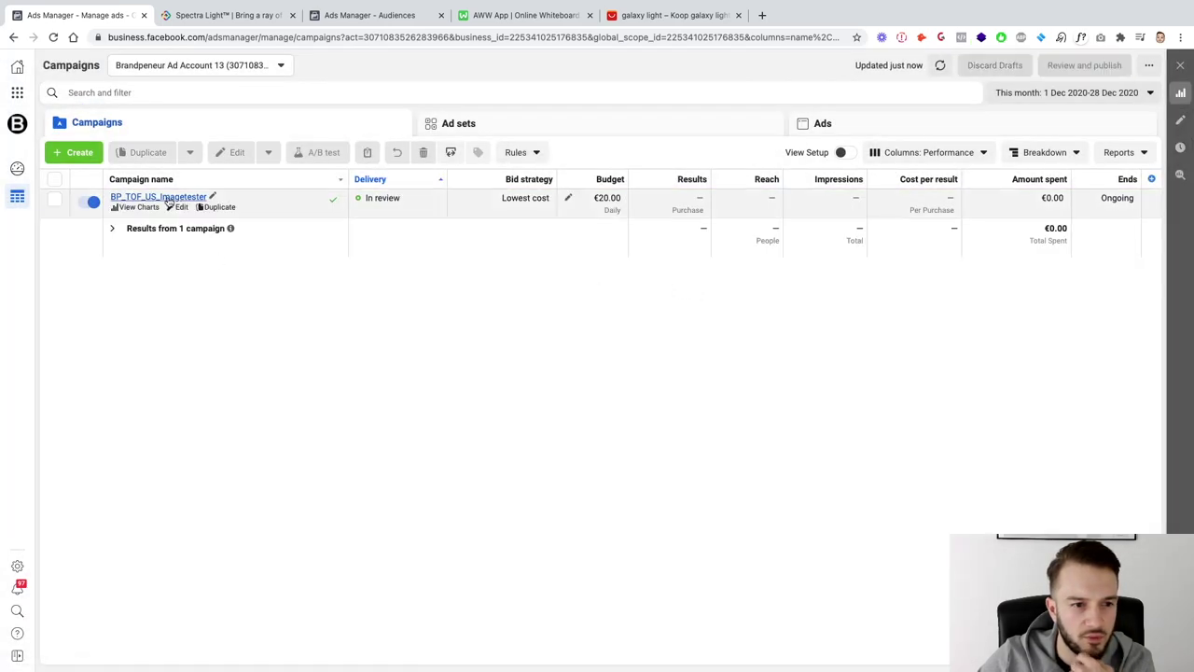
Duplicate the Image 1 ad once within its original campaign and name the copy Image 2
left_click(164, 197)
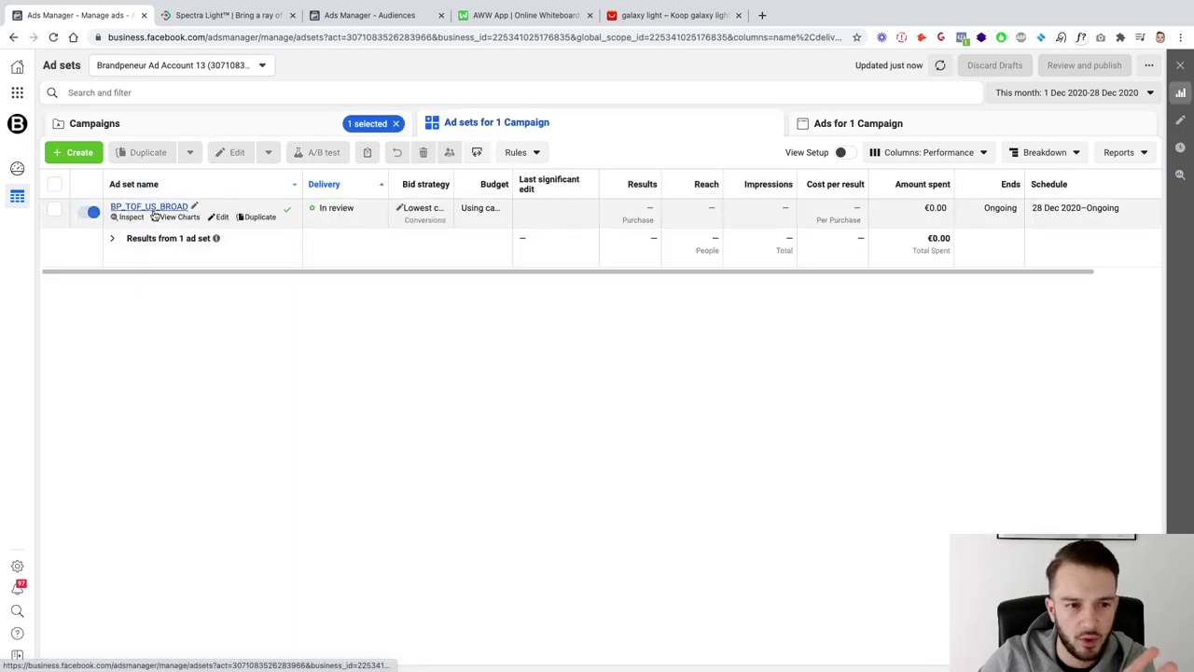
left_click(149, 207)
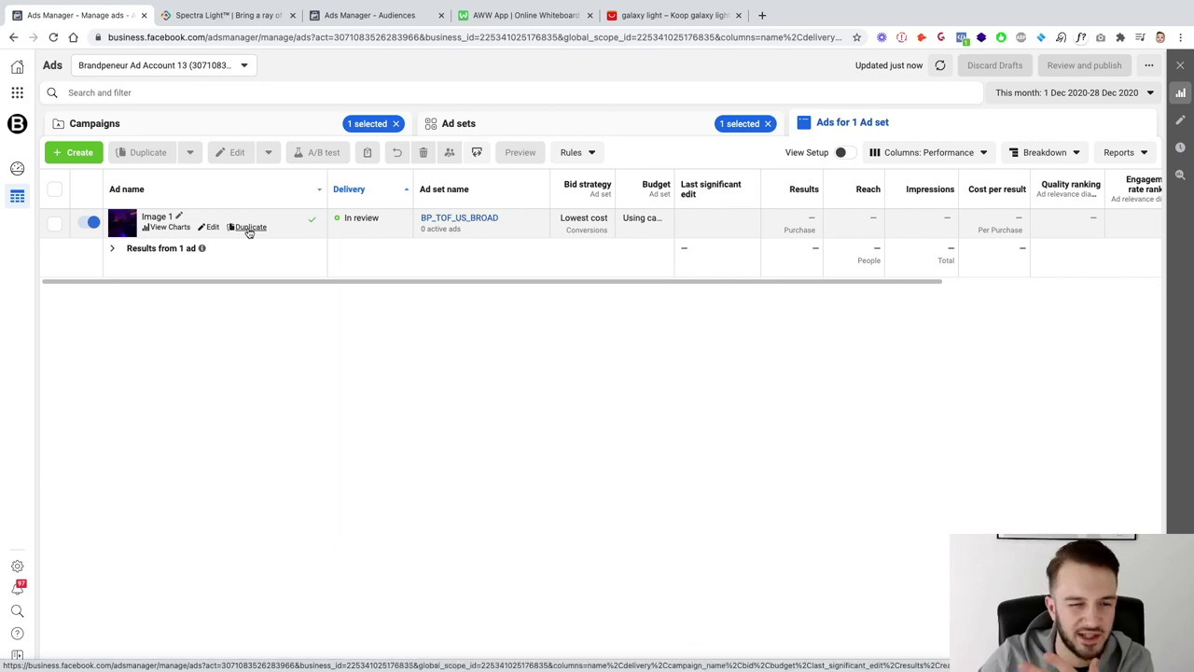
left_click(248, 228)
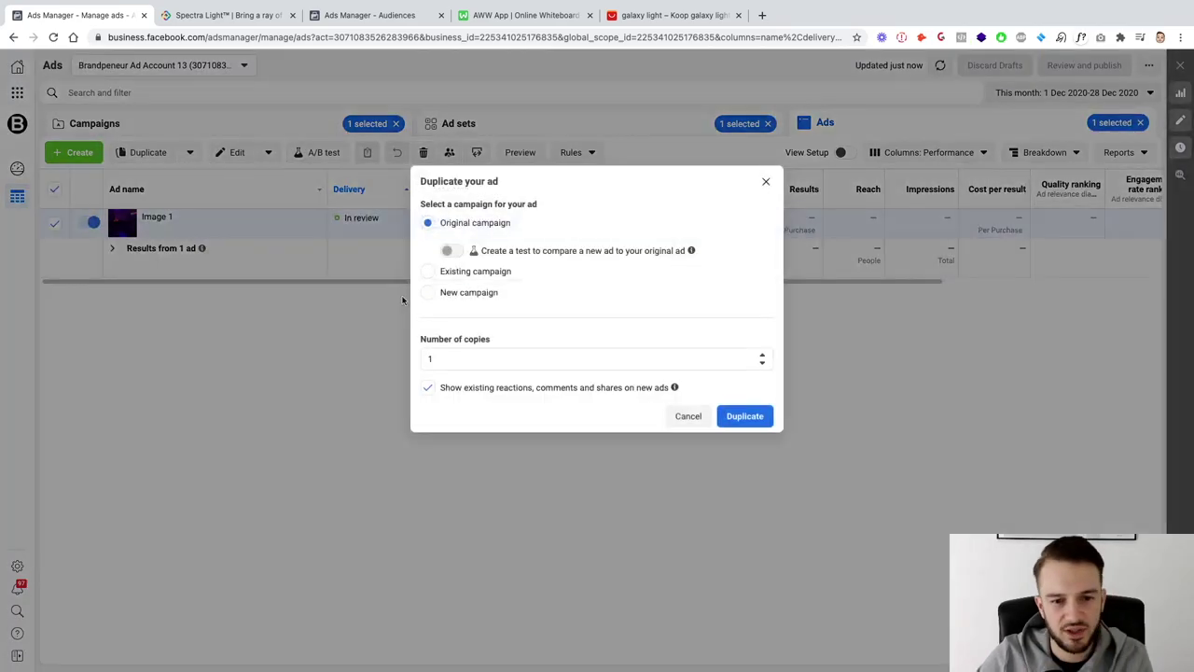
left_click(734, 421)
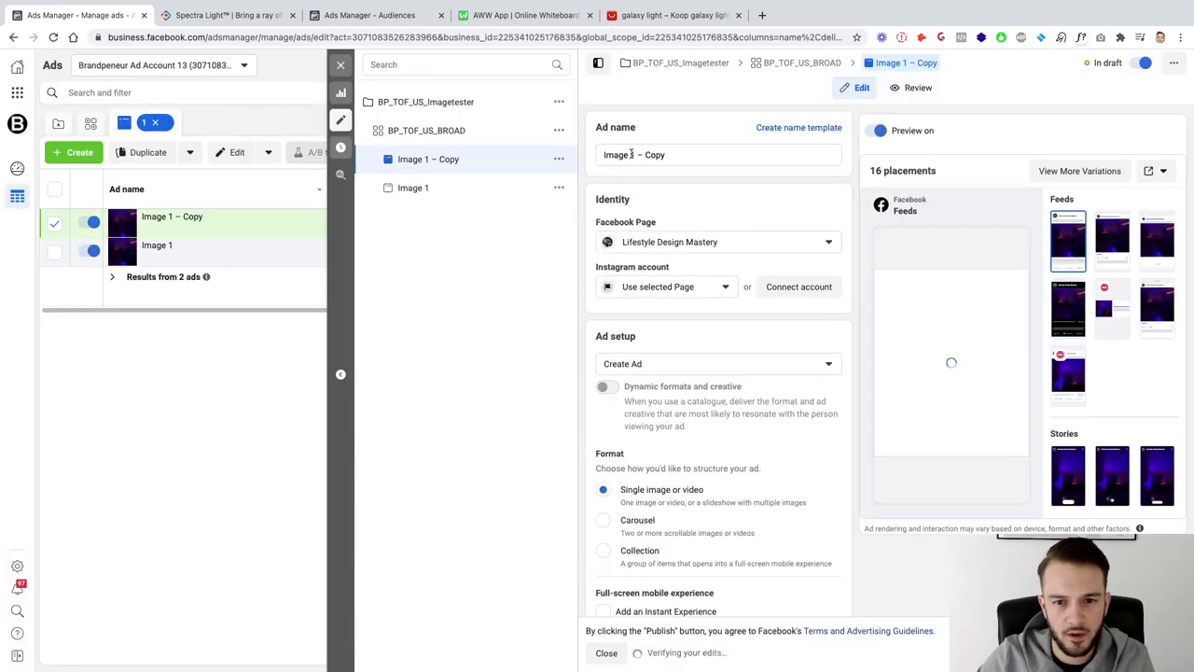
left_click_drag(632, 154, 668, 154)
type("2")
Remove all media from the Image 2 ad's creative
scroll(690, 232, "down", 3)
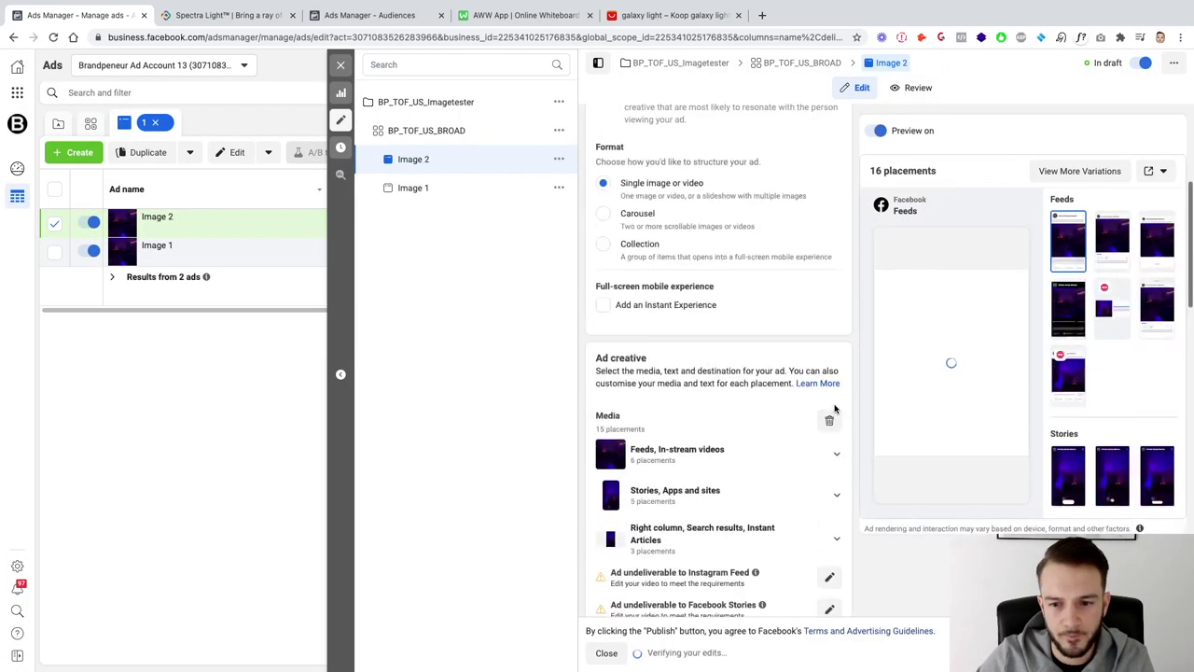
scroll(833, 409, "down", 3)
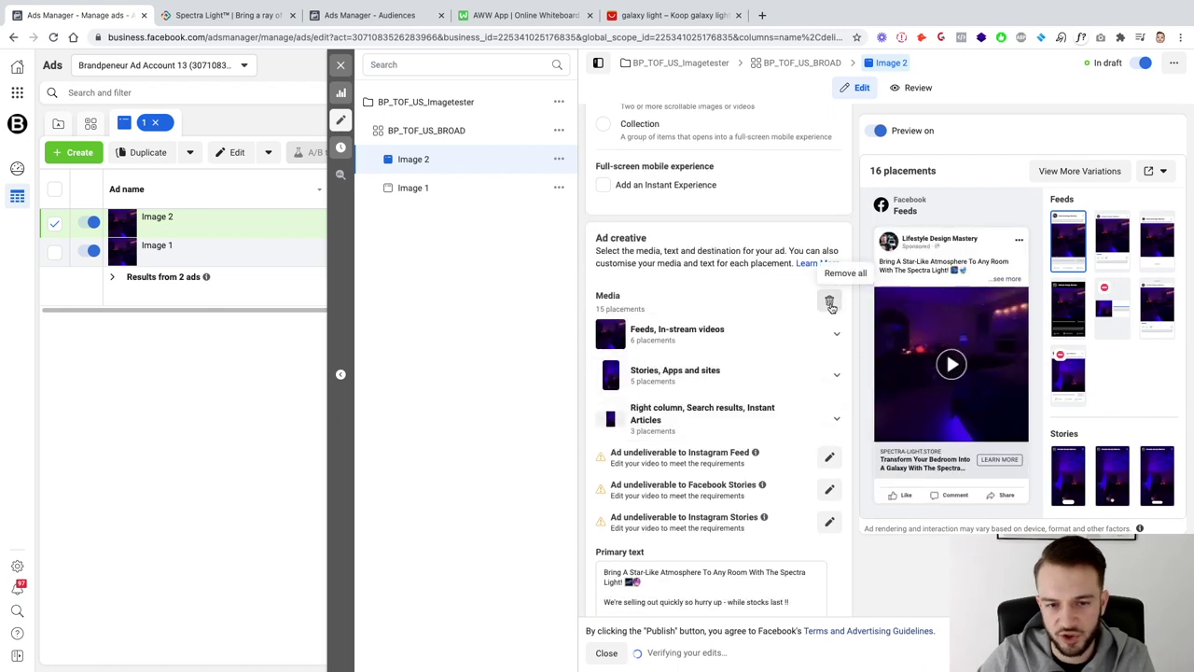
left_click(830, 304)
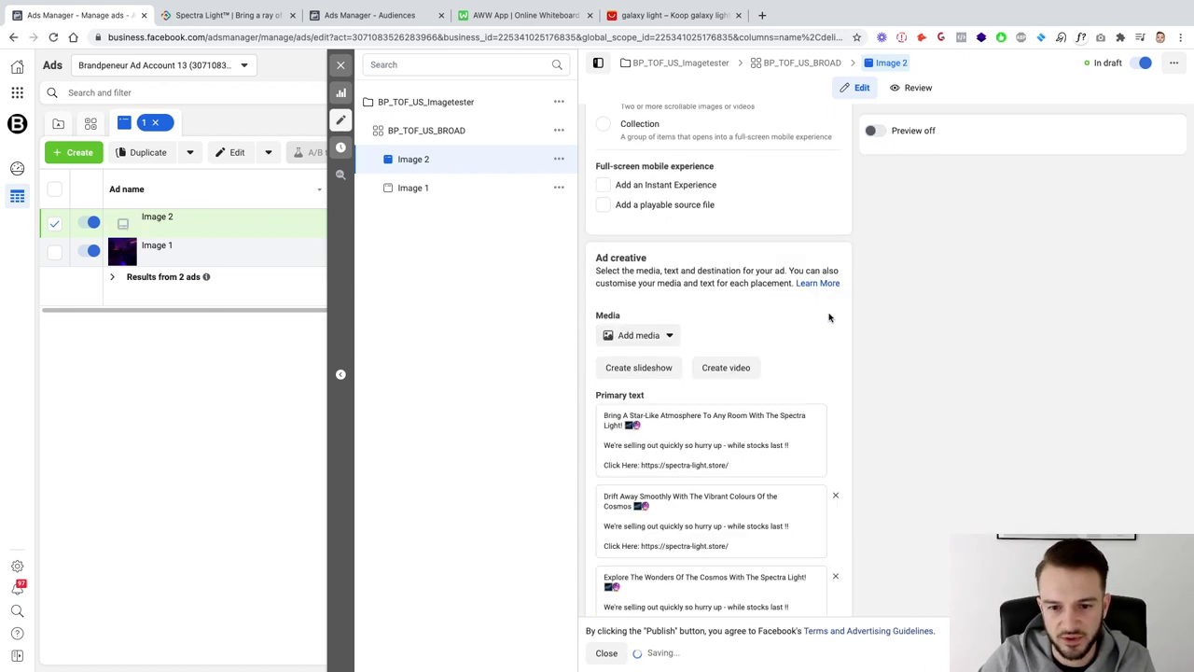
Start adding an image to the Image 2 ad by upload, and browse to the Desktop folder
left_click(662, 381)
left_click(625, 404)
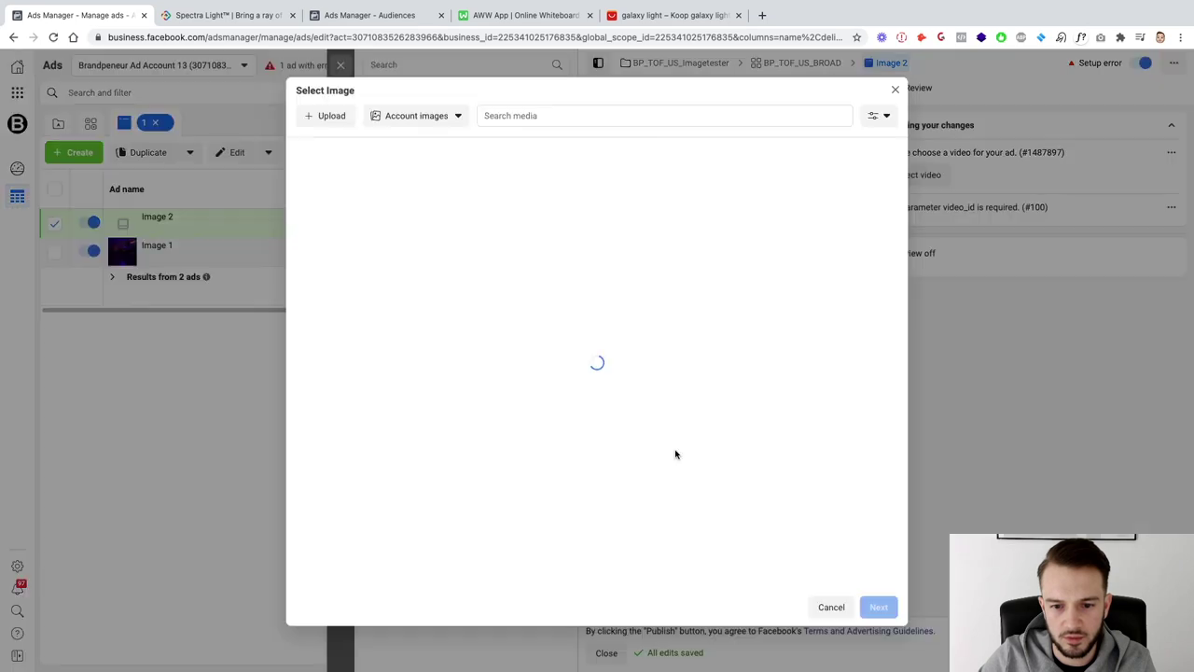
left_click(332, 116)
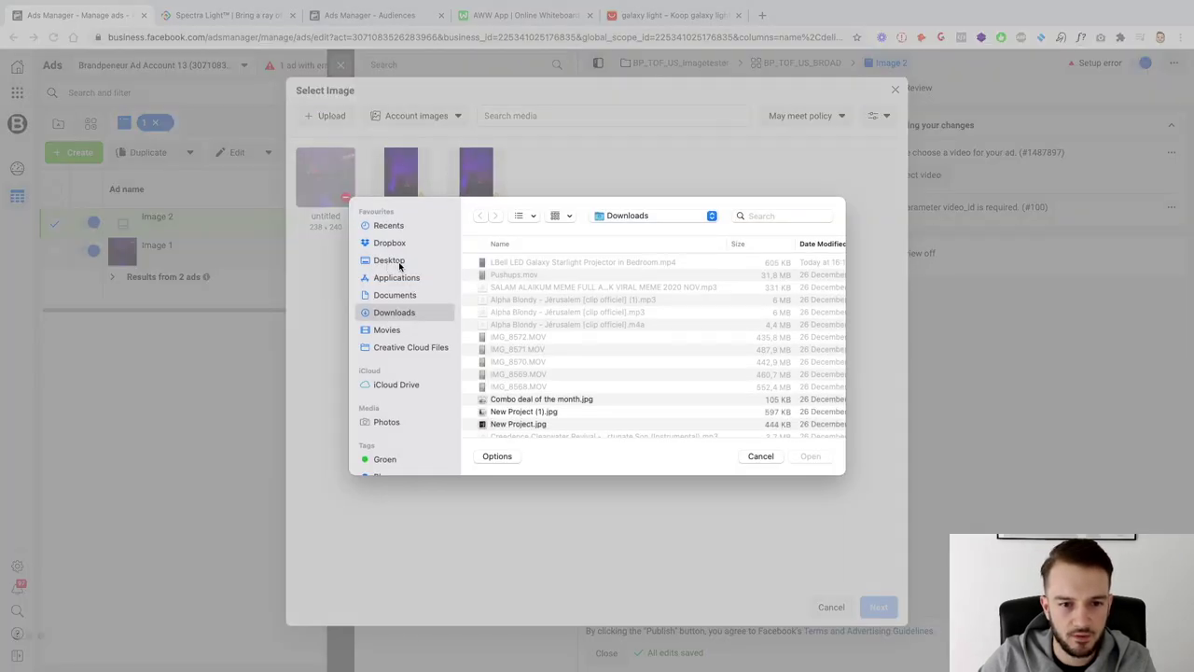
left_click(392, 261)
Preview and compare the galaxy light images in the Desktop folder, ending on 40b496befb64d8431e93ddbf2e600716.jpg
left_click(519, 299)
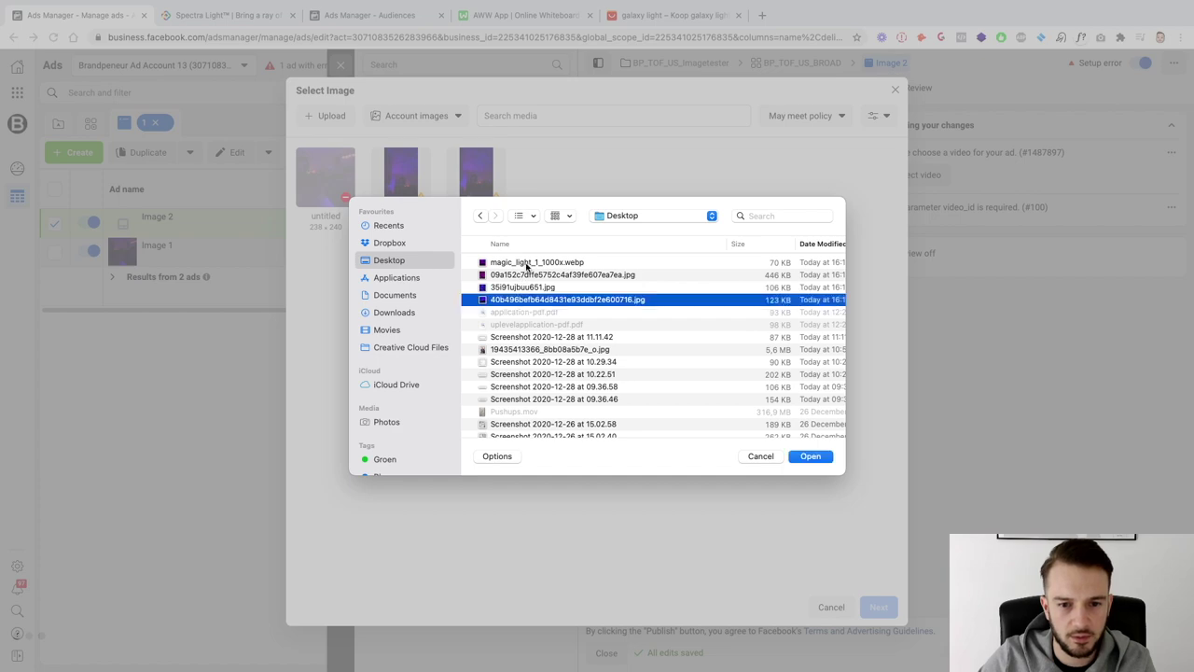
left_click(527, 265)
left_click(533, 275)
left_click(535, 300)
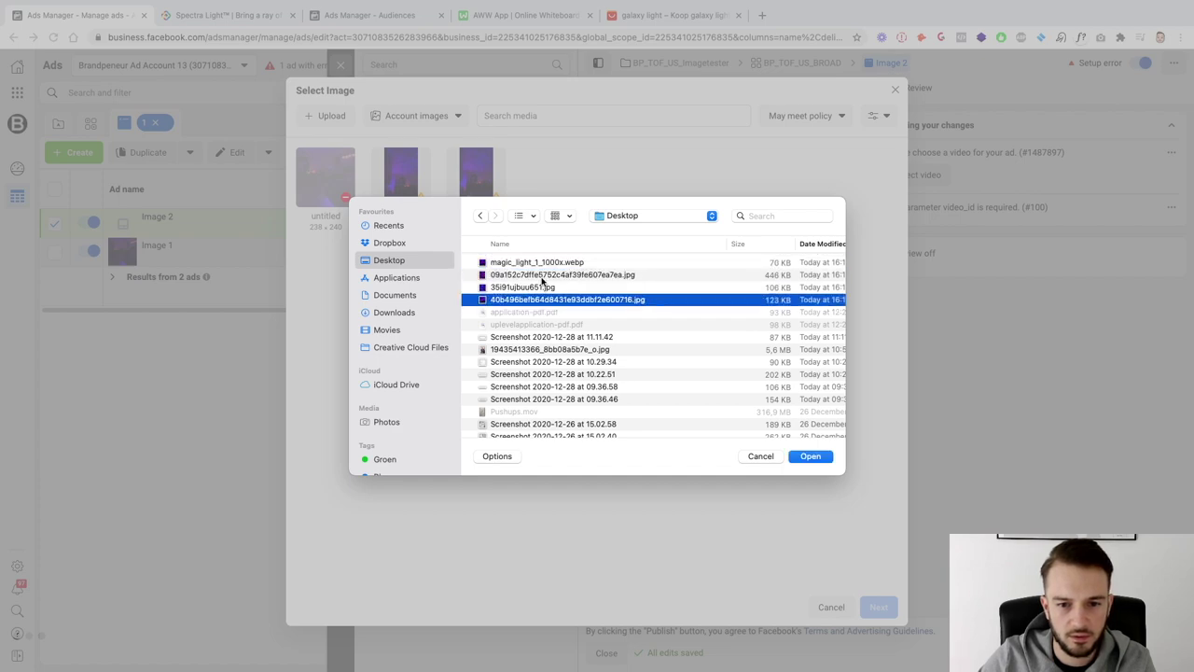
key("space")
key("space")
key("space")
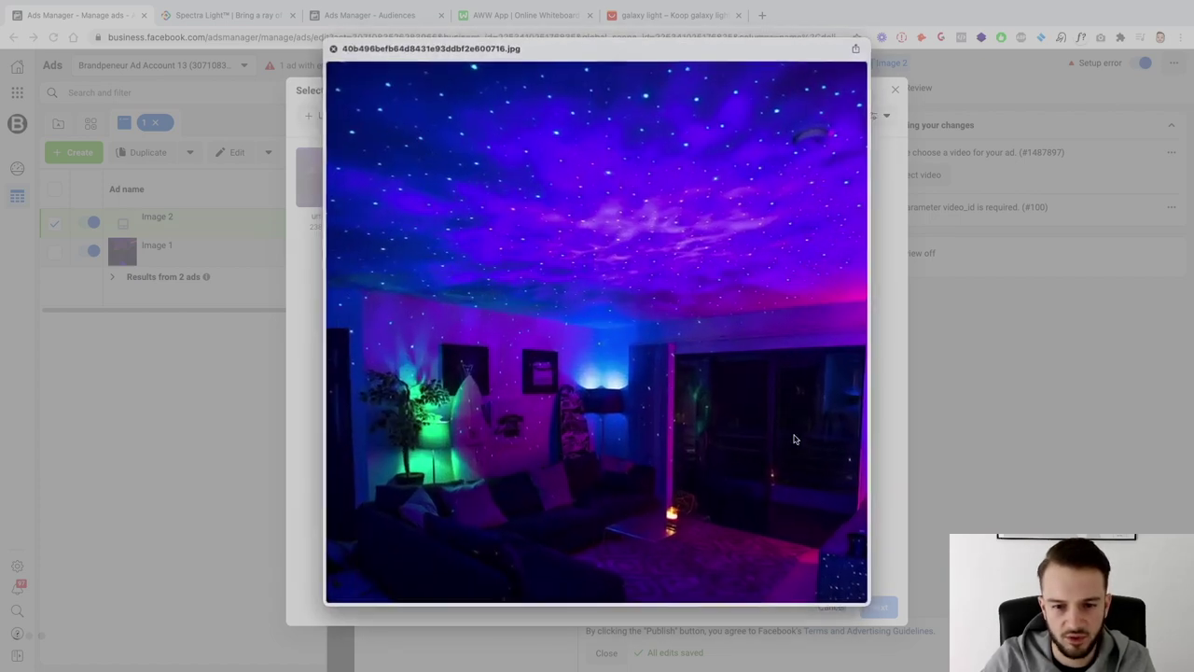
key("Up")
key("Up")
key("Down")
key("Down")
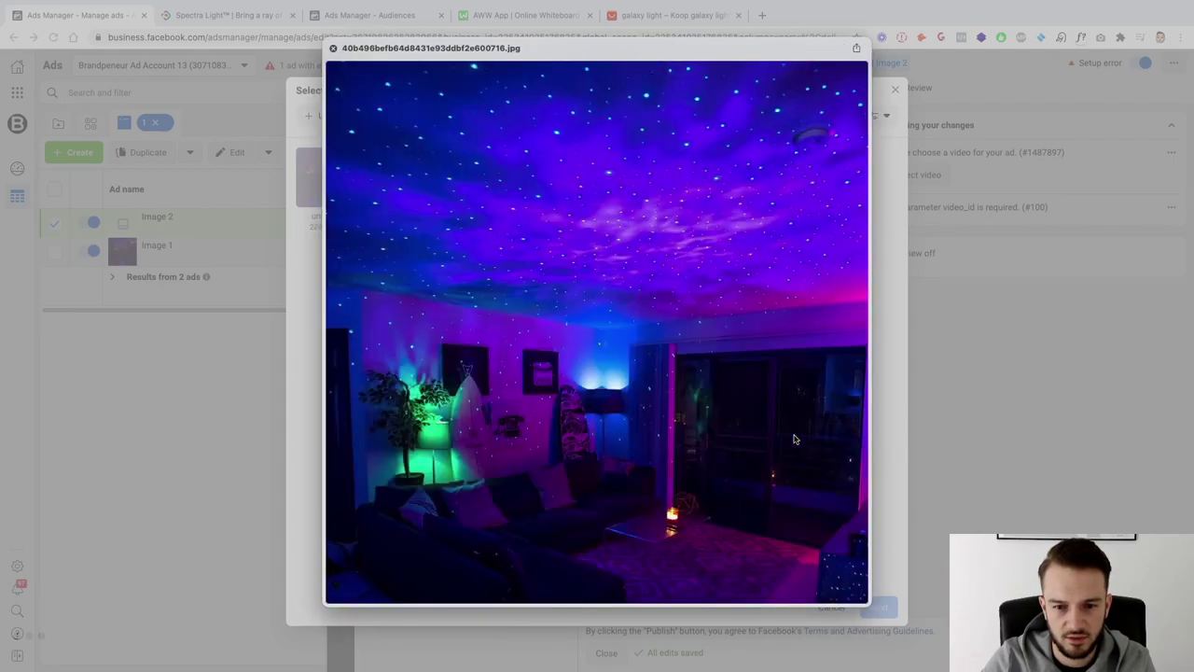
key("Up")
key("Up")
key("Down")
key("Down")
key("space")
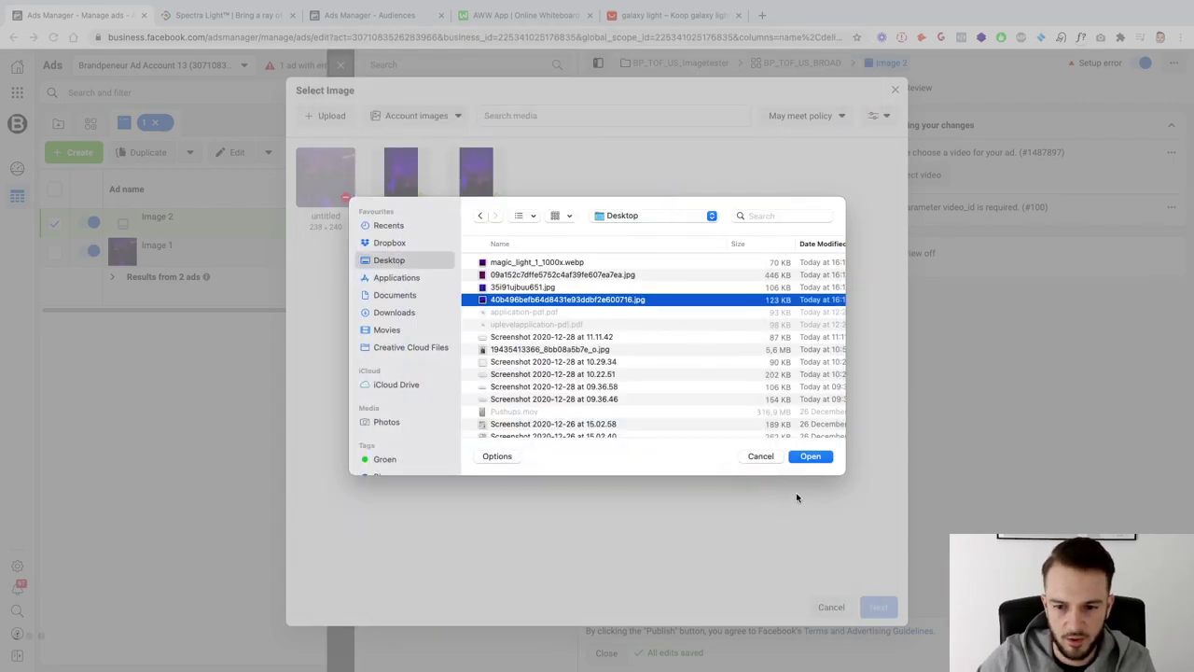
Upload the selected living-room galaxy image and apply it to all placements with the default crop and enhancements
left_click(811, 455)
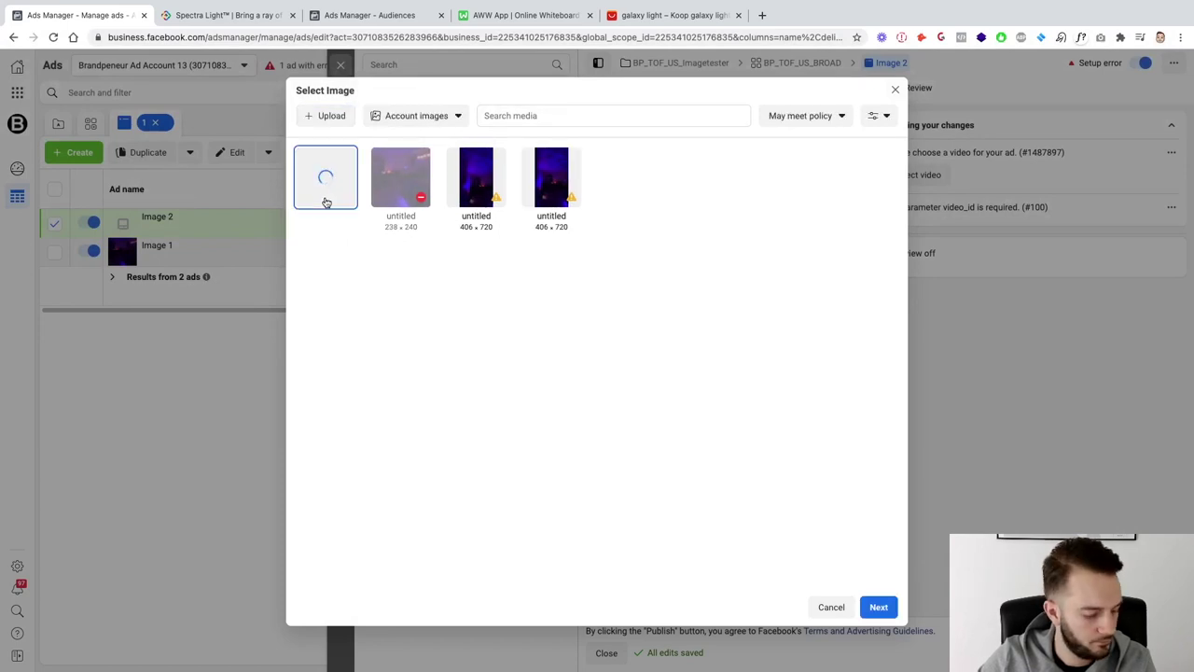
left_click(879, 611)
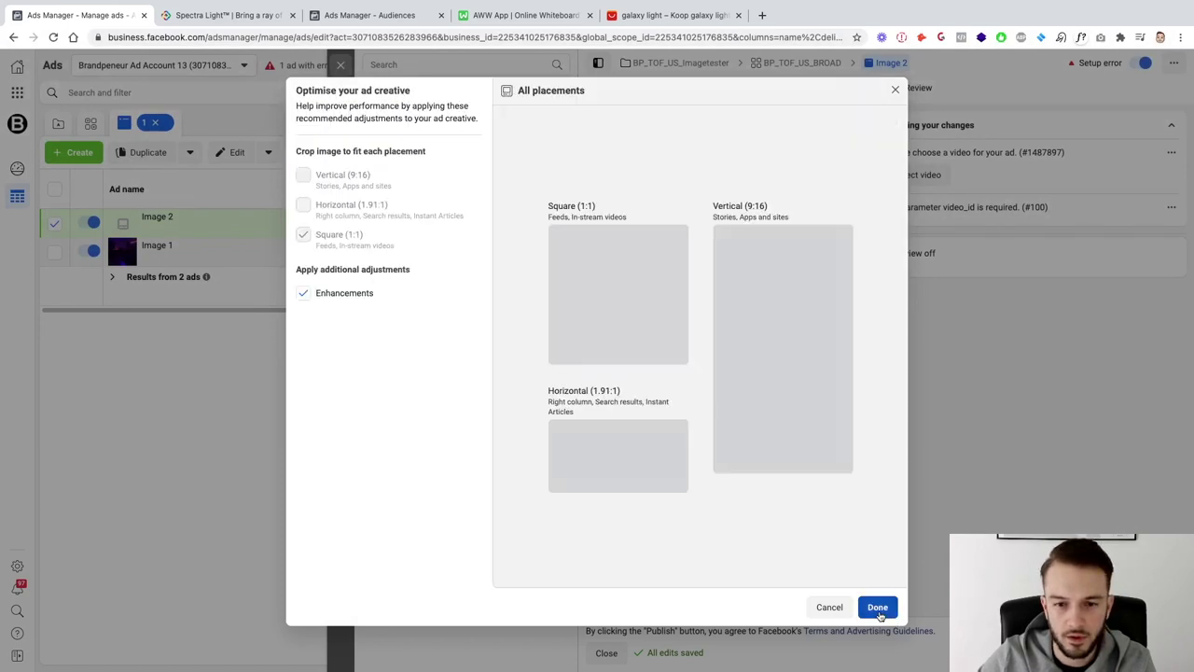
left_click(878, 608)
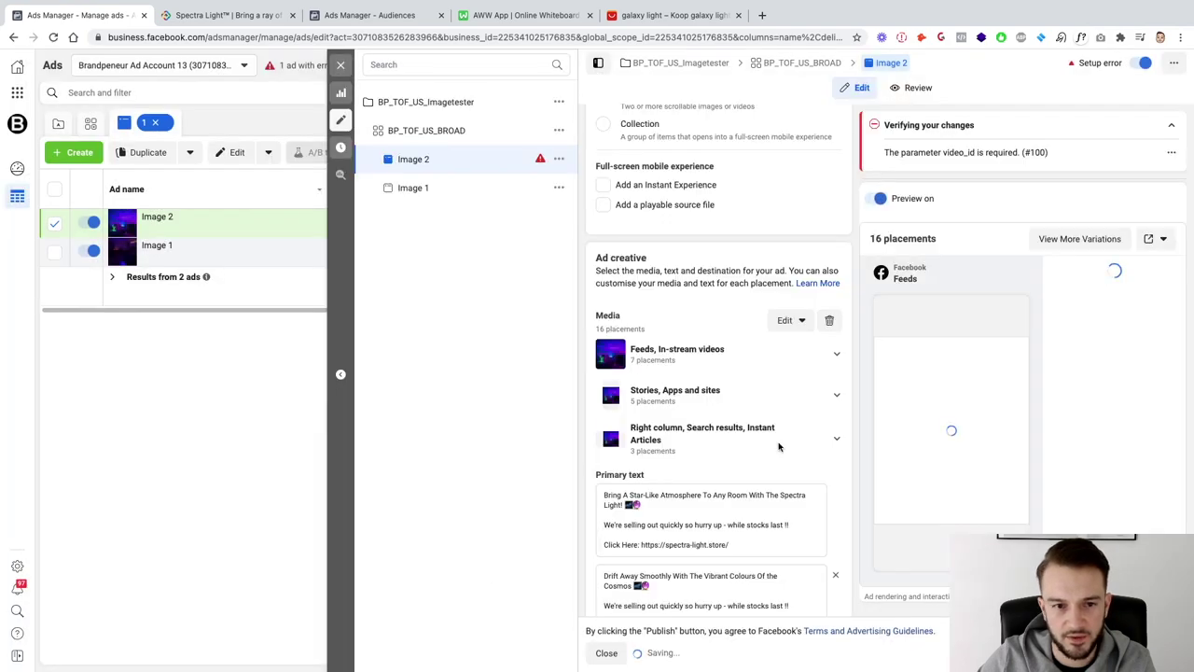
Rename the original Image 1 ad as Video 1
left_click(429, 188)
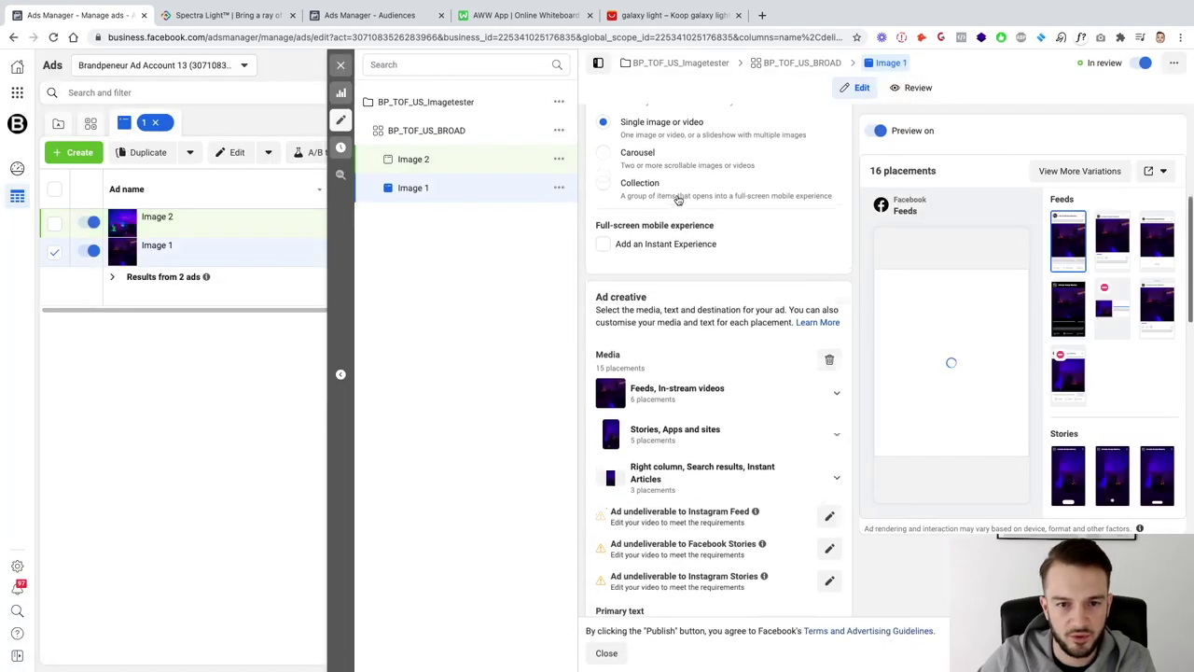
left_click(668, 152)
key("super+a")
type("Vide")
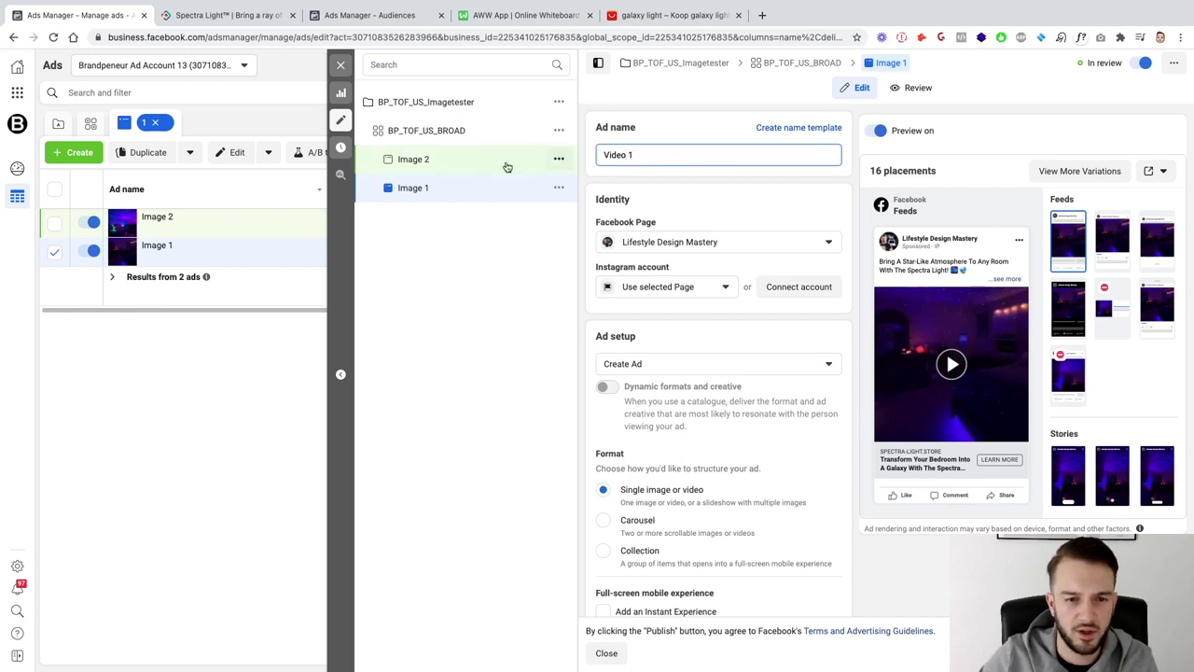
Rename the Image 2 ad as Image 1, and review its primary texts, headline and destination settings
left_click(546, 163)
left_click_drag(656, 152, 590, 156)
key("Right")
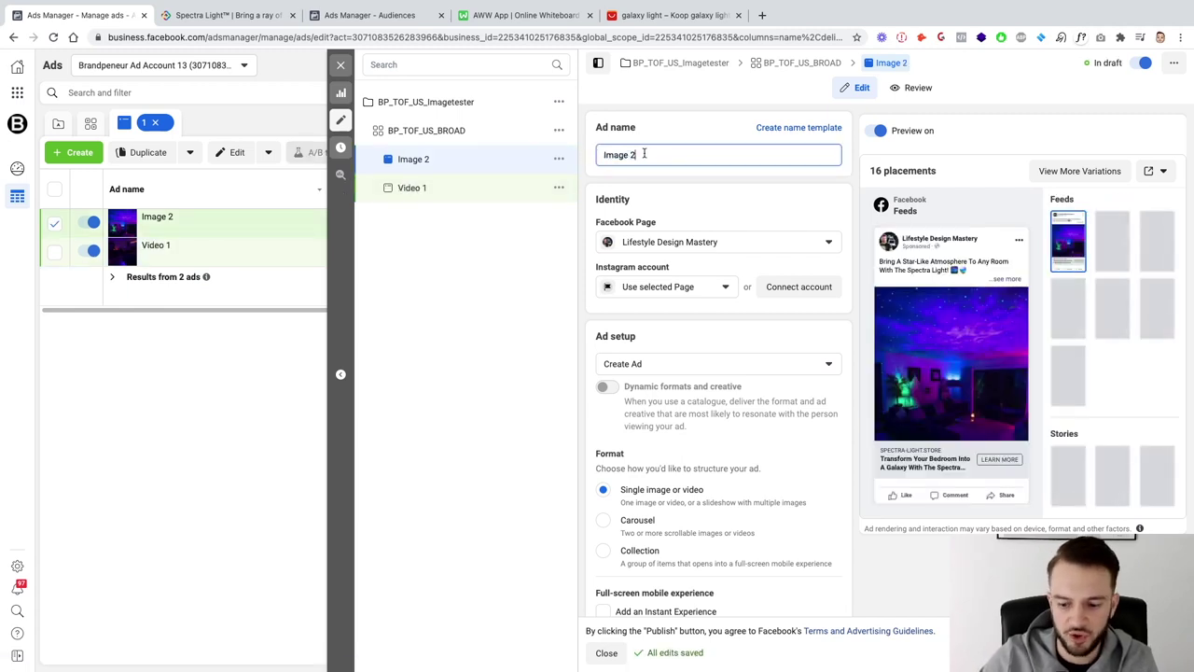
left_click(659, 173)
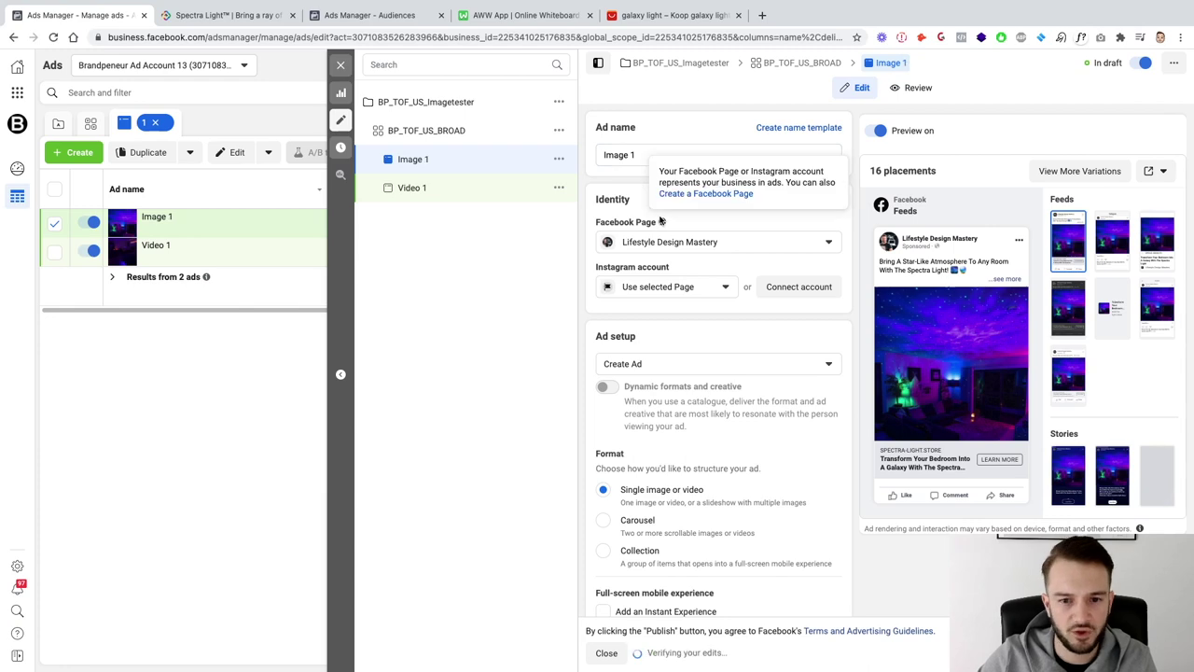
scroll(658, 220, "down", 10)
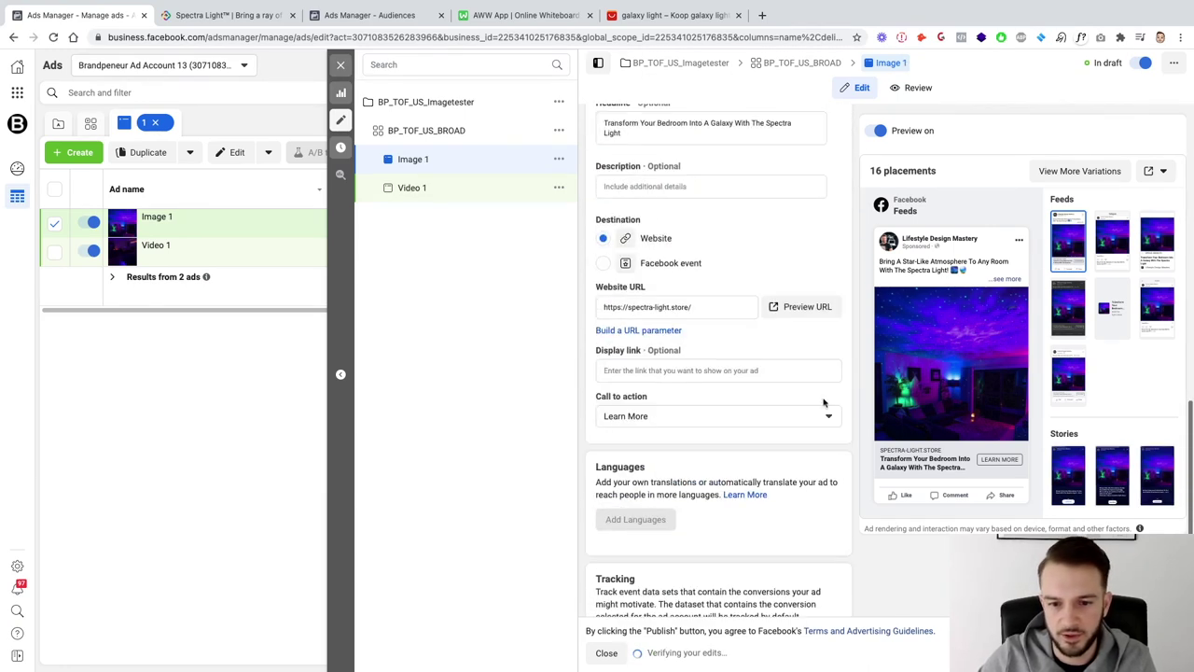
scroll(754, 178, "up", 3)
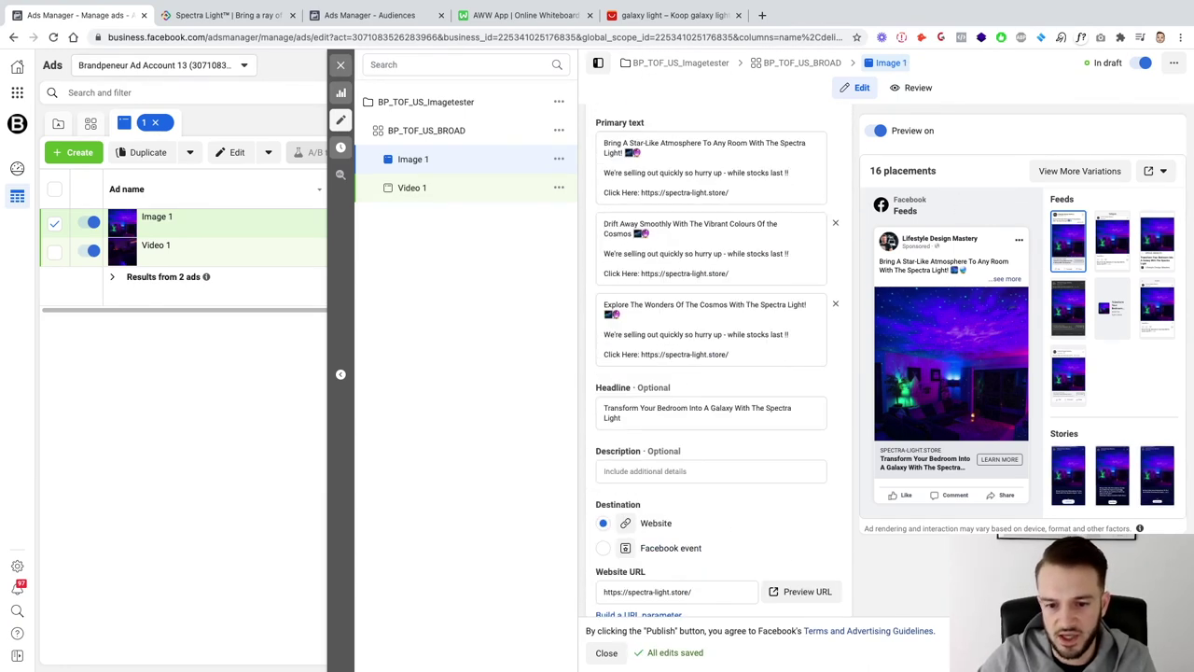
Try to publish the Image 1 ad, accepting the ad account setup with Netherlands, Euro and Europe/Amsterdam
left_click(1147, 652)
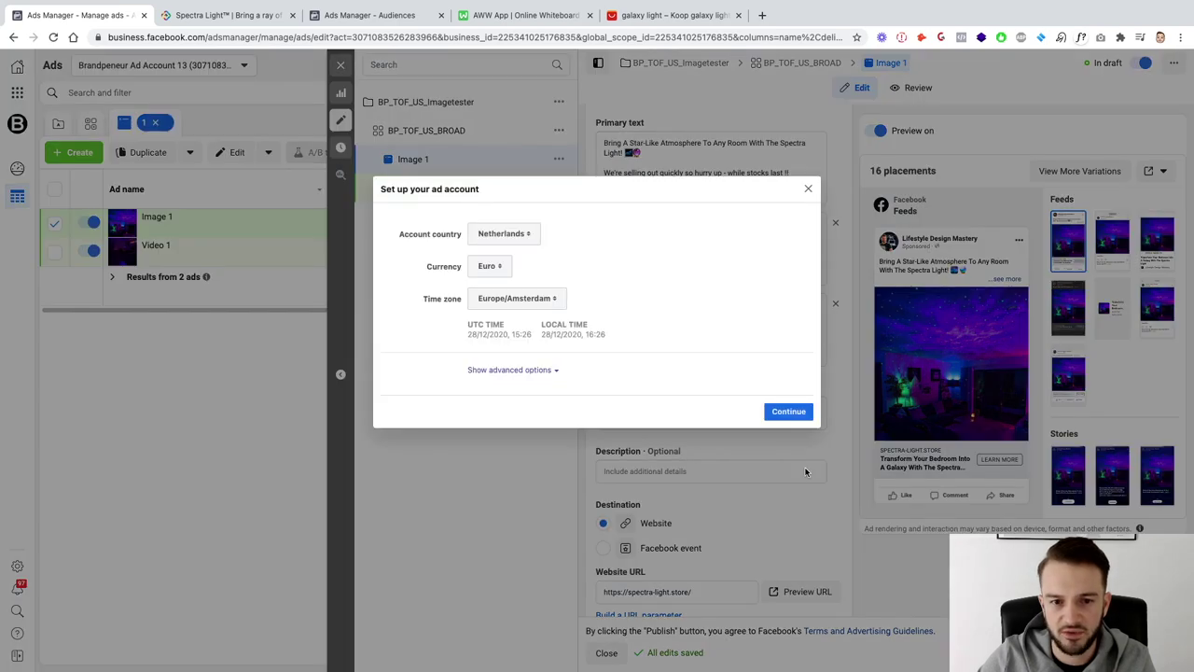
key("Return")
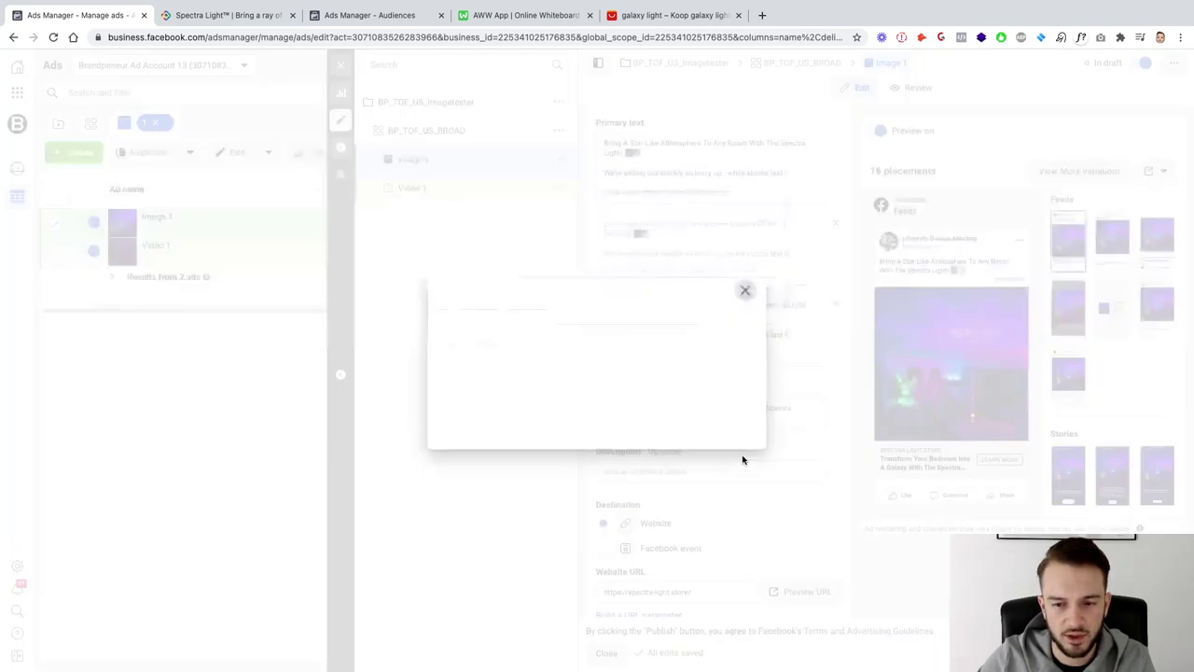
left_click(762, 209)
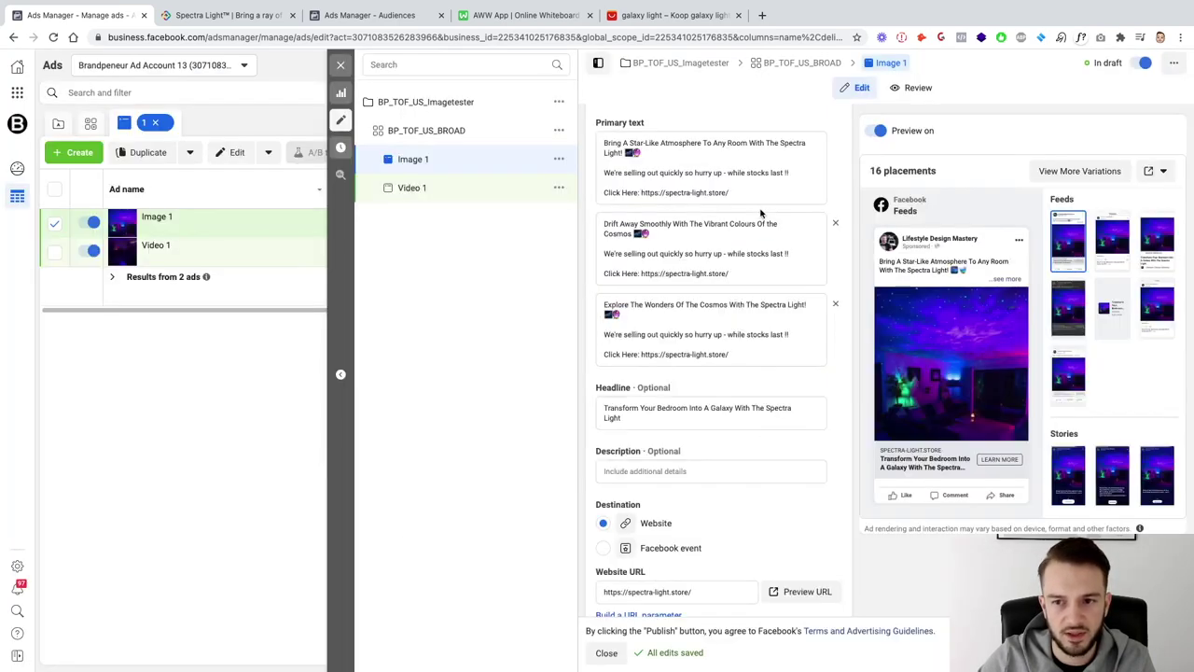
Close the ad editor keeping Image 1 as a draft, and duplicate the BP_TOF_US_BROAD ad set once within its original campaign
left_click(340, 65)
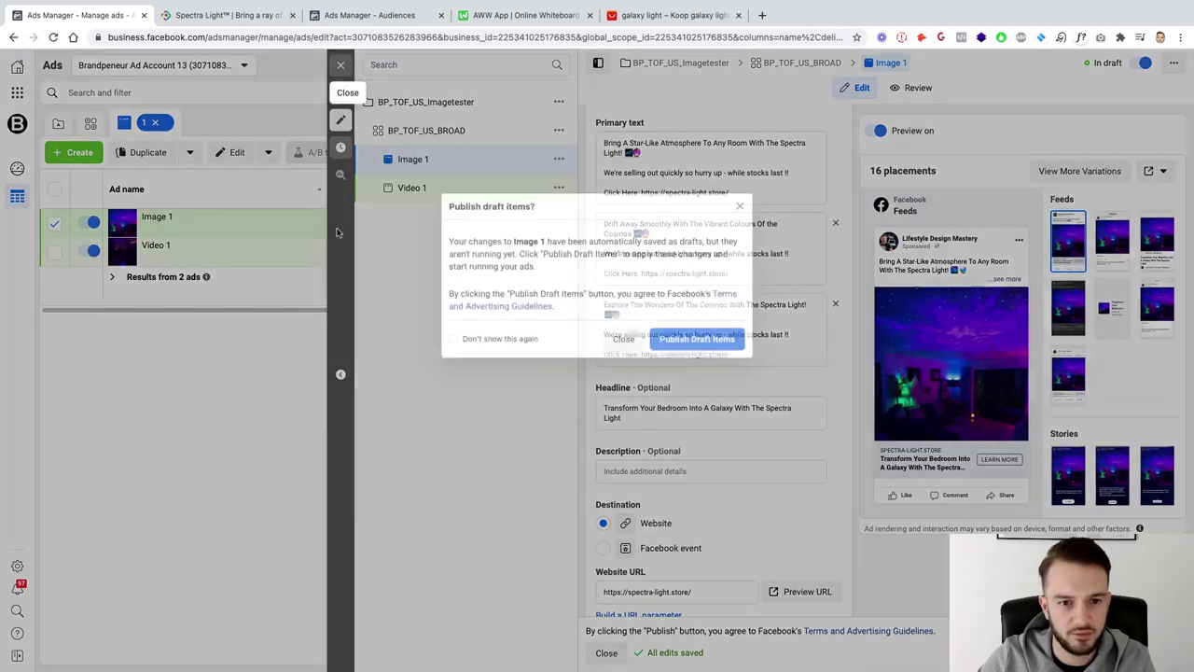
left_click(621, 339)
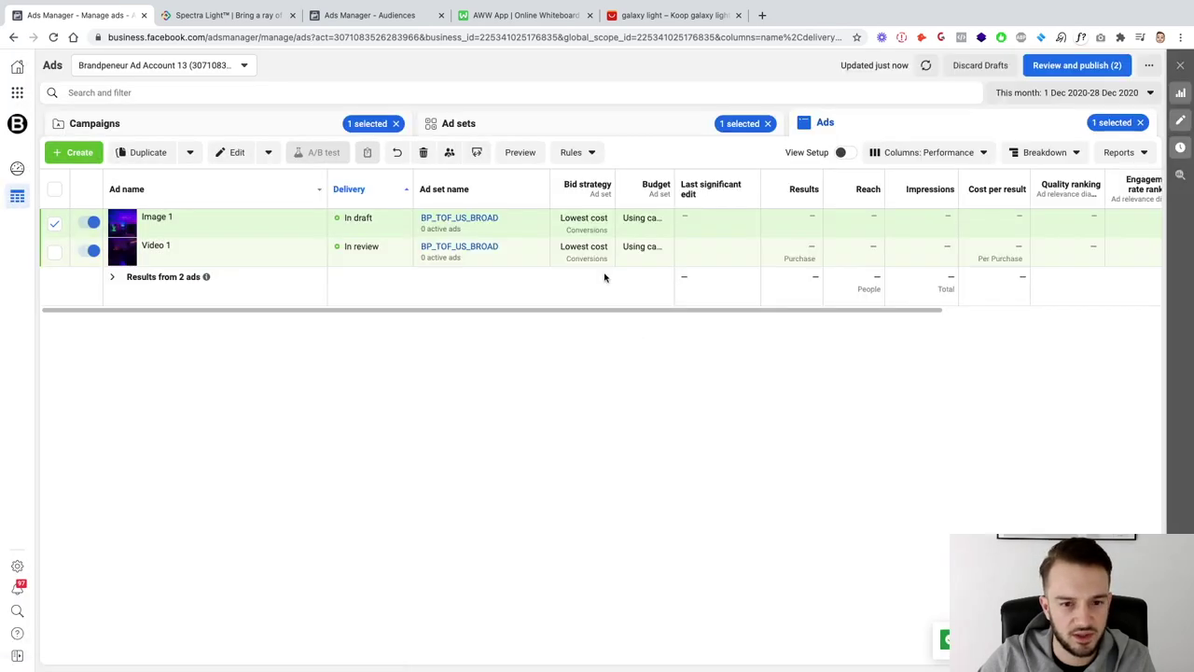
left_click(462, 122)
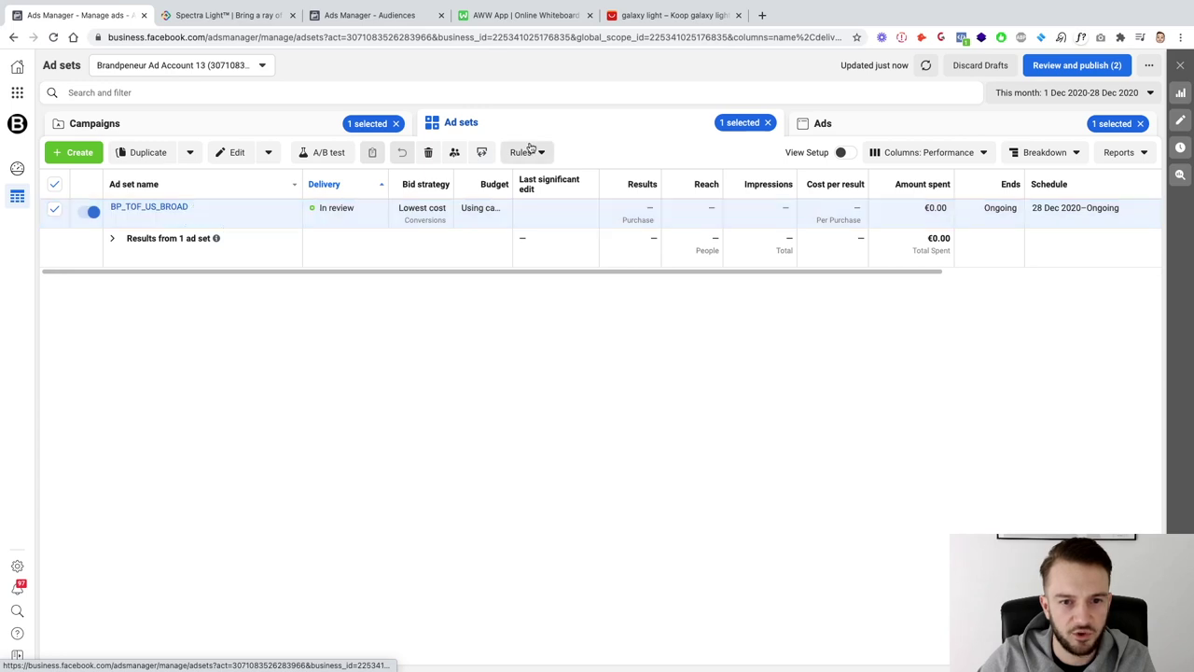
mouse_move(250, 222)
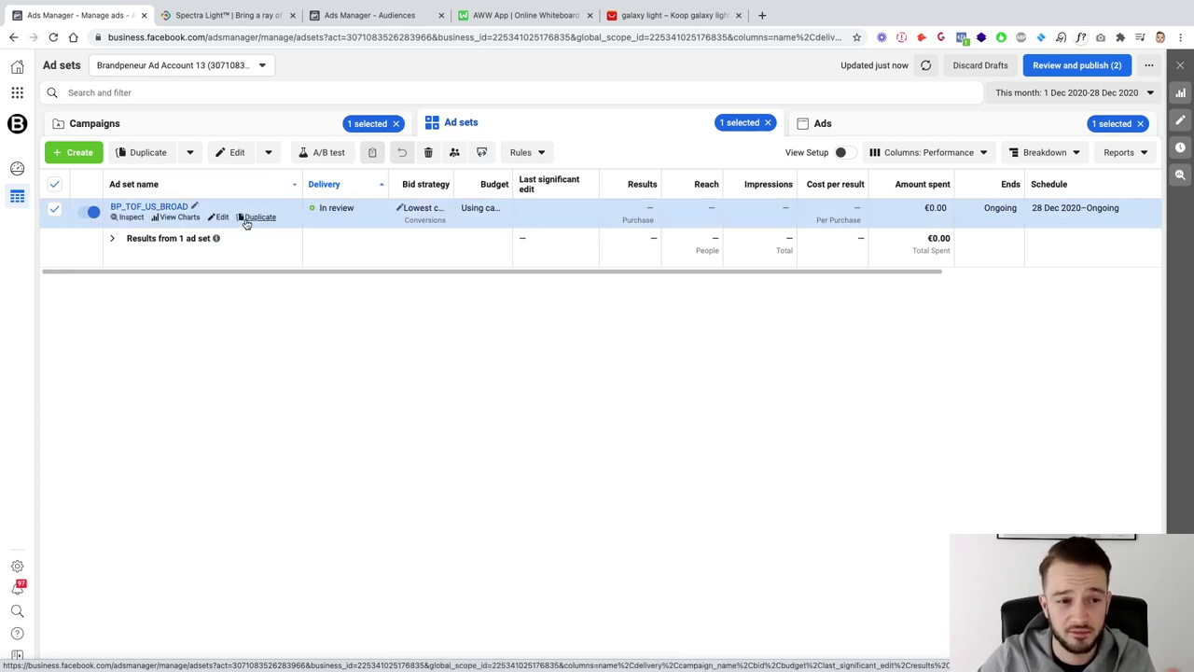
left_click(258, 217)
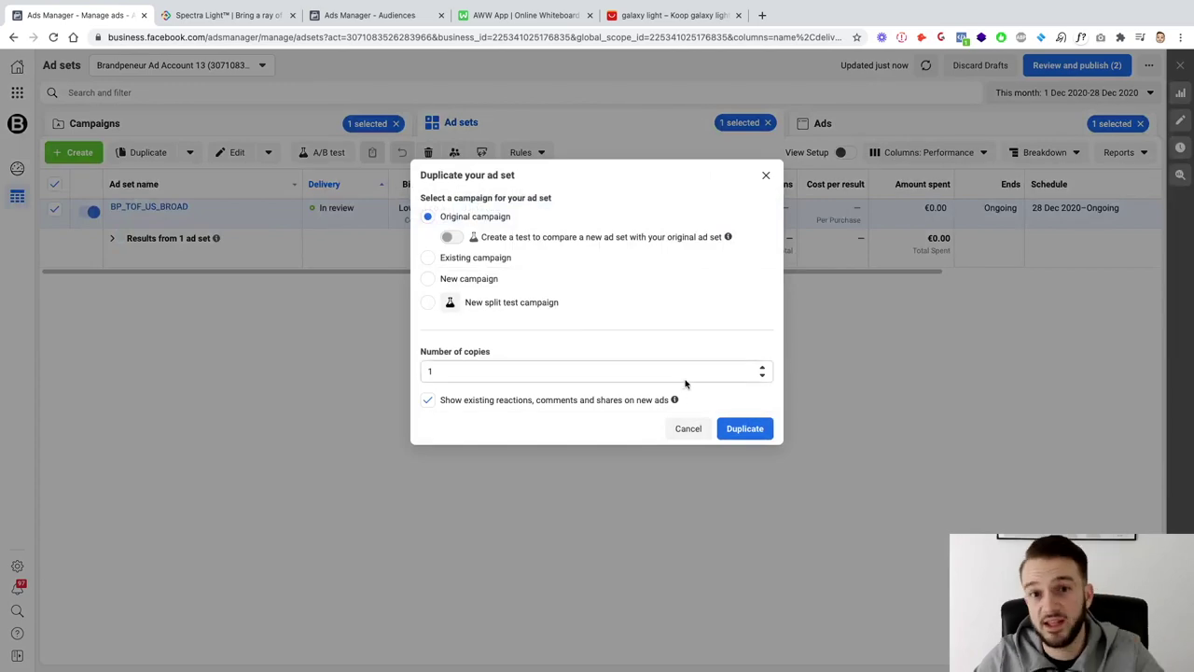
left_click(737, 431)
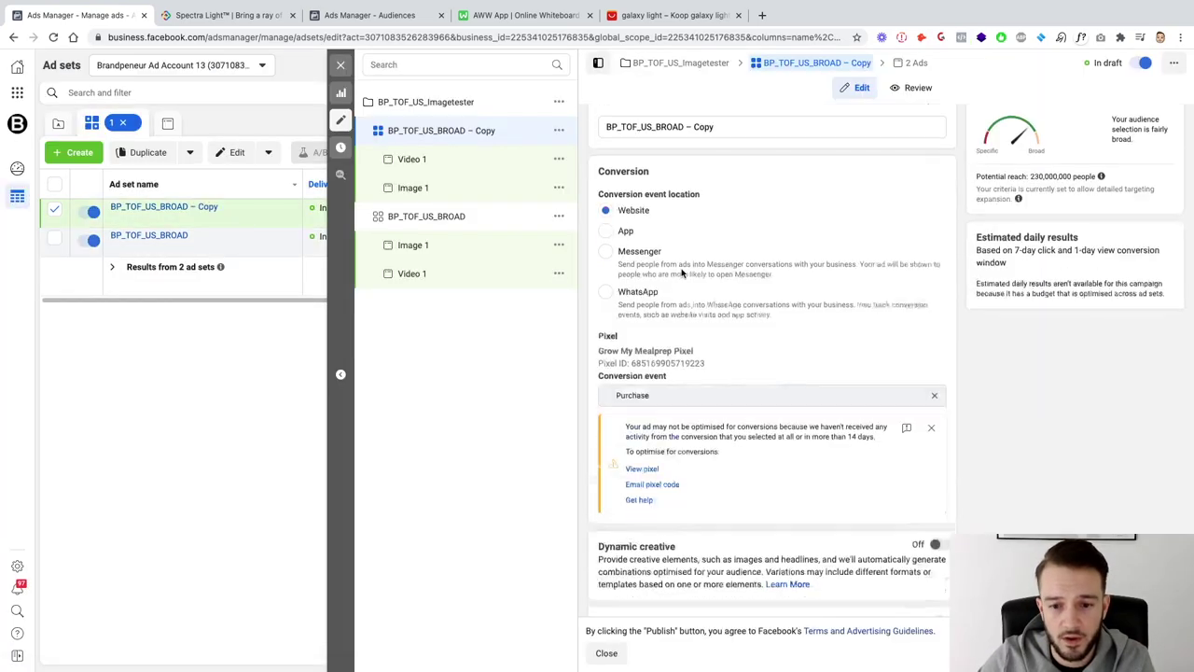
Rename the duplicated ad set as BP_TOF_US_Interestbased
scroll(756, 124, "down", 5)
scroll(757, 125, "up", 5)
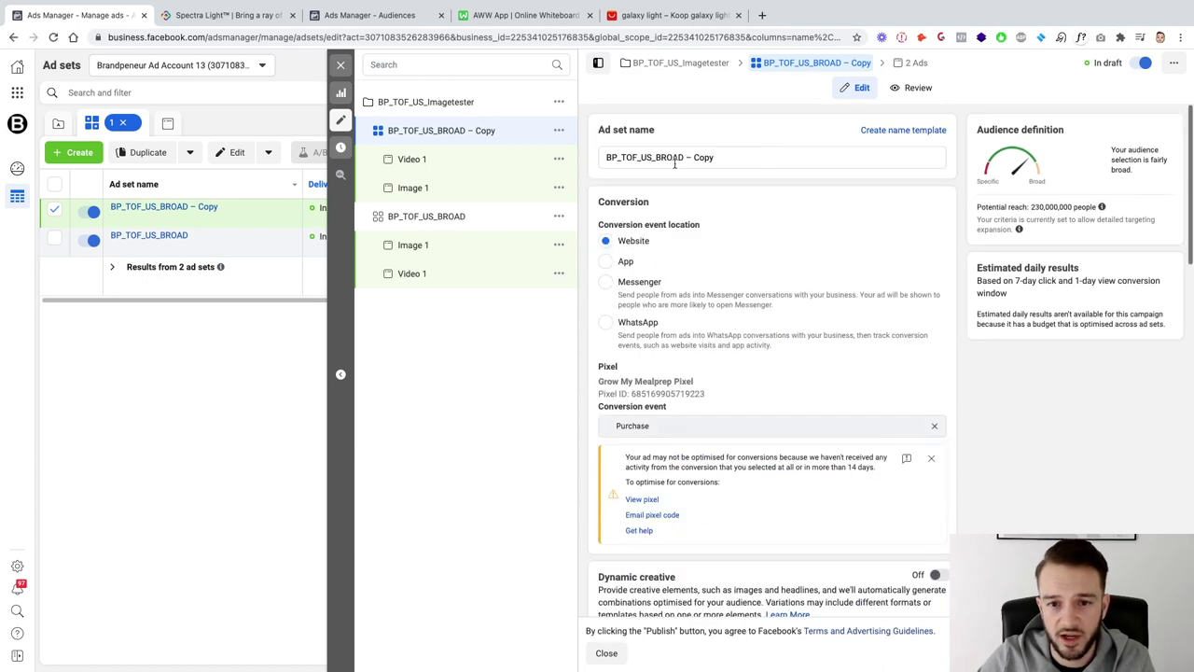
left_click_drag(658, 156, 719, 159)
type("Interestbased")
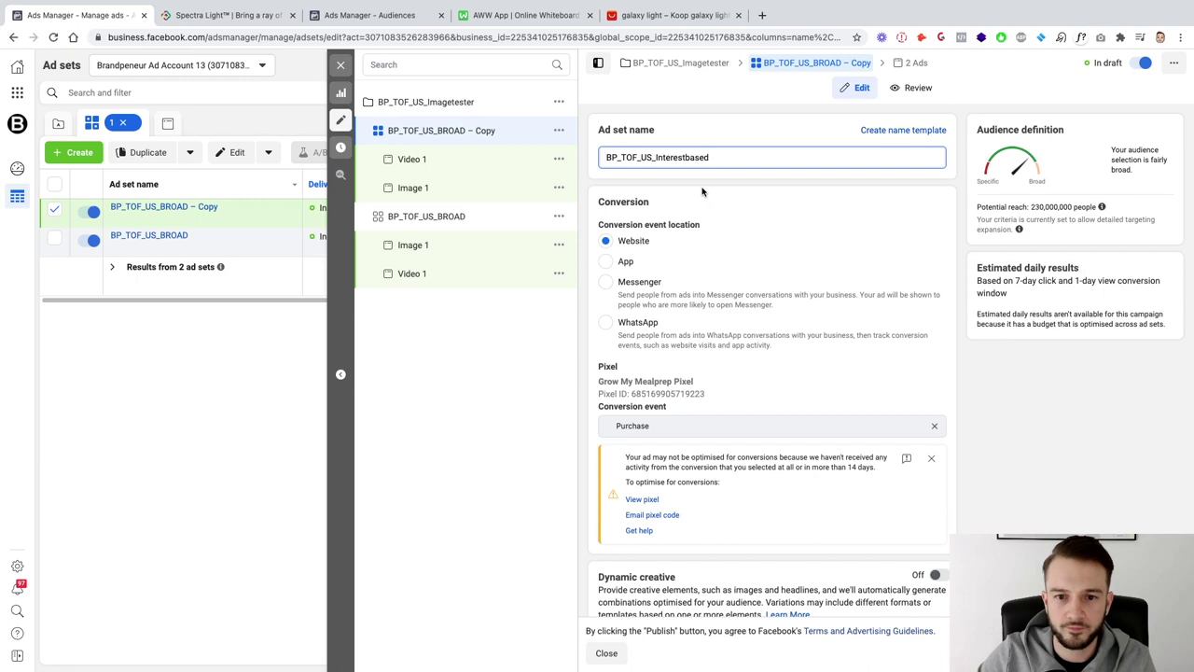
left_click(703, 191)
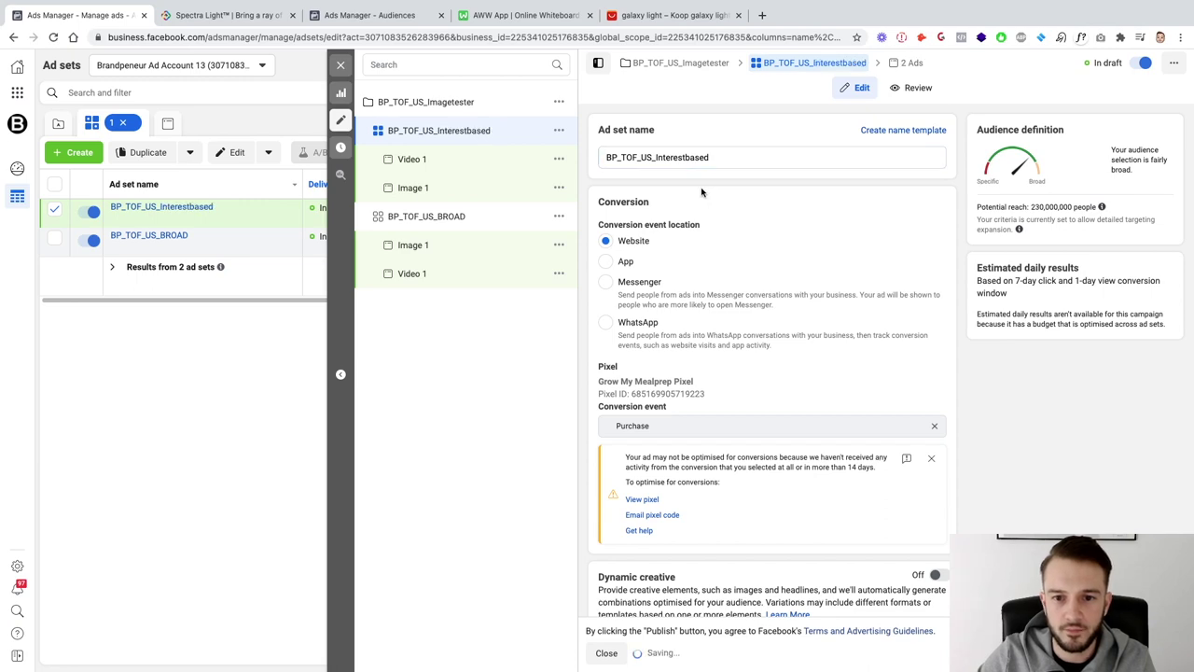
Open the detailed targeting of the BP_TOF_US_Interestbased audience for editing and show its exclusion criteria
scroll(703, 191, "down", 5)
scroll(694, 217, "down", 5)
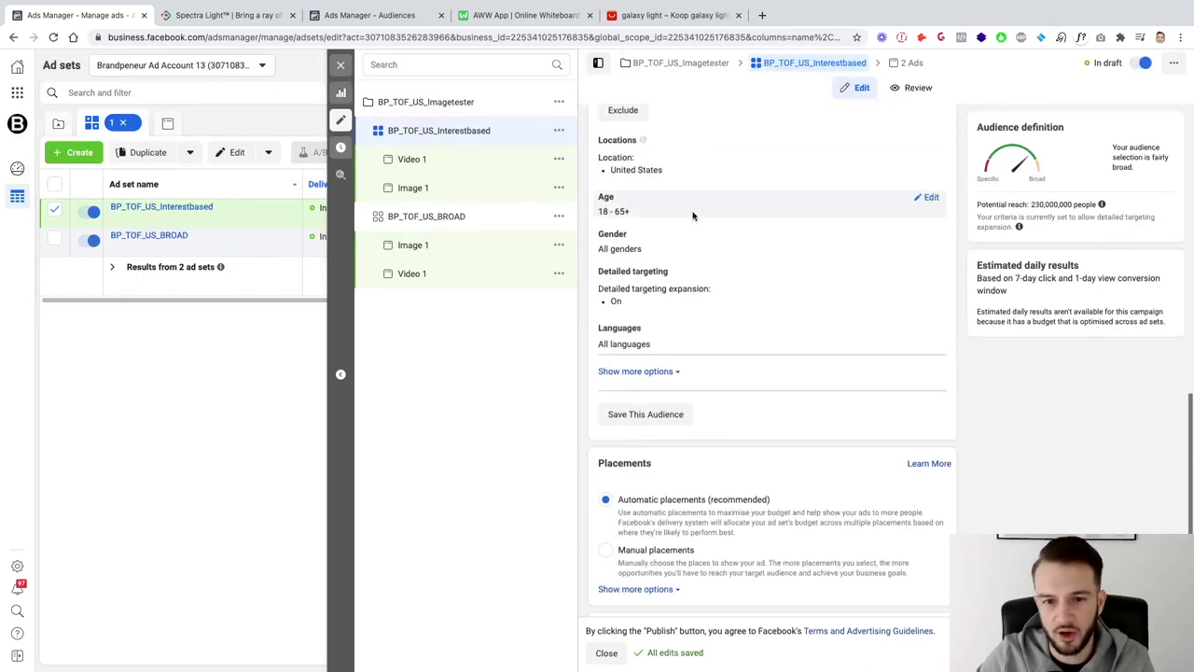
scroll(686, 216, "down", 3)
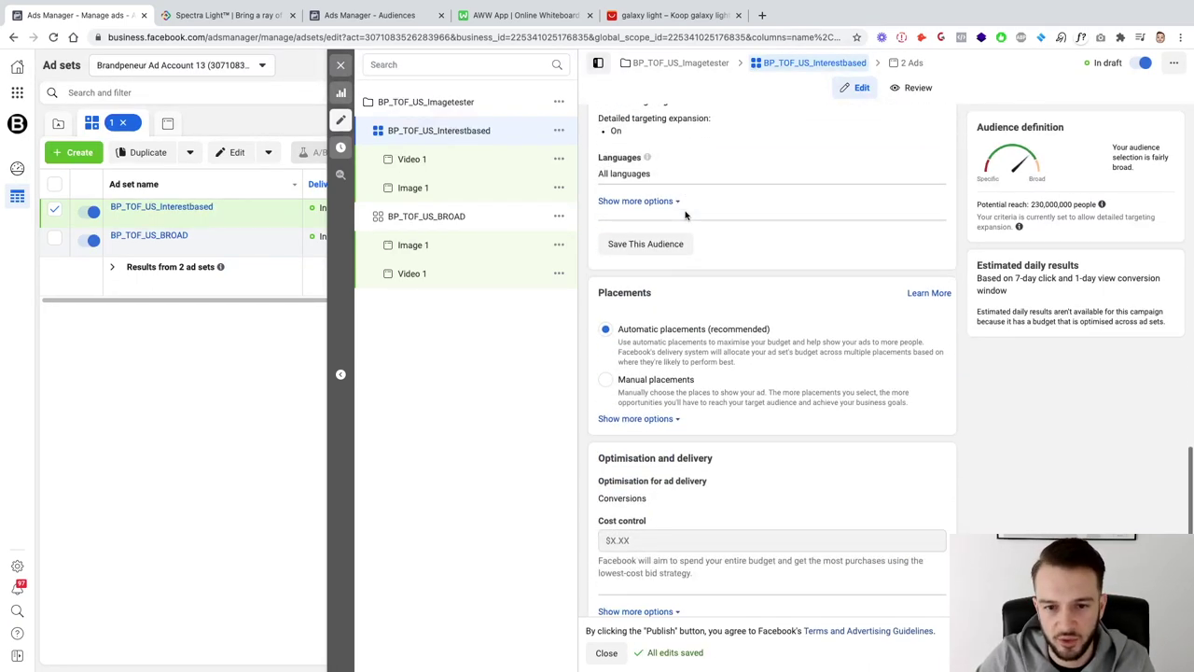
scroll(685, 215, "up", 2)
scroll(686, 215, "down", 2)
scroll(686, 215, "up", 8)
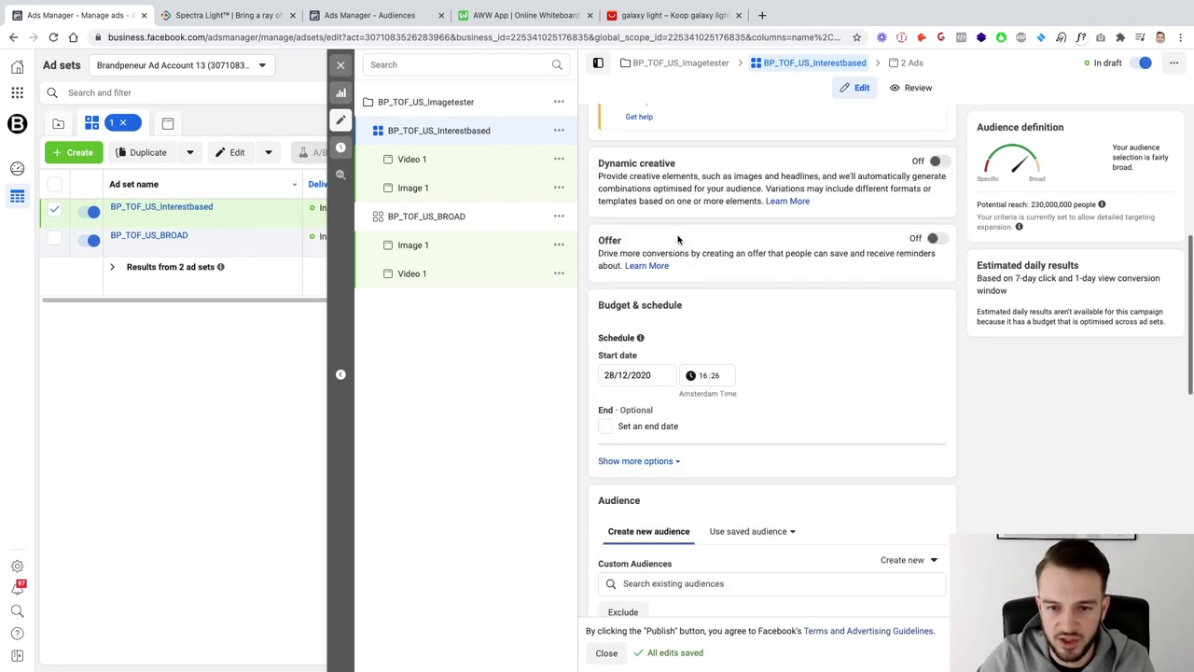
scroll(682, 224, "down", 5)
scroll(674, 240, "down", 1)
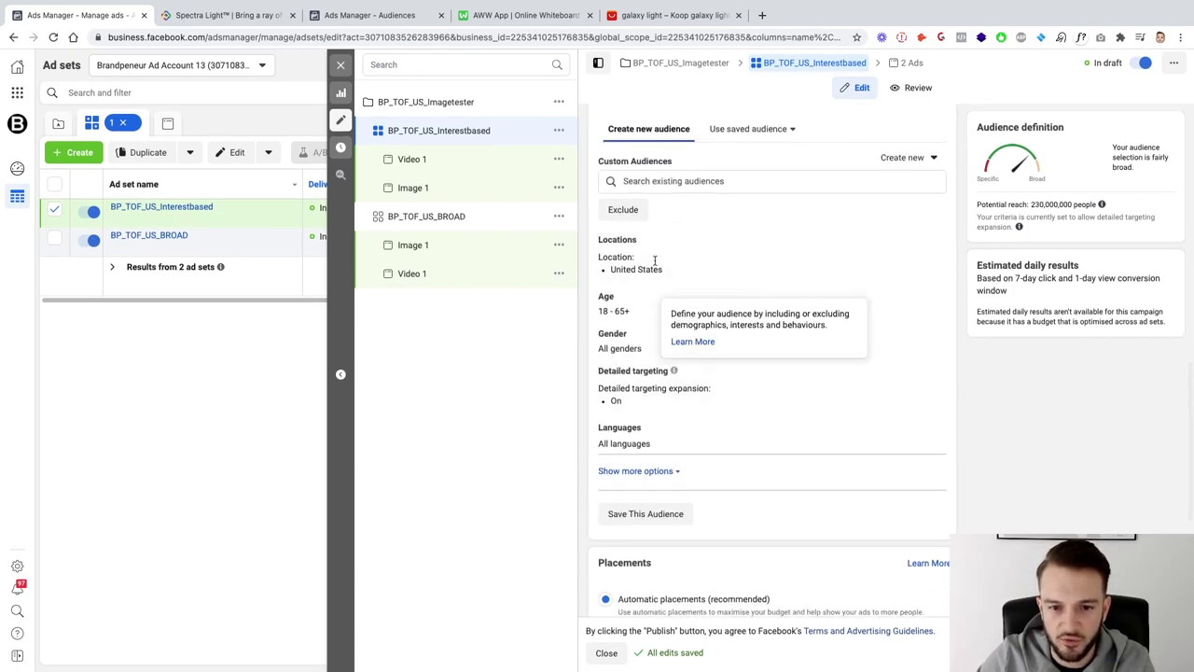
left_click(930, 374)
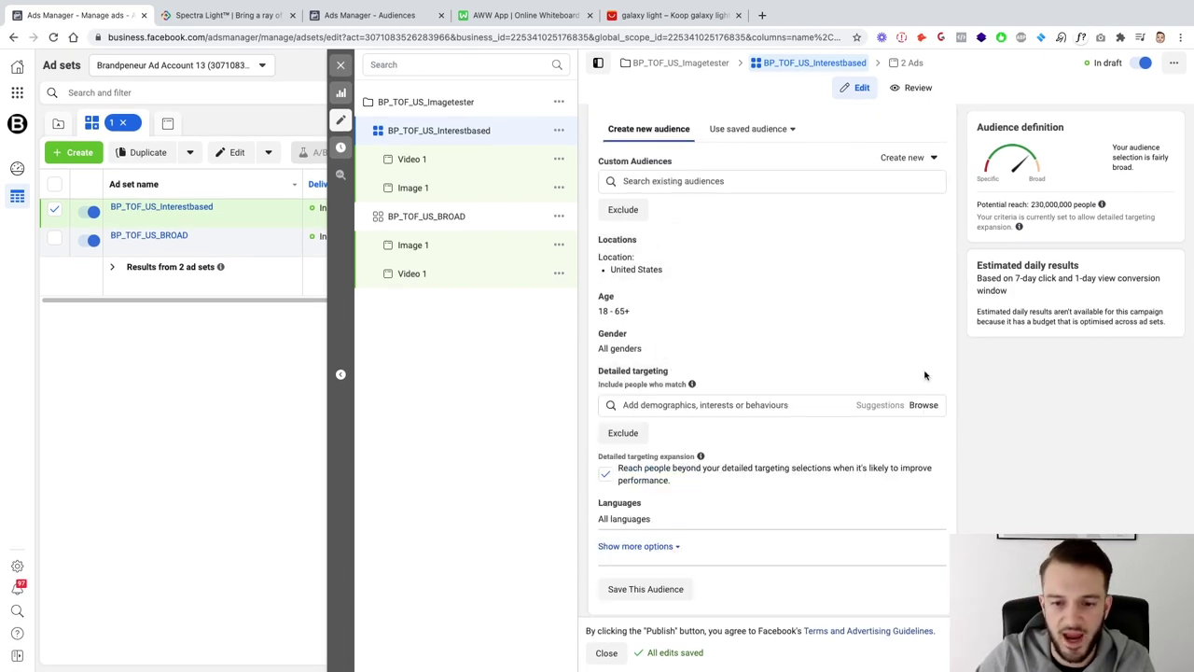
left_click(628, 408)
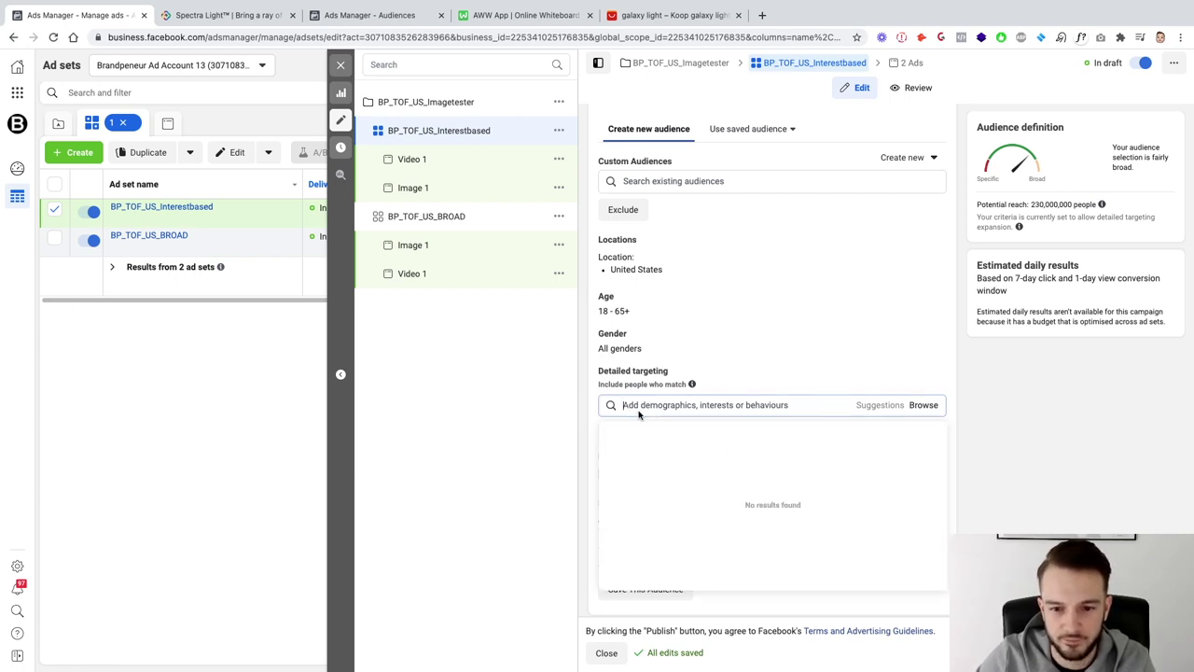
left_click(588, 401)
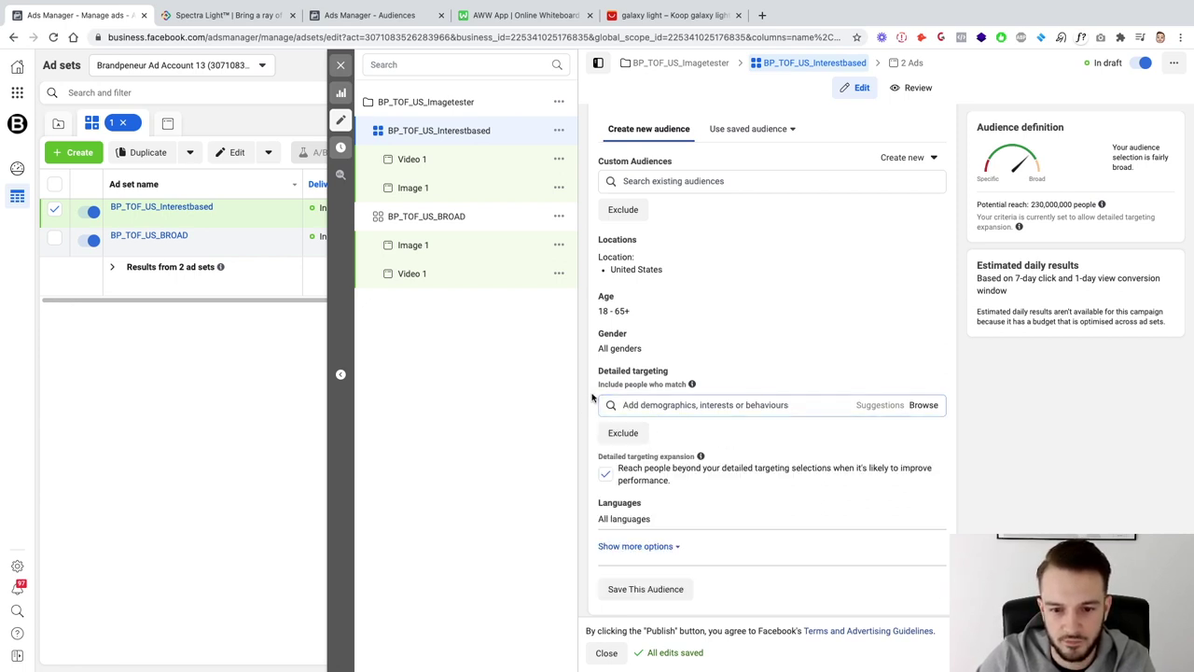
left_click(626, 433)
Search the detailed targeting inclusions for Galaxy Light, Bedtime light, ambiance and ambience, clearing each search term
left_click(810, 407)
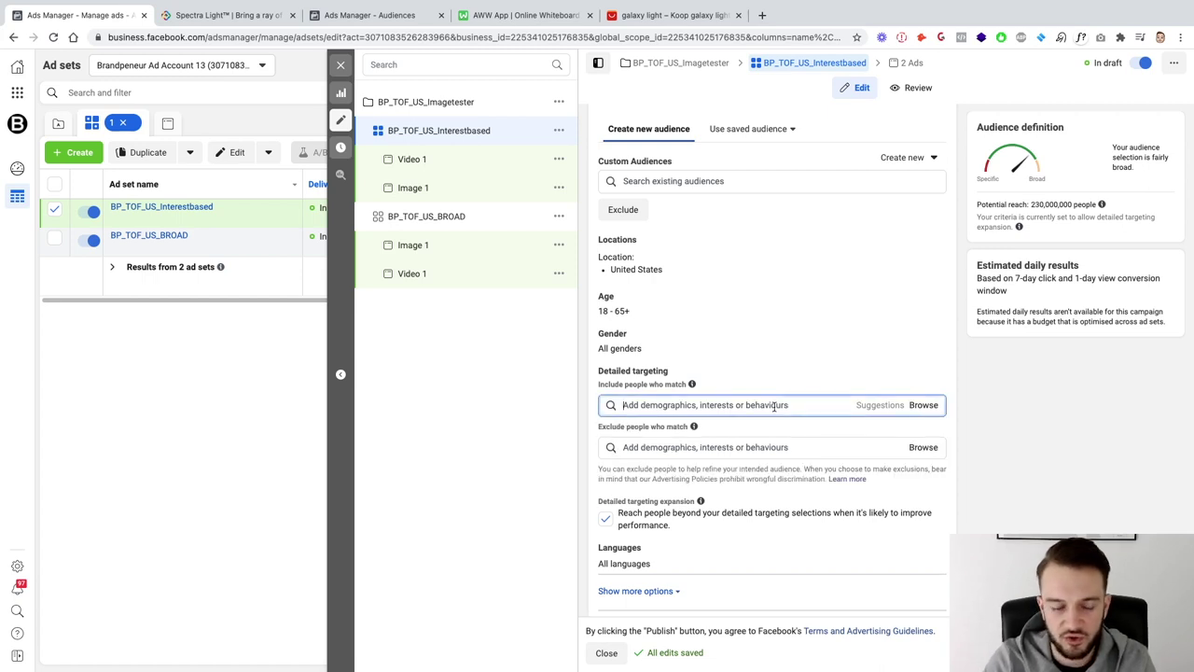
type("Galaxy Light")
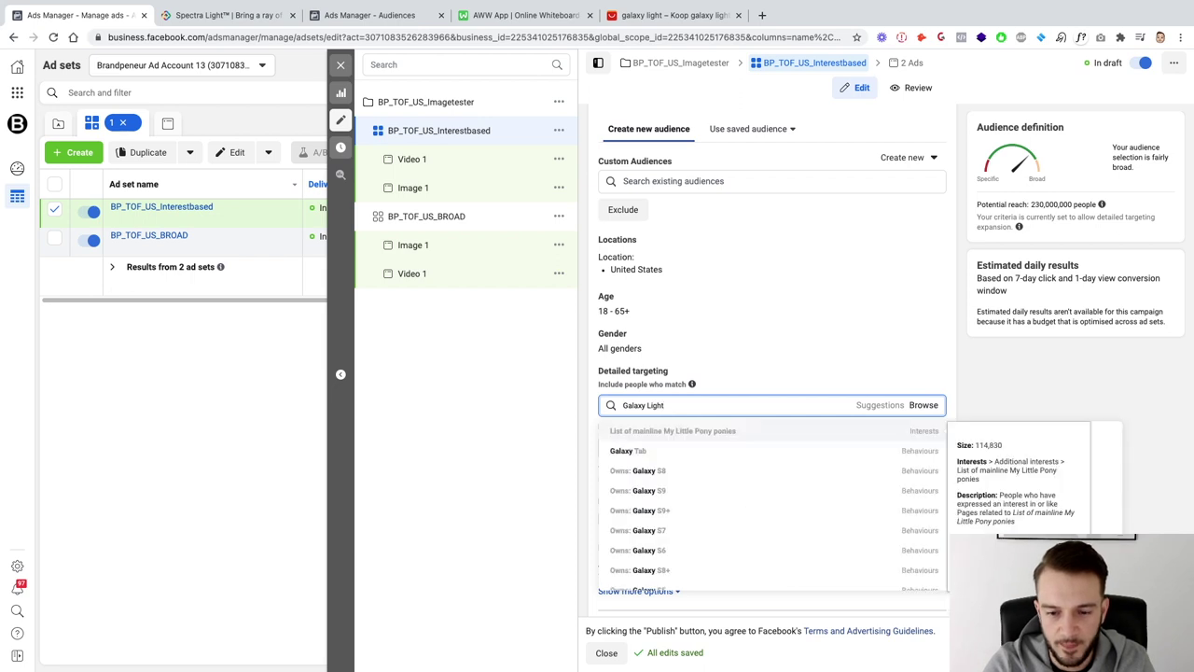
key("ctrl+a")
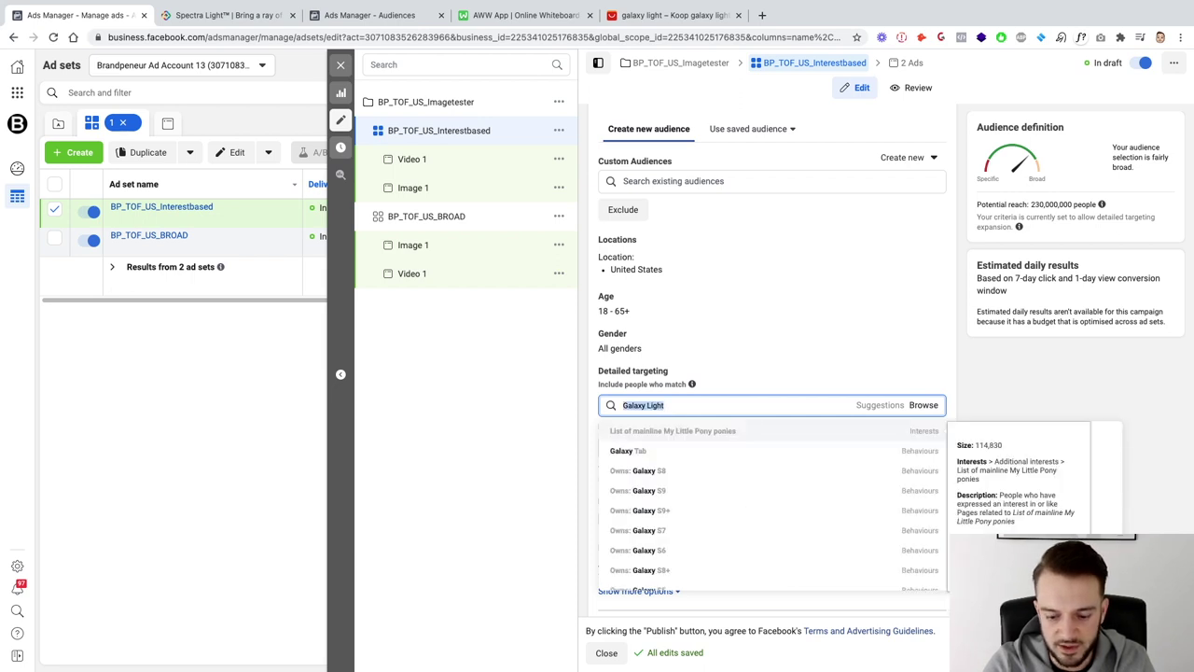
type("Bedtime light")
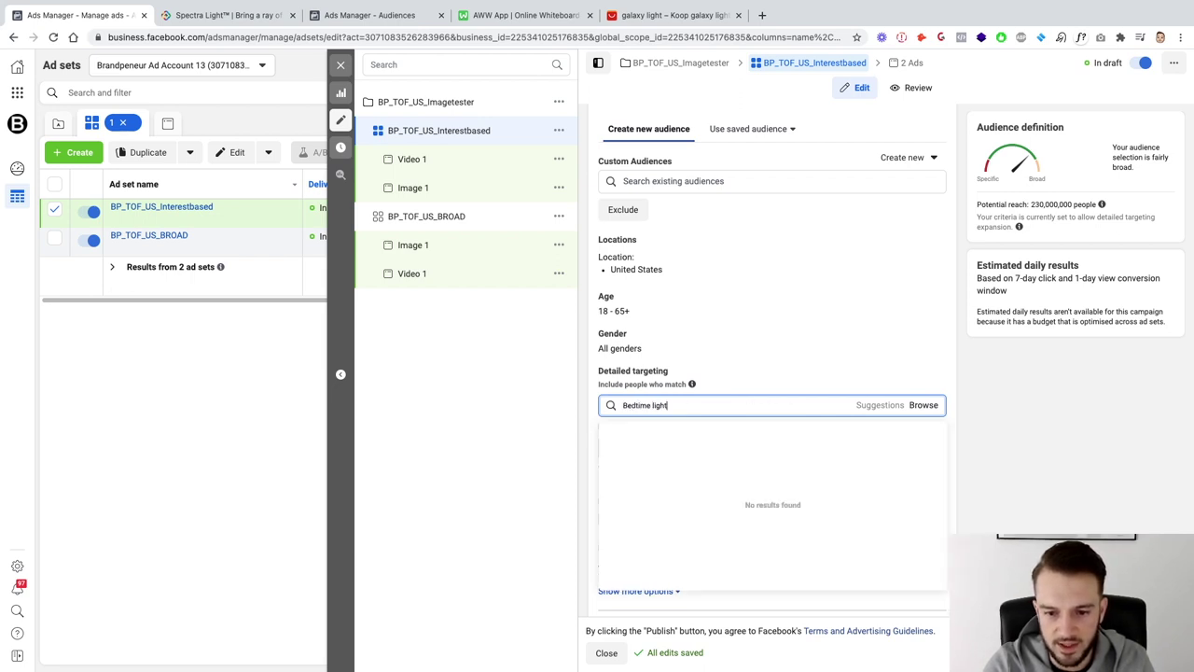
key("ctrl+a")
key("BackSpace")
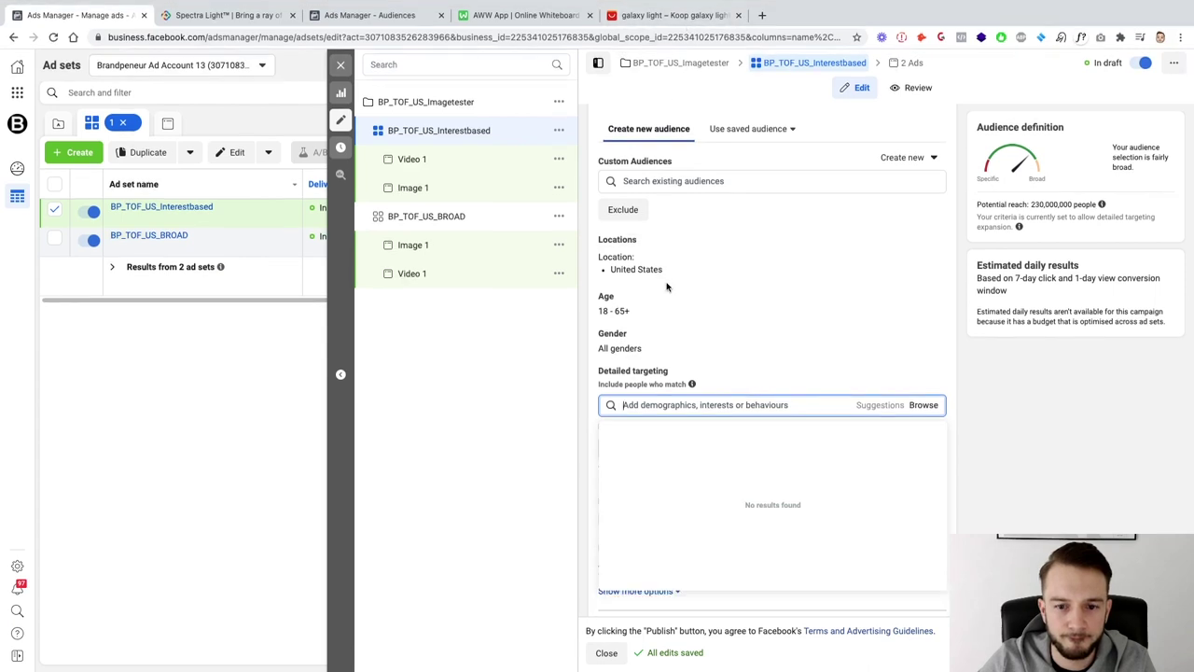
type("Lioght")
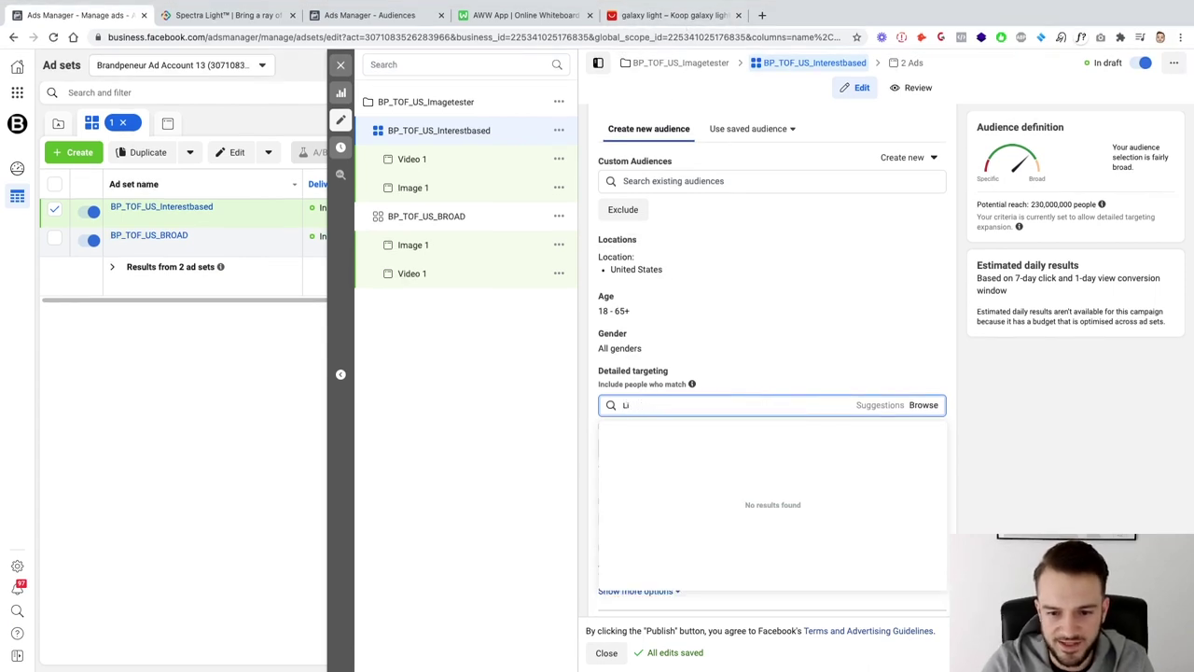
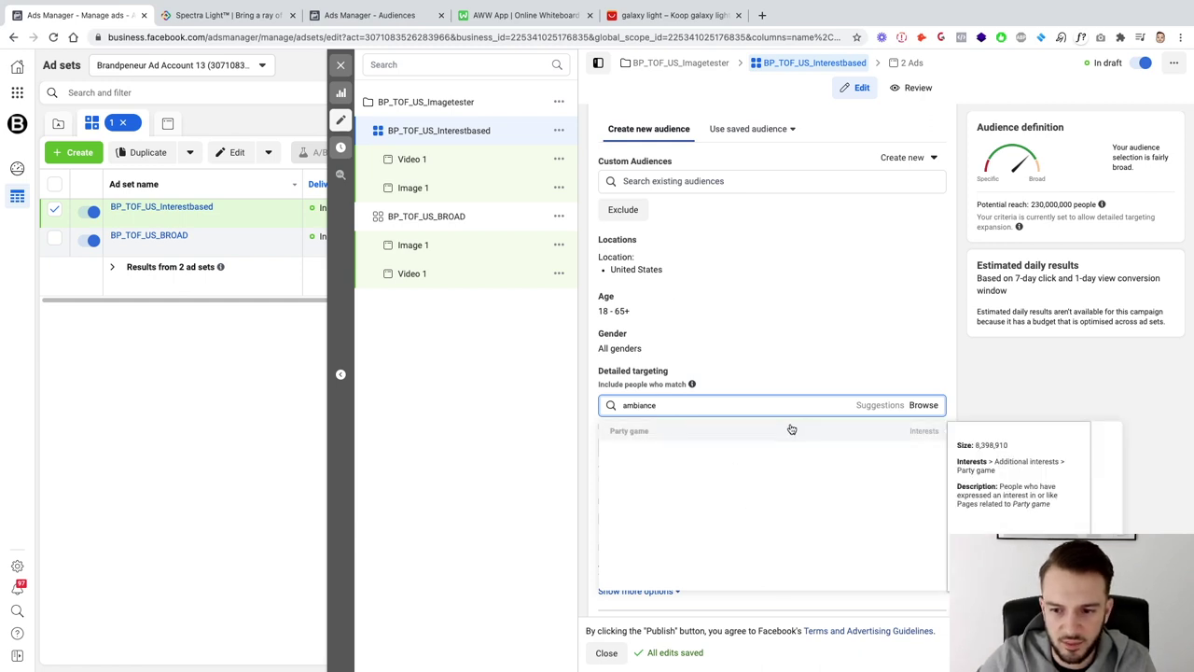
double_click(760, 411)
type("a")
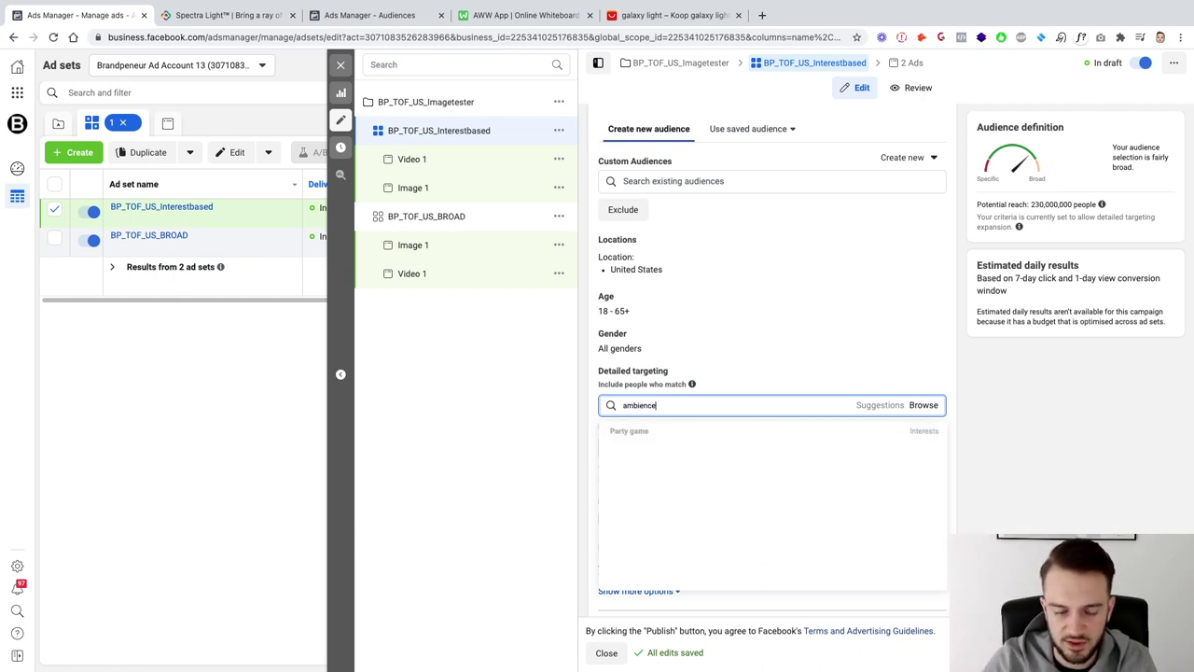
key("super+a")
key("BackSpace")
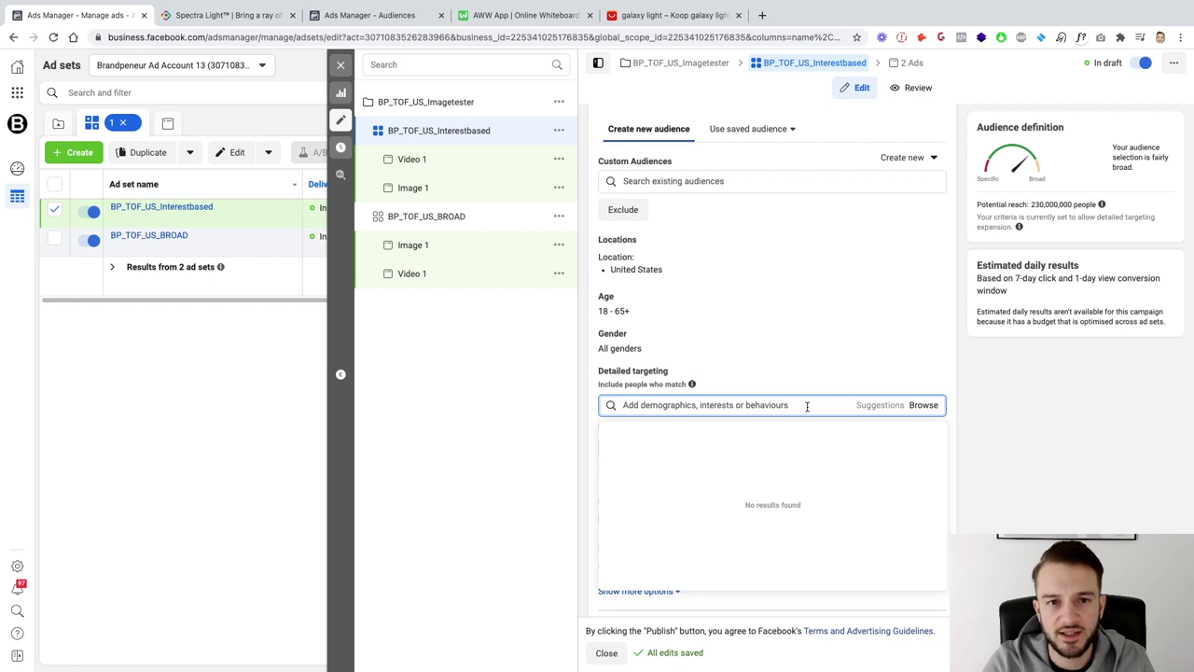
Add the Relax and Bedtime interests to the ad set's detailed targeting, searching for relaxation and Bedtime
type("relaxation")
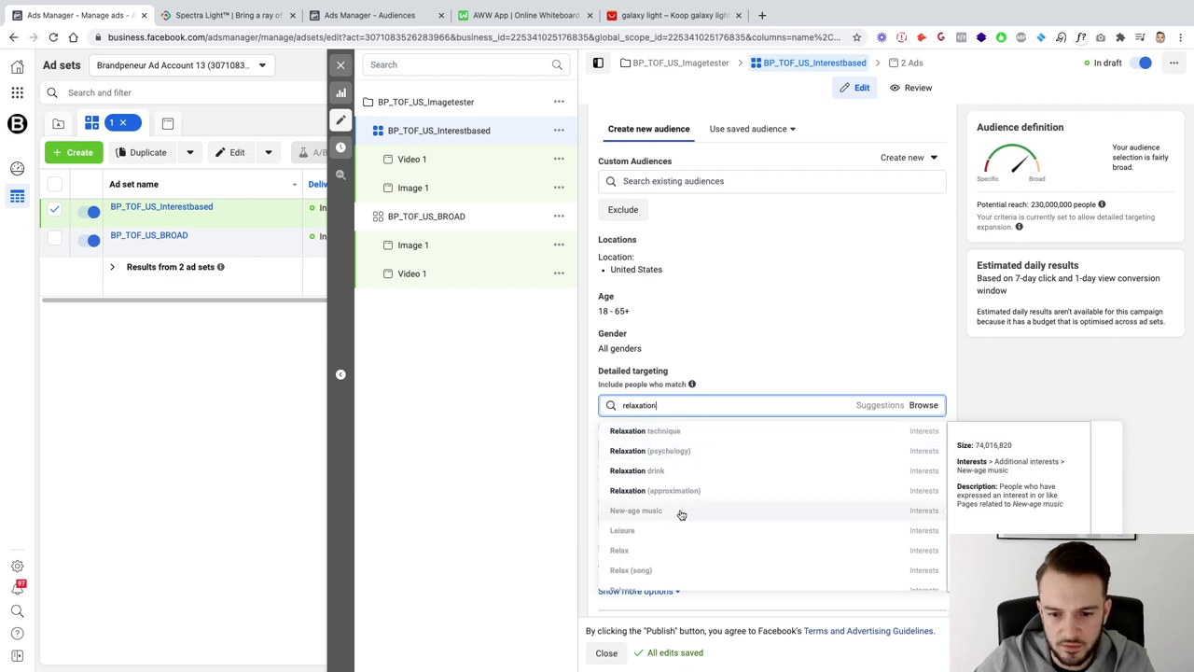
scroll(696, 512, "down", 1)
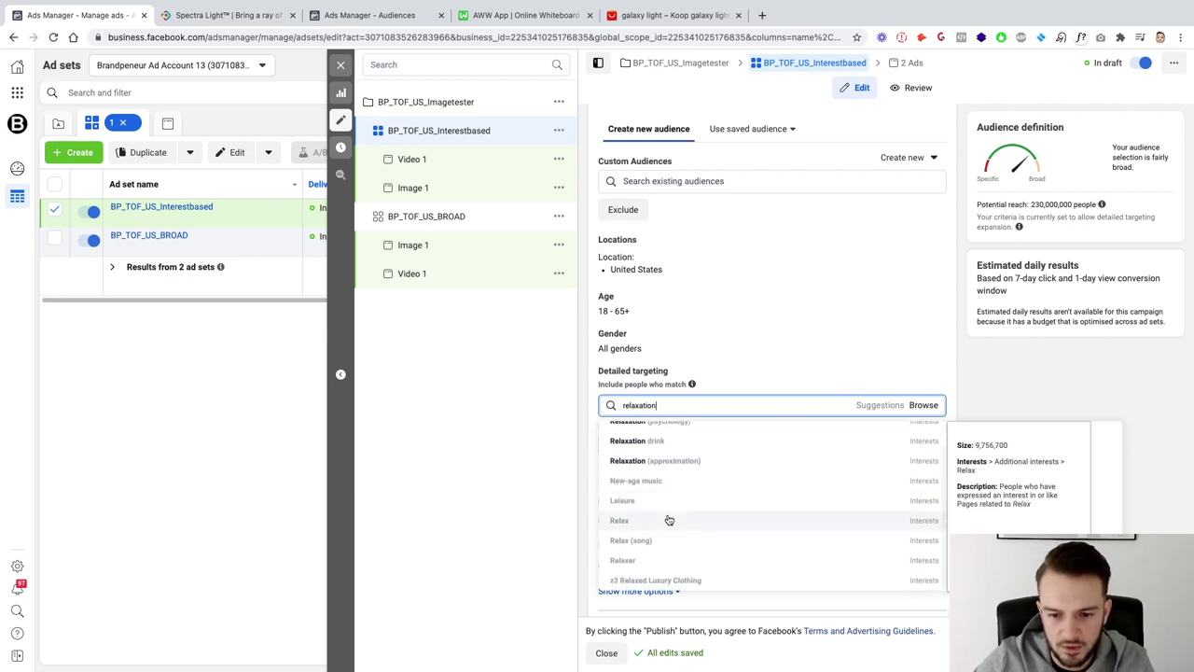
key("Return")
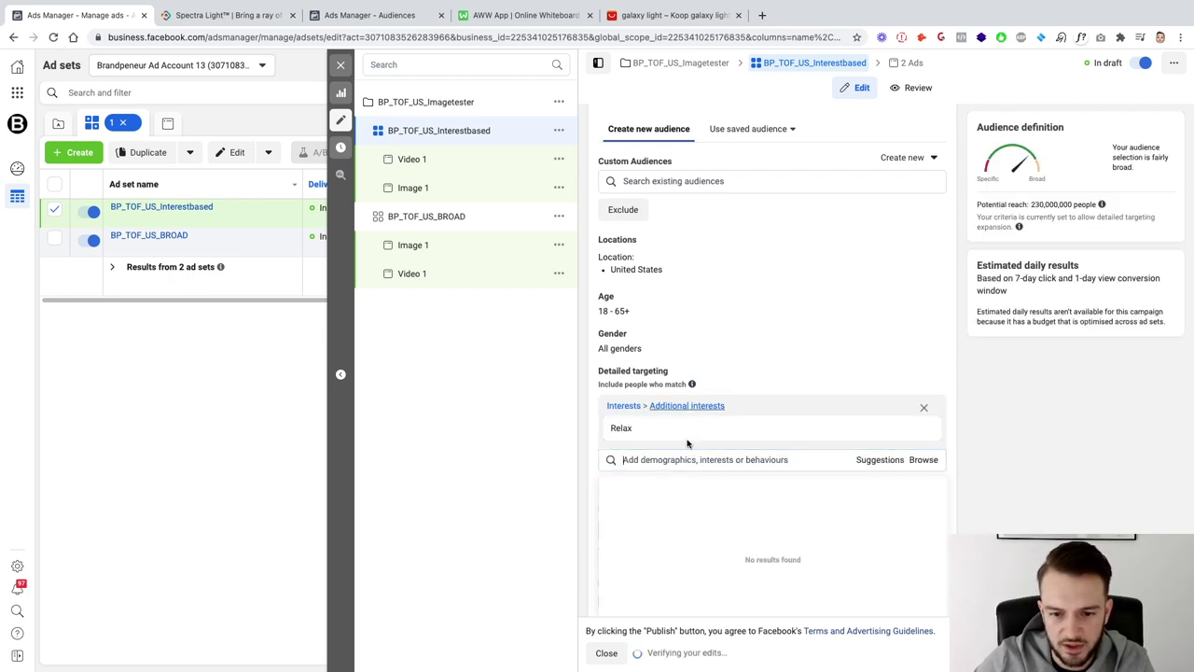
type("Sed")
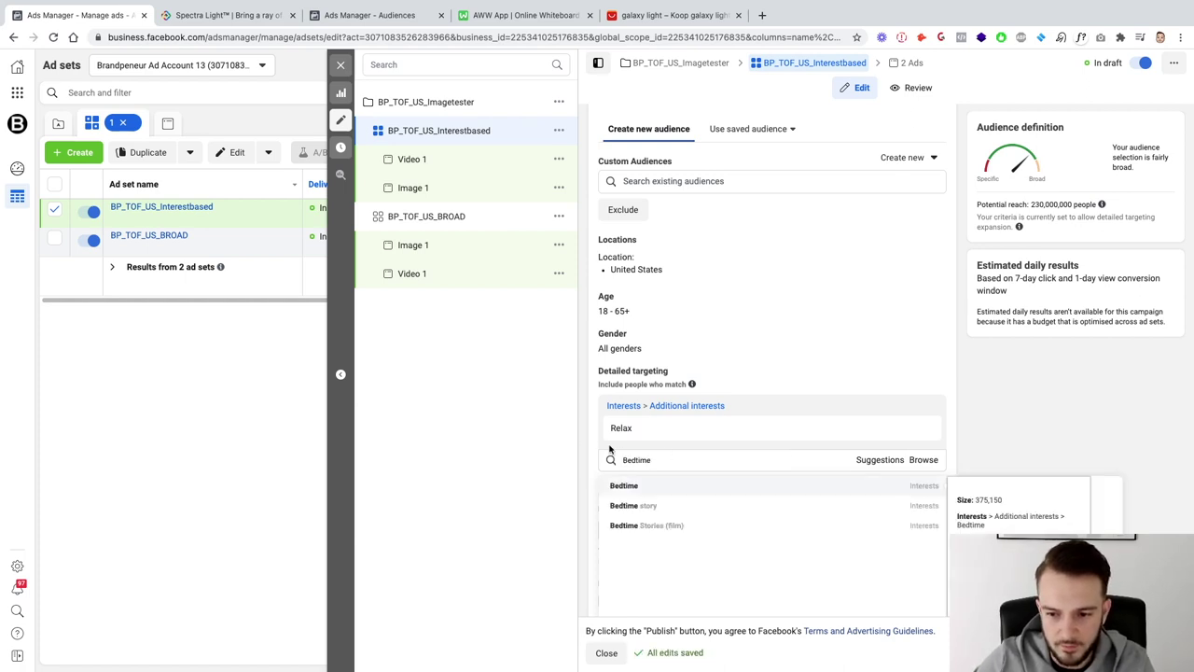
left_click(624, 486)
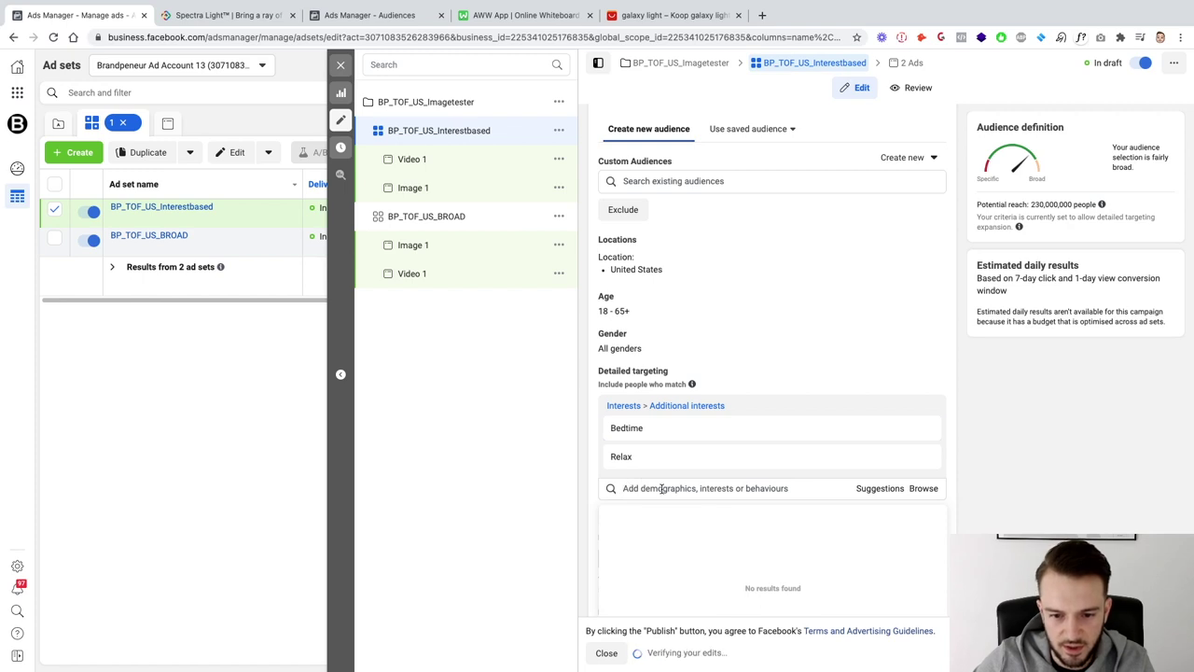
Add the Gamer interest to the ad set's detailed targeting, searching for Home and Gamers
type("Home")
key("super+a")
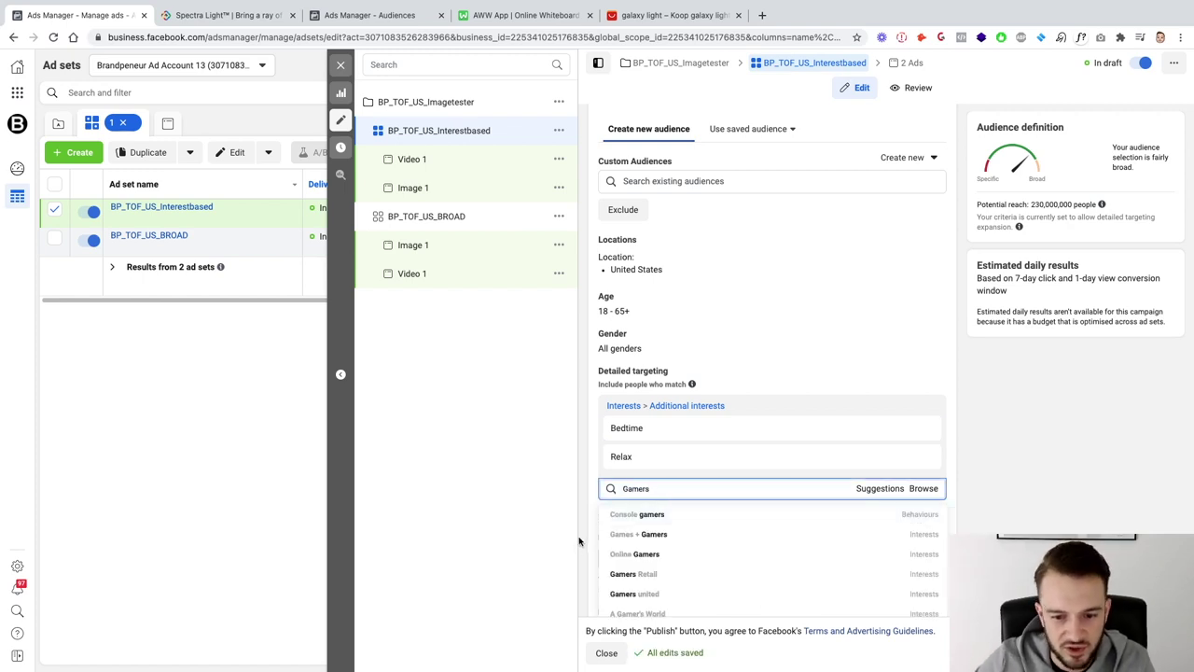
scroll(579, 541, "down", 1)
scroll(647, 470, "down", 1)
scroll(647, 469, "down", 2)
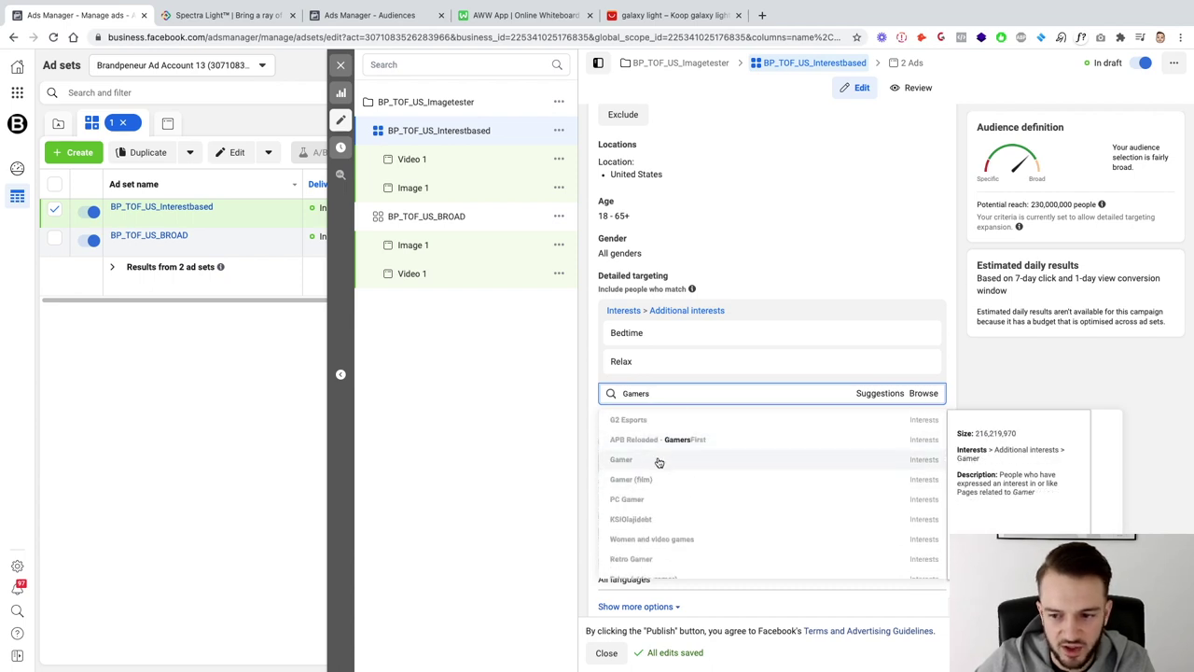
left_click(659, 460)
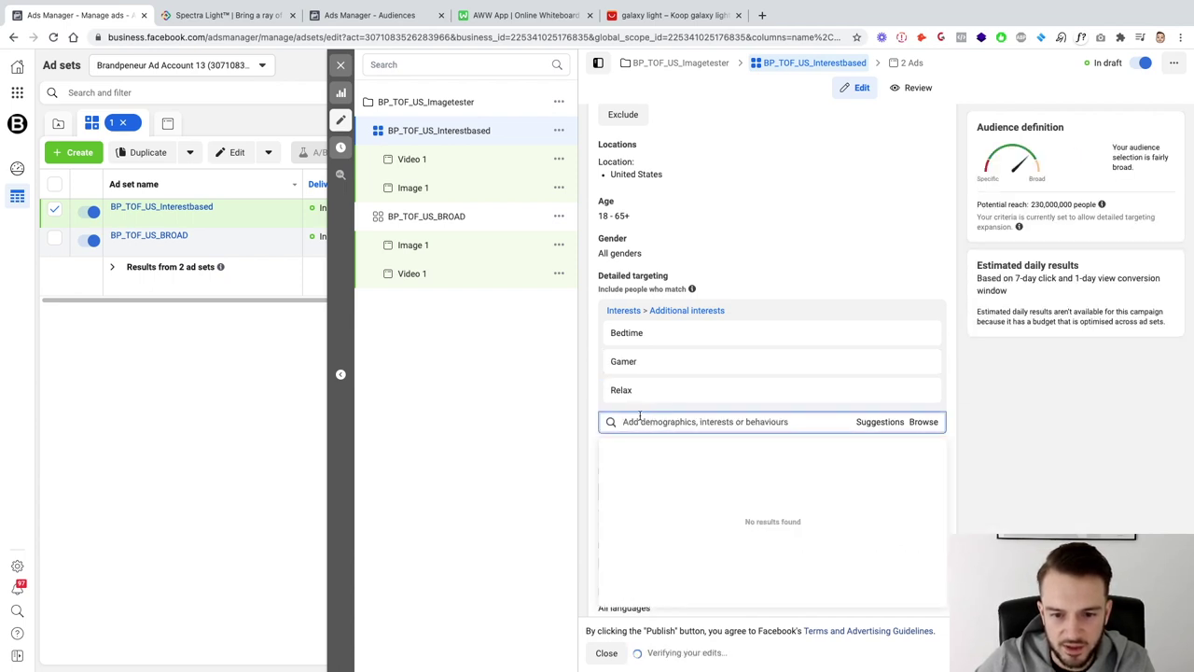
Add the suggested interests Relaxation technique and Meditation to the ad set's detailed targeting
left_click(881, 427)
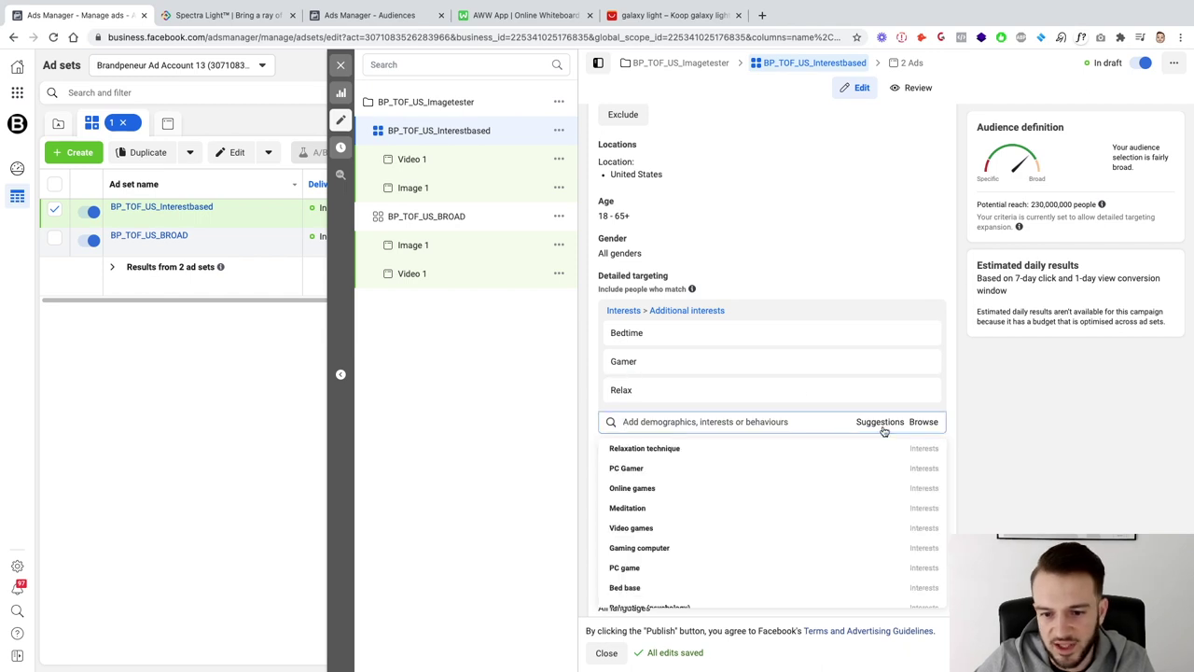
left_click(682, 453)
left_click(889, 450)
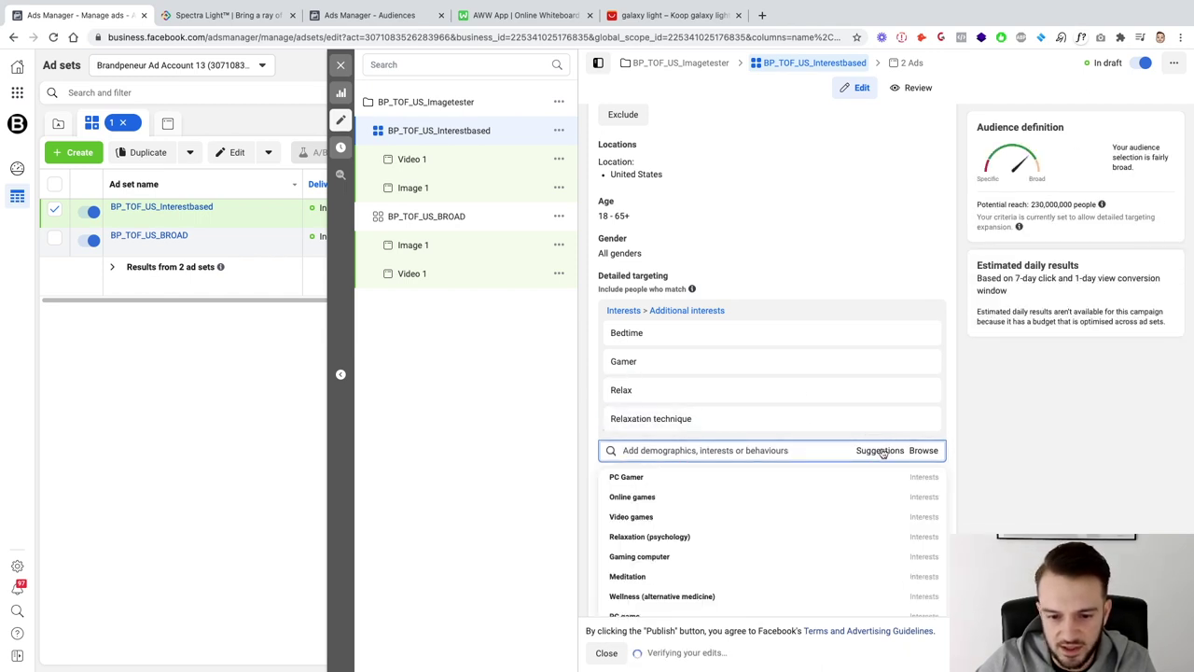
left_click(738, 576)
left_click(879, 486)
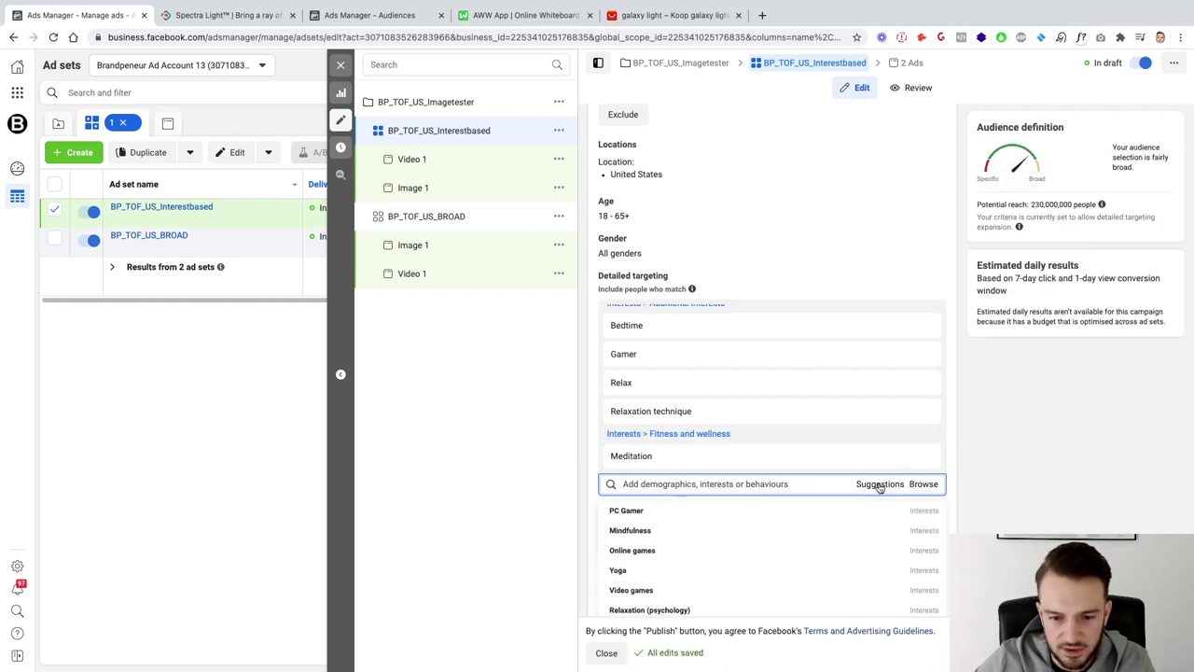
left_click(598, 275)
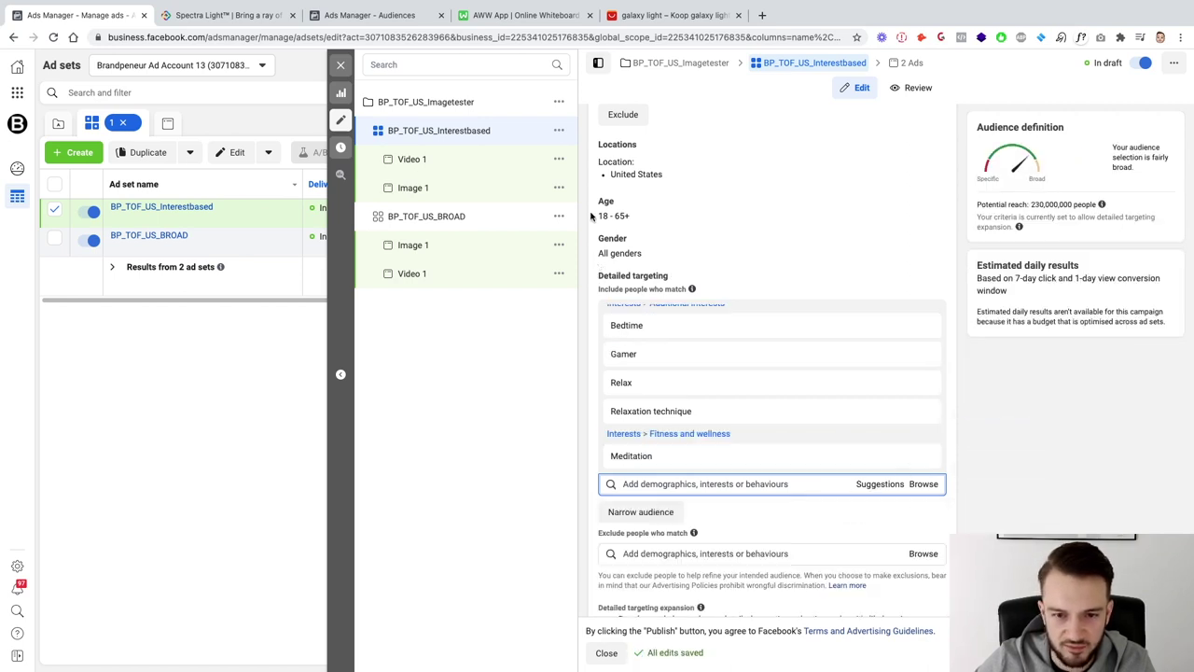
Set the maximum age of the BP_TOF_US_Interestbased audience to 34 and dismiss the ad account setup dialog
scroll(992, 460, "up", 2)
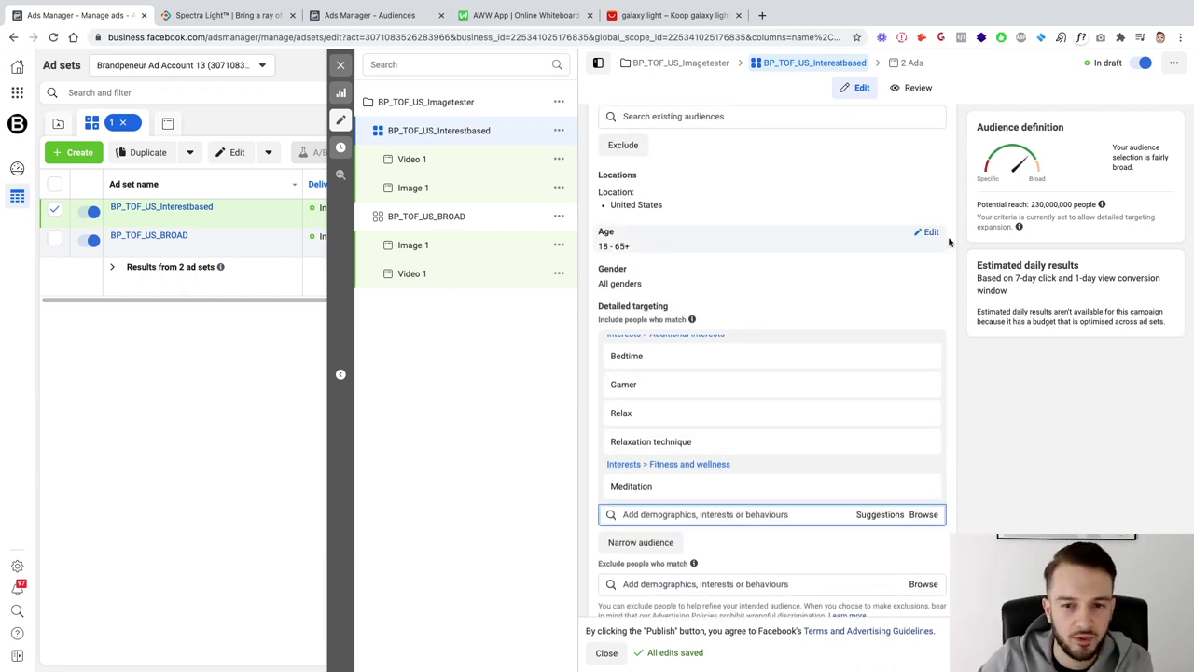
left_click(927, 233)
left_click(690, 251)
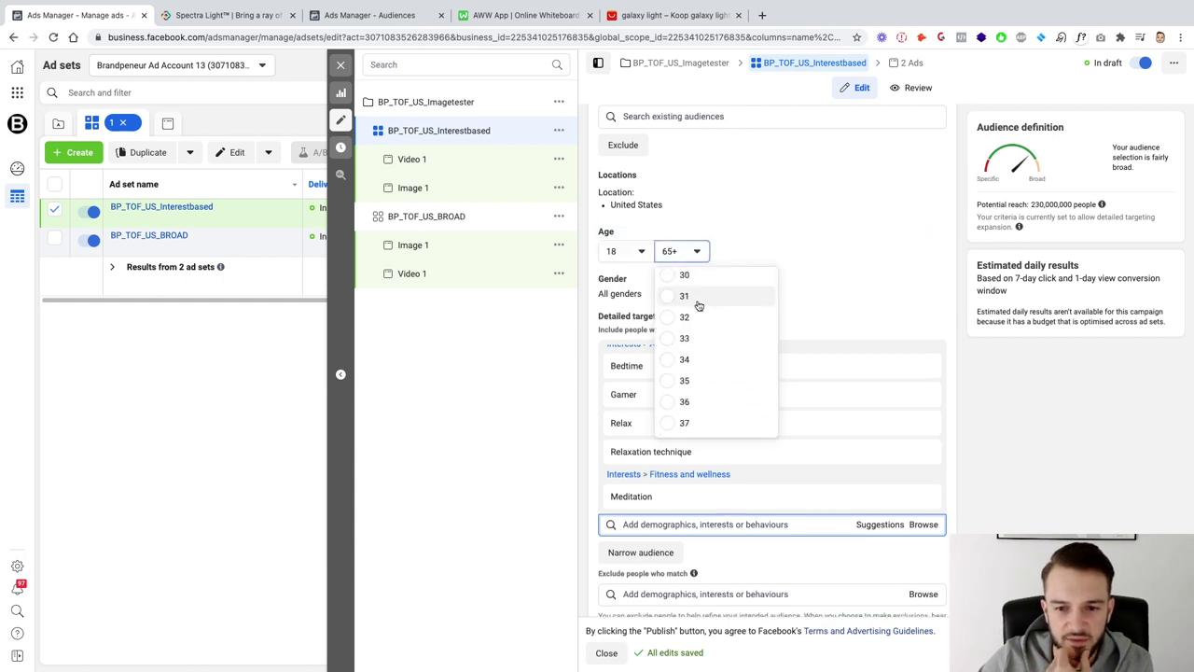
scroll(698, 305, "up", 5)
scroll(696, 318, "down", 2)
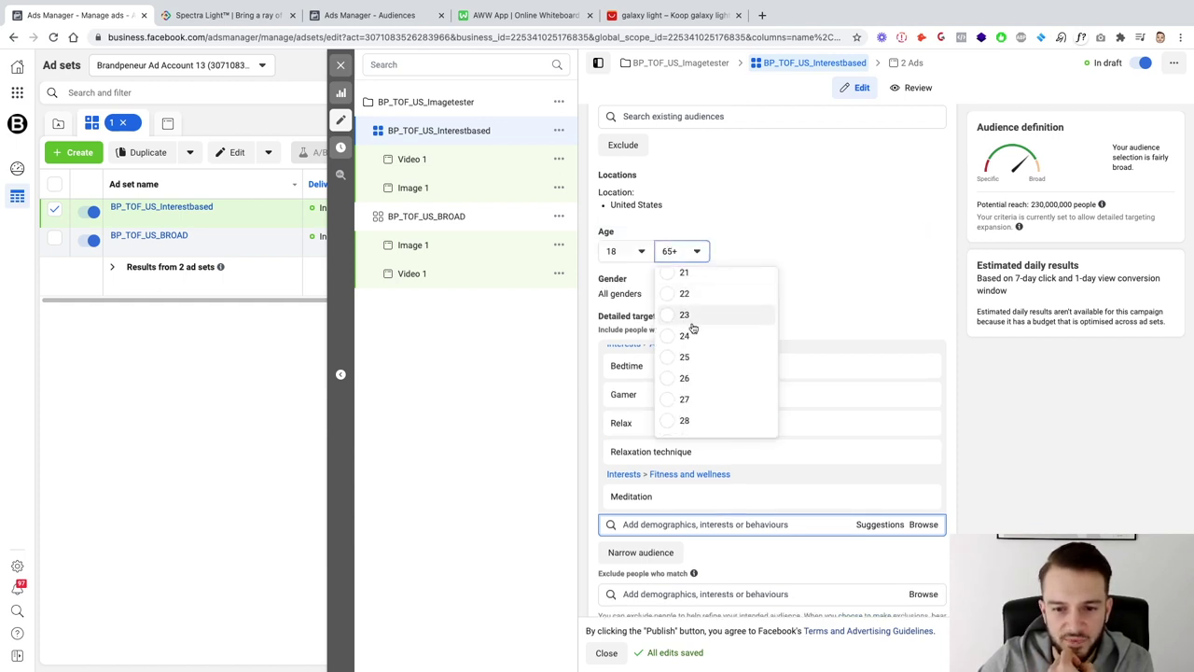
scroll(689, 341, "down", 3)
left_click(672, 373)
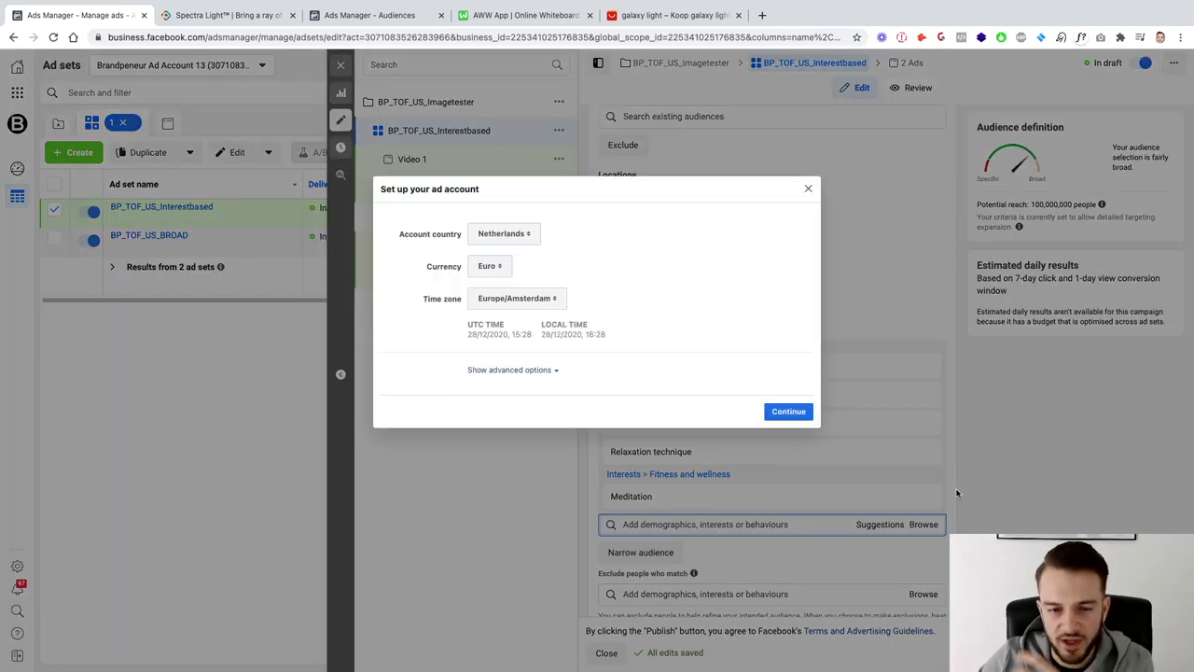
left_click(521, 113)
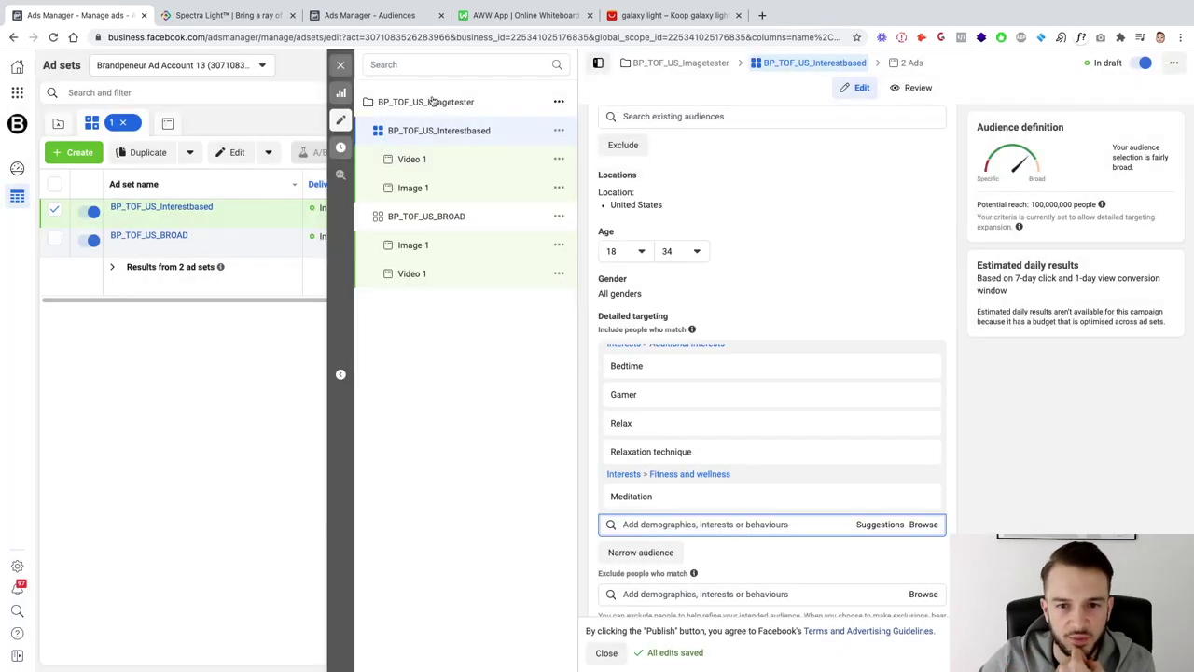
Close the ad set editor without publishing the drafts and list the ads of the BP_TOF_US_Interestbased ad set
left_click(341, 65)
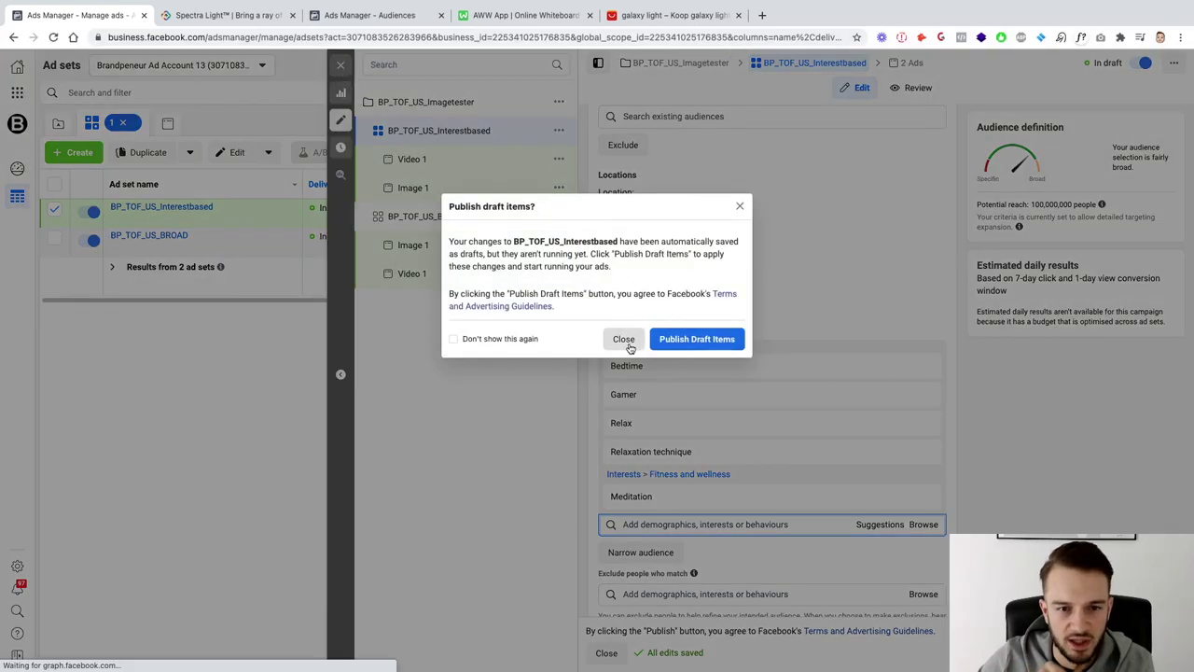
left_click(623, 339)
left_click(318, 127)
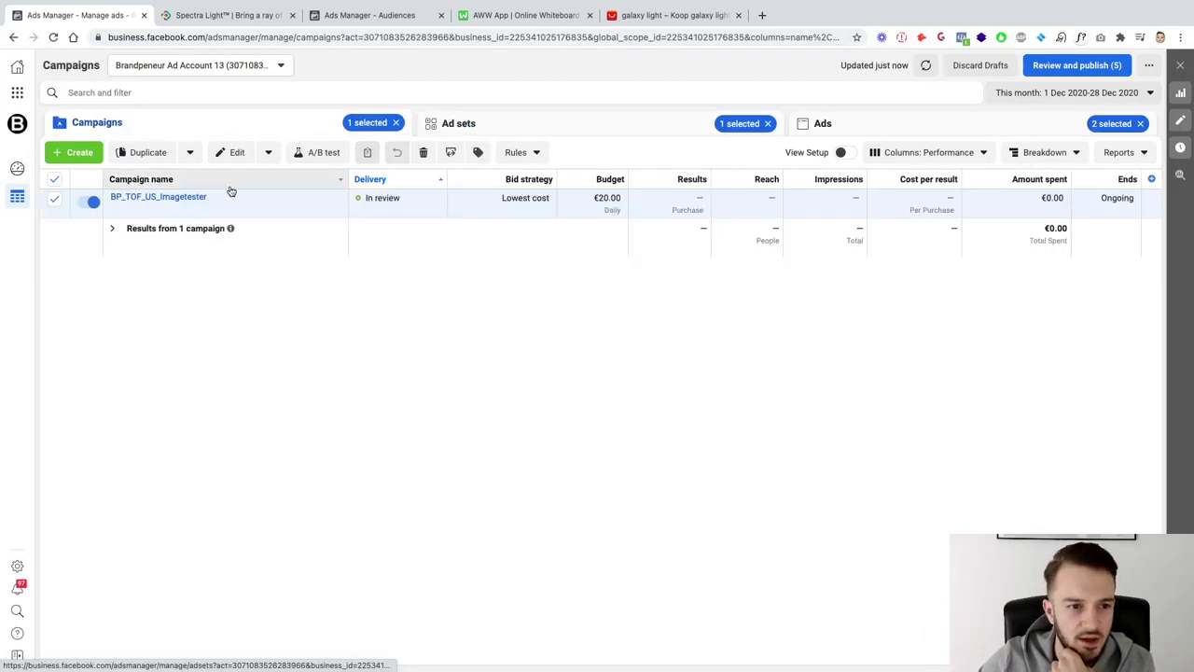
left_click(496, 119)
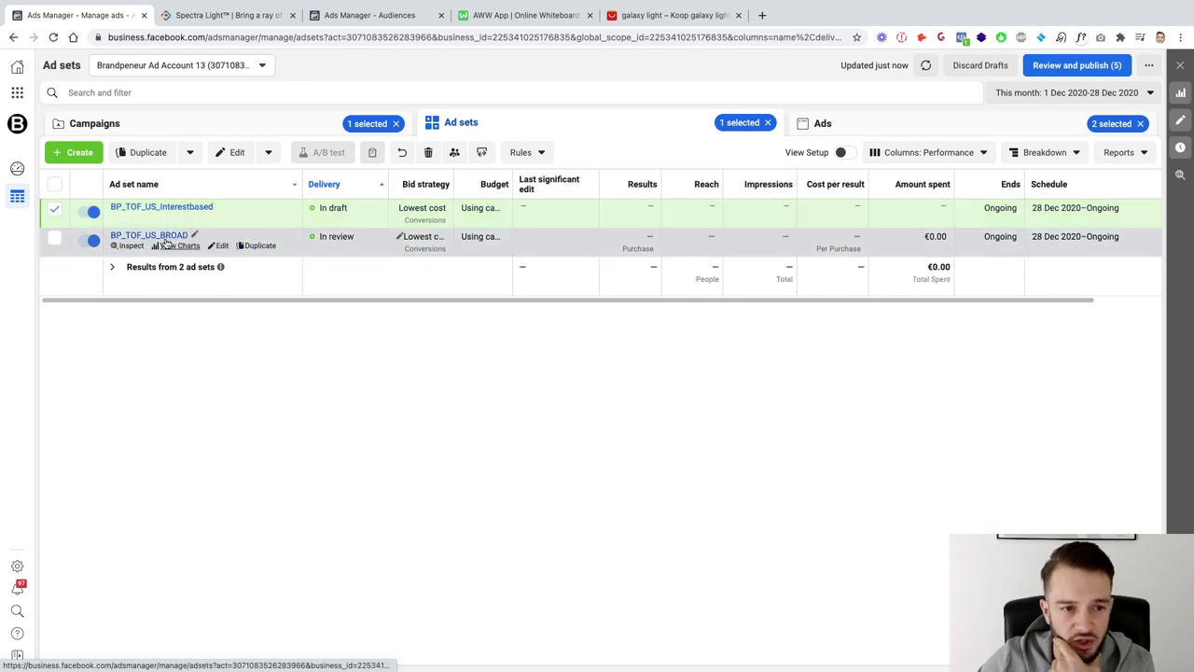
left_click(147, 209)
left_click(150, 207)
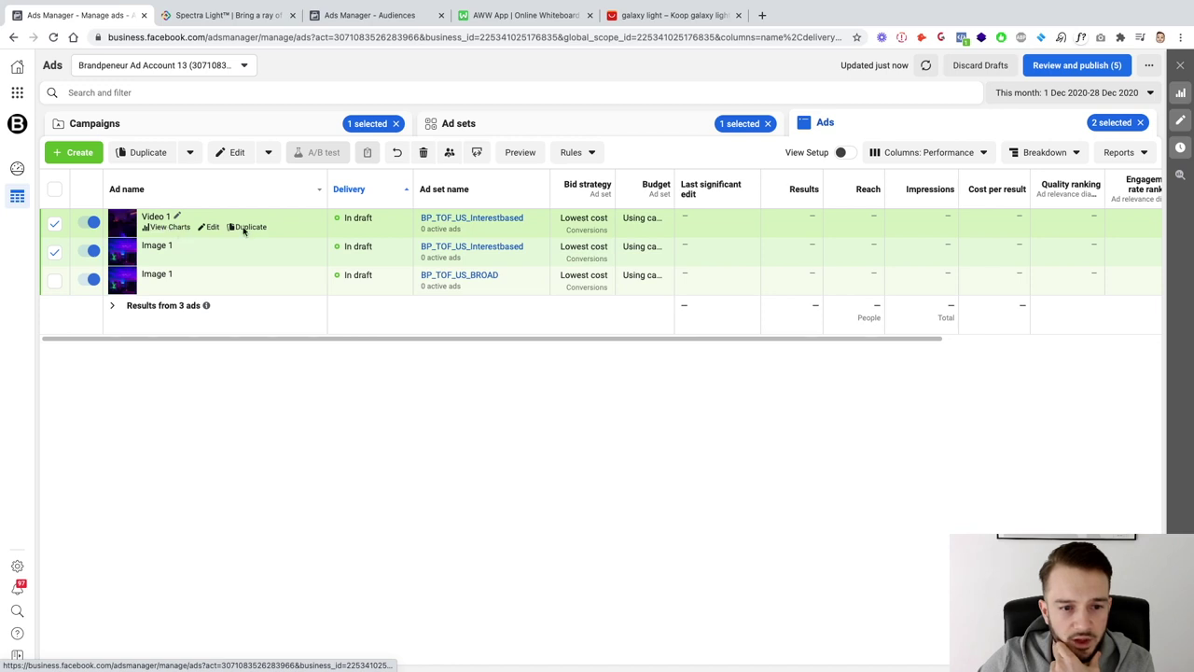
left_click(566, 125)
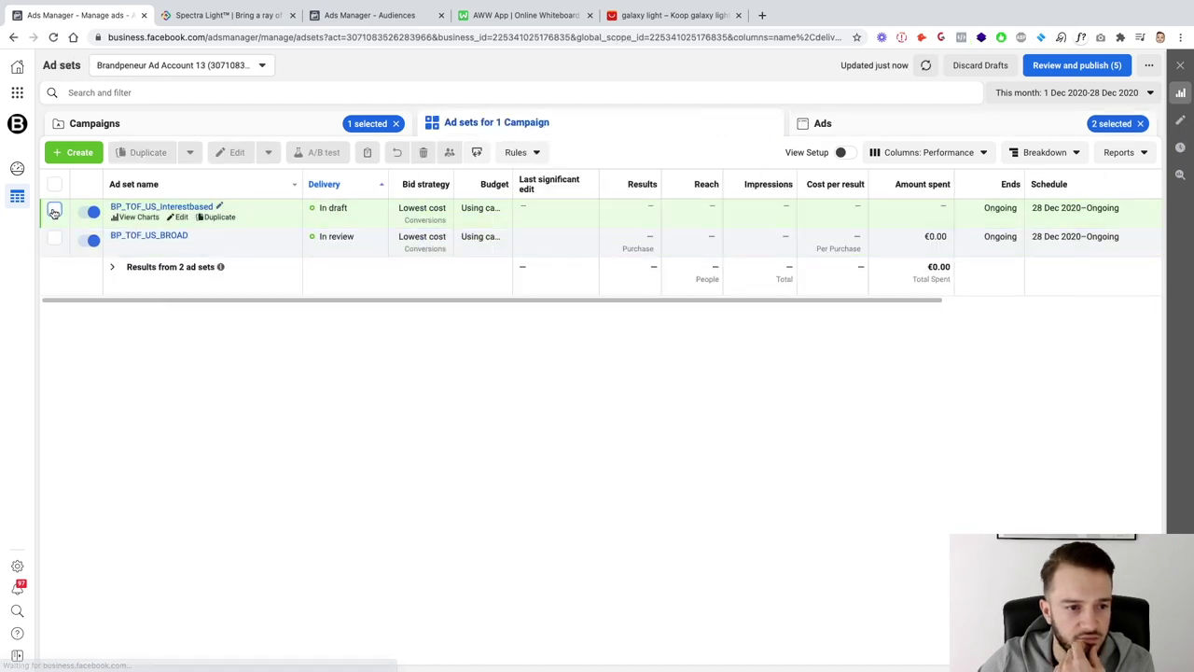
left_click(54, 211)
left_click(159, 209)
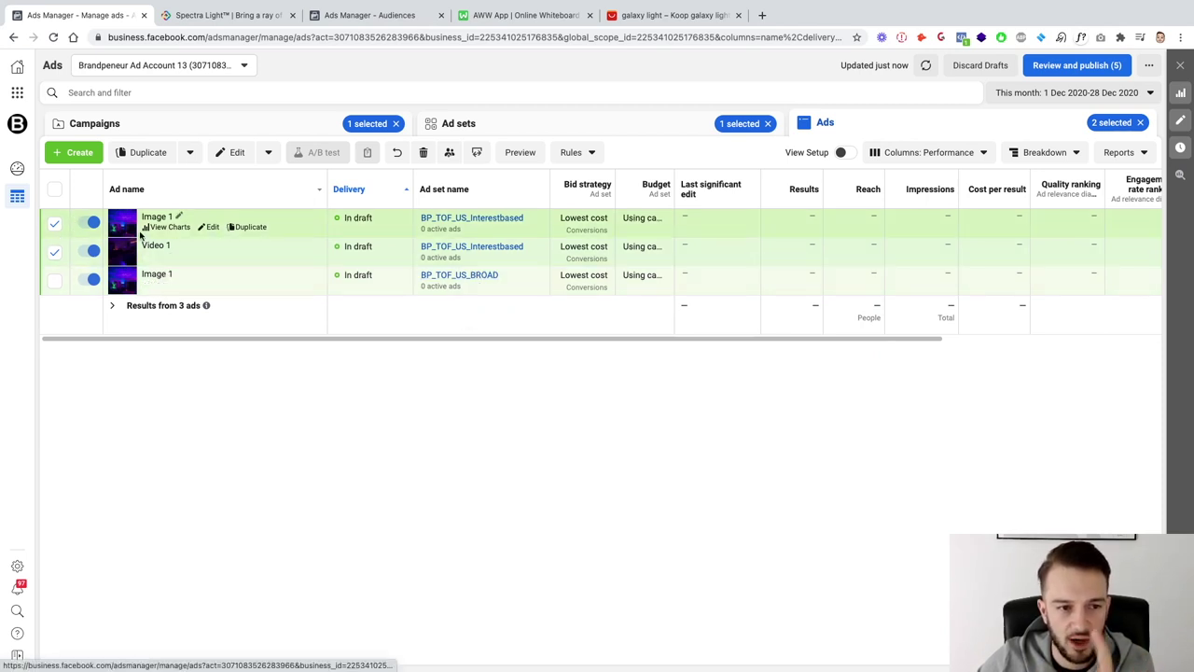
Review the creative, primary texts, headline and website URL of the interest-based Image 1 ad, closing it without publishing
left_click(213, 229)
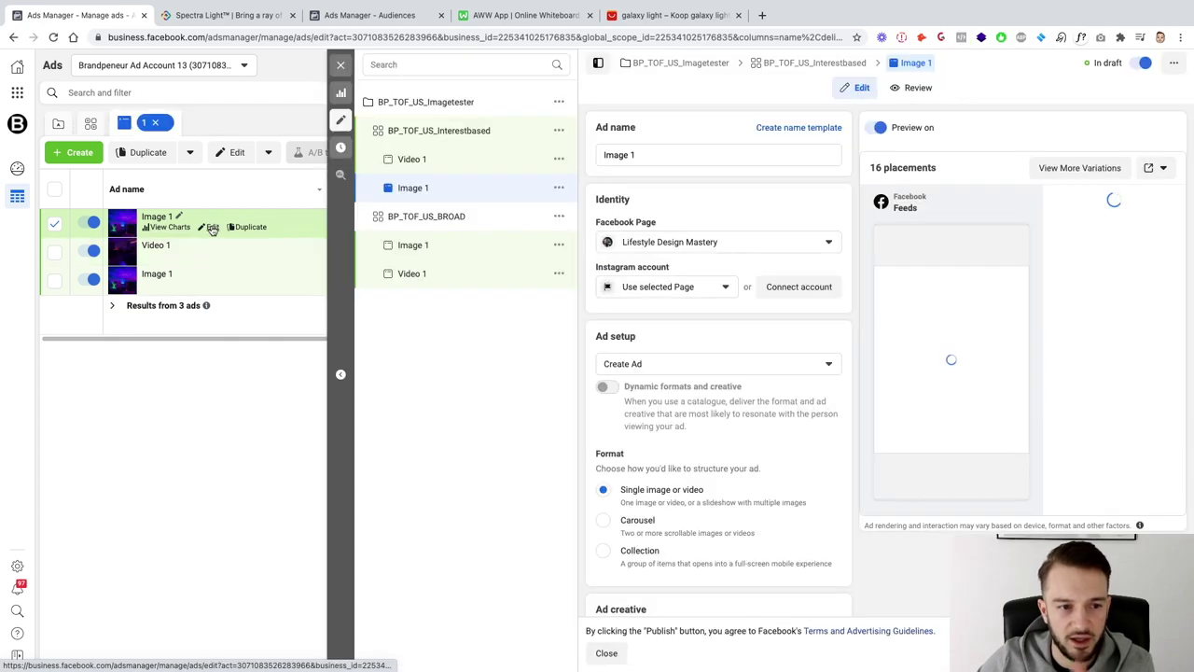
scroll(751, 367, "down", 5)
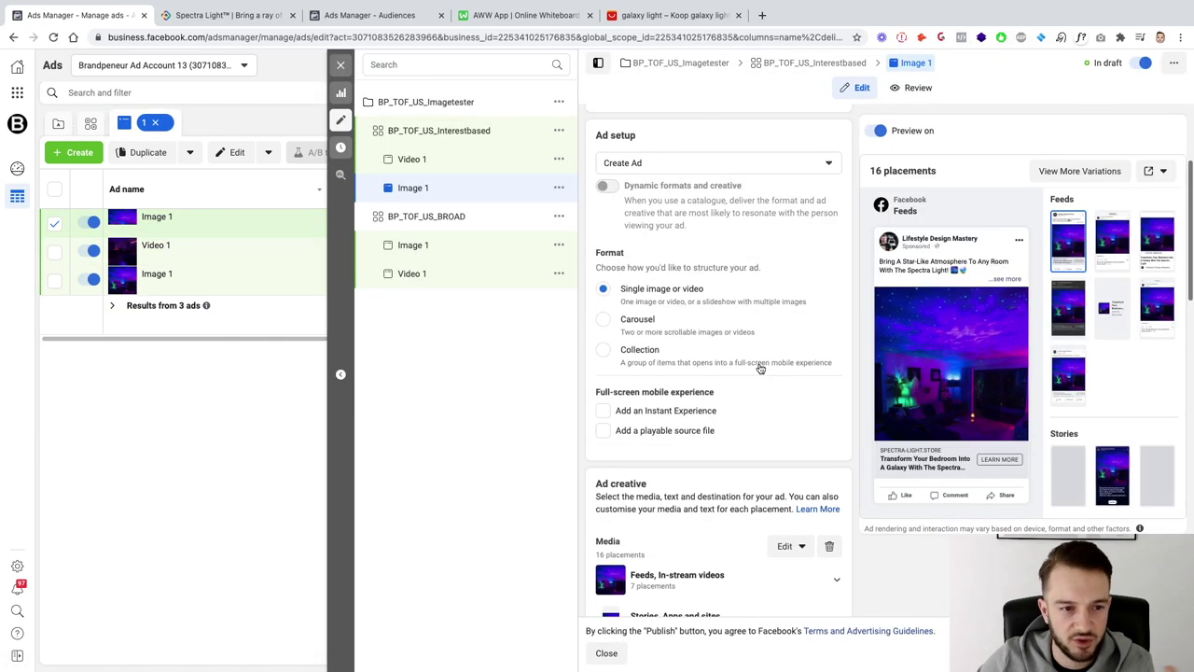
scroll(738, 367, "down", 4)
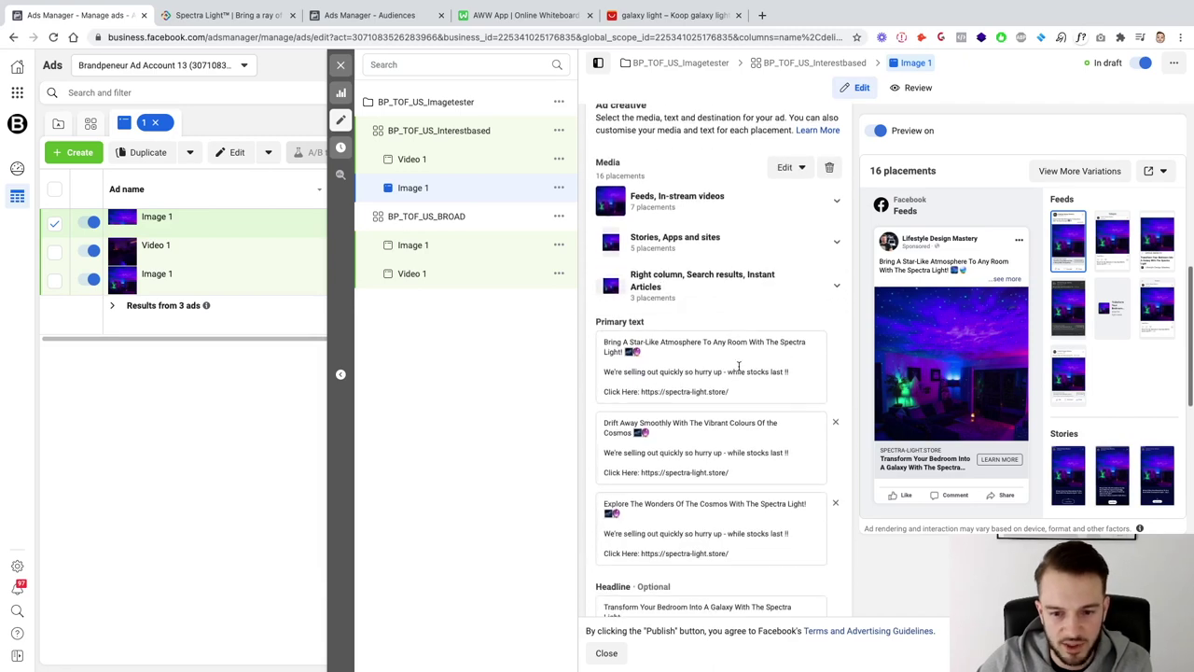
scroll(712, 392, "down", 3)
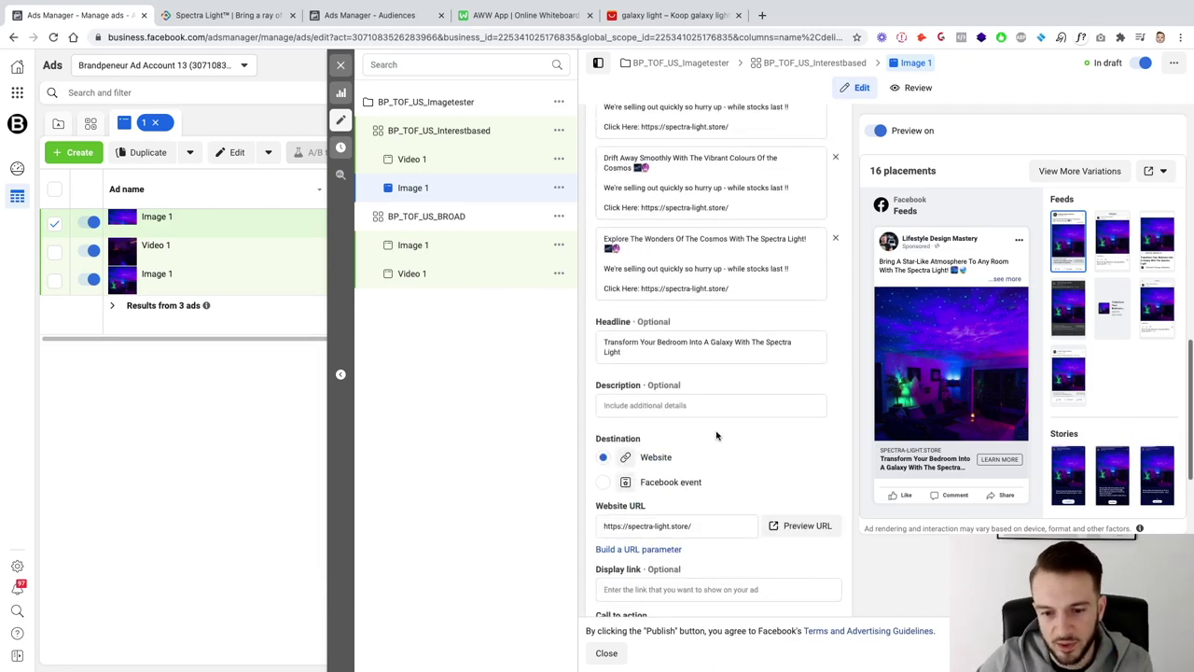
triple_click(707, 529)
left_click(592, 514)
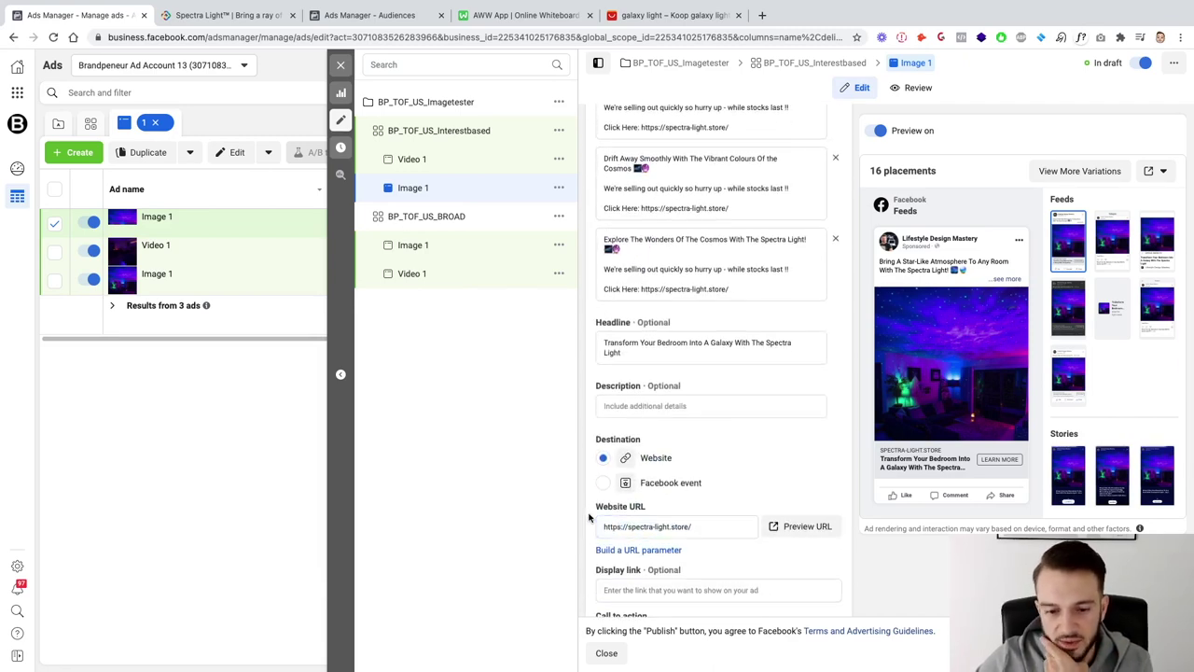
scroll(591, 509, "up", 12)
left_click(341, 65)
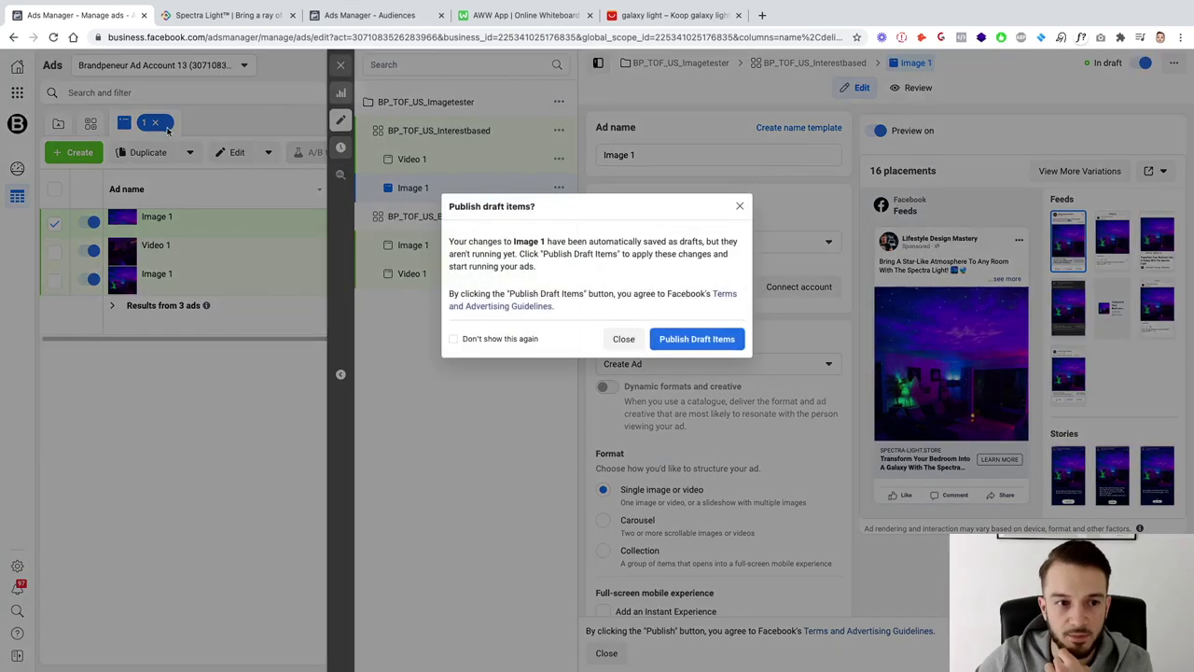
left_click(623, 337)
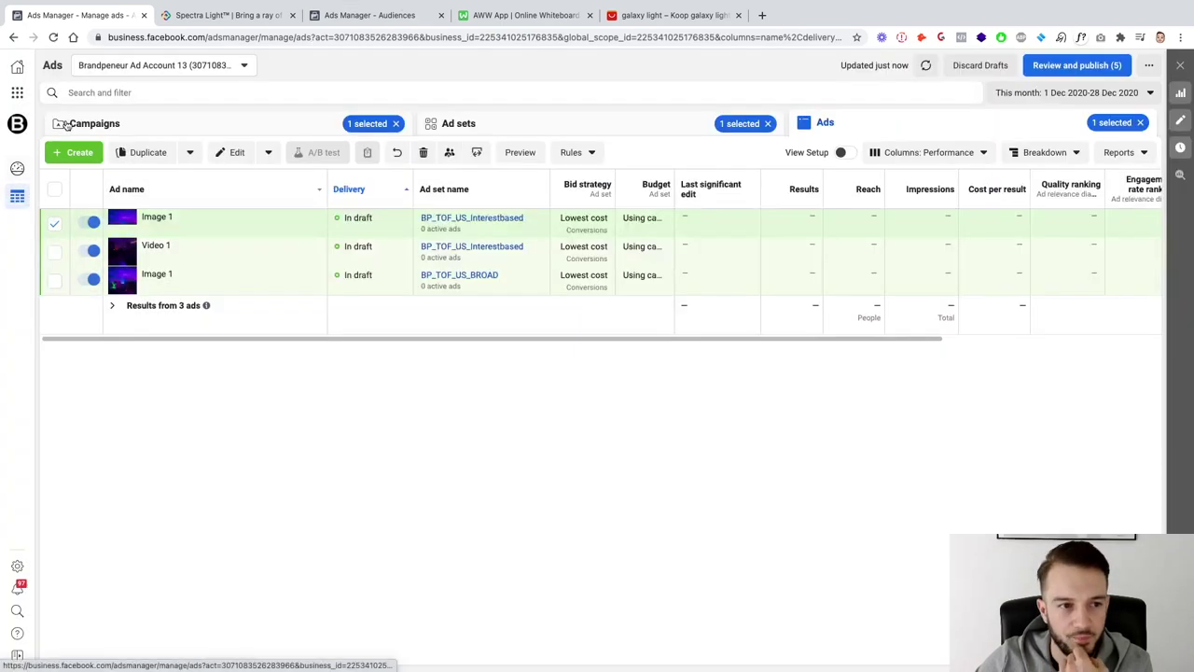
Return to the campaigns overview, switch to the Audiences page and start a Custom Audience with Website as its source
left_click(54, 179)
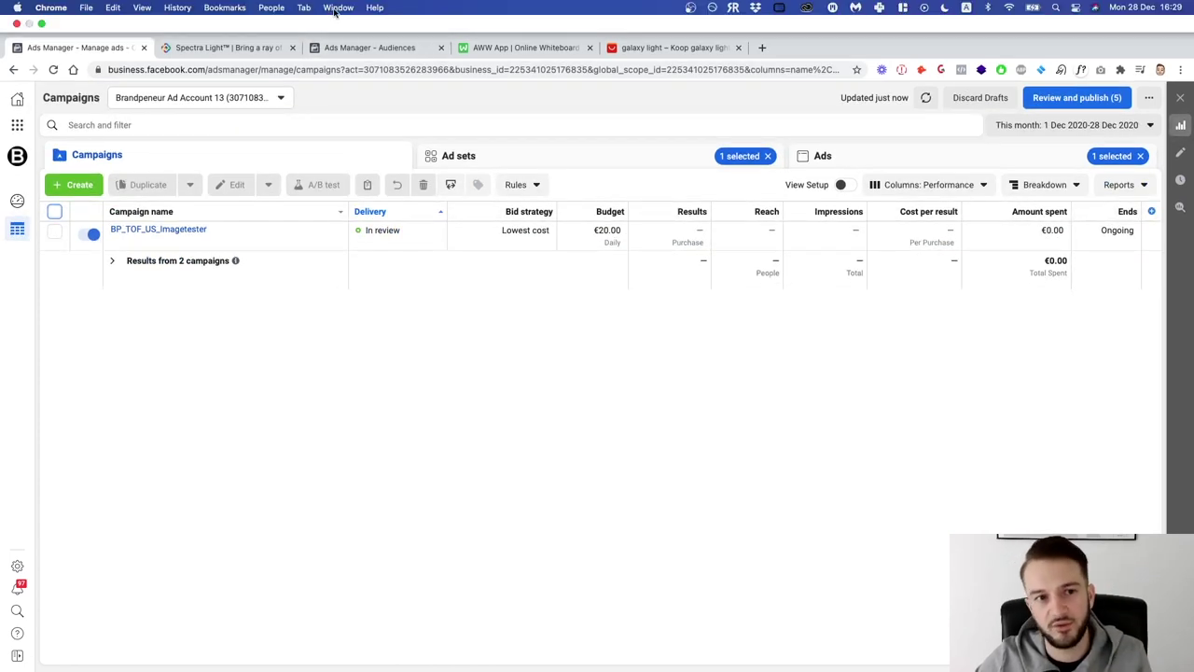
left_click(346, 47)
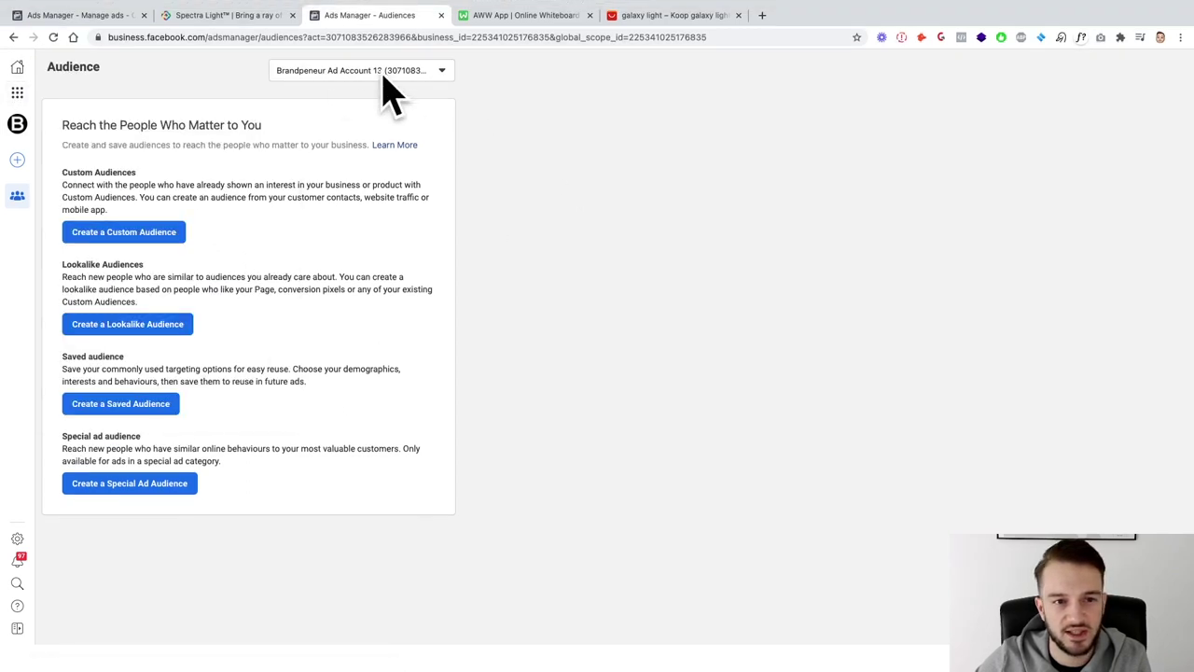
left_click(125, 232)
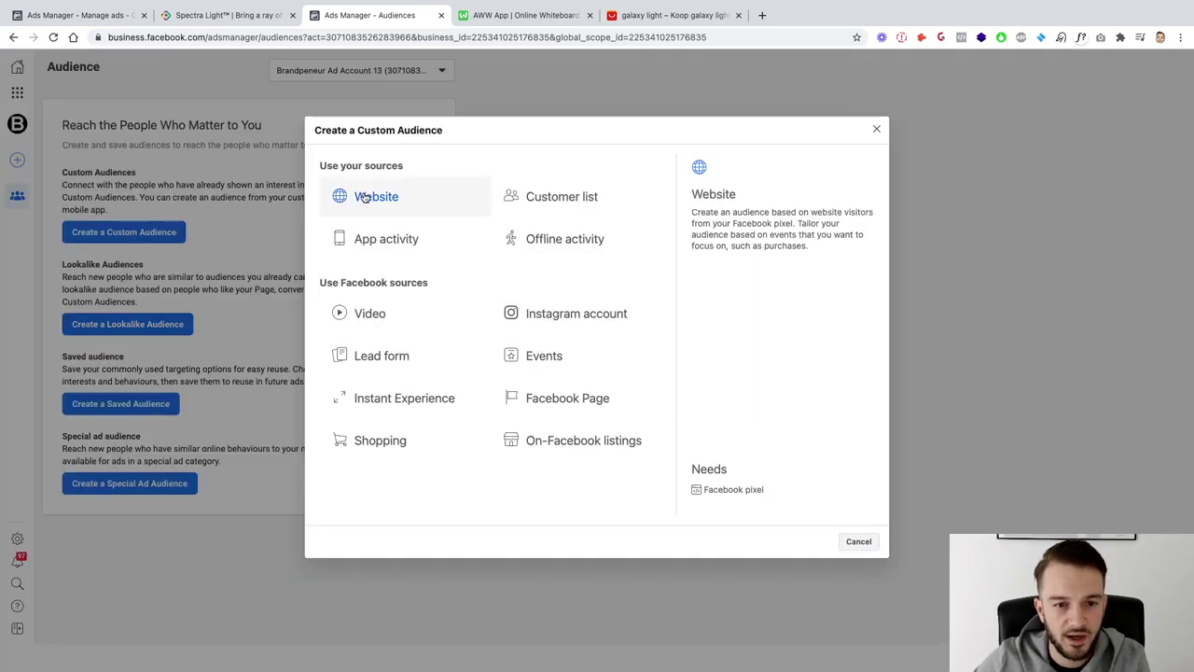
left_click(364, 198)
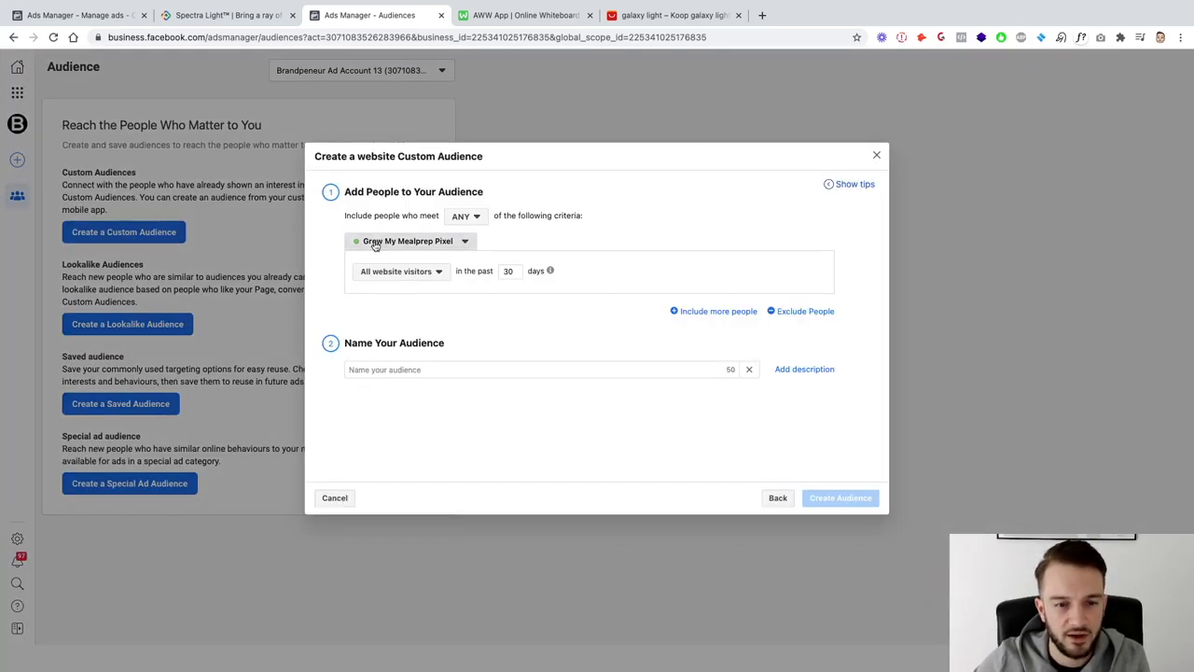
Set the audience to include all website visitors of the Grow My Mealprep Pixel in the past 180 days
left_click(375, 243)
left_click(375, 245)
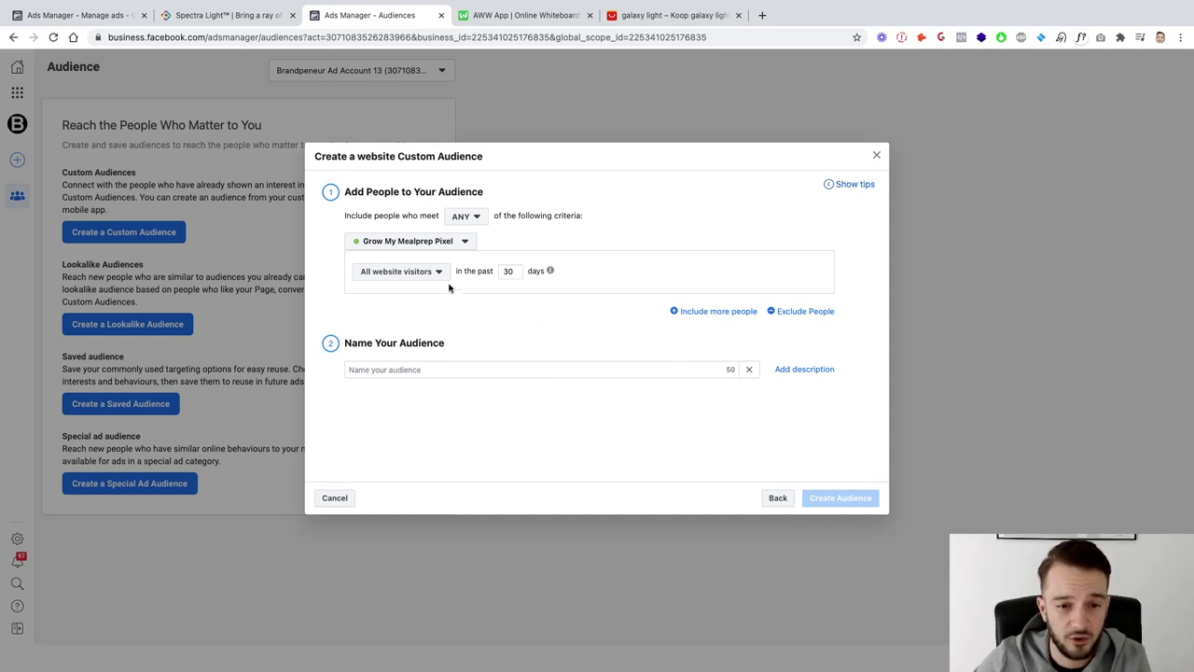
left_click(401, 272)
left_click(401, 271)
left_click_drag(515, 270, 500, 275)
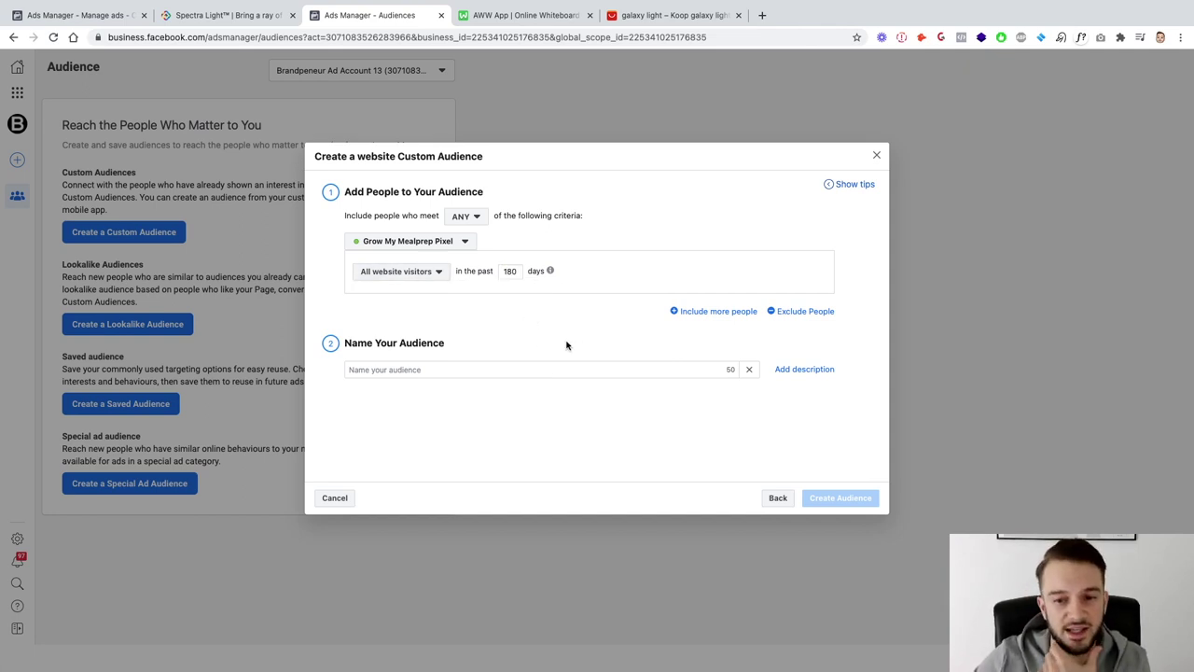
left_click(801, 311)
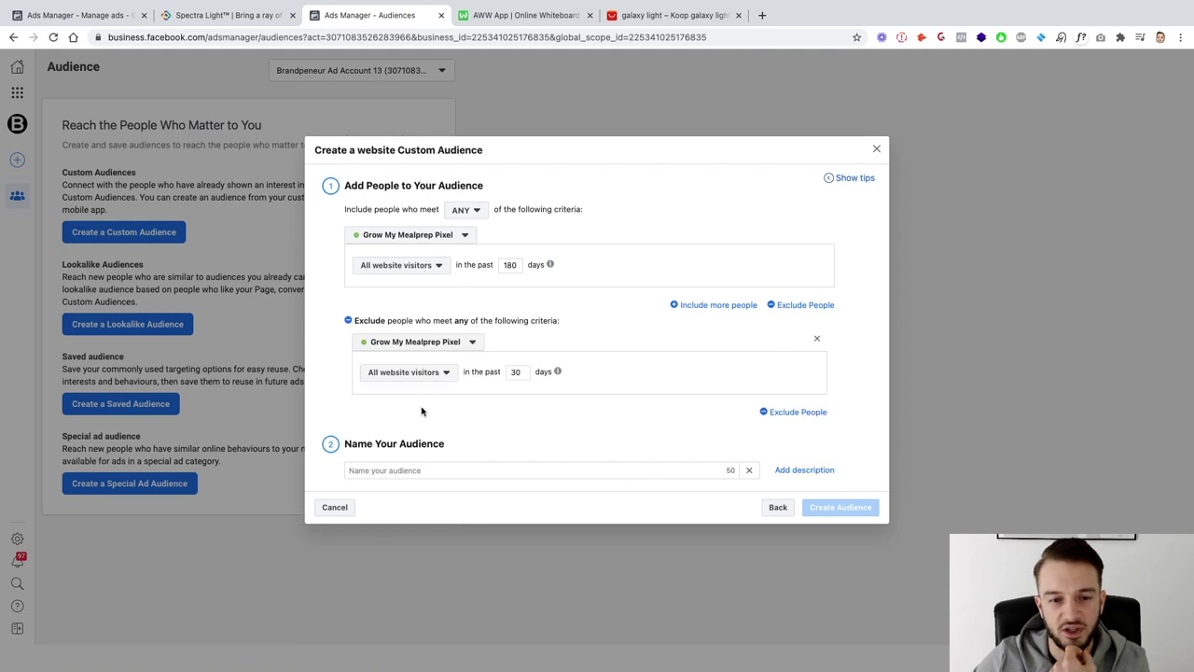
left_click(435, 381)
scroll(425, 466, "down", 5)
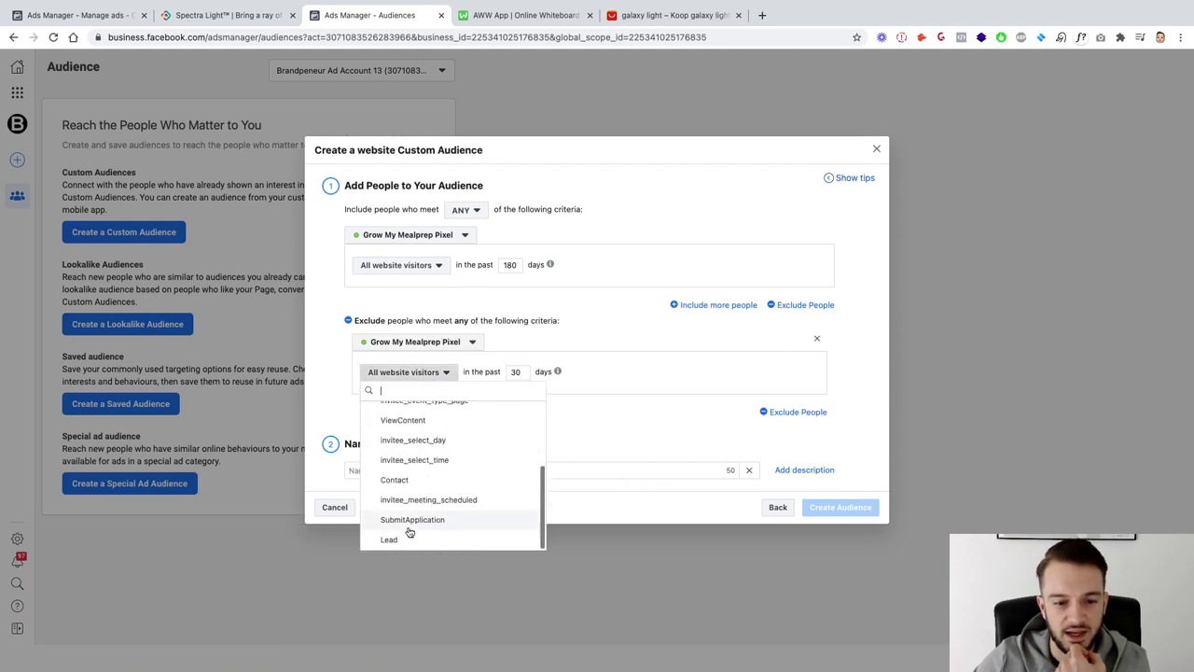
scroll(415, 502, "up", 5)
scroll(420, 503, "down", 5)
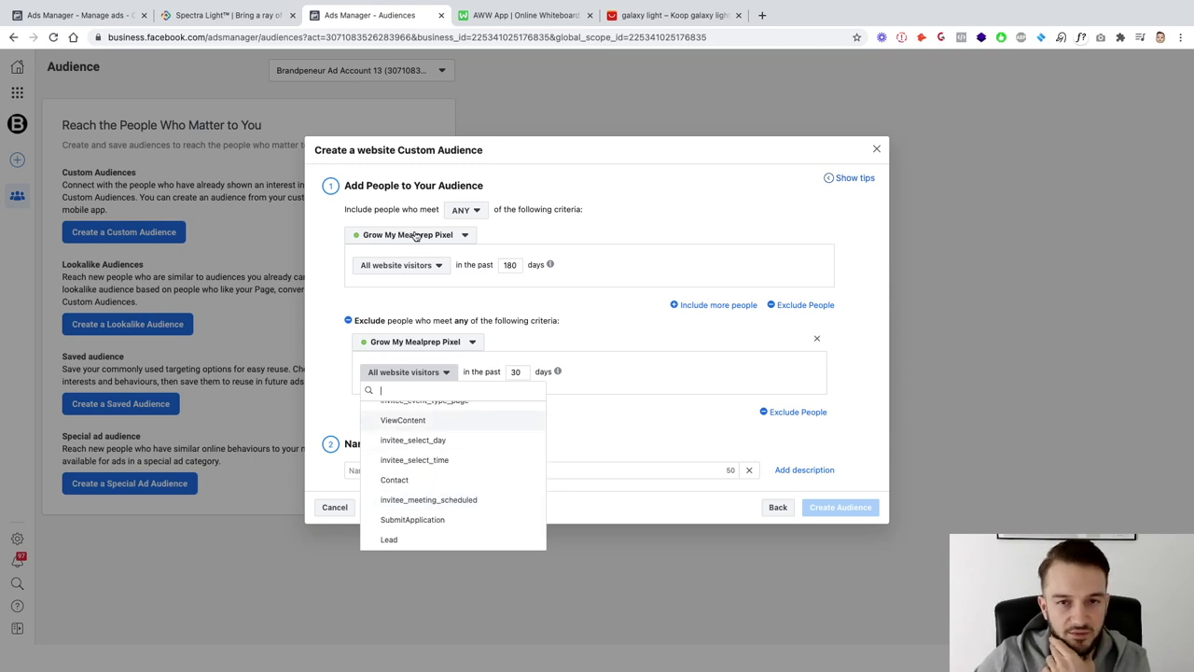
scroll(466, 527, "up", 5)
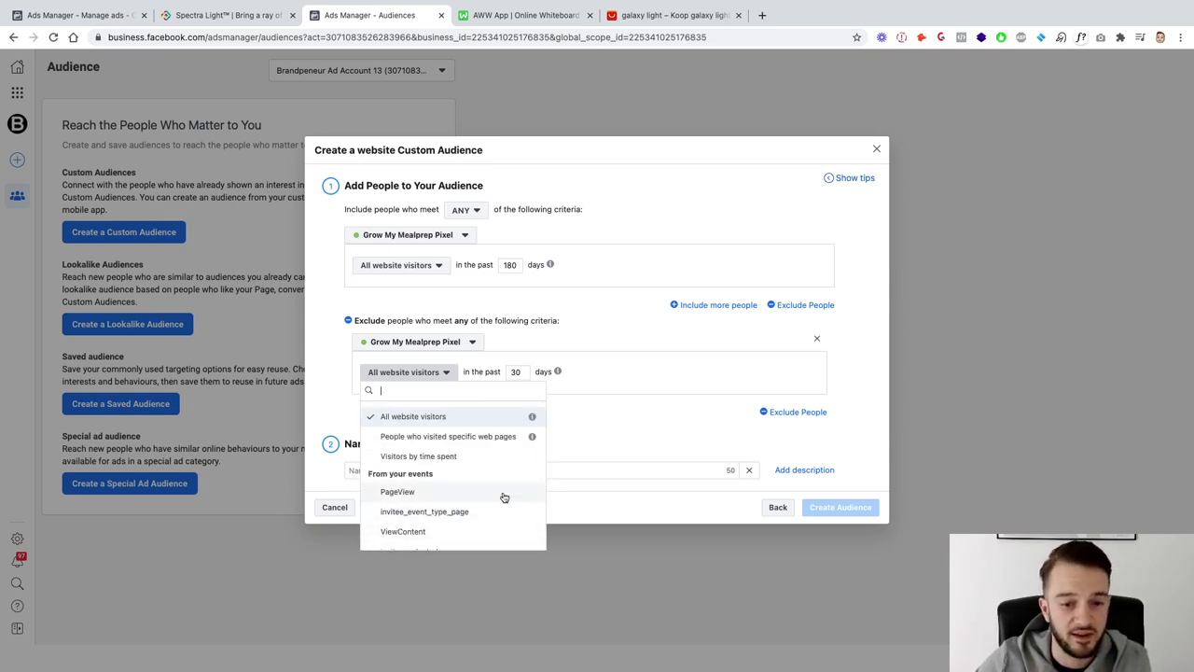
left_click(580, 434)
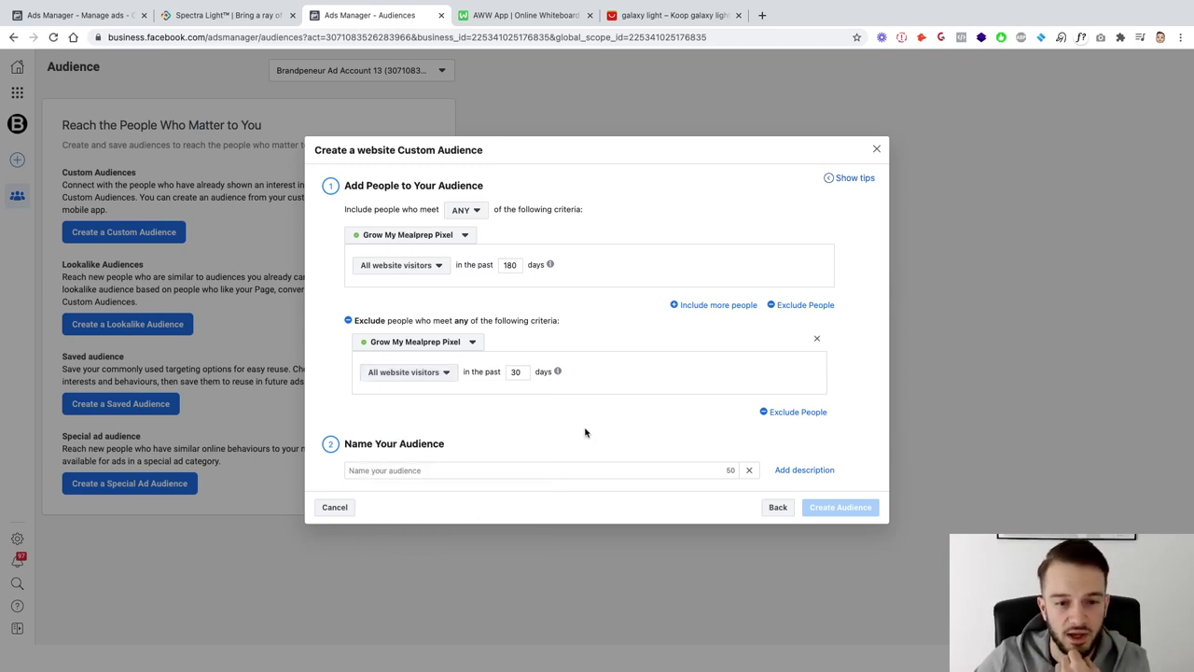
left_click(817, 341)
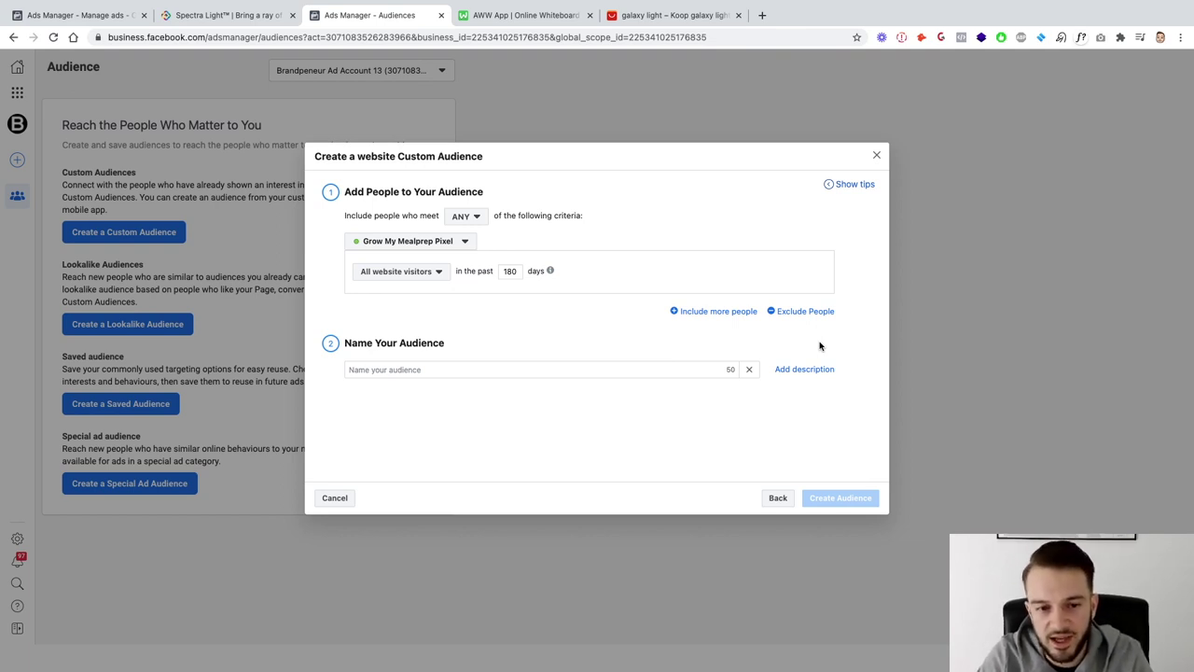
Try windows of 30 and 60 days for the website visitors, then restore the period to 180 days
left_click_drag(520, 271, 481, 271)
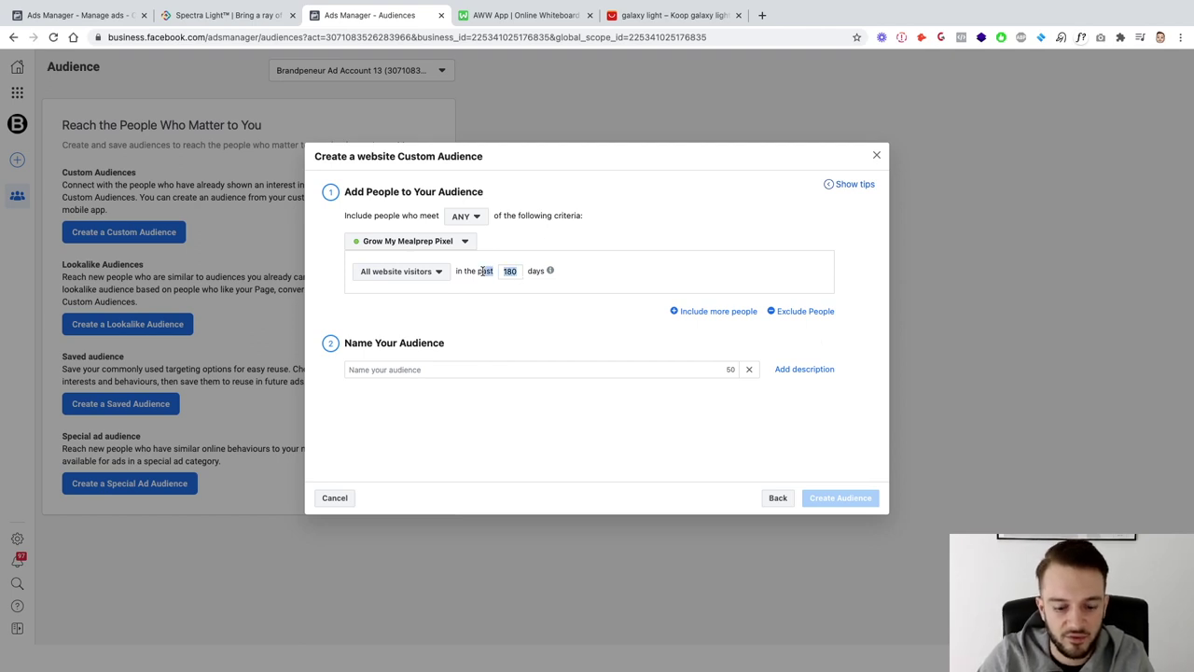
left_click(518, 276)
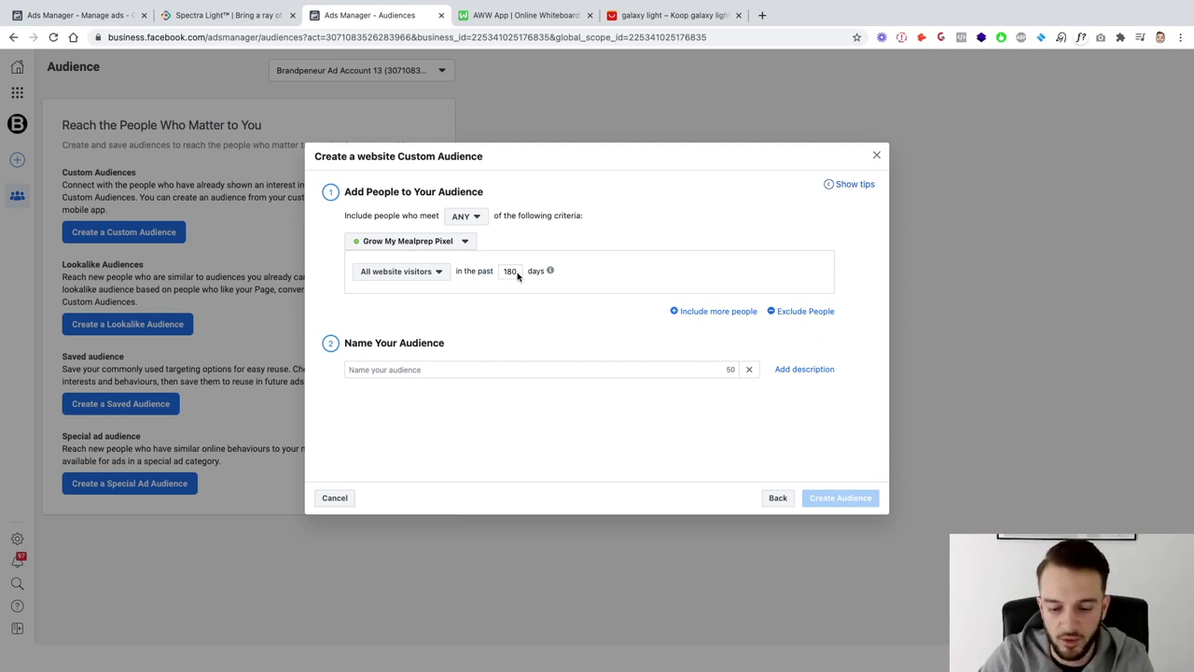
type("30")
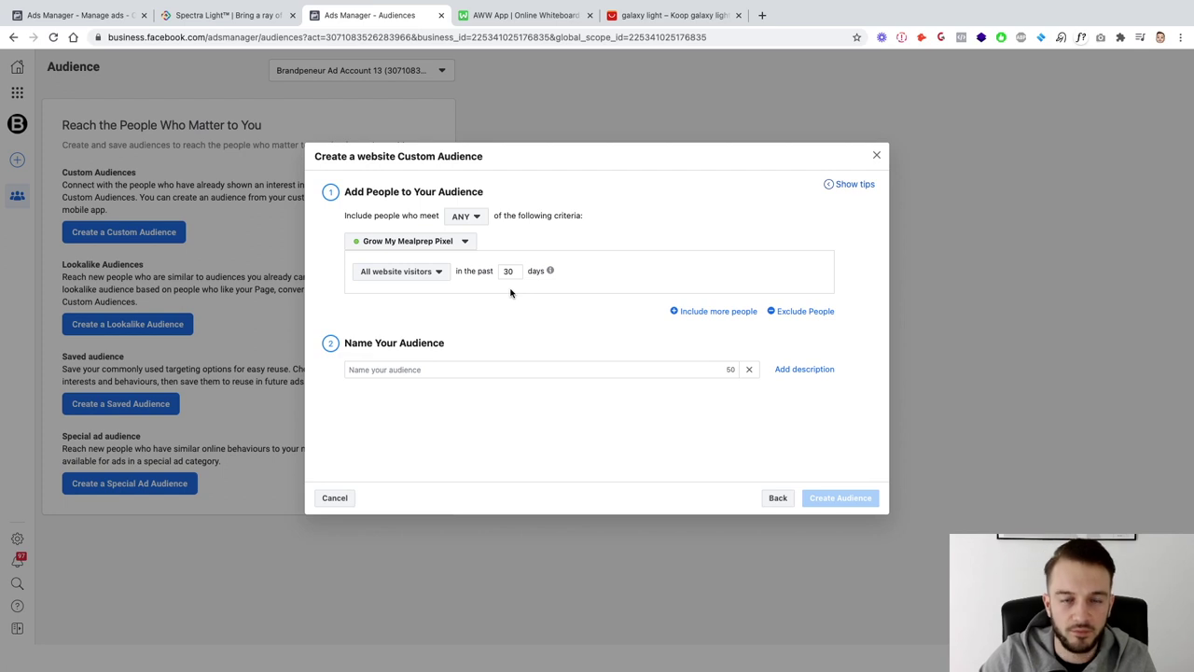
left_click_drag(514, 272, 484, 271)
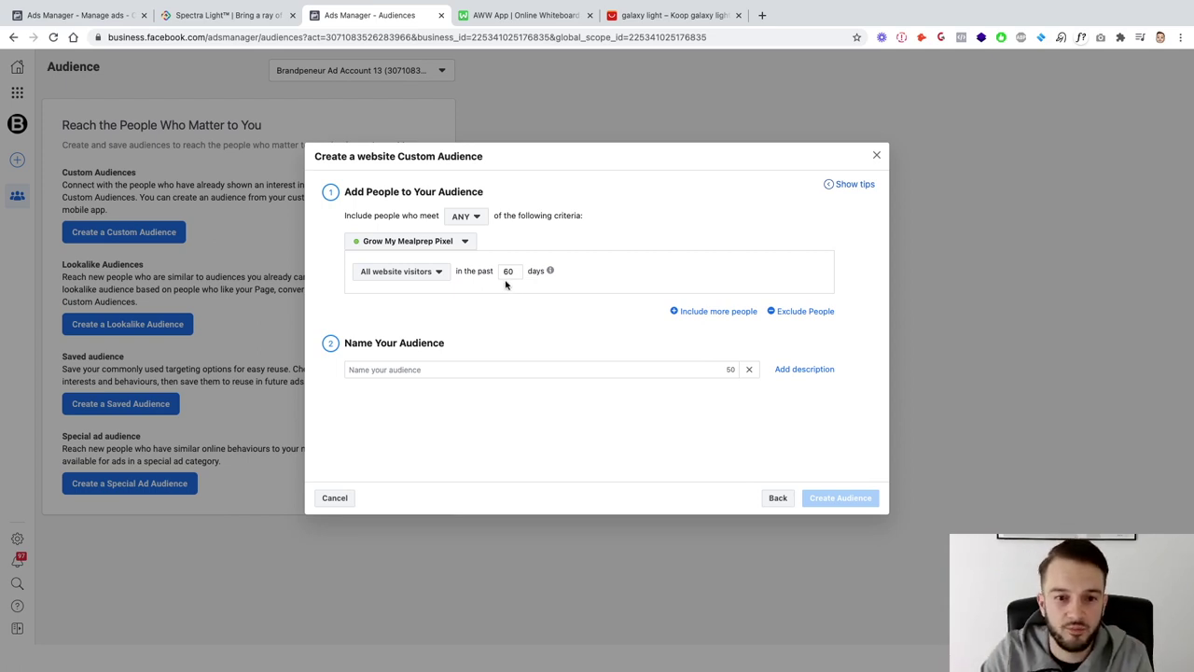
key("BackSpace")
key("BackSpace")
type("18")
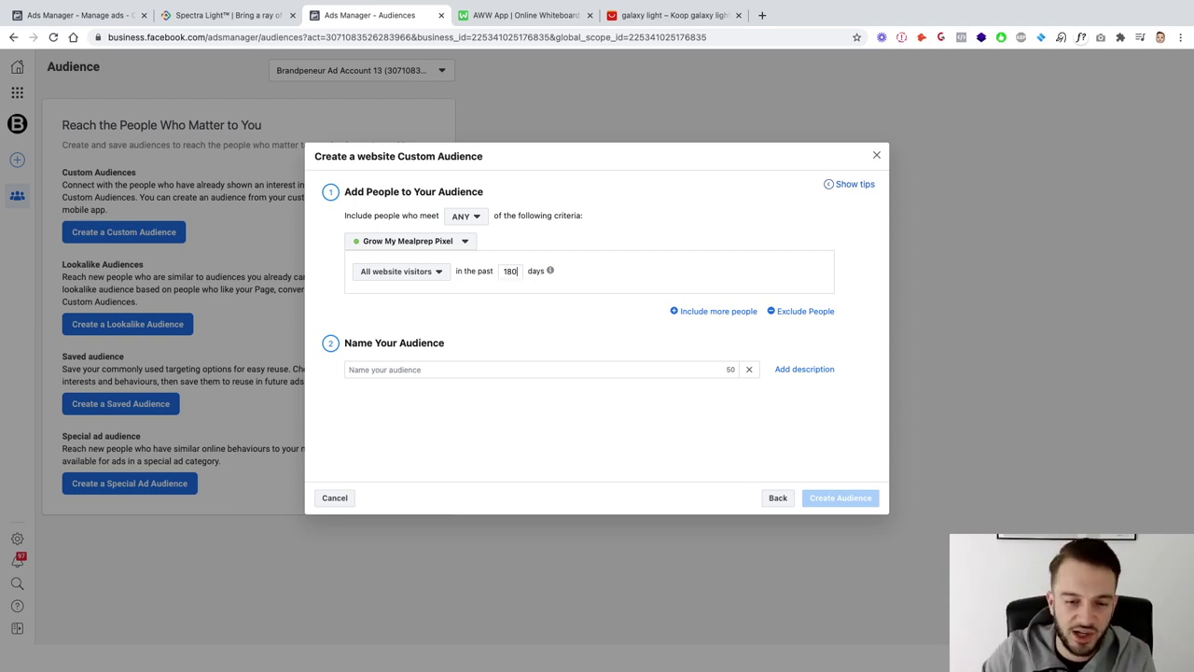
type("0")
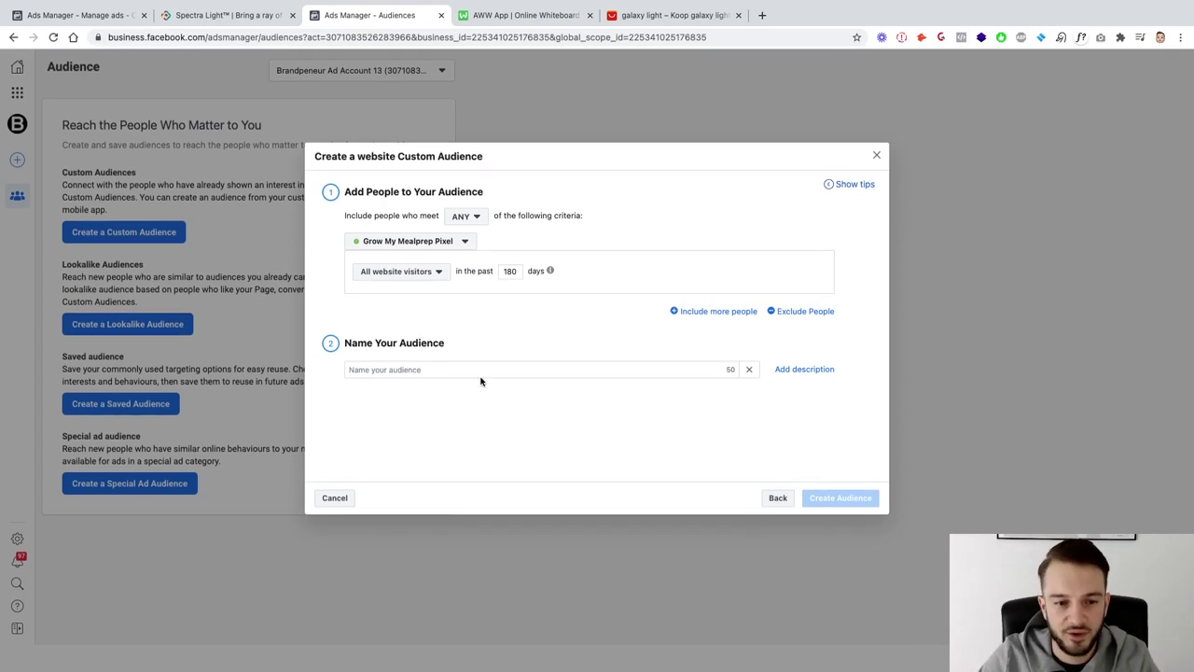
Name the audience BP_MOF_WV180 and create it
left_click(474, 369)
type("BP_M")
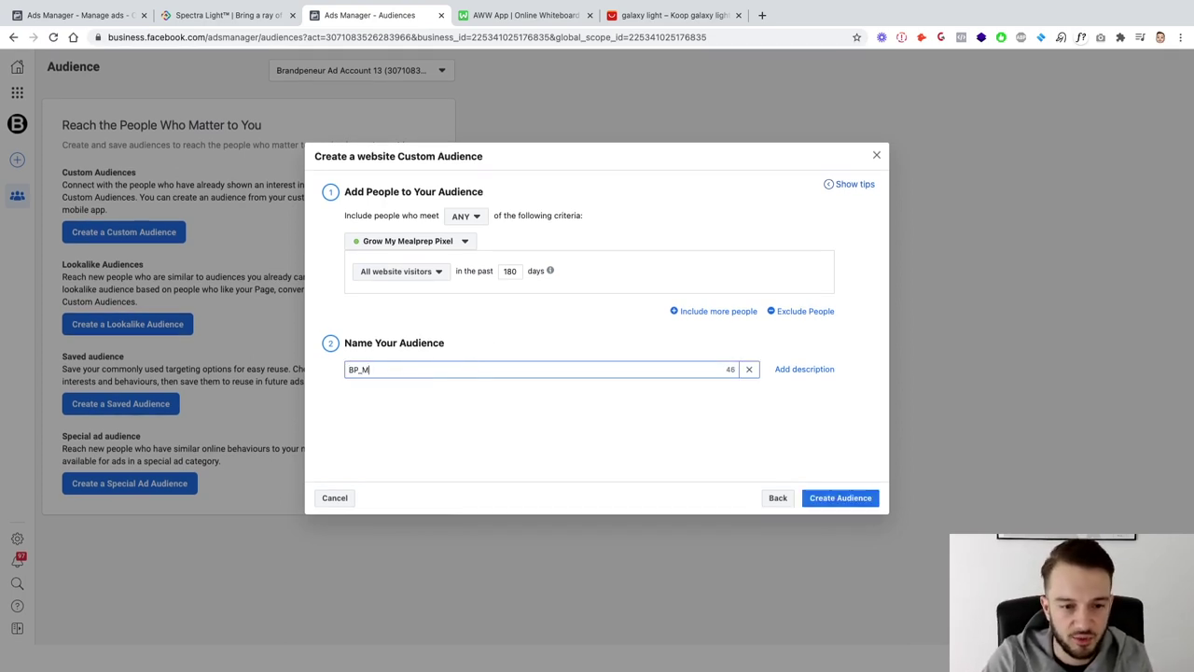
type("OF_WV")
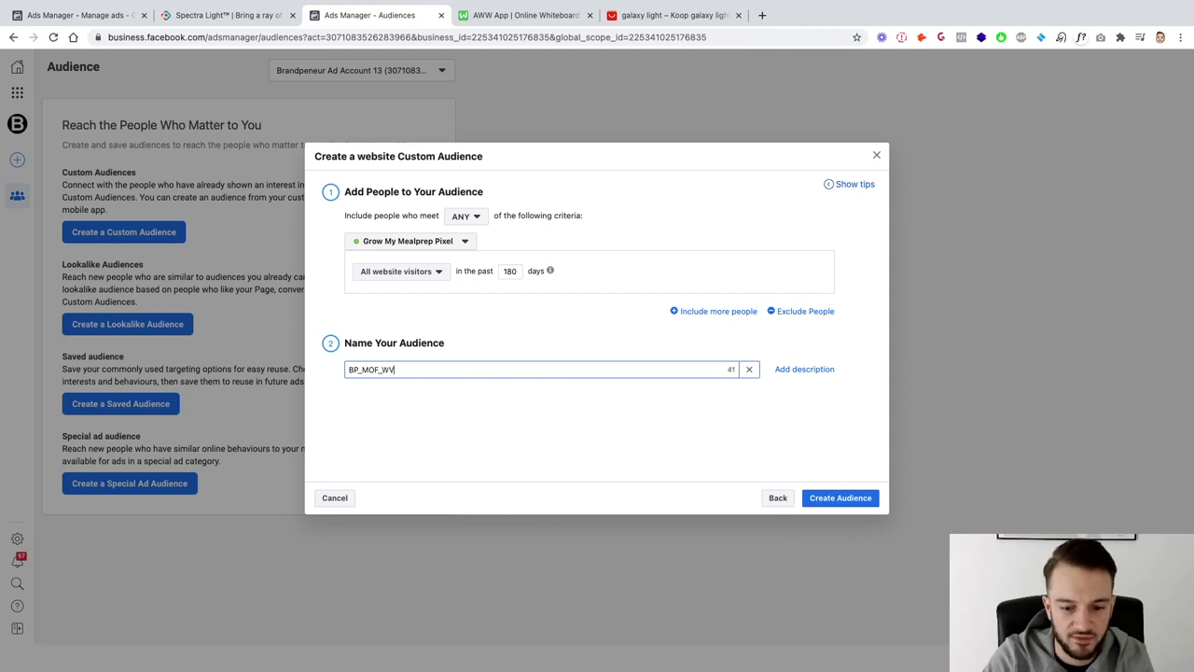
type("180")
left_click(842, 497)
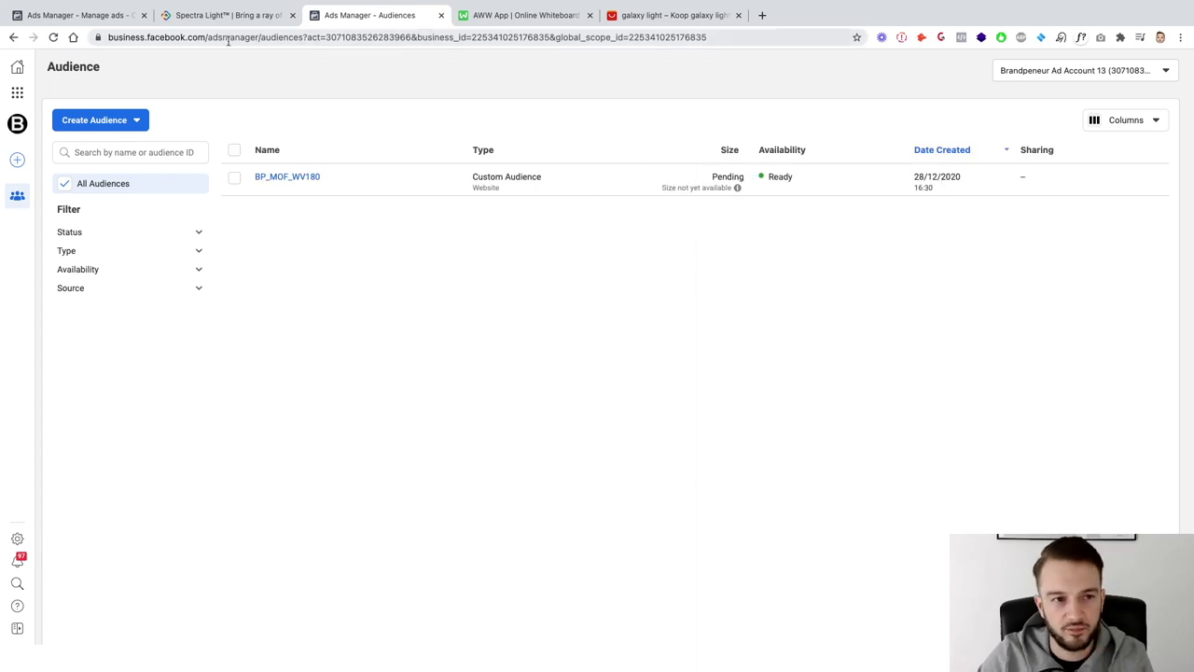
Return to the campaigns overview and create a new campaign named BP_MOF with the Conversions objective
left_click(56, 16)
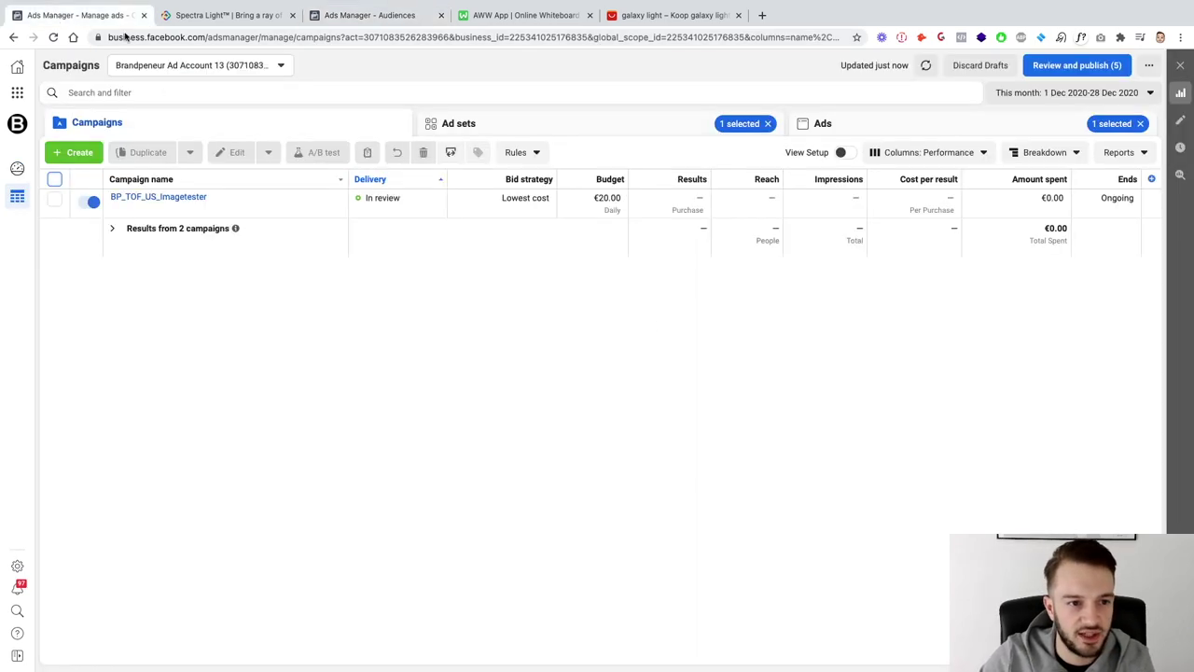
left_click(75, 152)
left_click(687, 254)
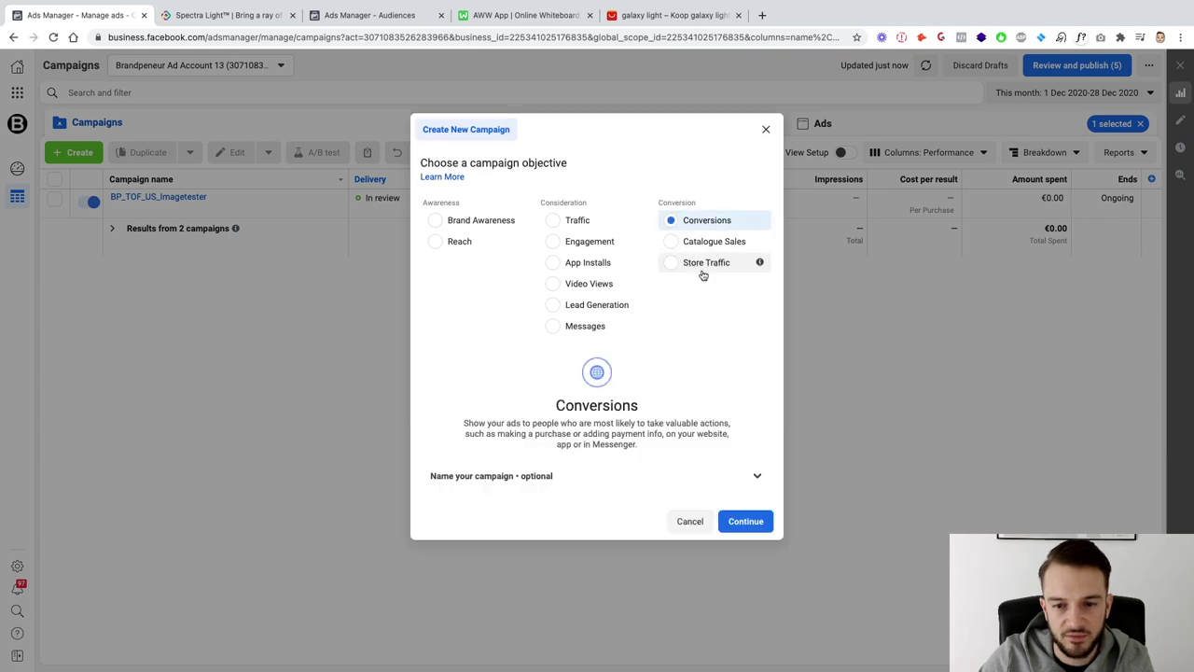
left_click(746, 481)
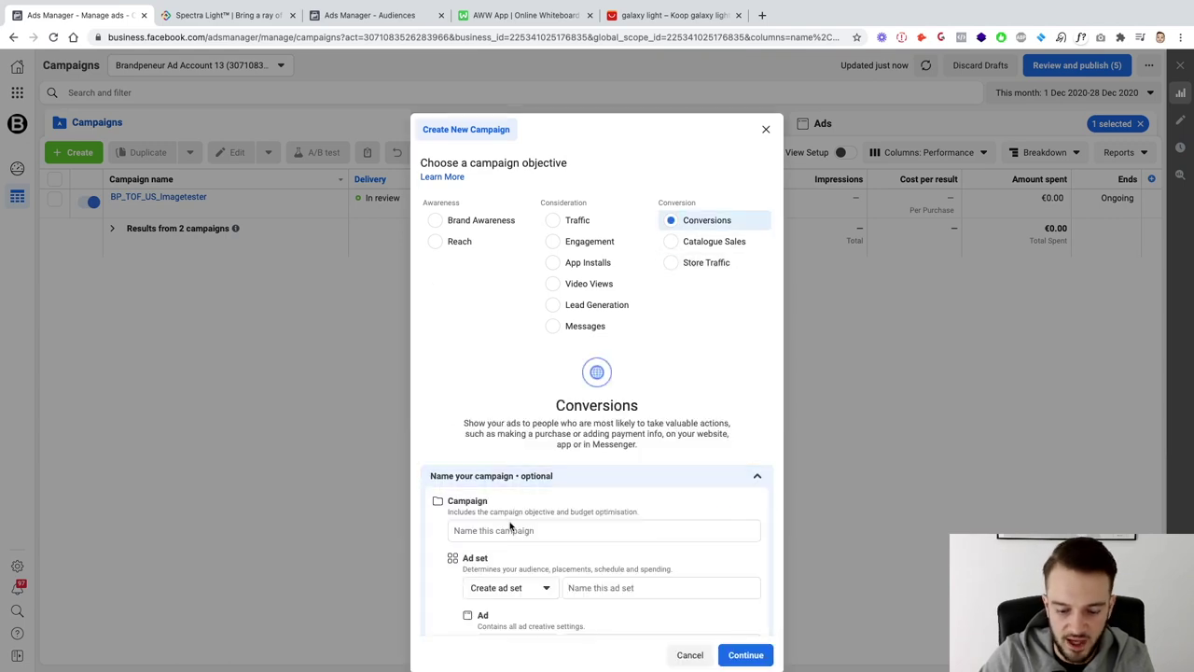
left_click(526, 530)
type("BP_MOF")
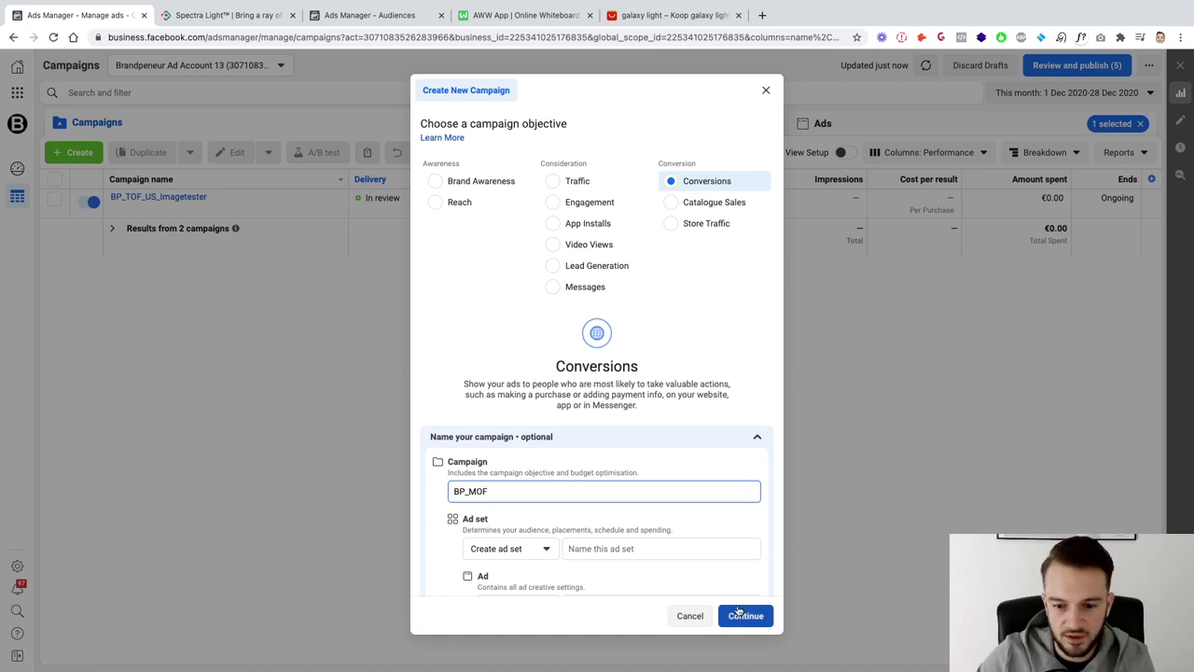
left_click(737, 616)
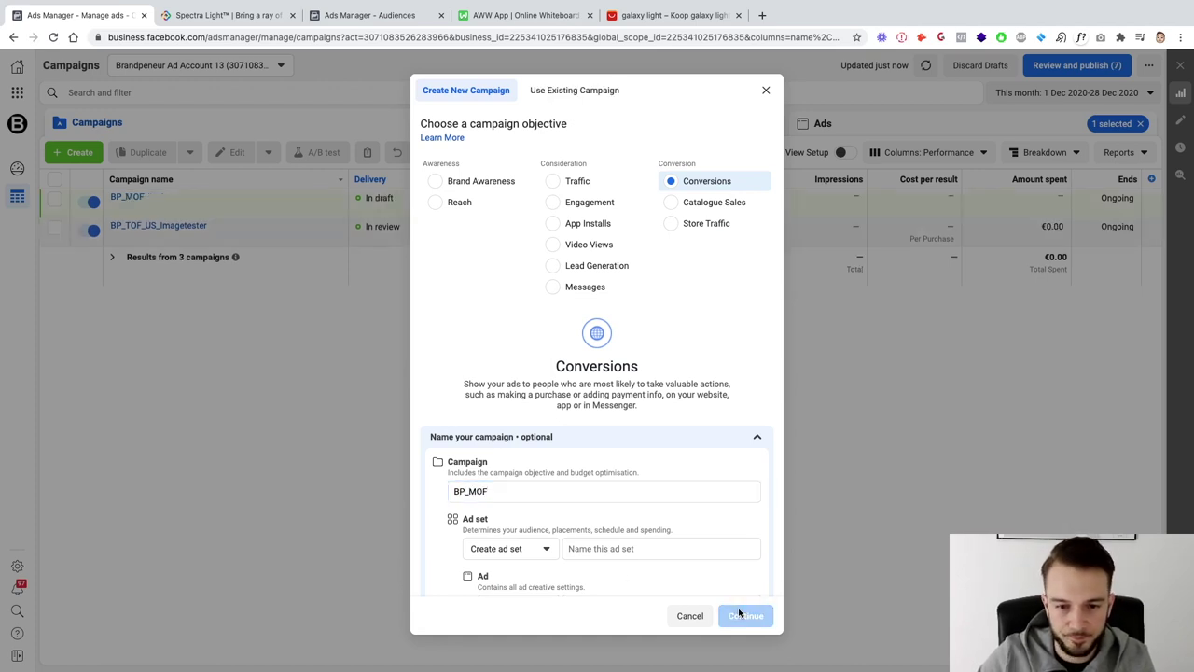
Set Purchase as the conversion event of the new ad set in the BP_MOF campaign
scroll(767, 411, "down", 1)
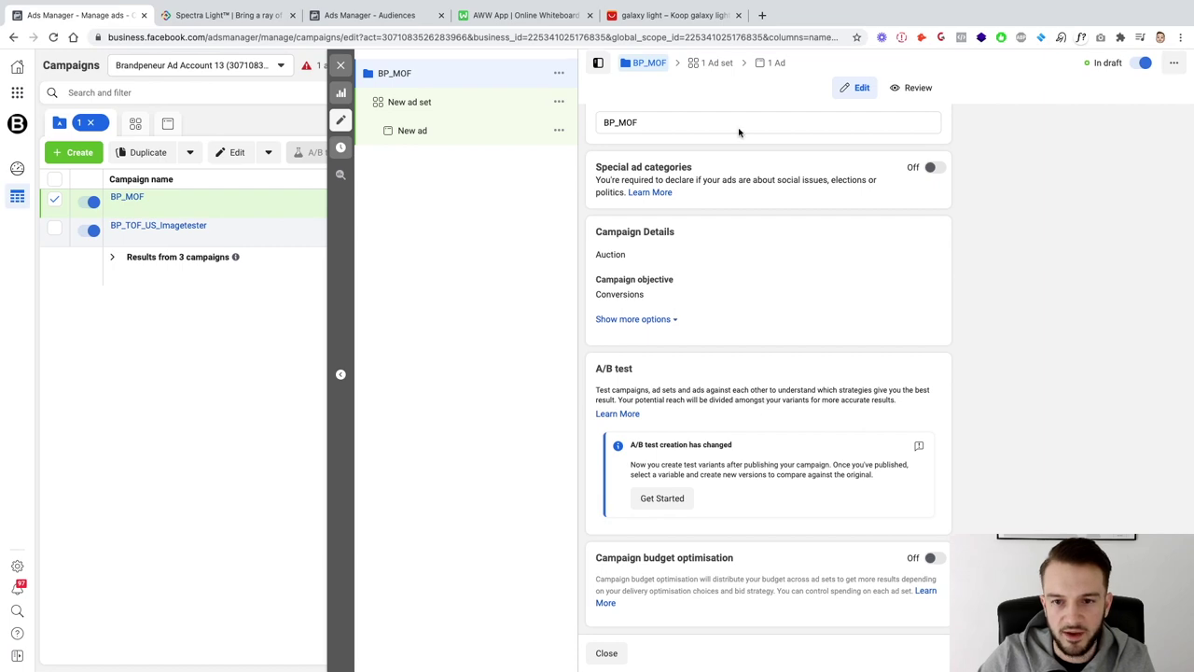
left_click(719, 62)
scroll(752, 197, "down", 3)
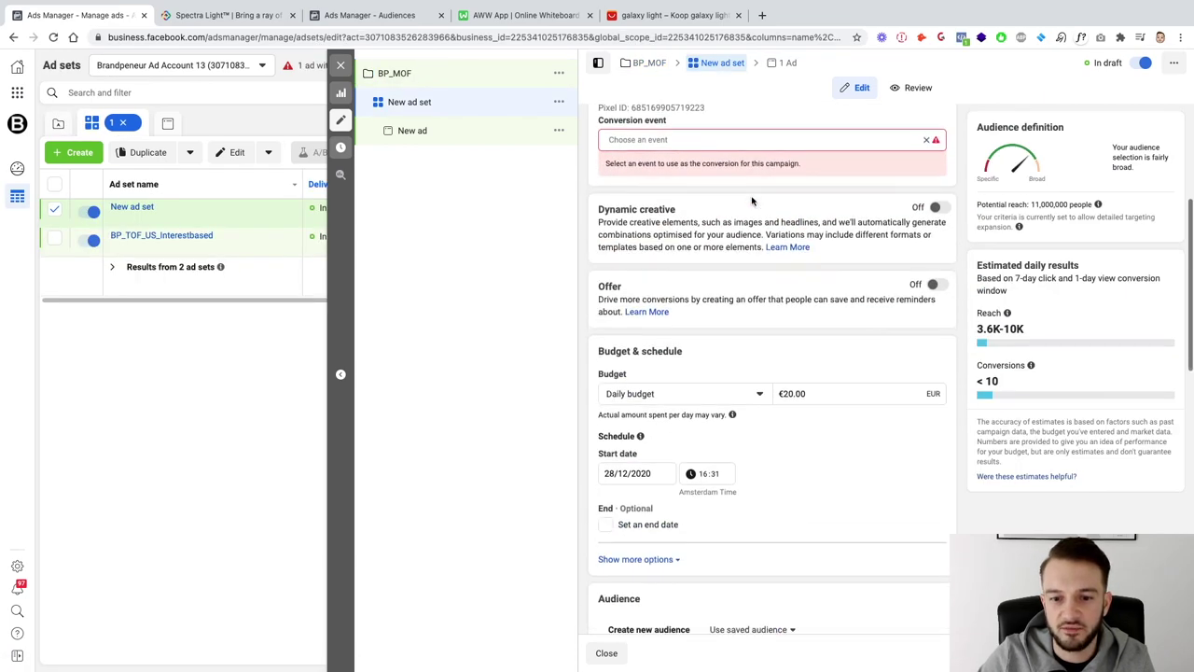
scroll(741, 198, "up", 1)
left_click(741, 193)
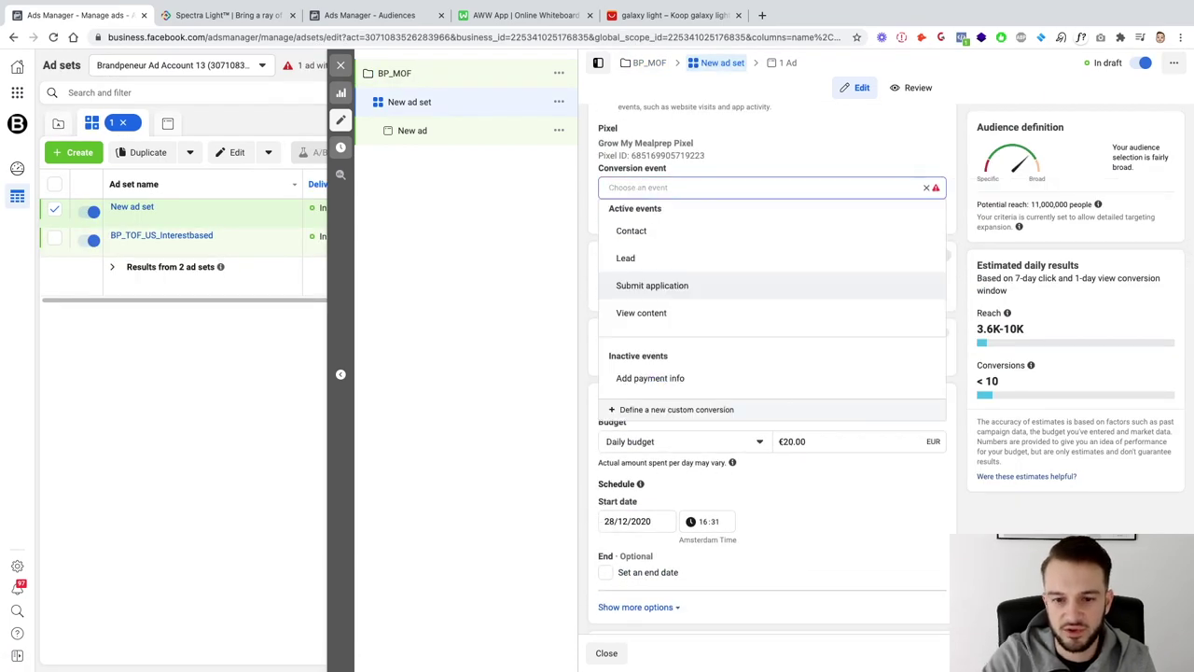
type("pur")
left_click(644, 230)
Target the BP_MOF_WV180 website custom audience in the new ad set
scroll(616, 310, "down", 5)
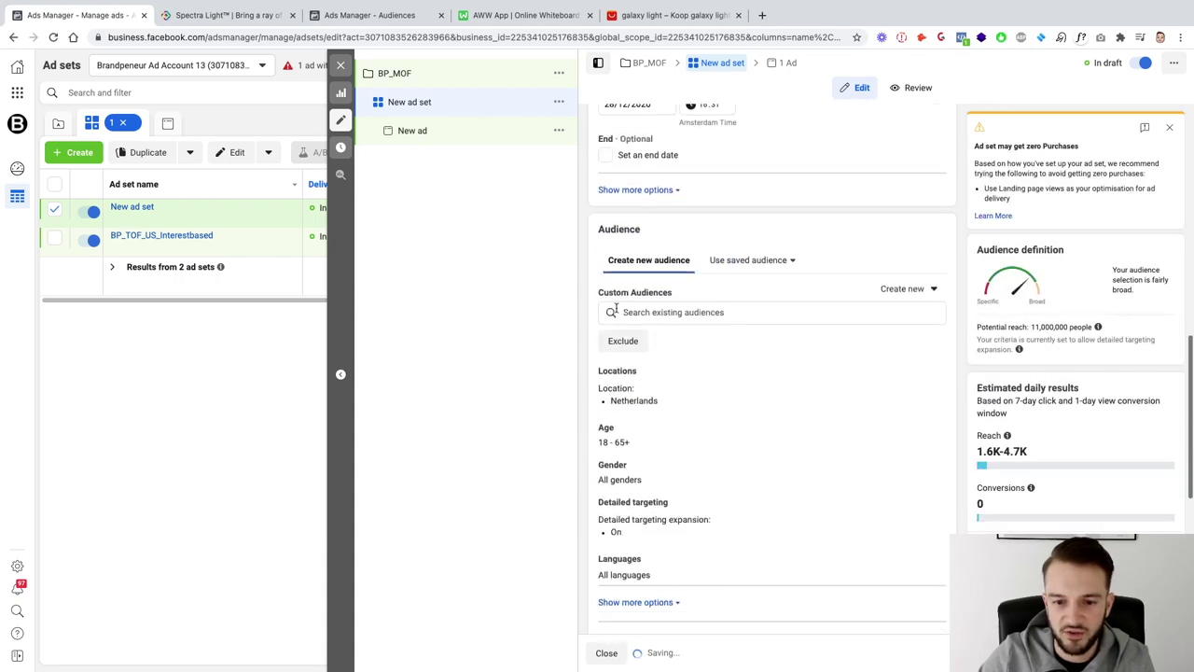
left_click(687, 290)
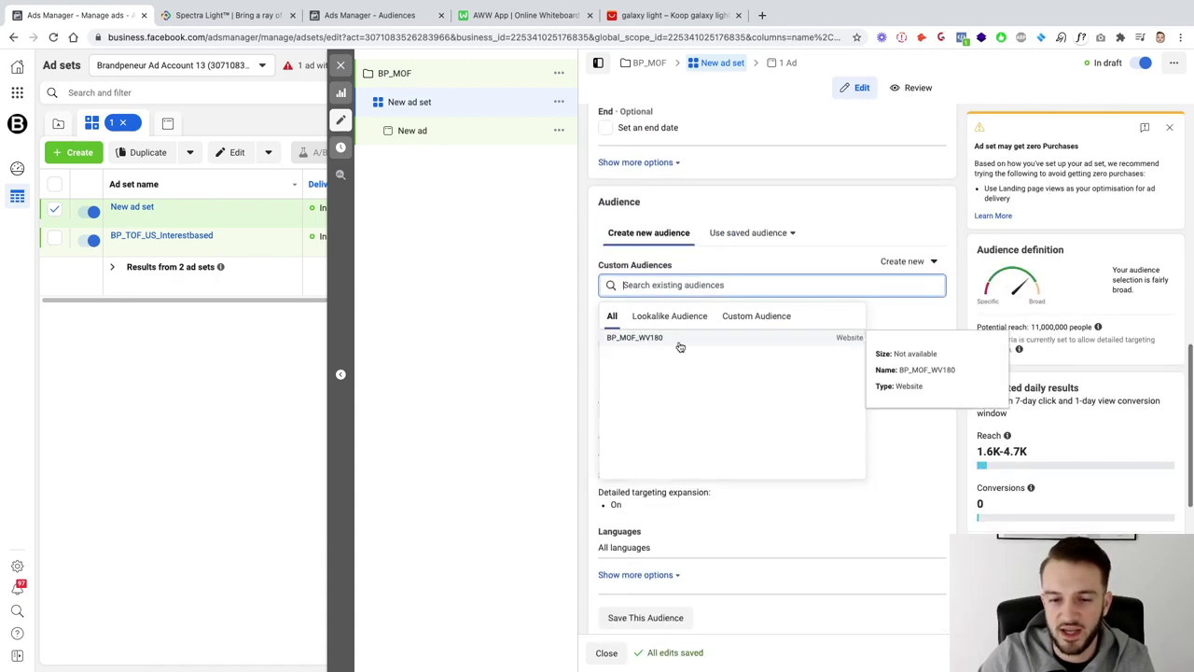
left_click(631, 341)
scroll(619, 382, "down", 1)
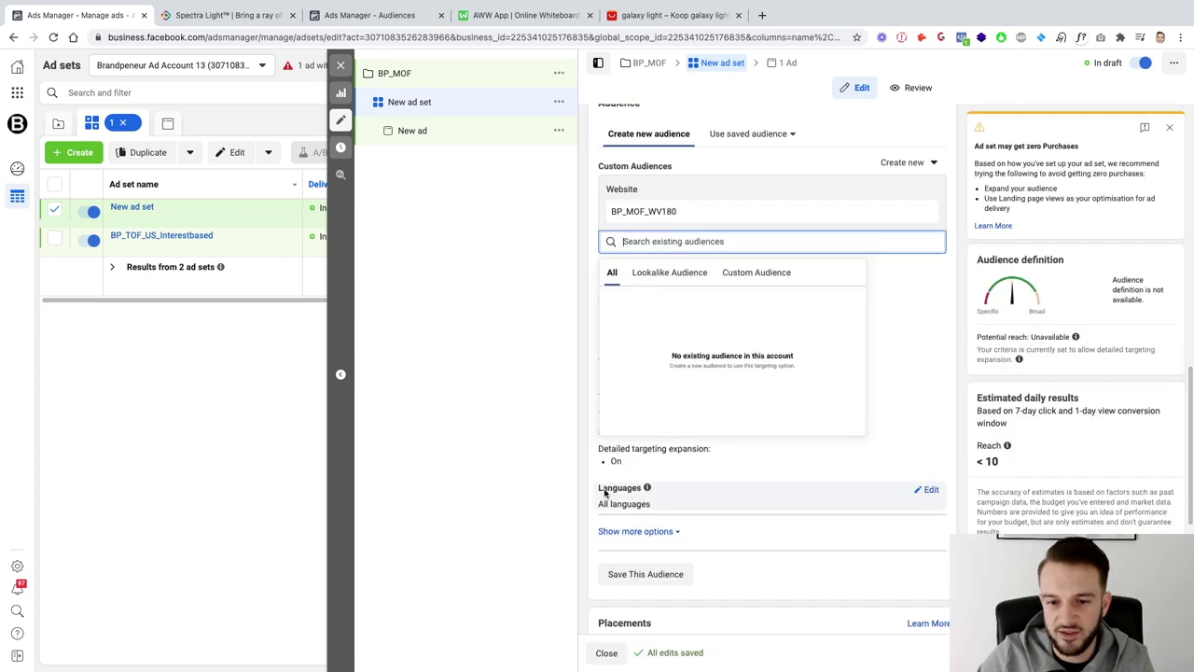
left_click(710, 495)
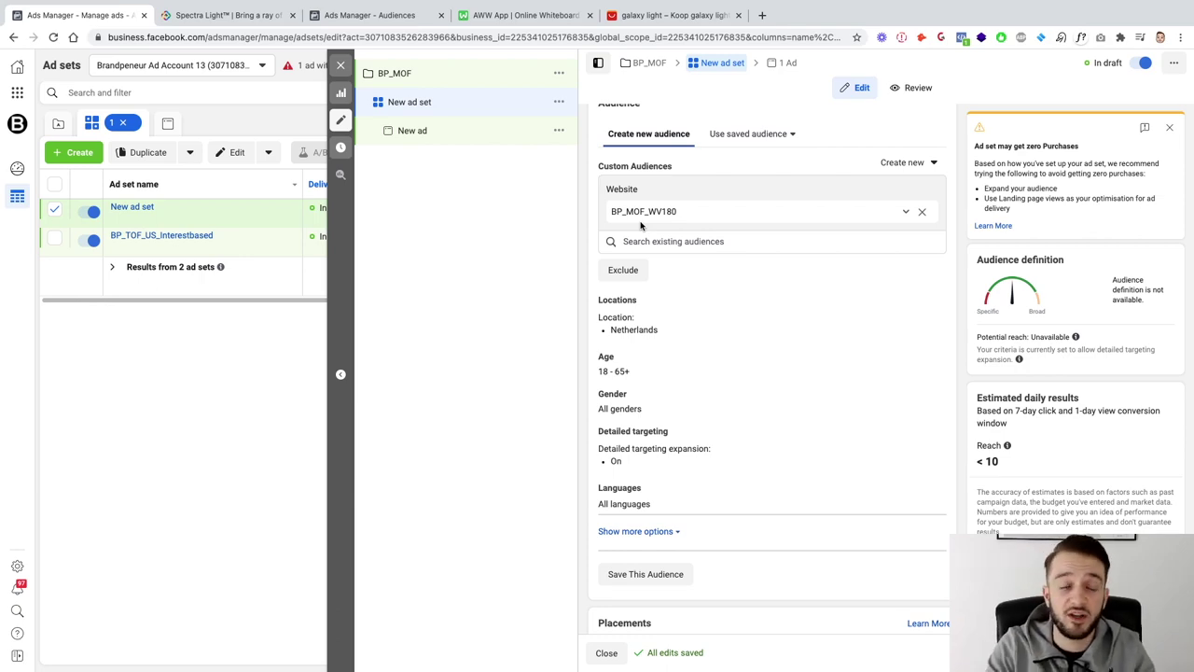
Switch to the AWW whiteboard and draw a frame around the LP/WP, VC, ATC and IC stages of the funnel
left_click(515, 16)
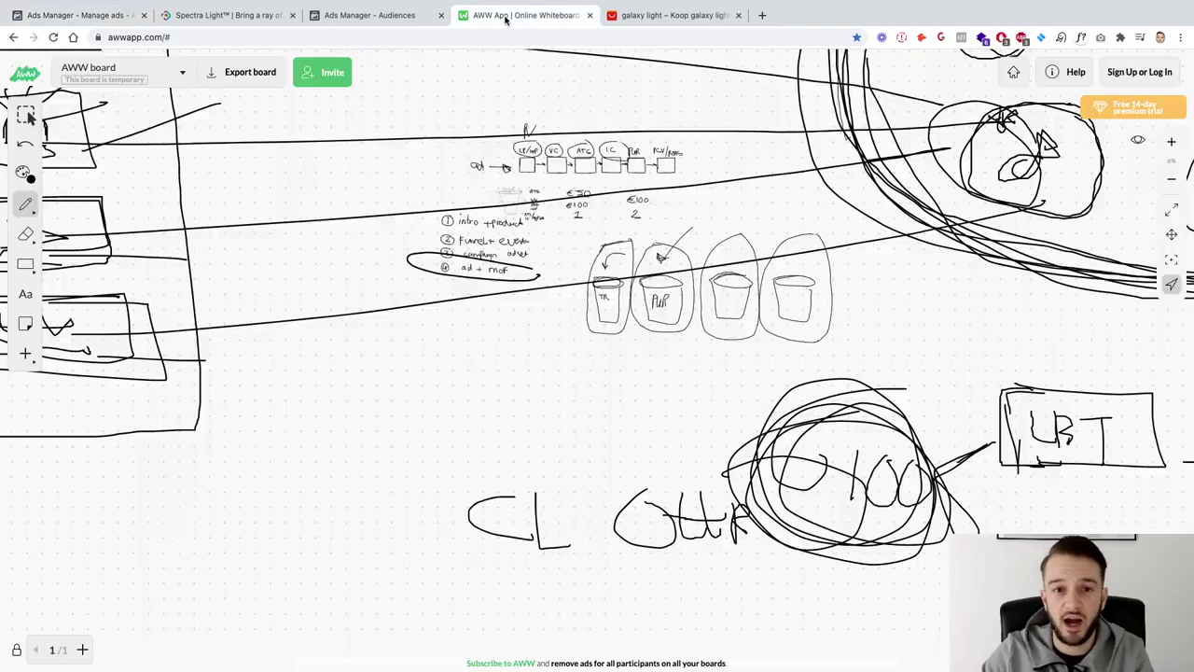
scroll(520, 245, "up", 1)
scroll(520, 244, "up", 3)
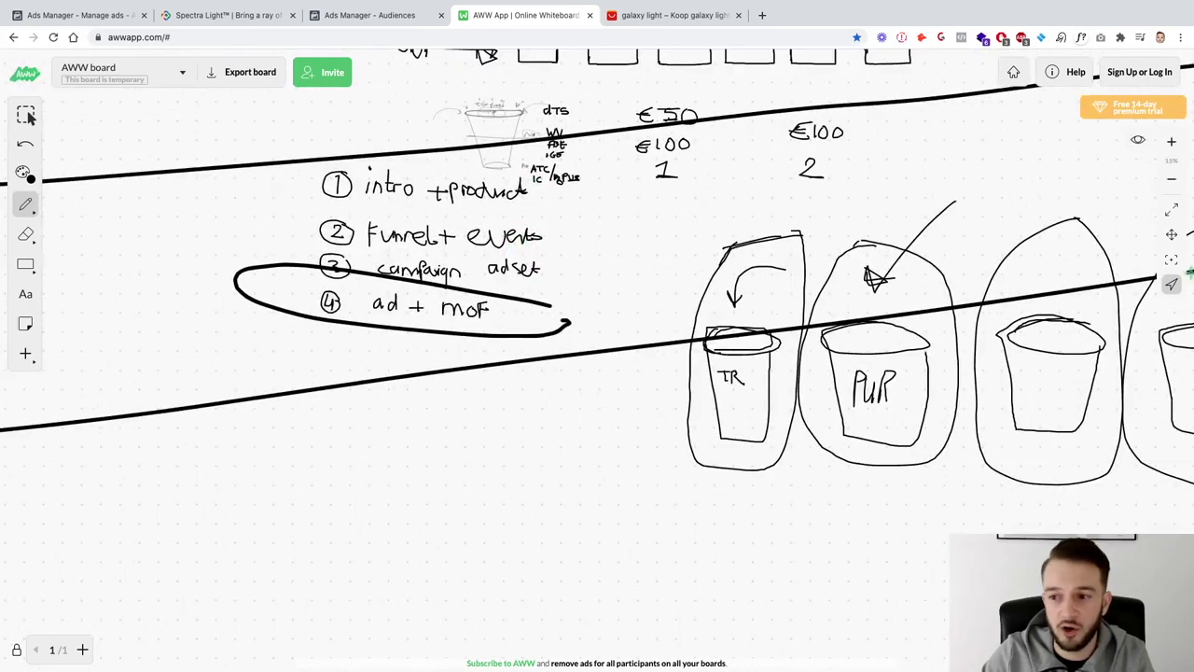
scroll(1010, 213, "up", 5)
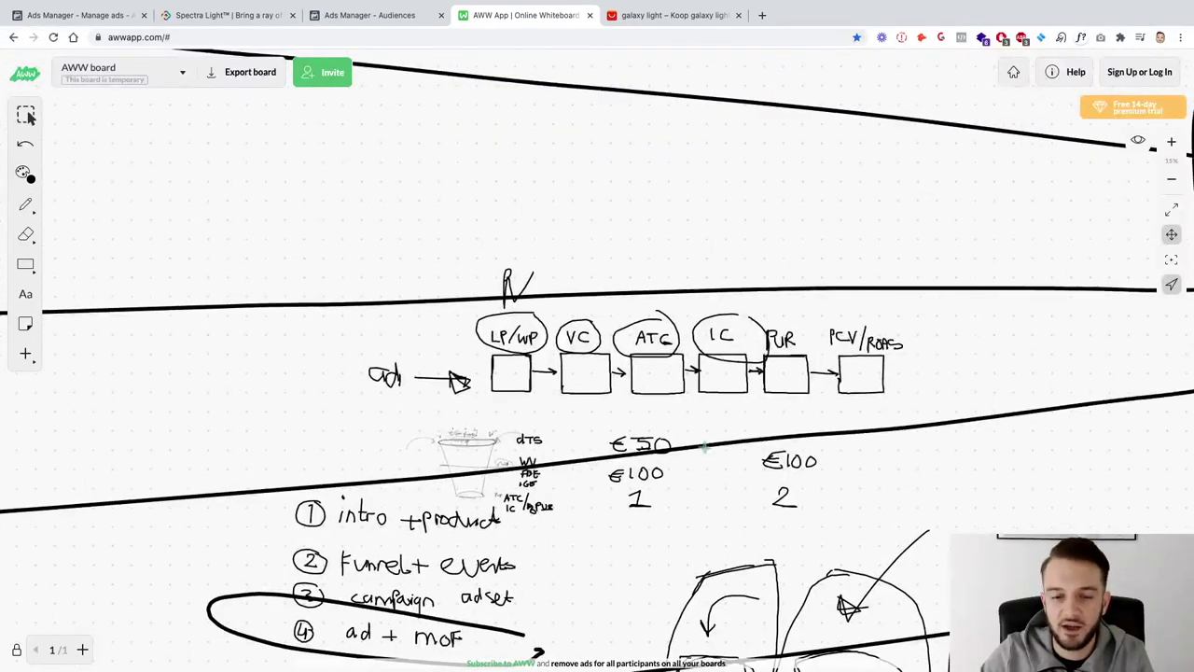
scroll(539, 344, "up", 1)
left_click(26, 204)
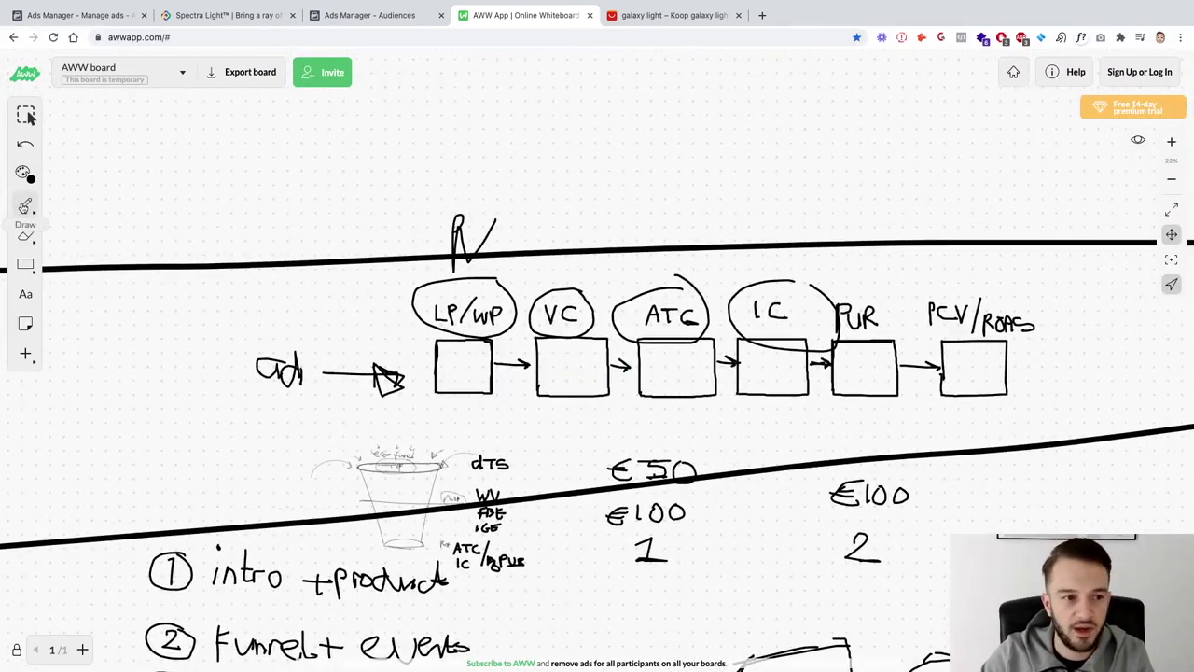
mouse_move(384, 187)
left_mouse_down()
mouse_move(401, 382)
mouse_move(485, 412)
mouse_move(826, 409)
mouse_move(813, 210)
mouse_move(745, 193)
mouse_move(381, 189)
left_mouse_up()
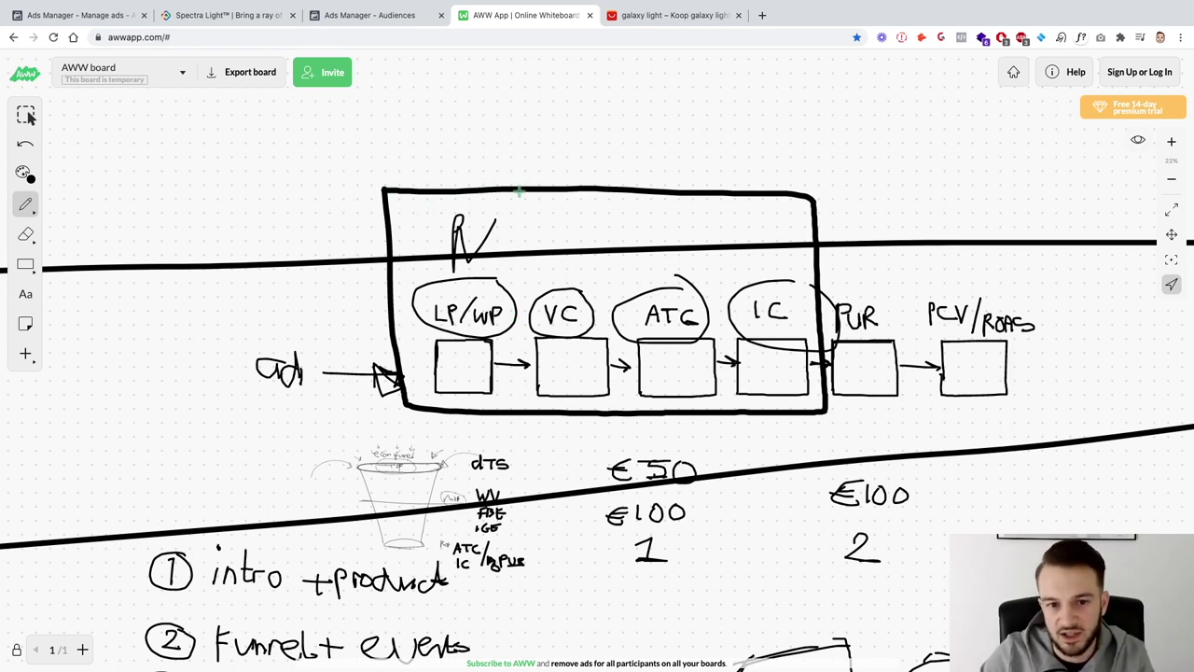
Draw nested frames around the VC to IC and ATC to IC stages, plus a separate frame around PUR
mouse_move(535, 191)
left_mouse_down()
mouse_move(521, 267)
mouse_move(534, 403)
mouse_move(808, 411)
mouse_move(823, 374)
mouse_move(818, 205)
mouse_move(538, 190)
left_mouse_up()
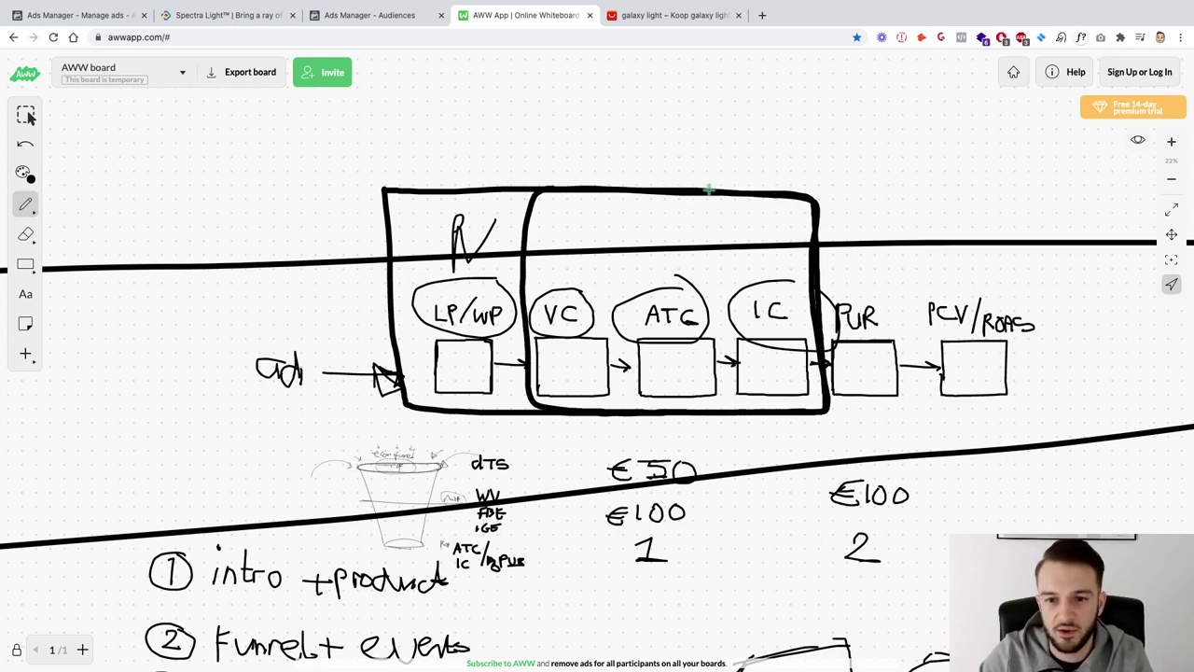
mouse_move(652, 187)
left_mouse_down()
mouse_move(632, 250)
mouse_move(632, 394)
mouse_move(716, 417)
mouse_move(815, 417)
mouse_move(824, 271)
mouse_move(679, 188)
mouse_move(649, 187)
left_mouse_up()
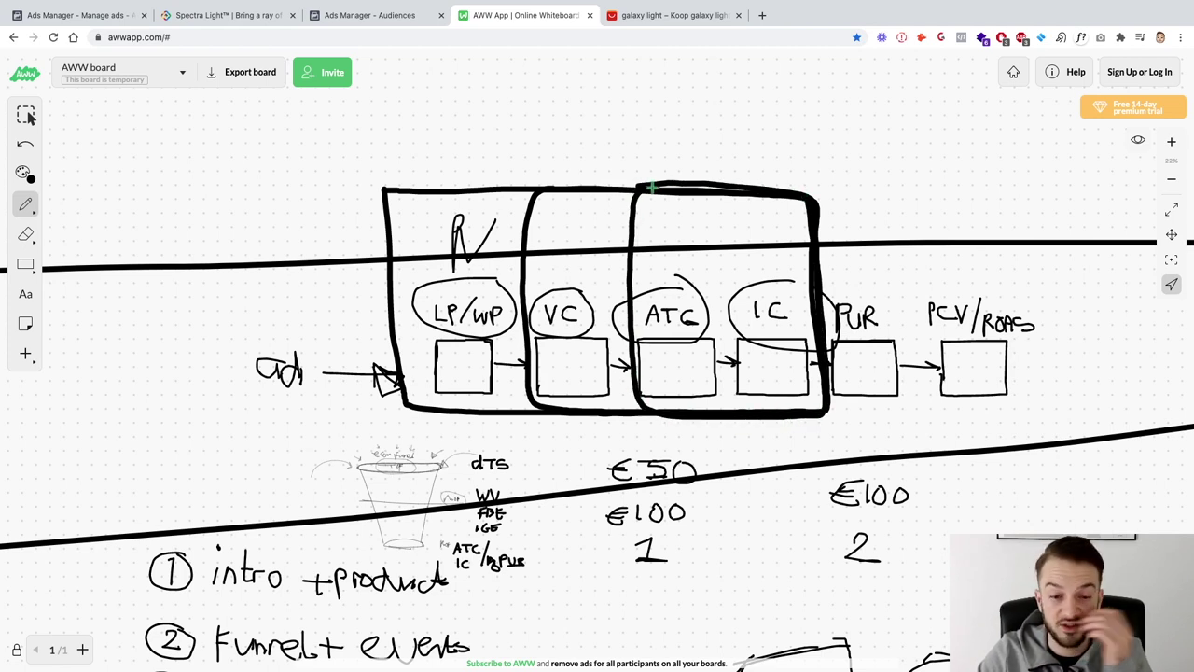
left_click_drag(662, 187, 726, 188)
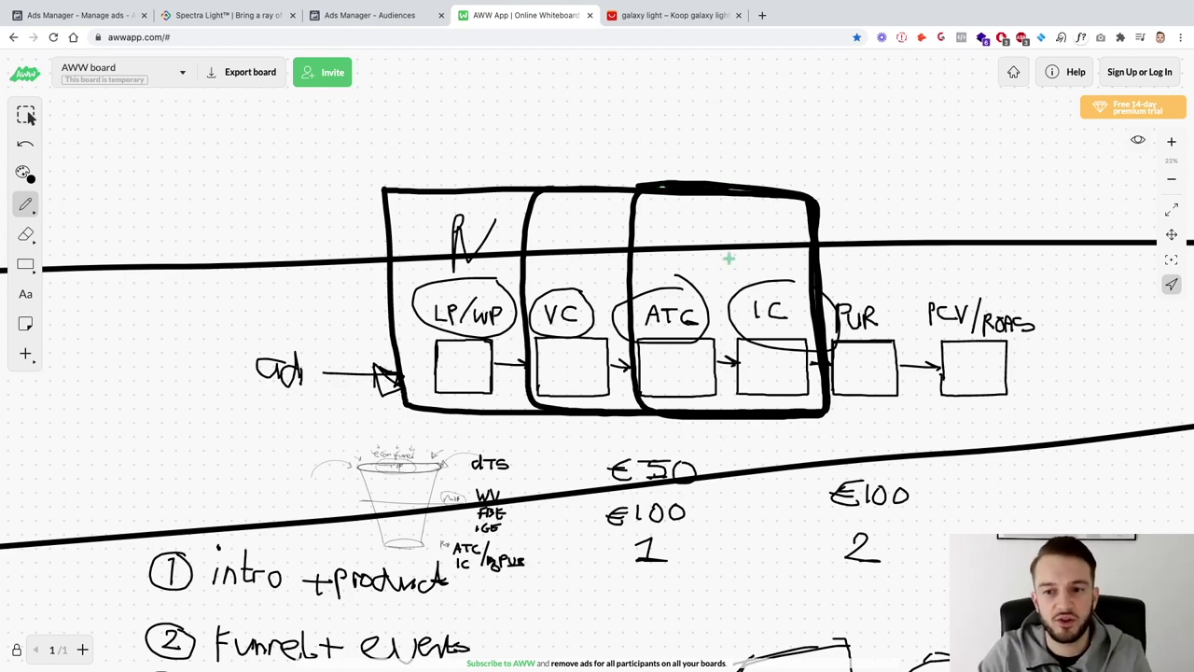
mouse_move(859, 202)
left_mouse_down()
mouse_move(822, 272)
mouse_move(836, 413)
mouse_move(919, 338)
mouse_move(868, 205)
left_mouse_up()
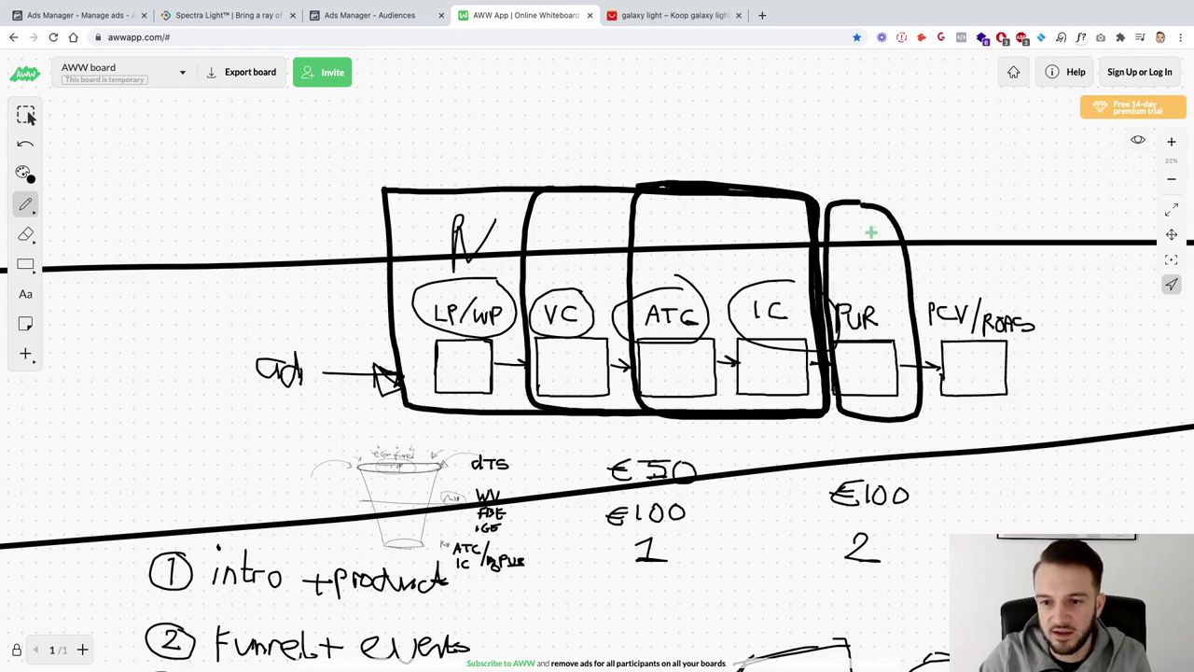
Draw an arrow leading out of the PUR frame to a row of three upward arrows
scroll(868, 204, "down", 5)
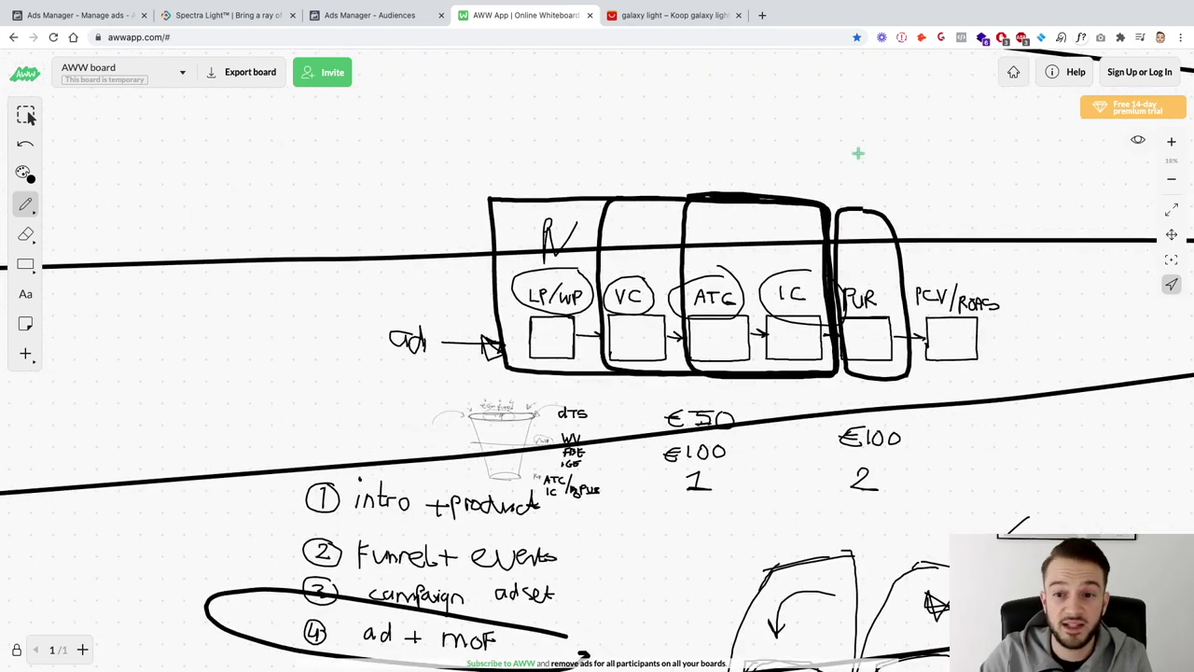
mouse_move(865, 233)
left_mouse_down()
mouse_move(922, 136)
mouse_move(931, 151)
mouse_move(958, 114)
mouse_move(974, 139)
left_mouse_up()
mouse_move(996, 164)
left_mouse_down()
mouse_move(996, 110)
mouse_move(1013, 135)
mouse_move(1037, 105)
left_mouse_up()
mouse_move(1013, 132)
left_mouse_down()
mouse_move(1031, 112)
mouse_move(1050, 121)
left_mouse_up()
mouse_move(937, 133)
left_mouse_down()
mouse_move(954, 119)
mouse_move(968, 137)
mouse_move(1016, 133)
mouse_move(996, 116)
mouse_move(991, 140)
left_mouse_up()
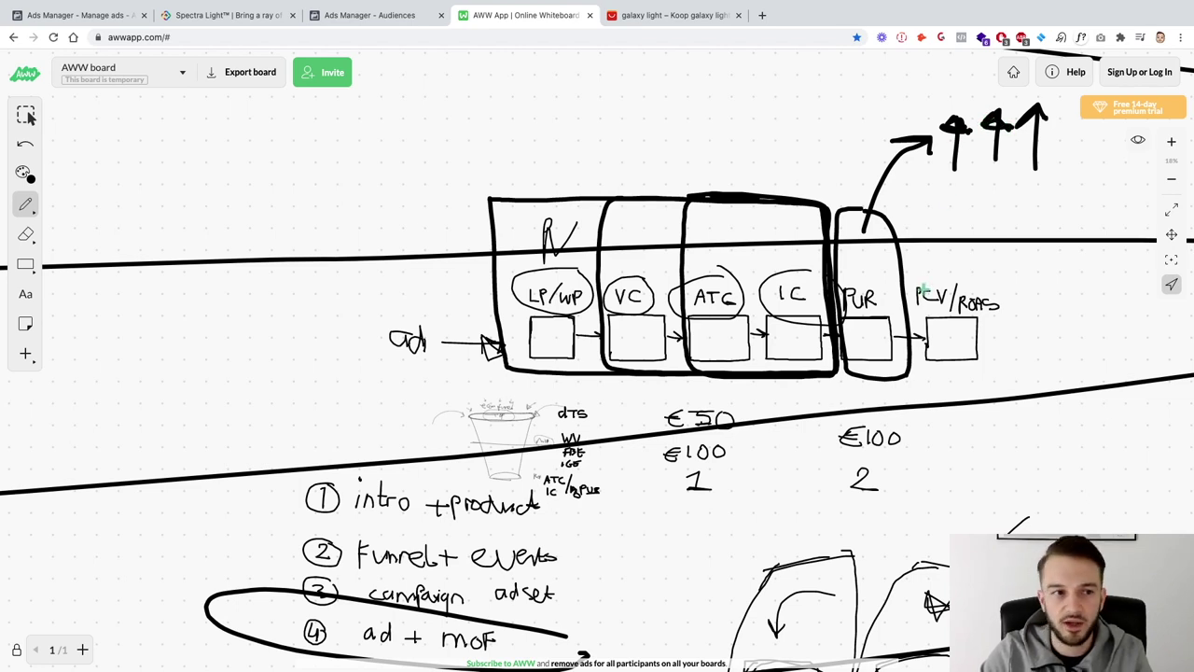